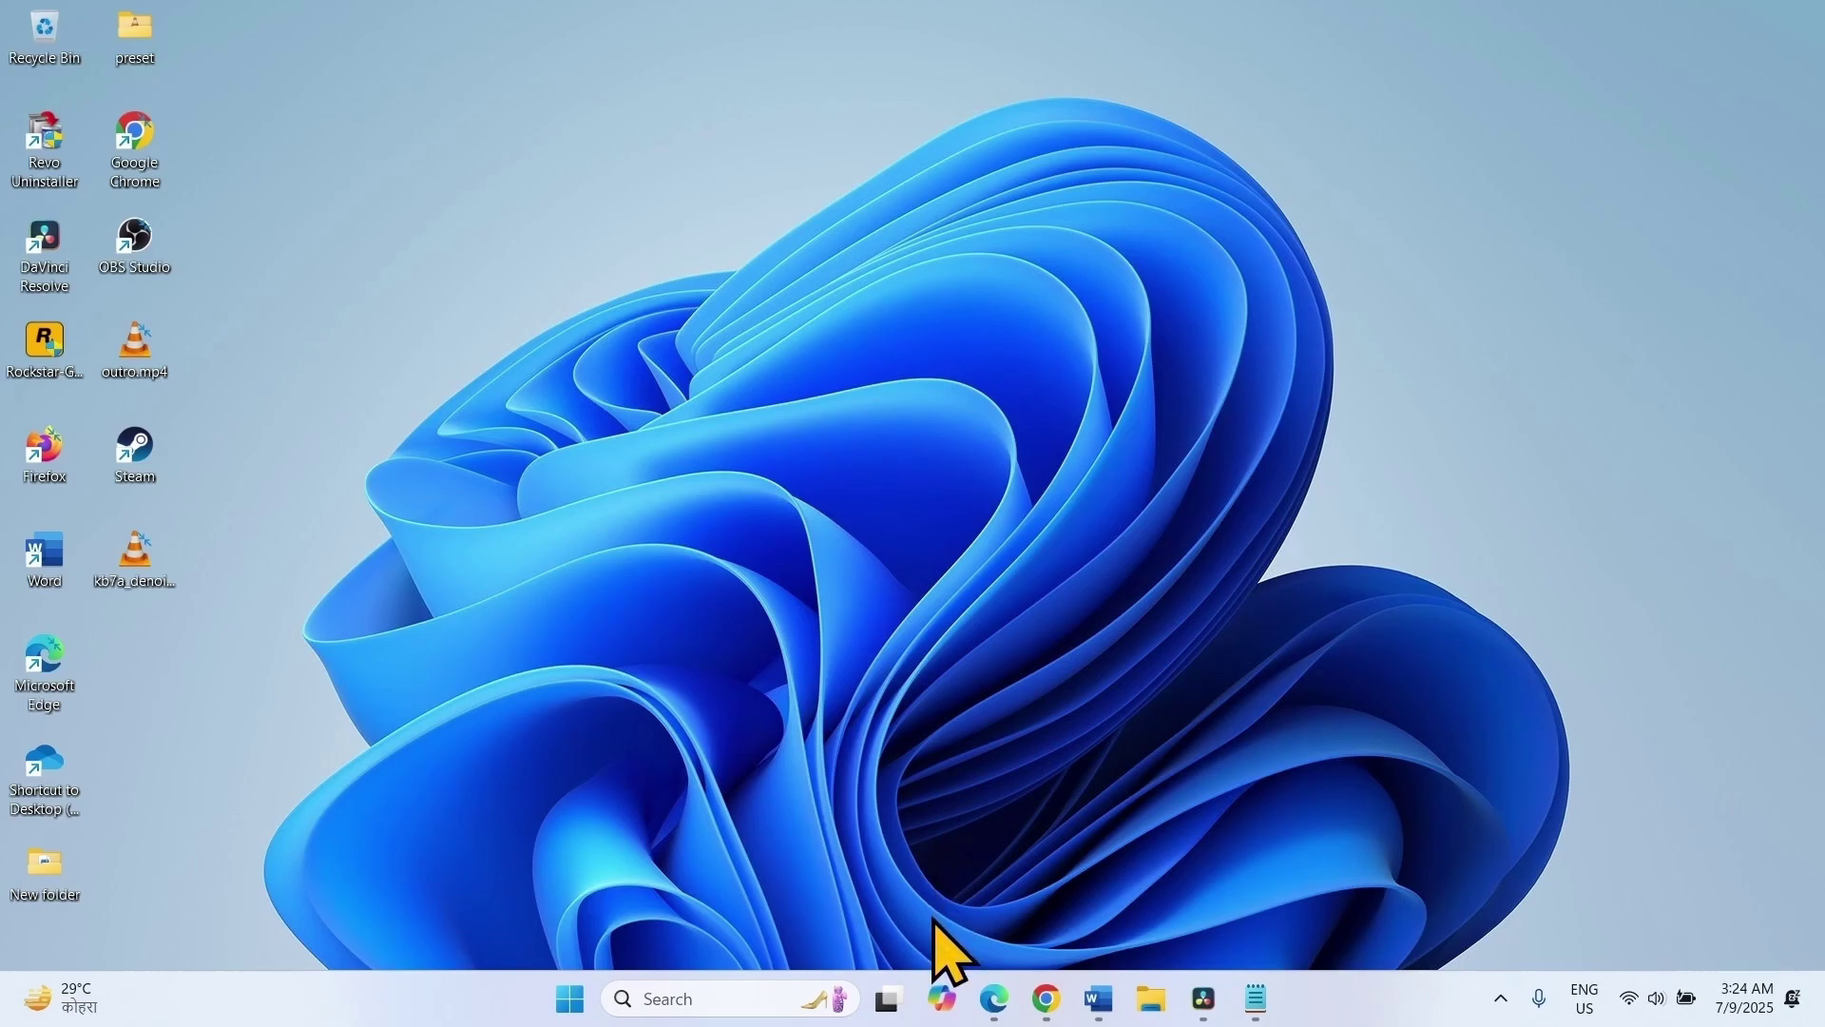
Bring the KB5062552 Update Catalog results forward, then open the Start menu
left_click(1047, 998)
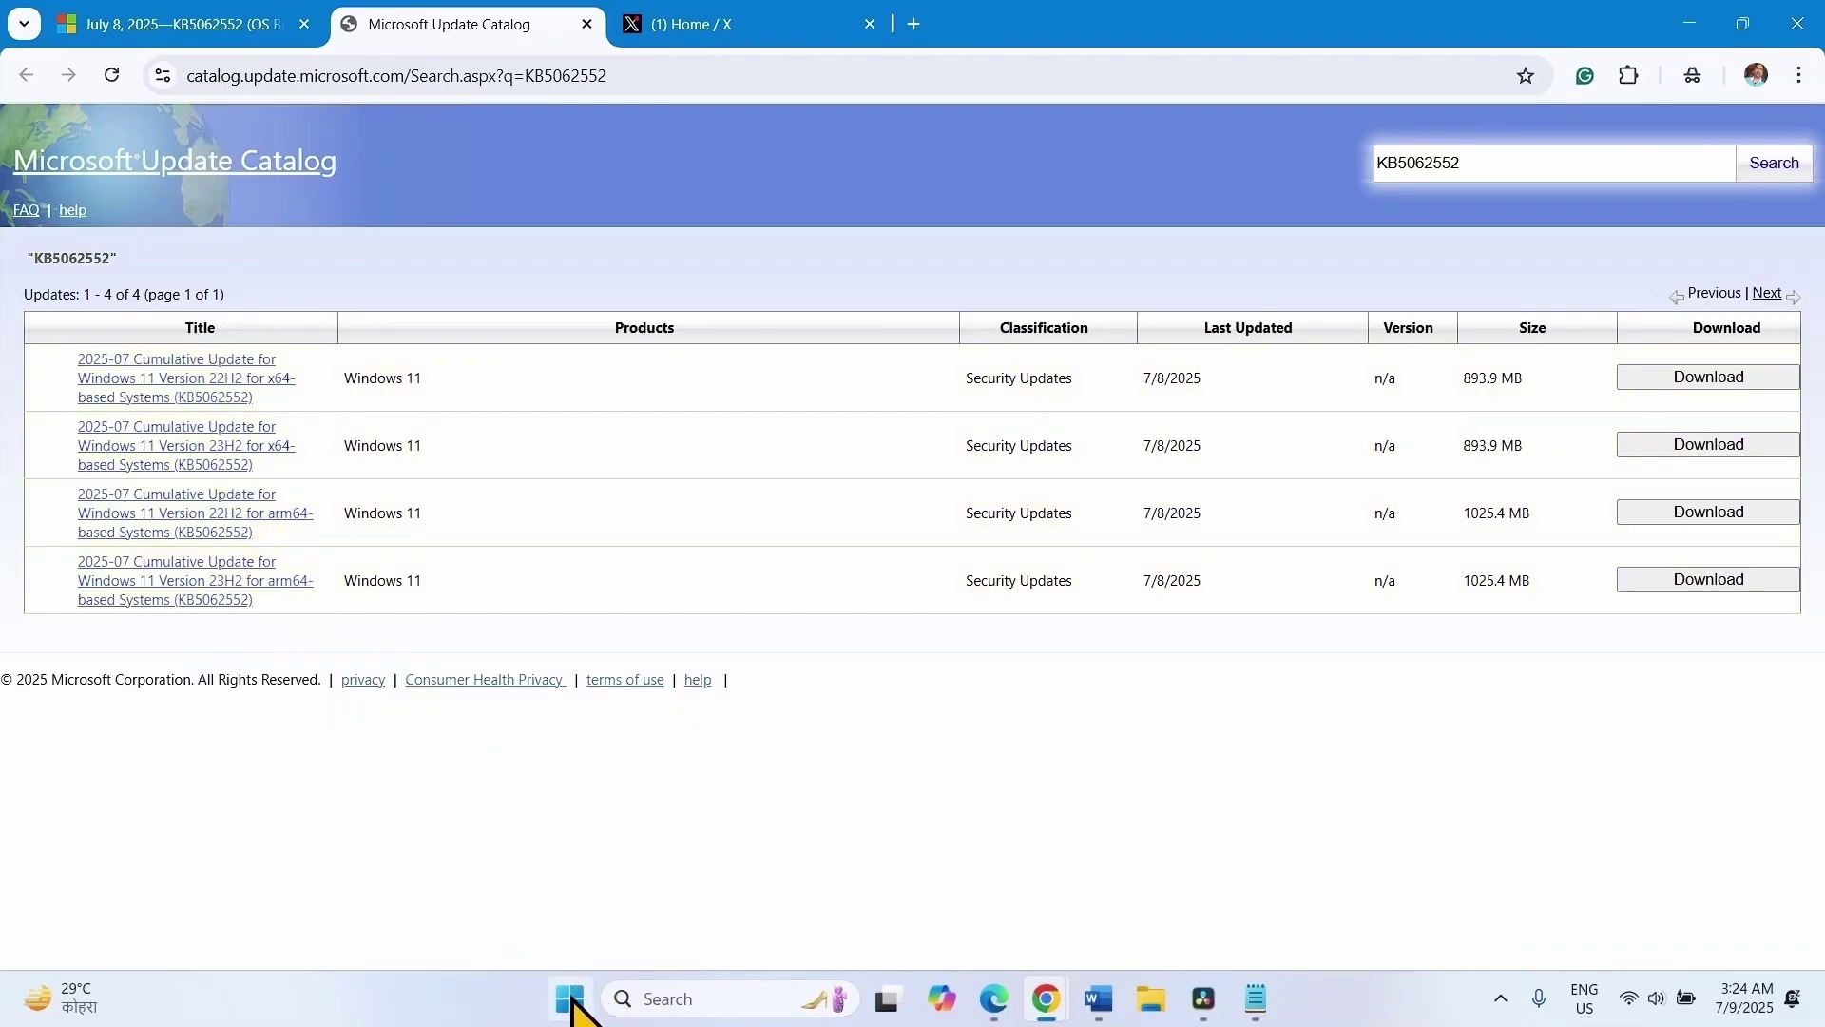
left_click(570, 1000)
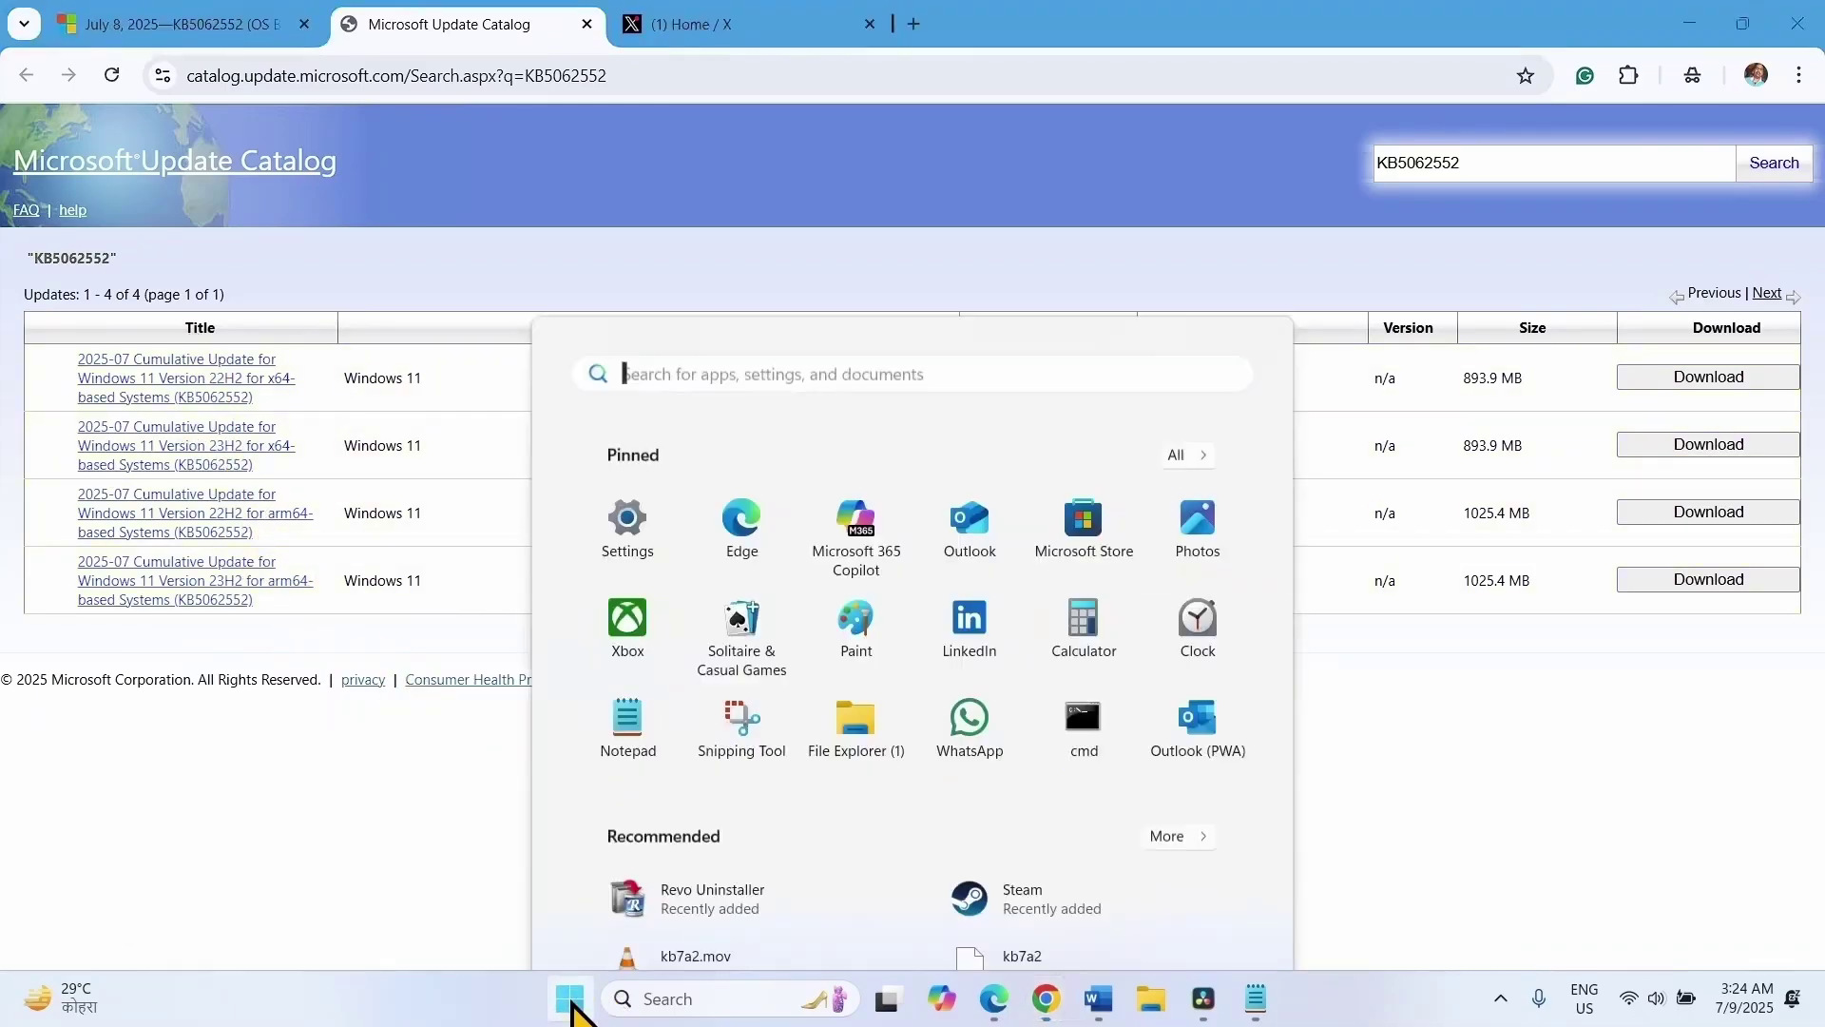
Check in System > About that the system type is 64-bit x64-based, then close Settings
left_click(628, 305)
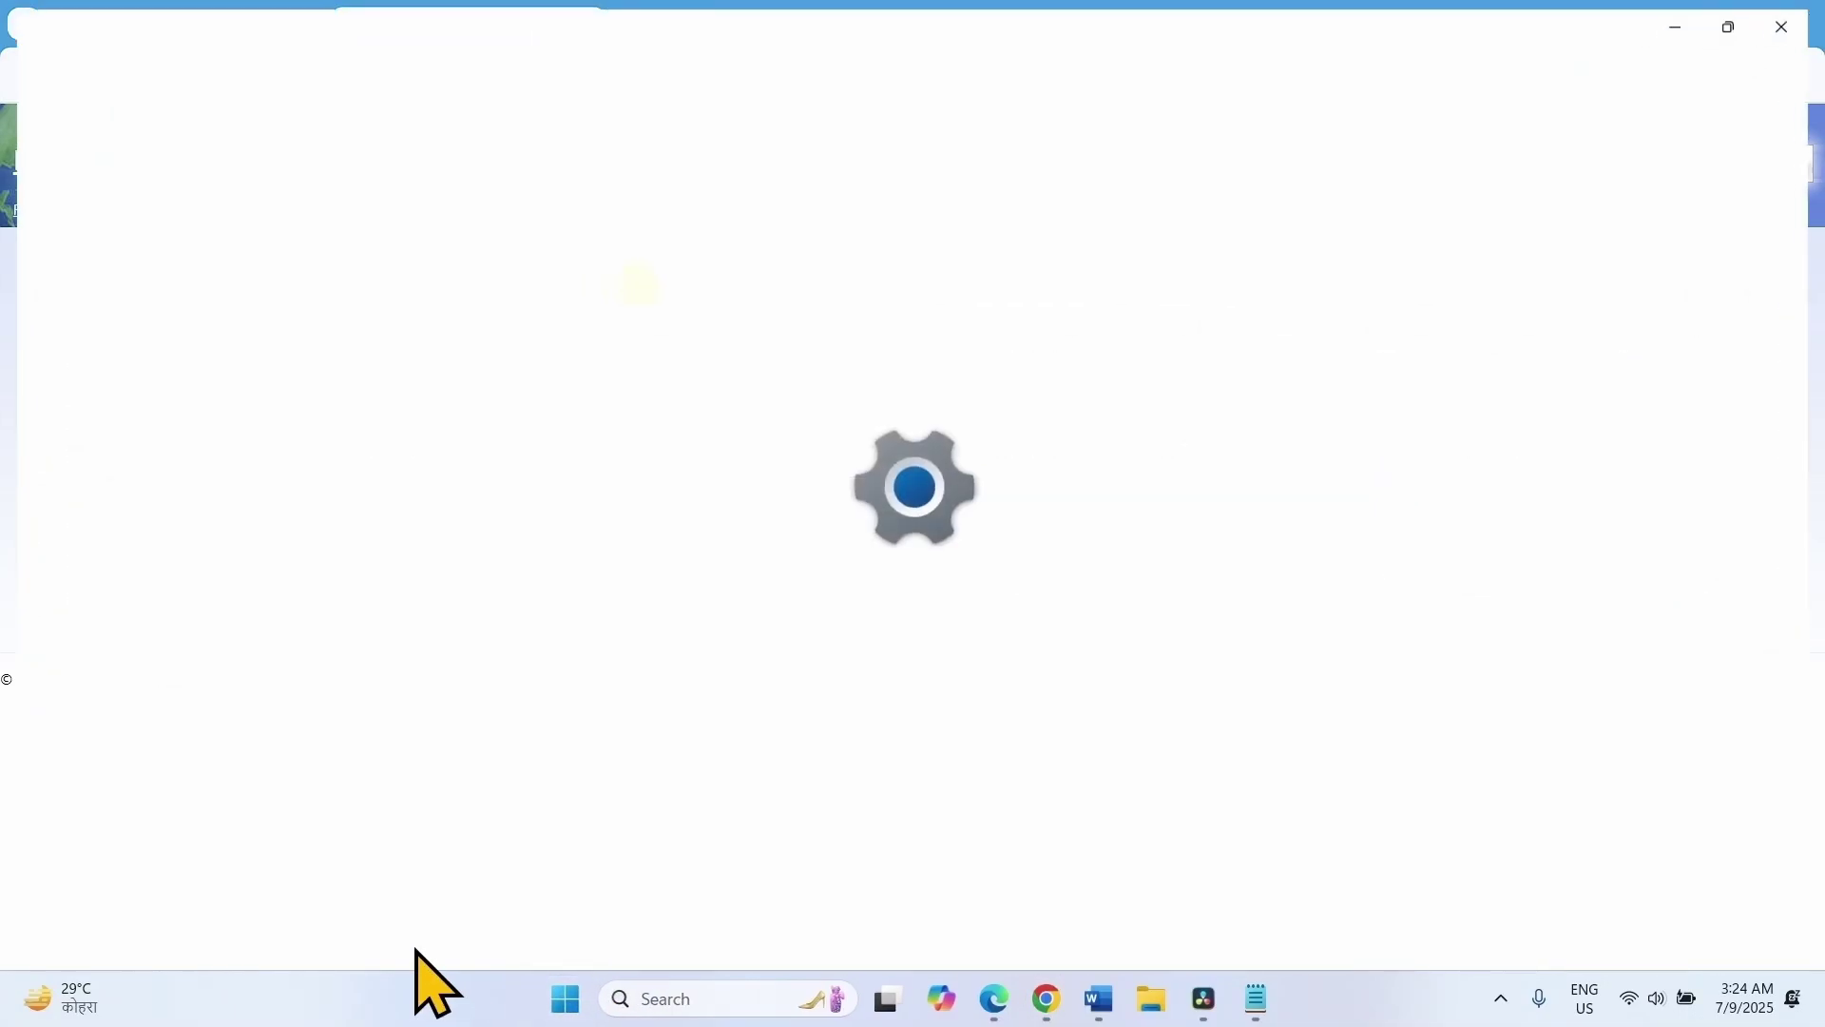
left_click(133, 309)
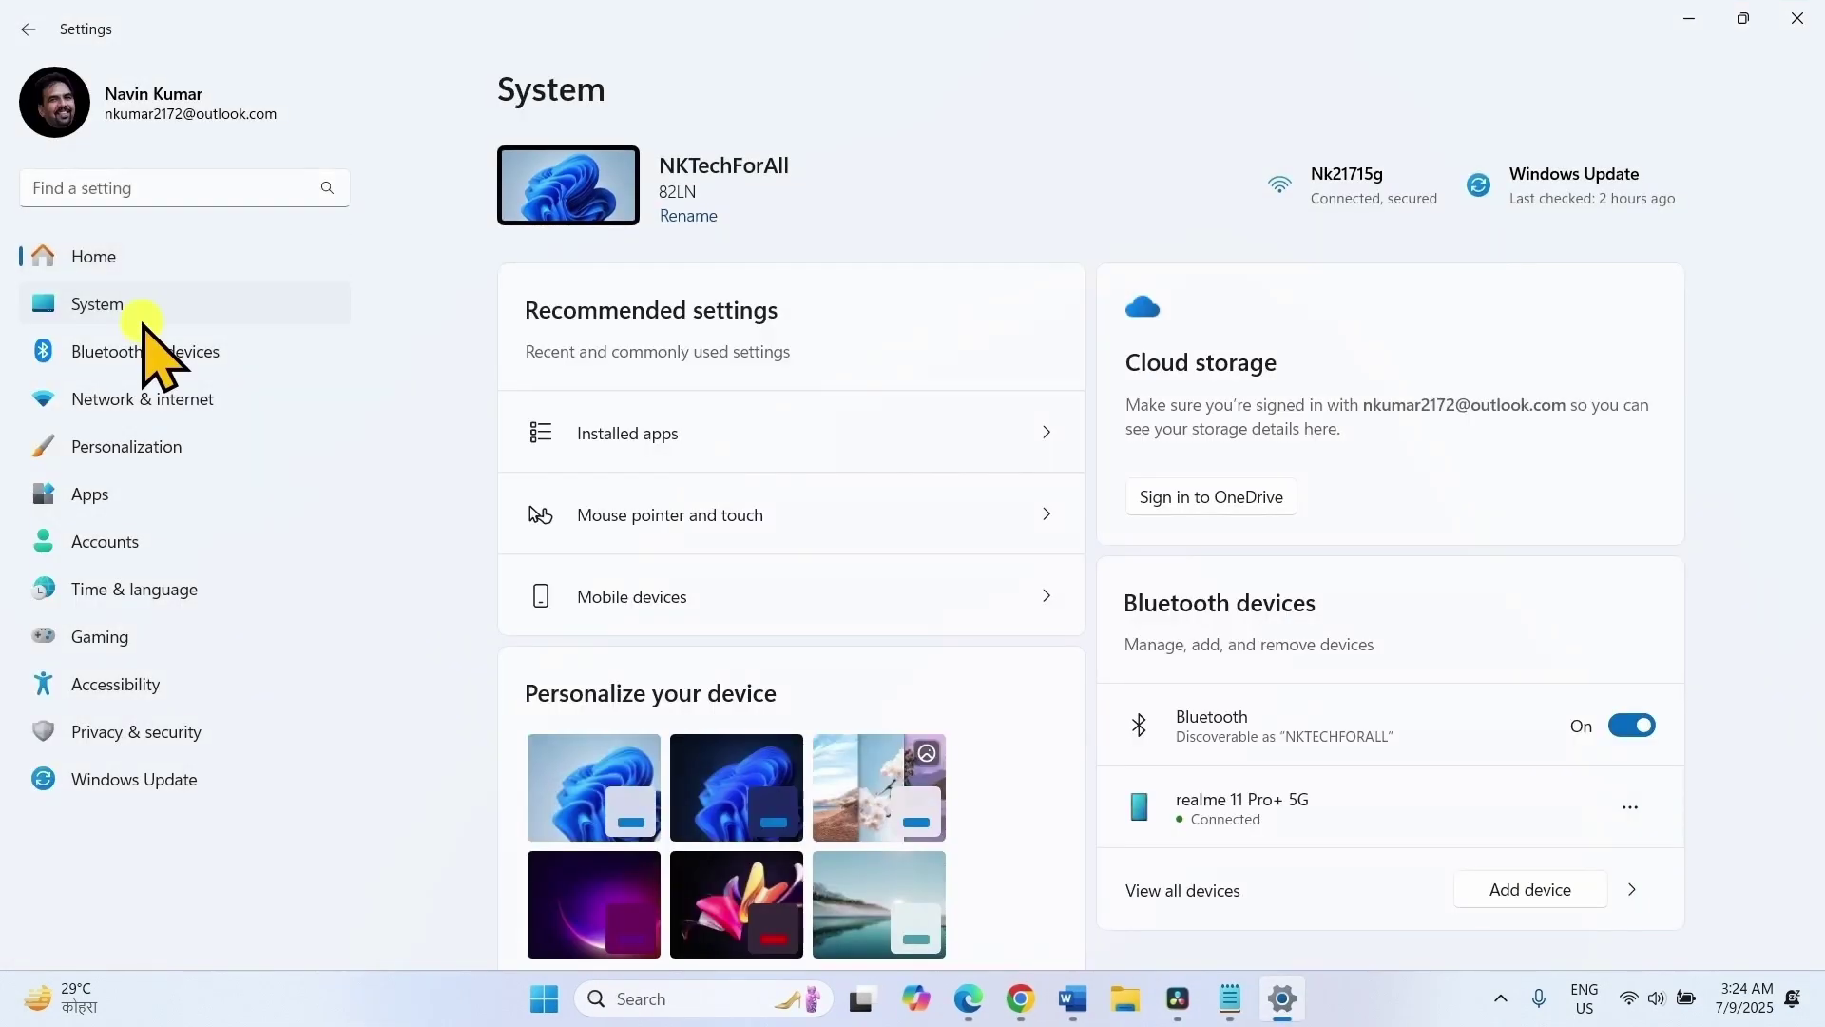
scroll(677, 571, "down", 10)
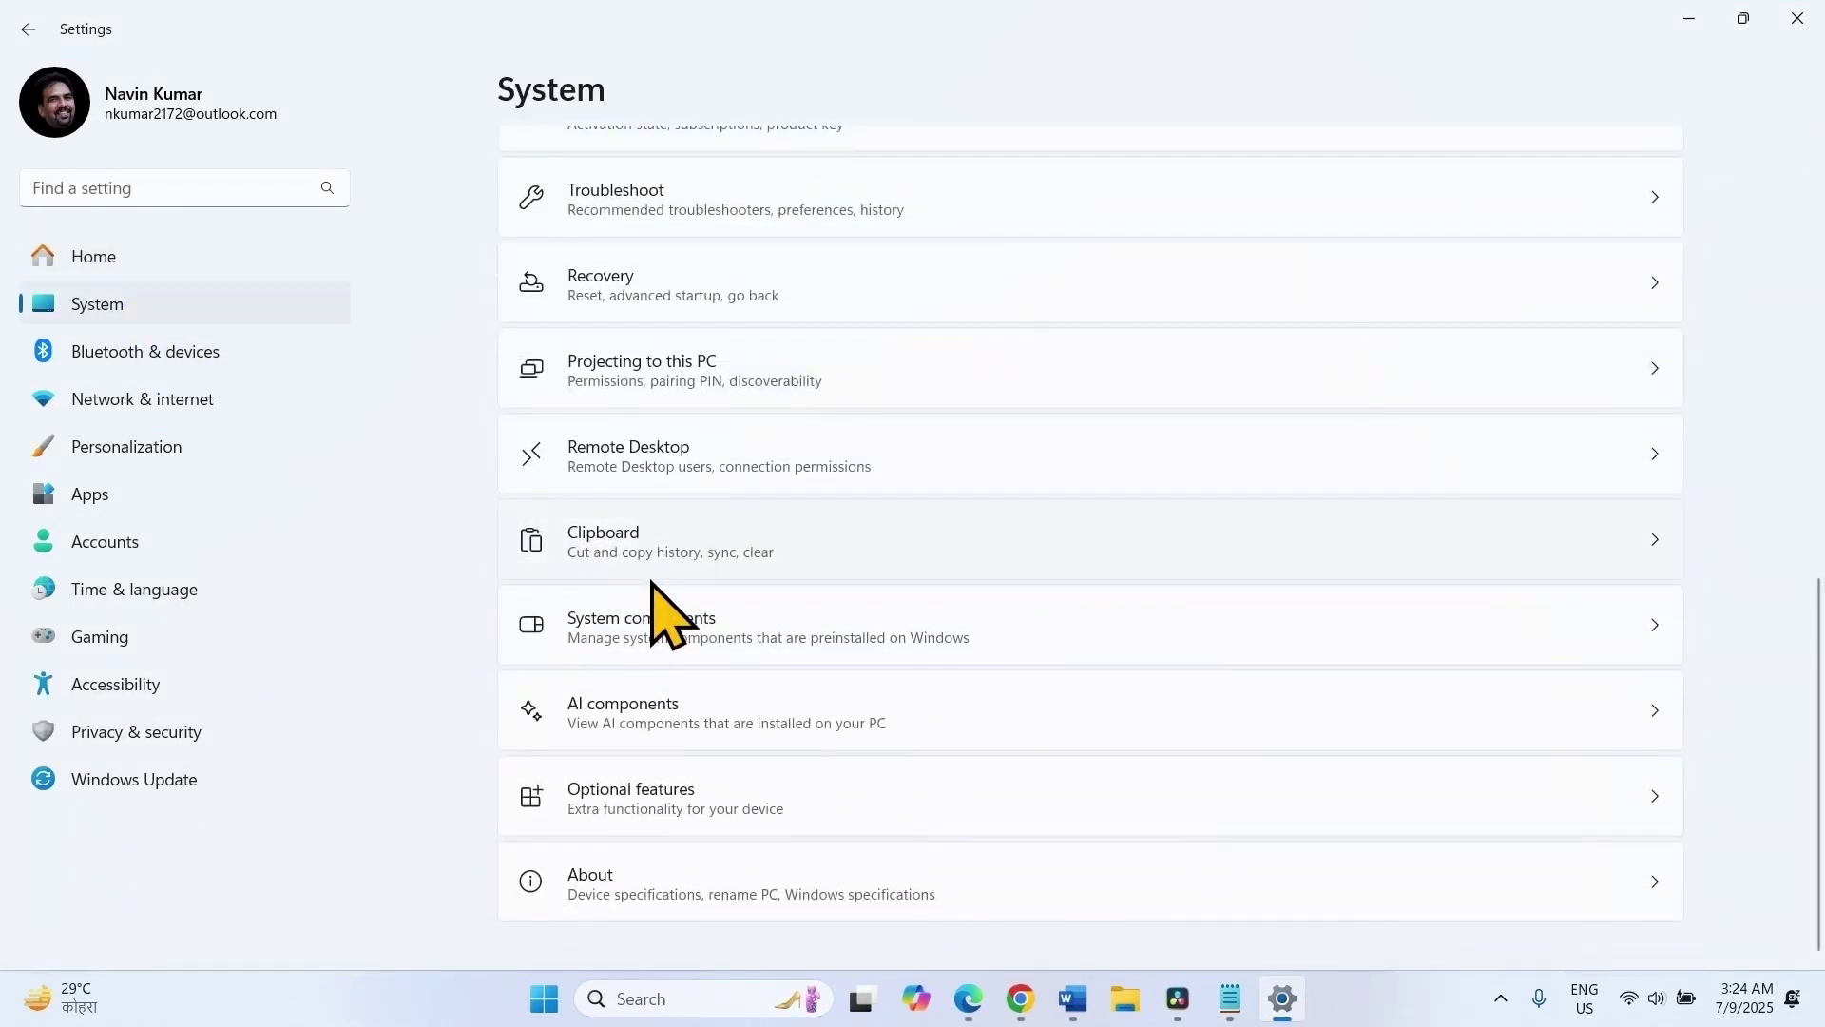
left_click(670, 898)
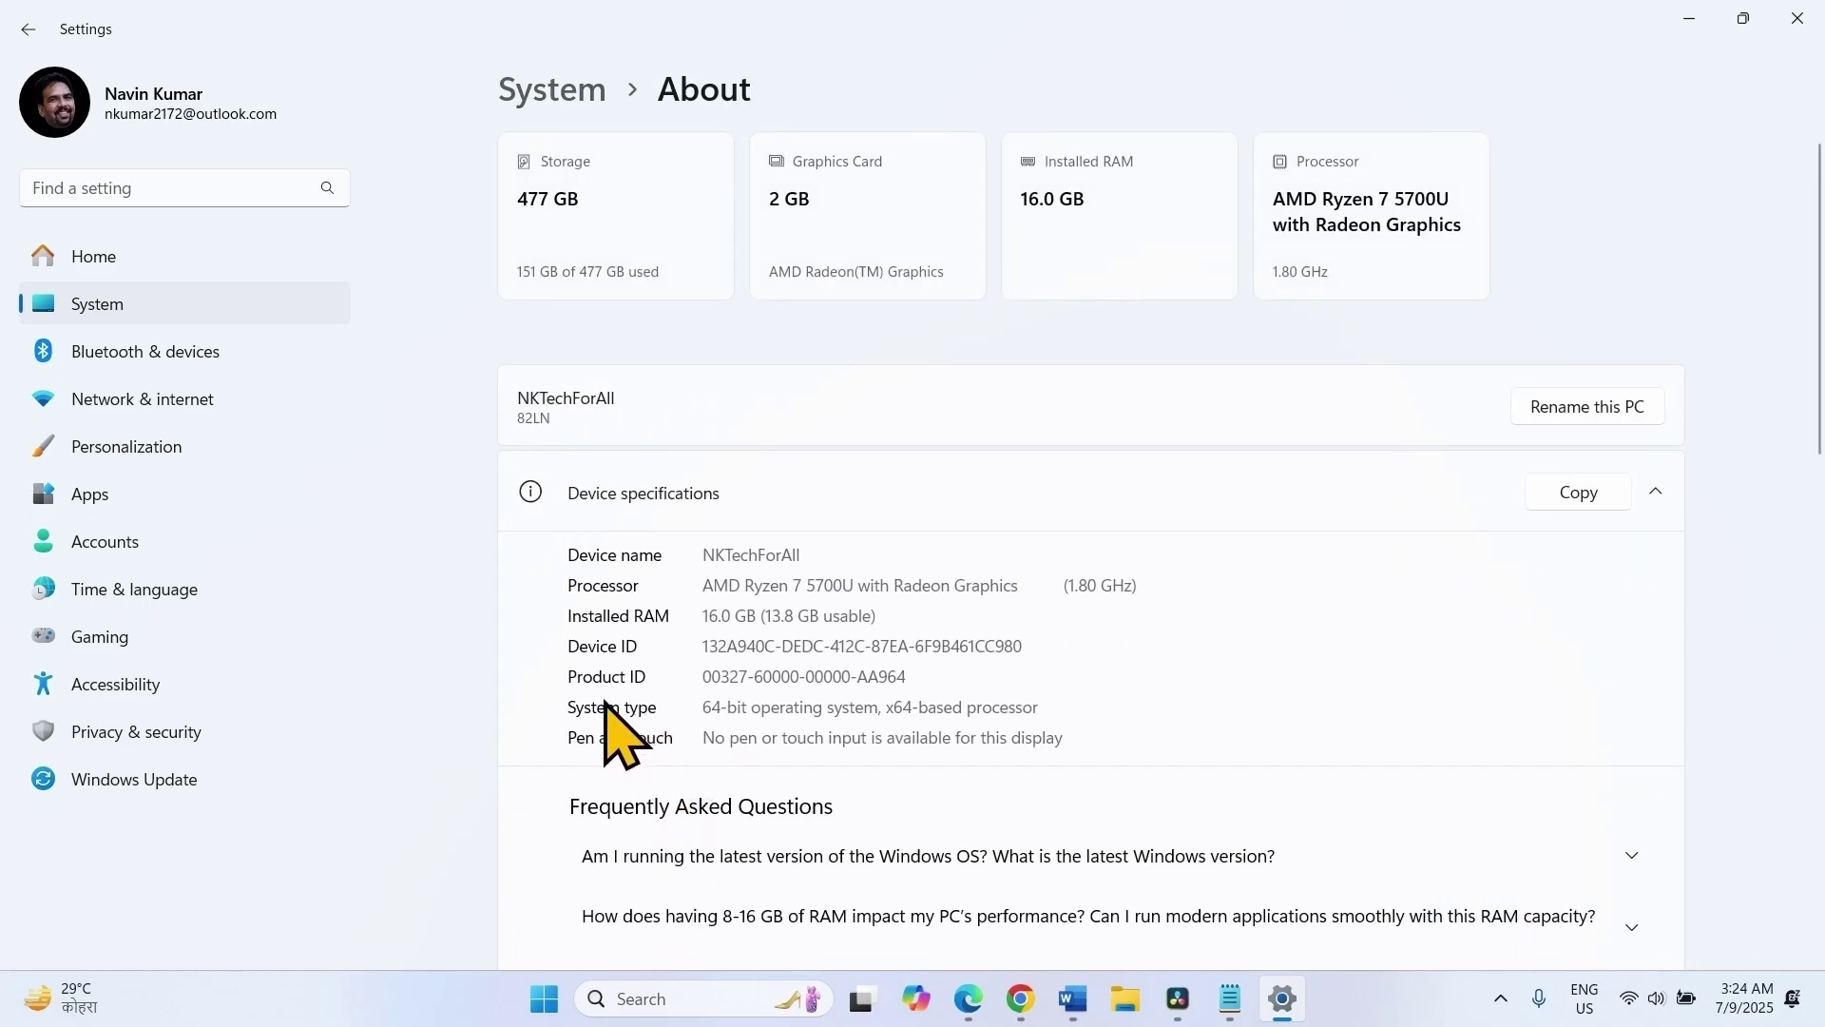
triple_click(706, 720)
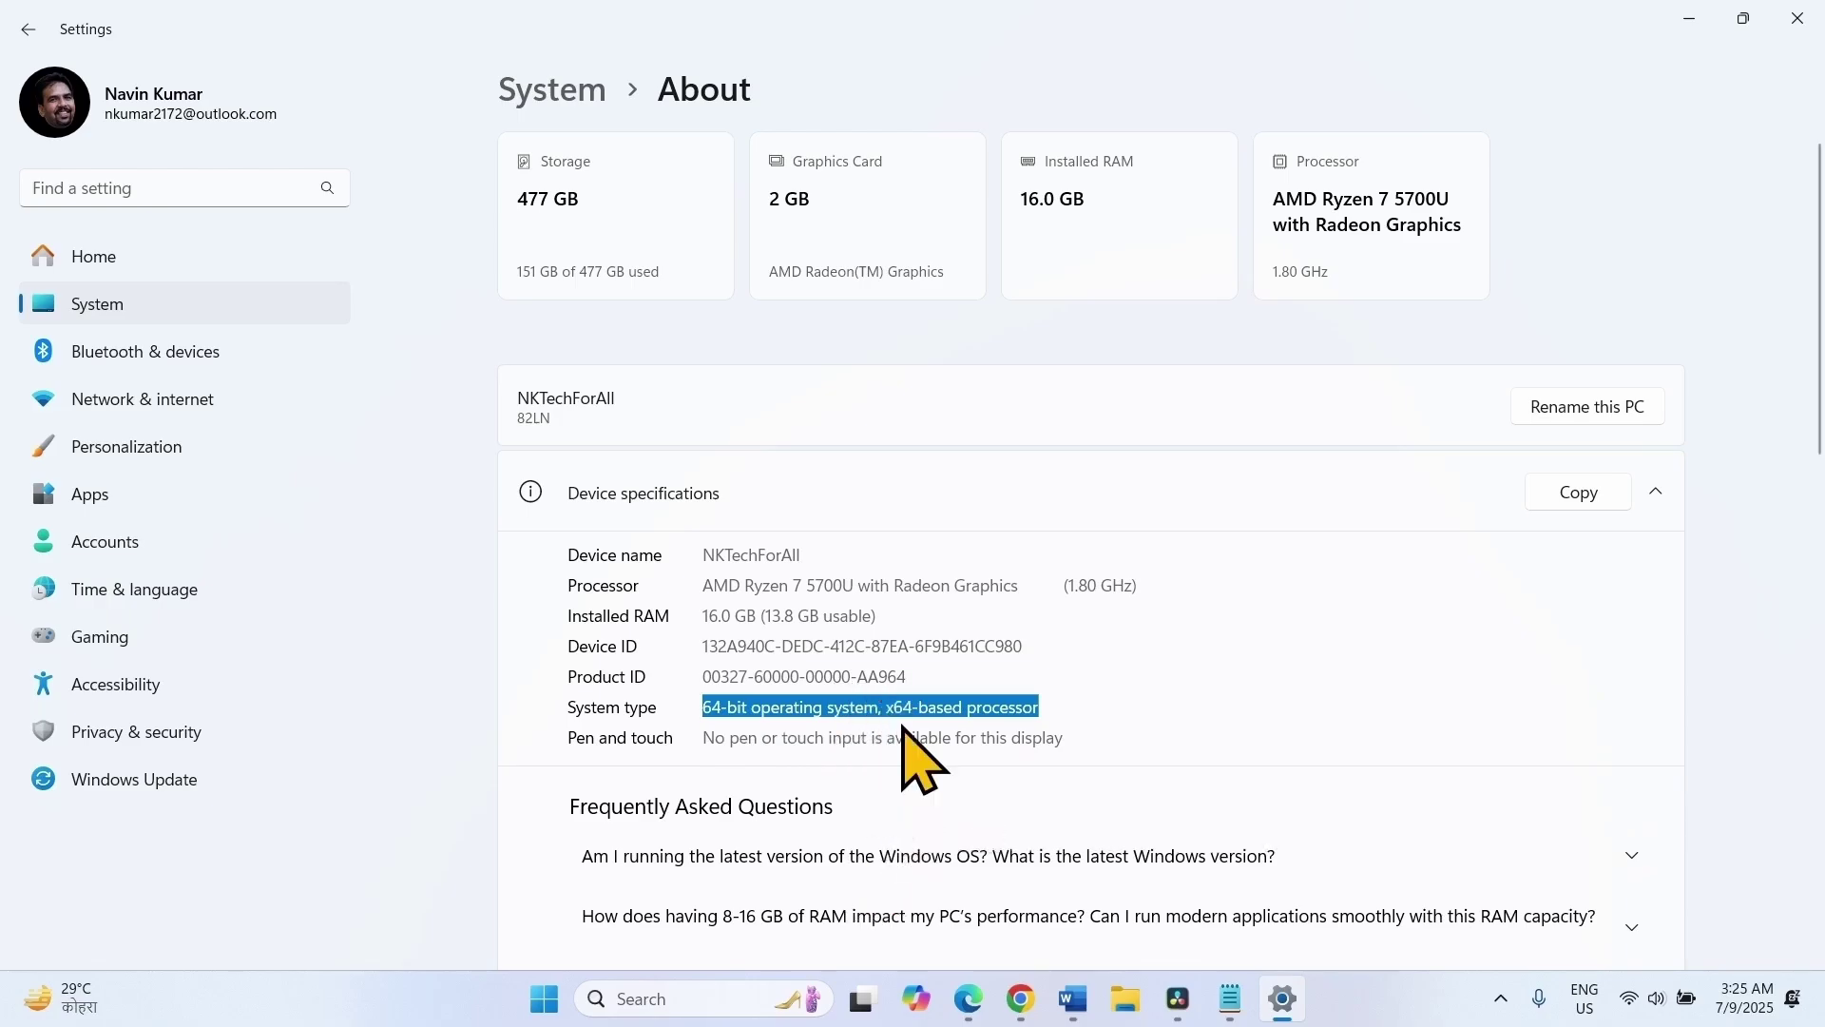
left_click(1796, 18)
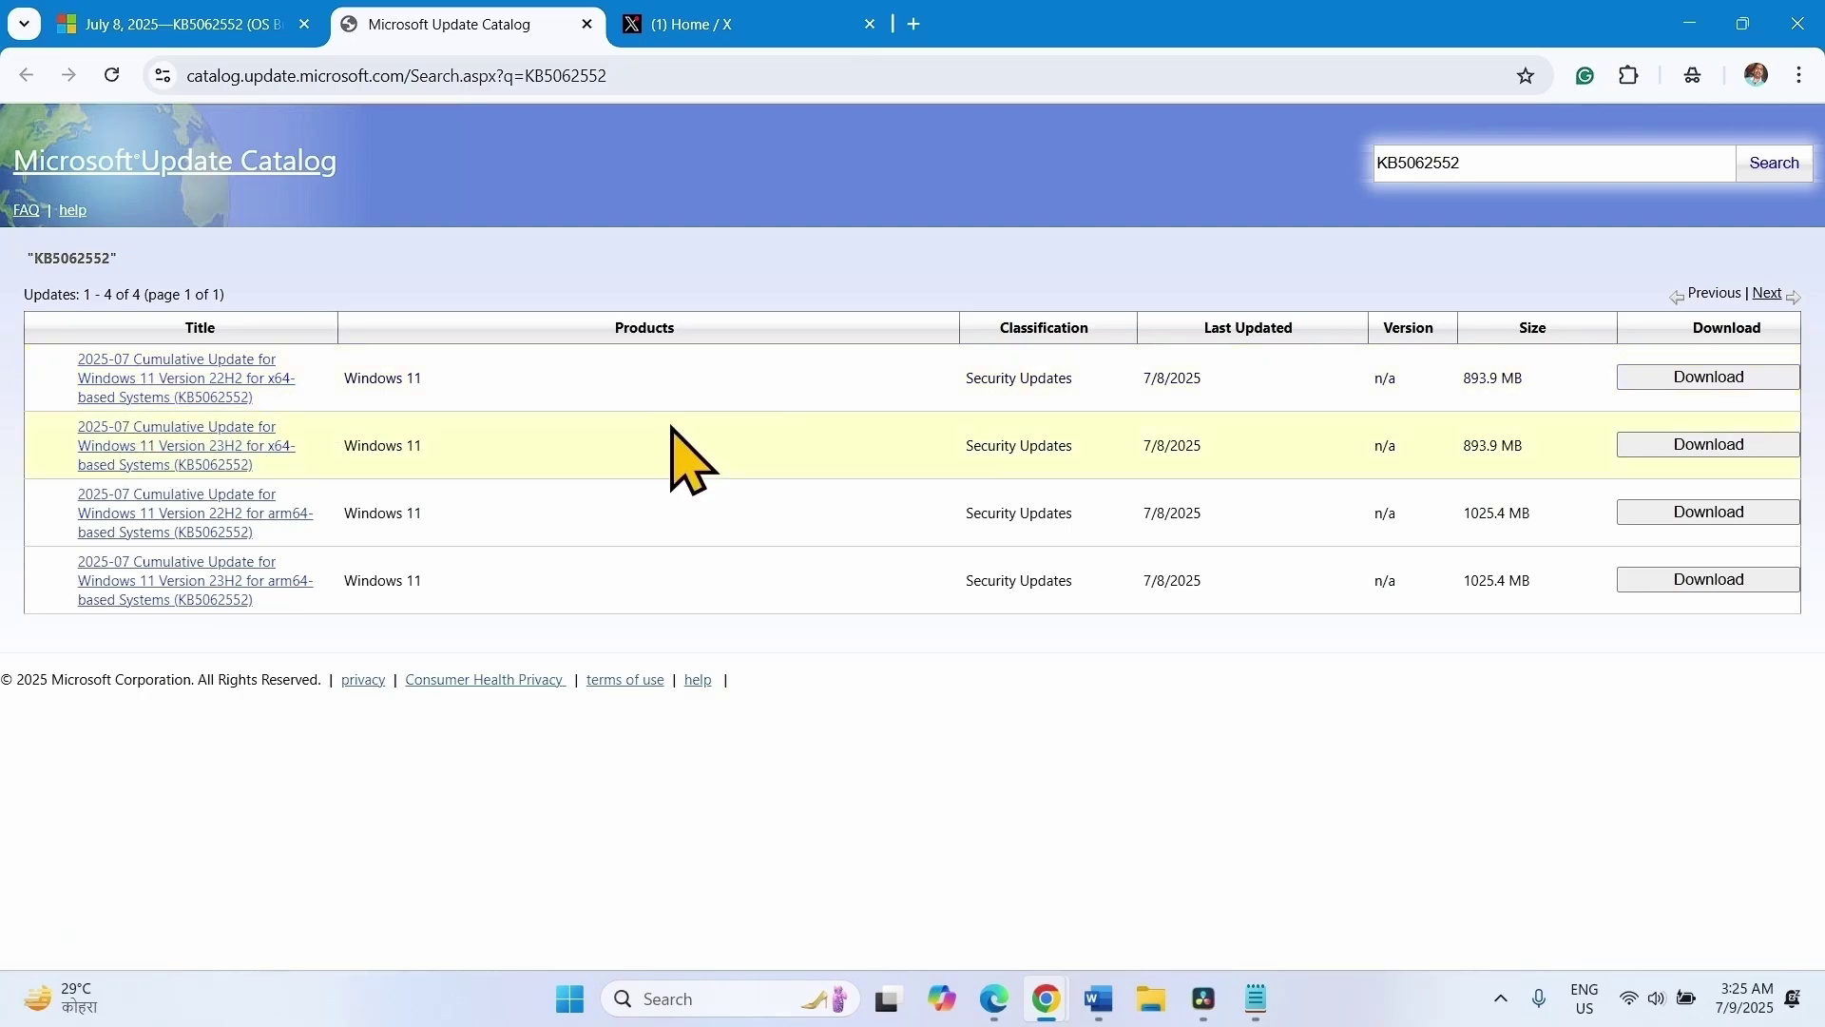
Download the 894 MB KB5062552 22H2 x64 .msu package from the catalog
left_click(1679, 380)
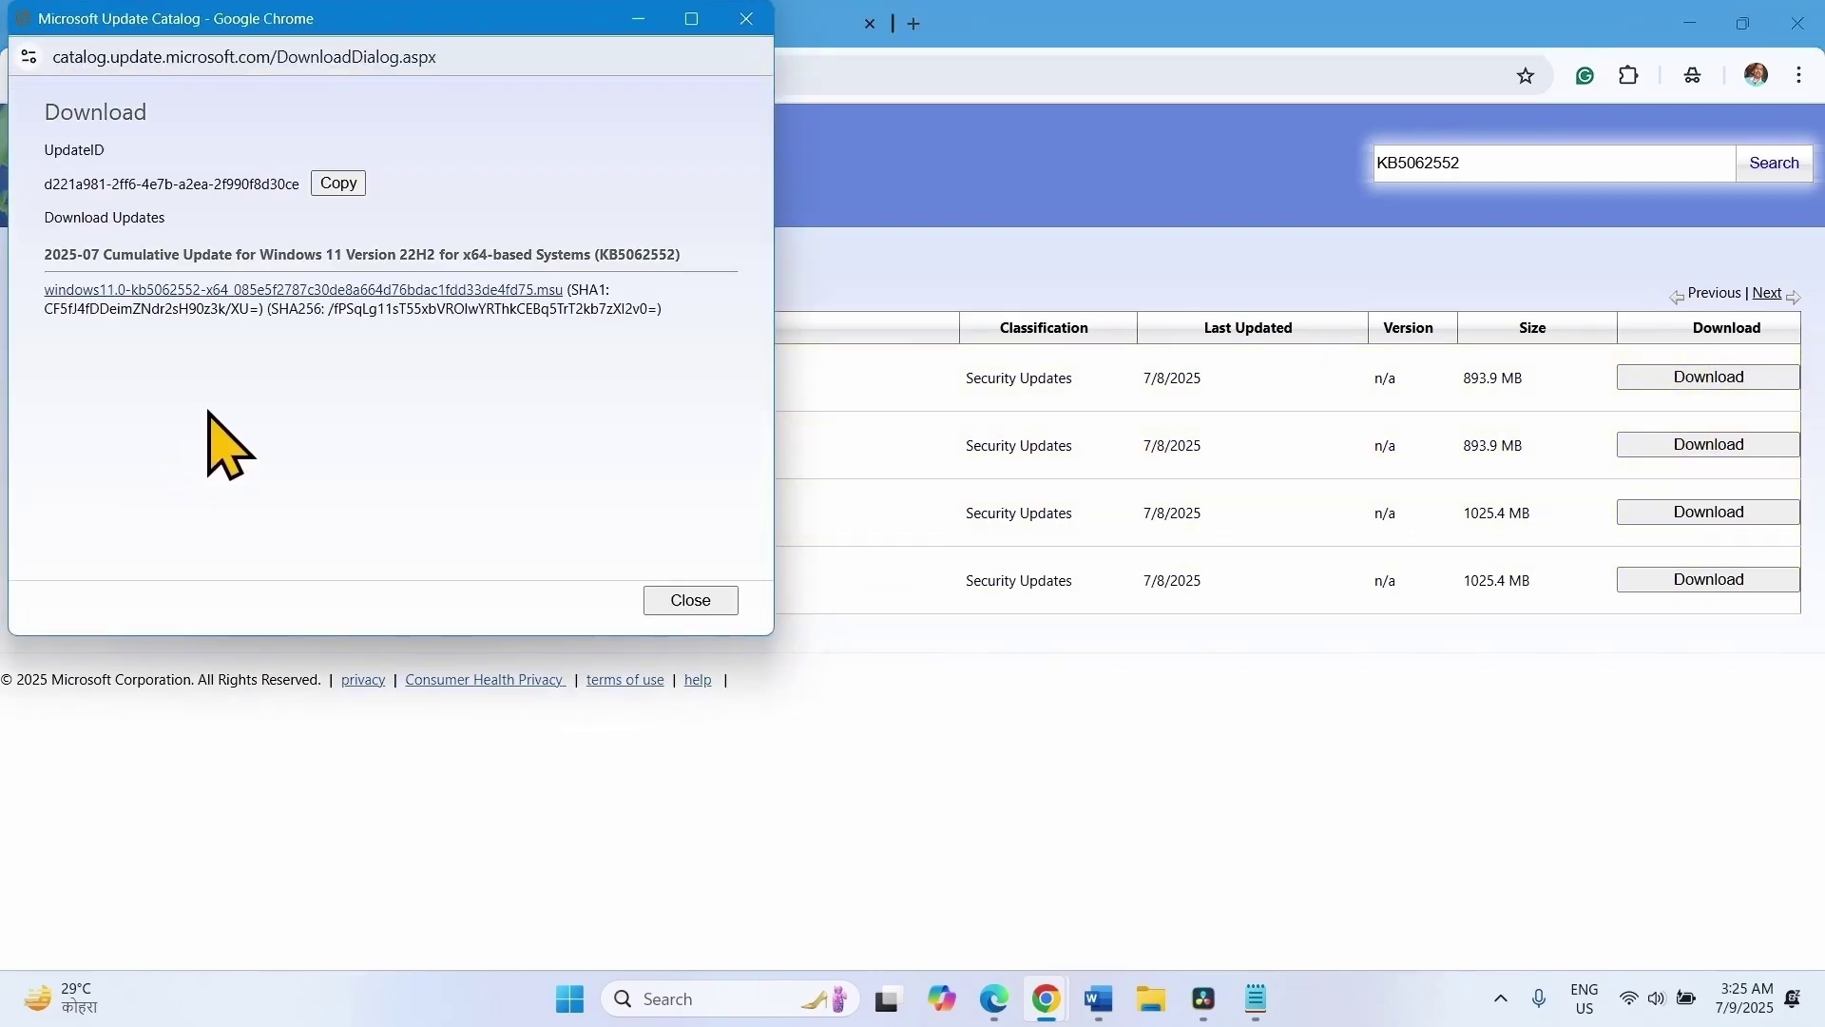
left_click(476, 292)
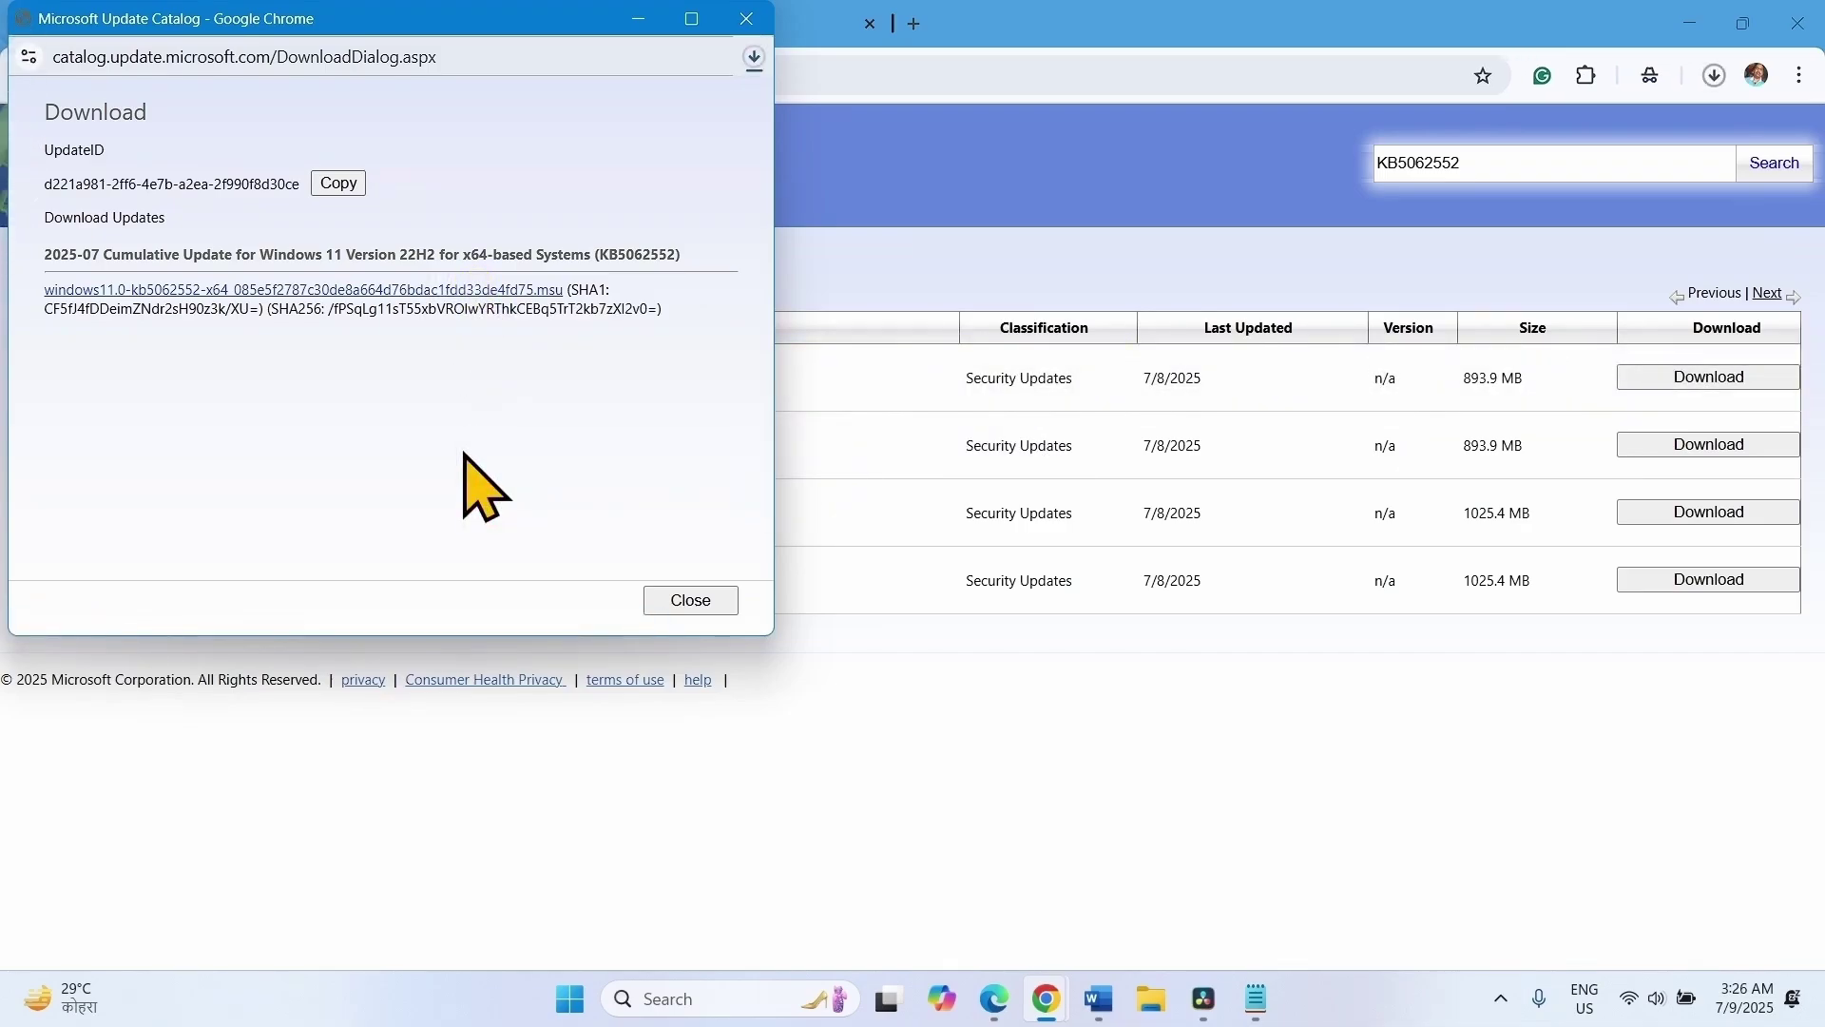
left_click(690, 599)
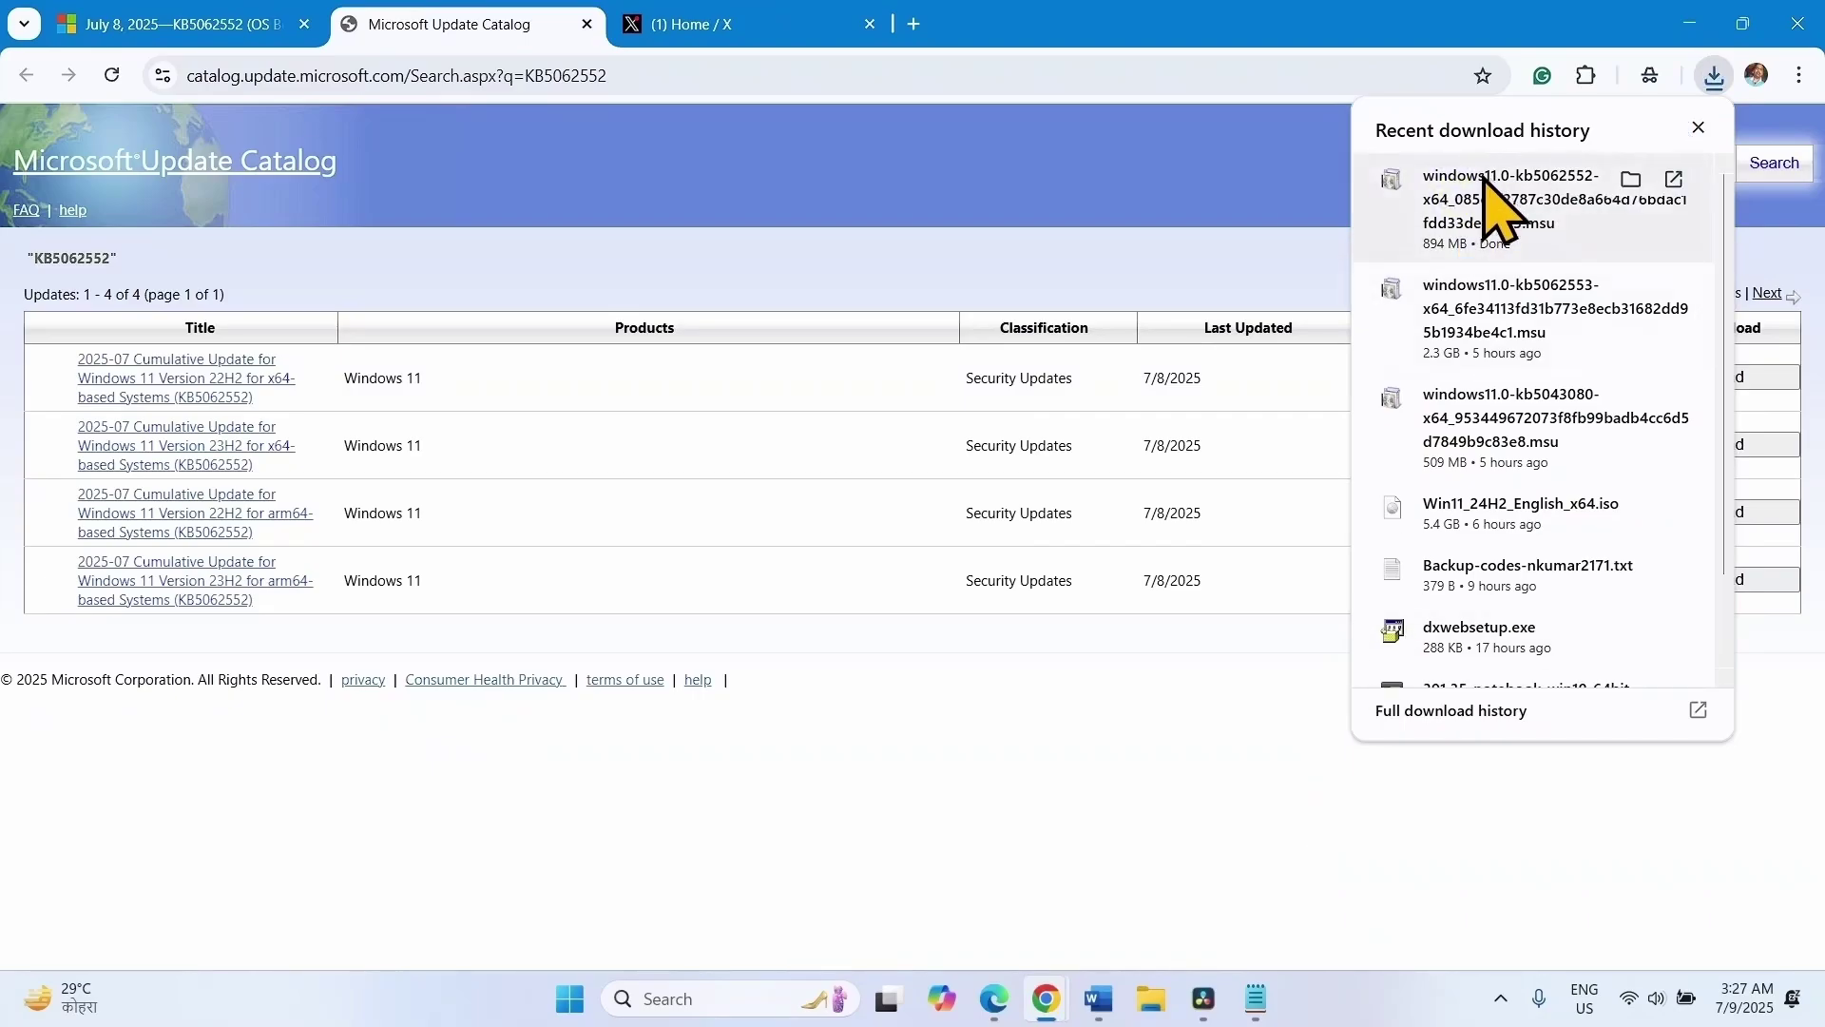
Run the downloaded KB5062552 package, then minimize Chrome and close the catalog download window
left_click(1497, 208)
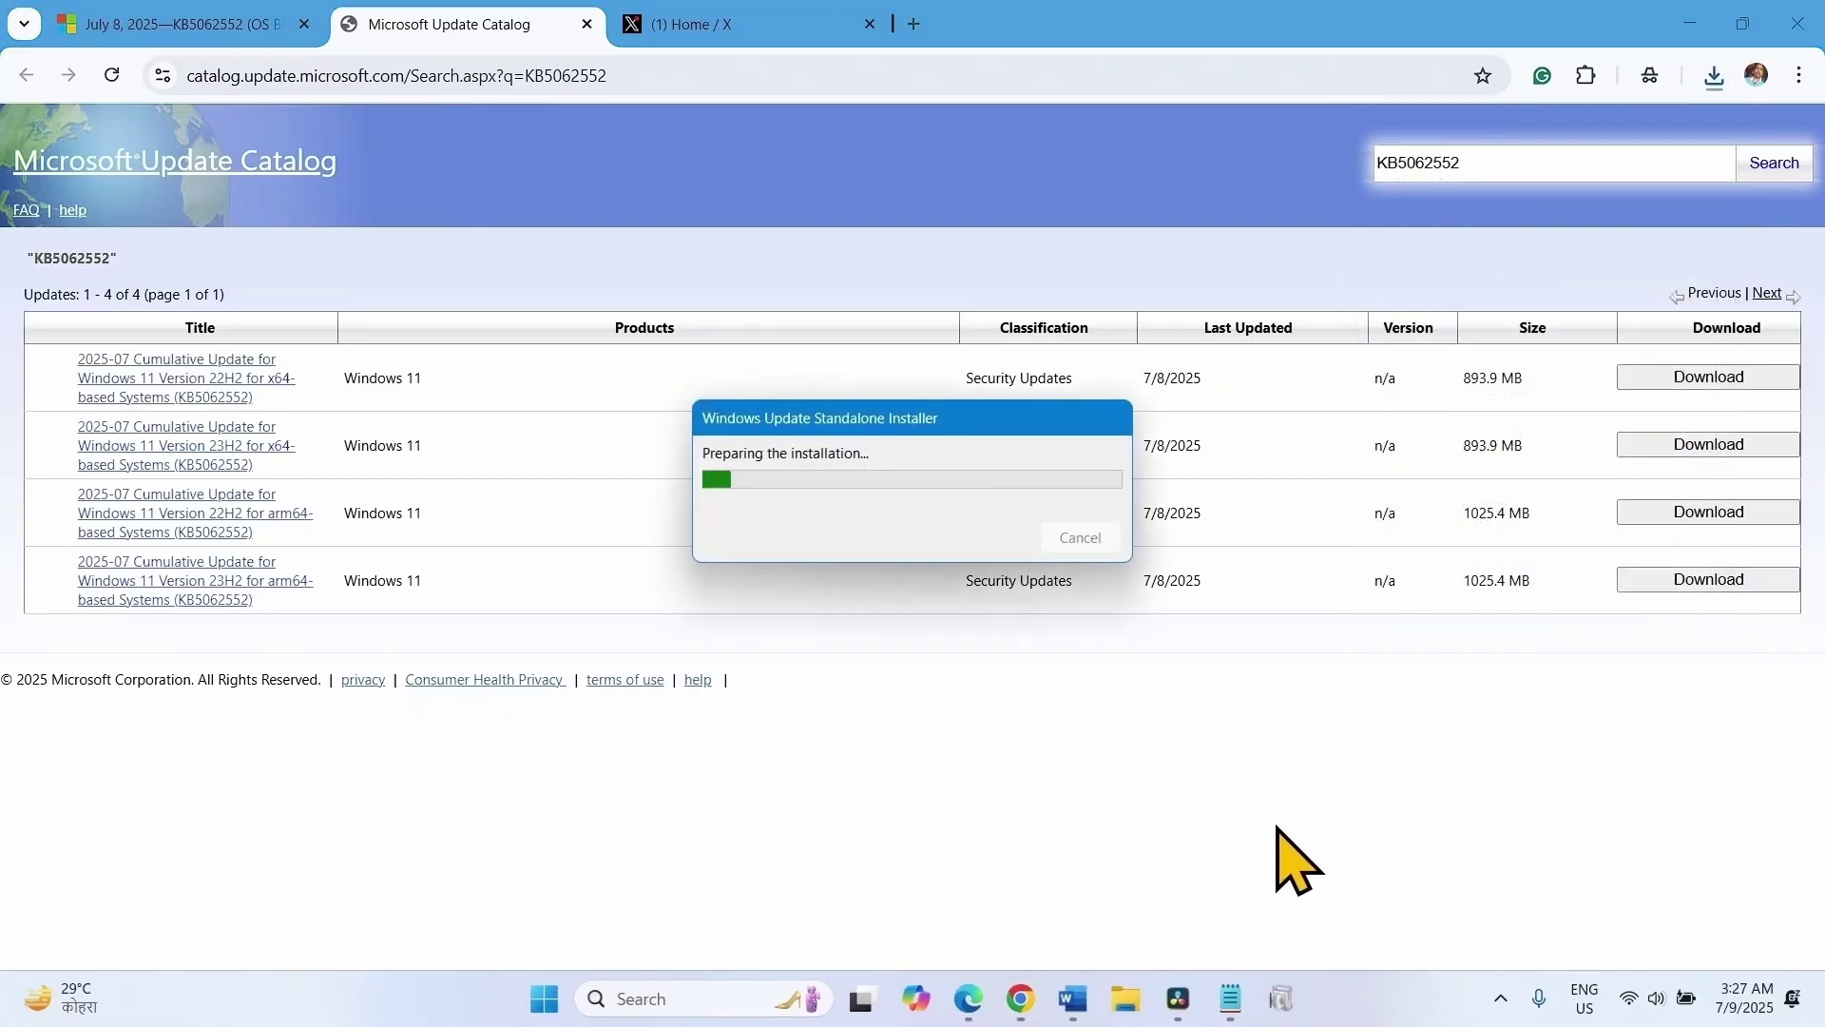
left_click(1690, 24)
left_click(744, 19)
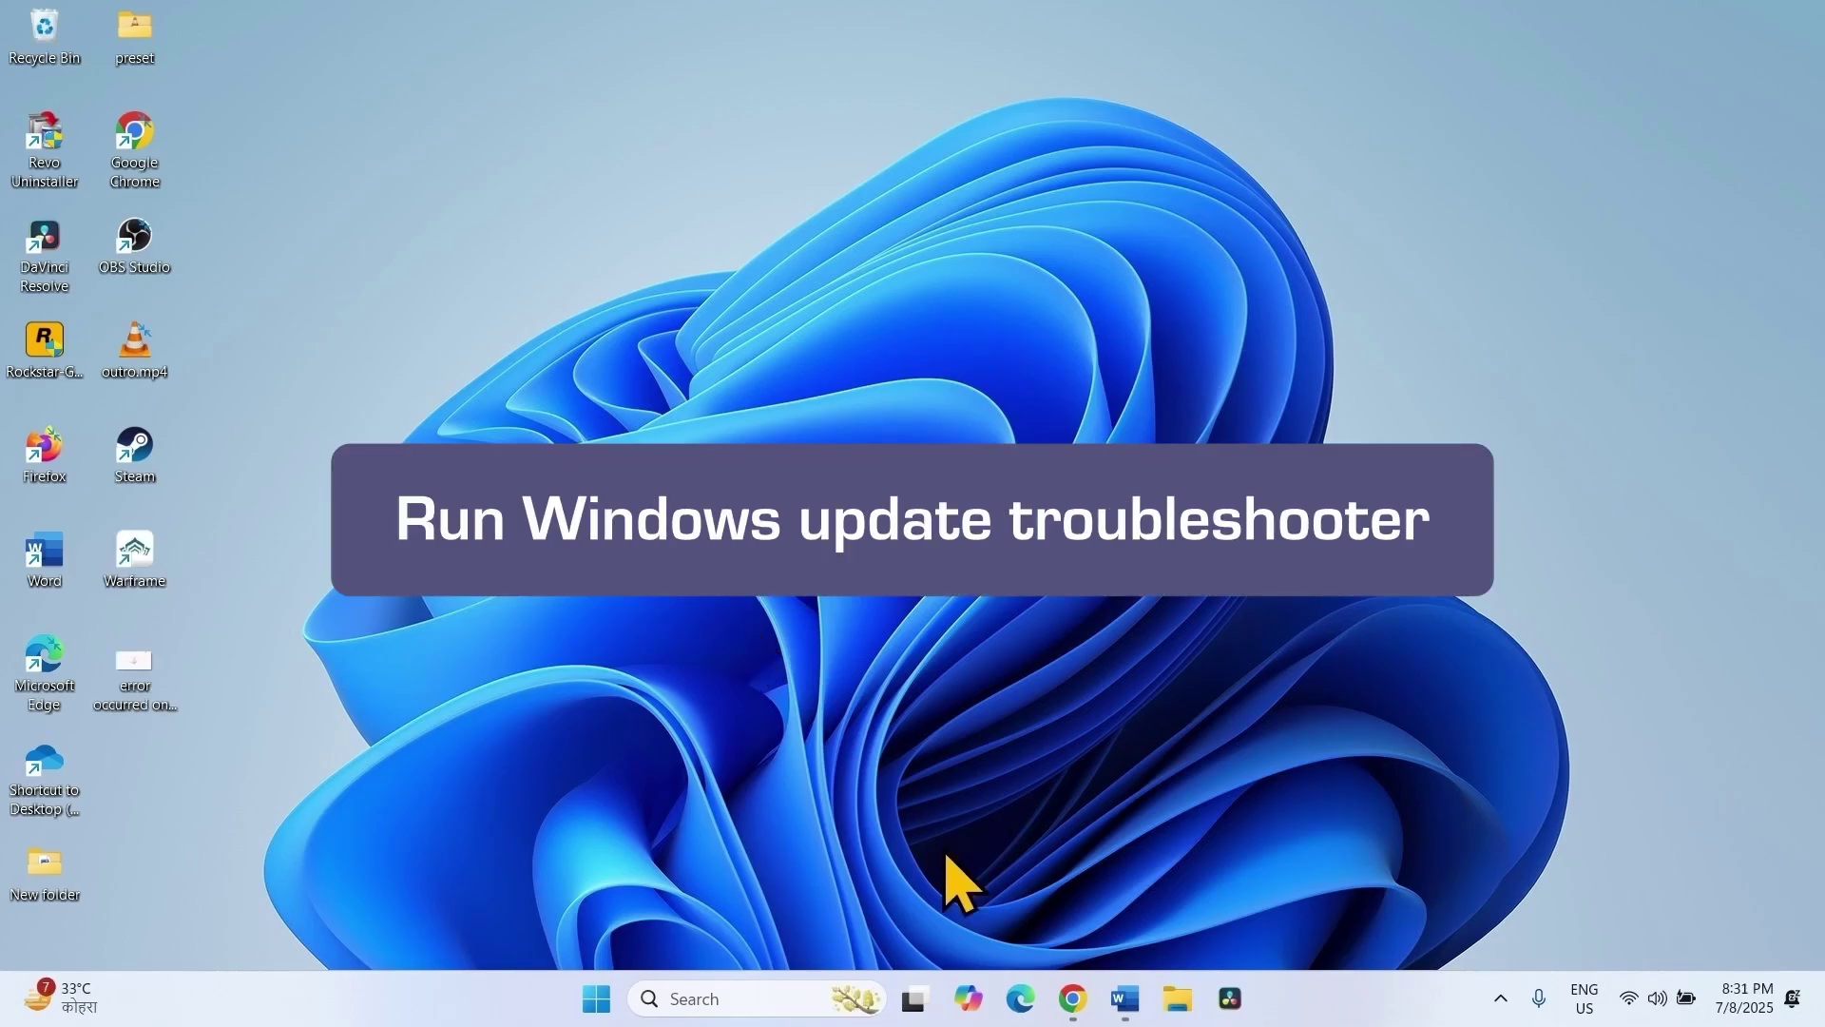
Search 'troubleshoot' and run the Windows Update troubleshooter from Other troubleshooters
left_click(709, 993)
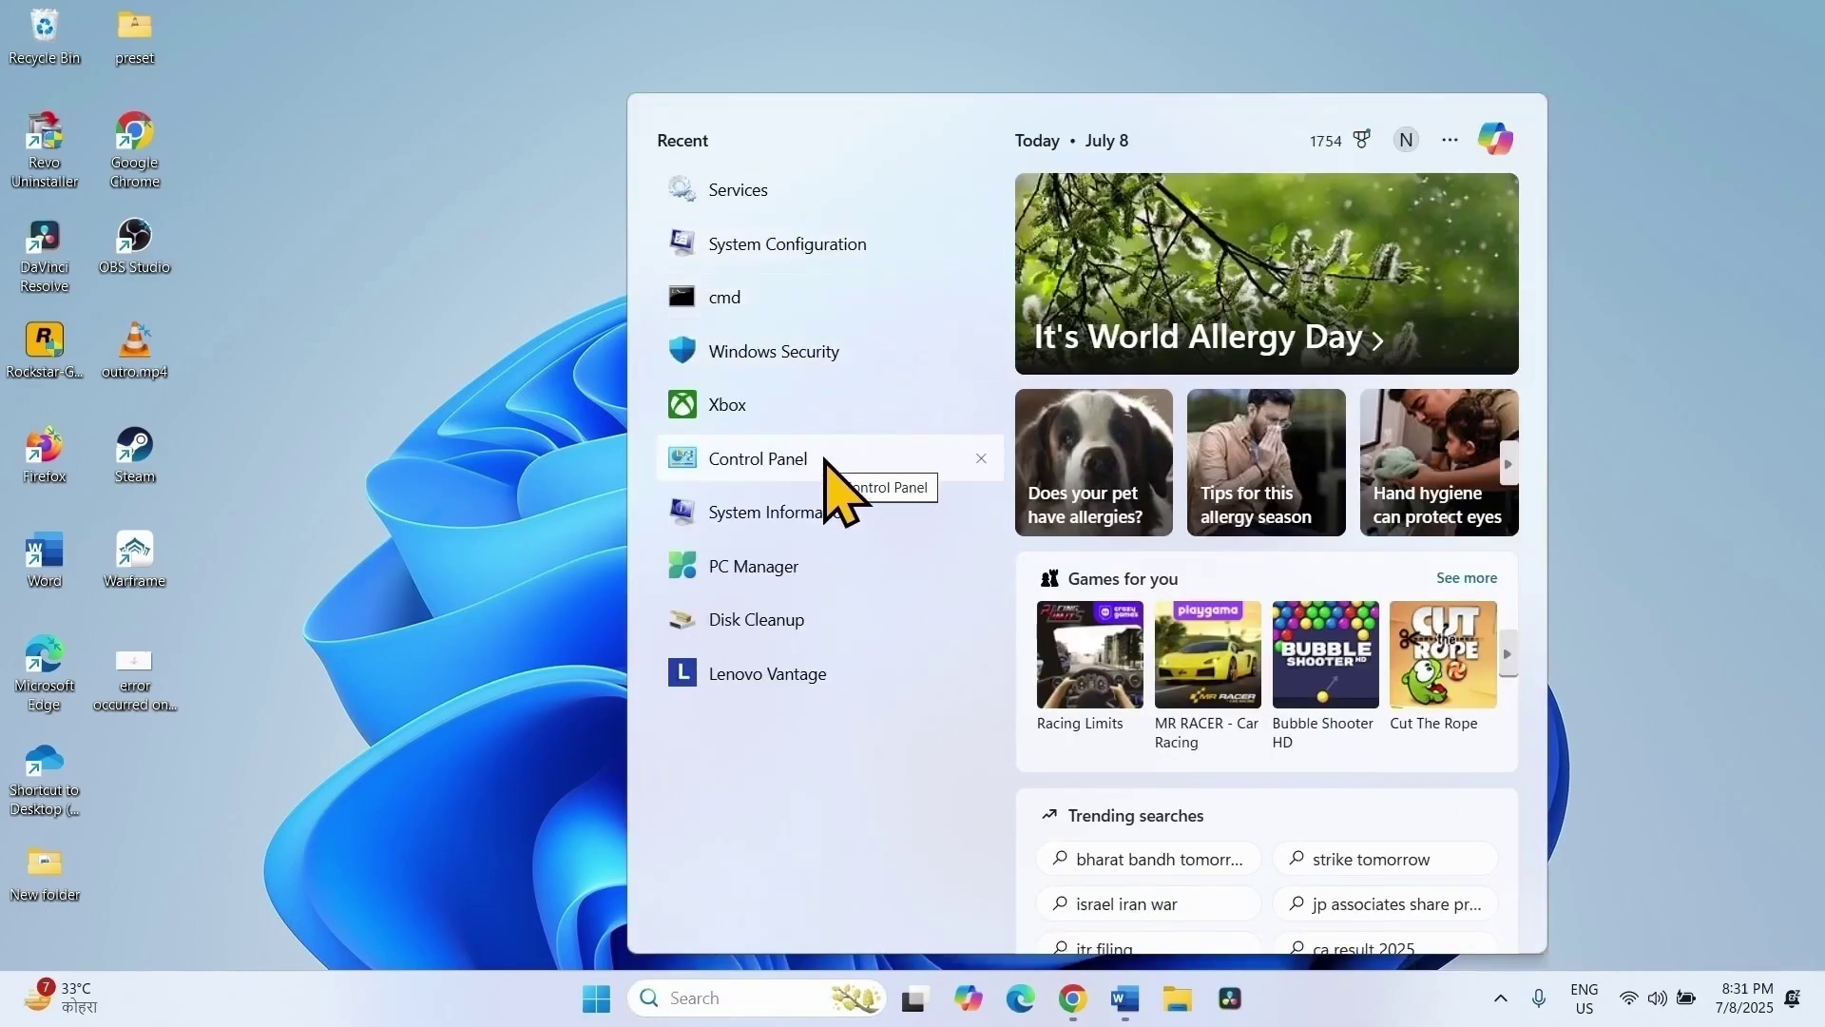
type("trouble")
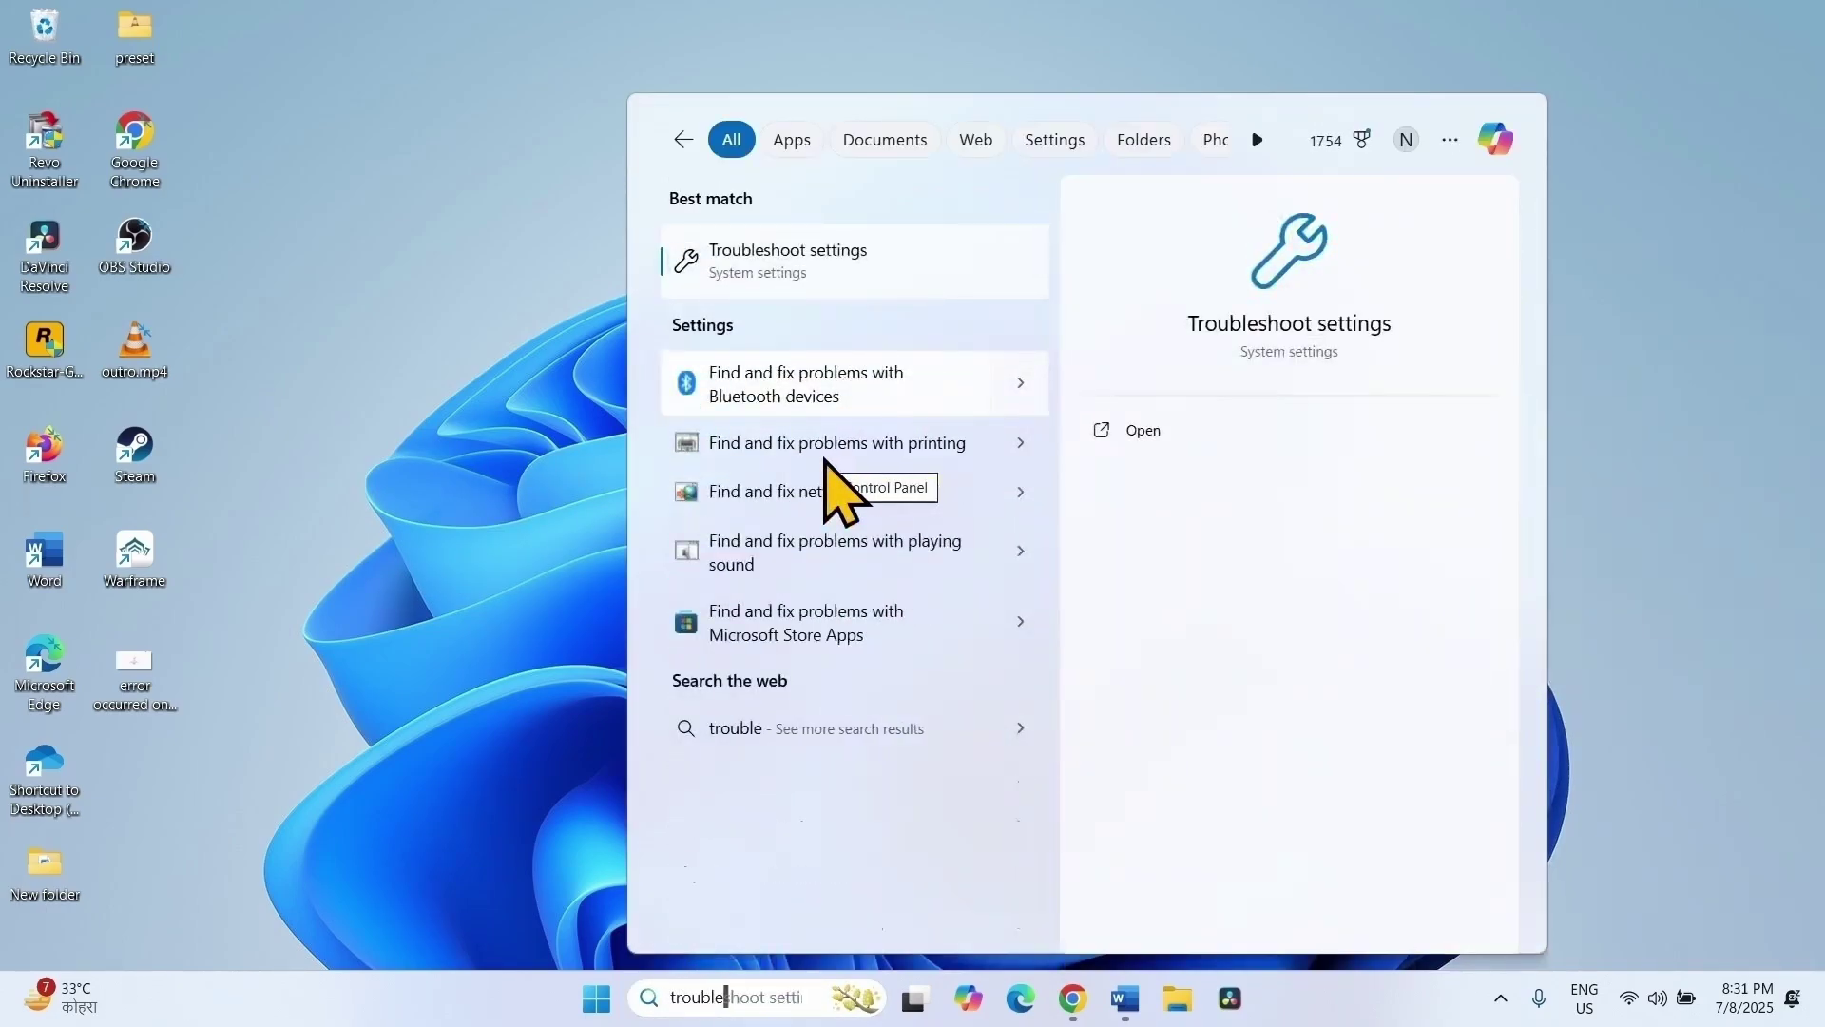
type("shoot")
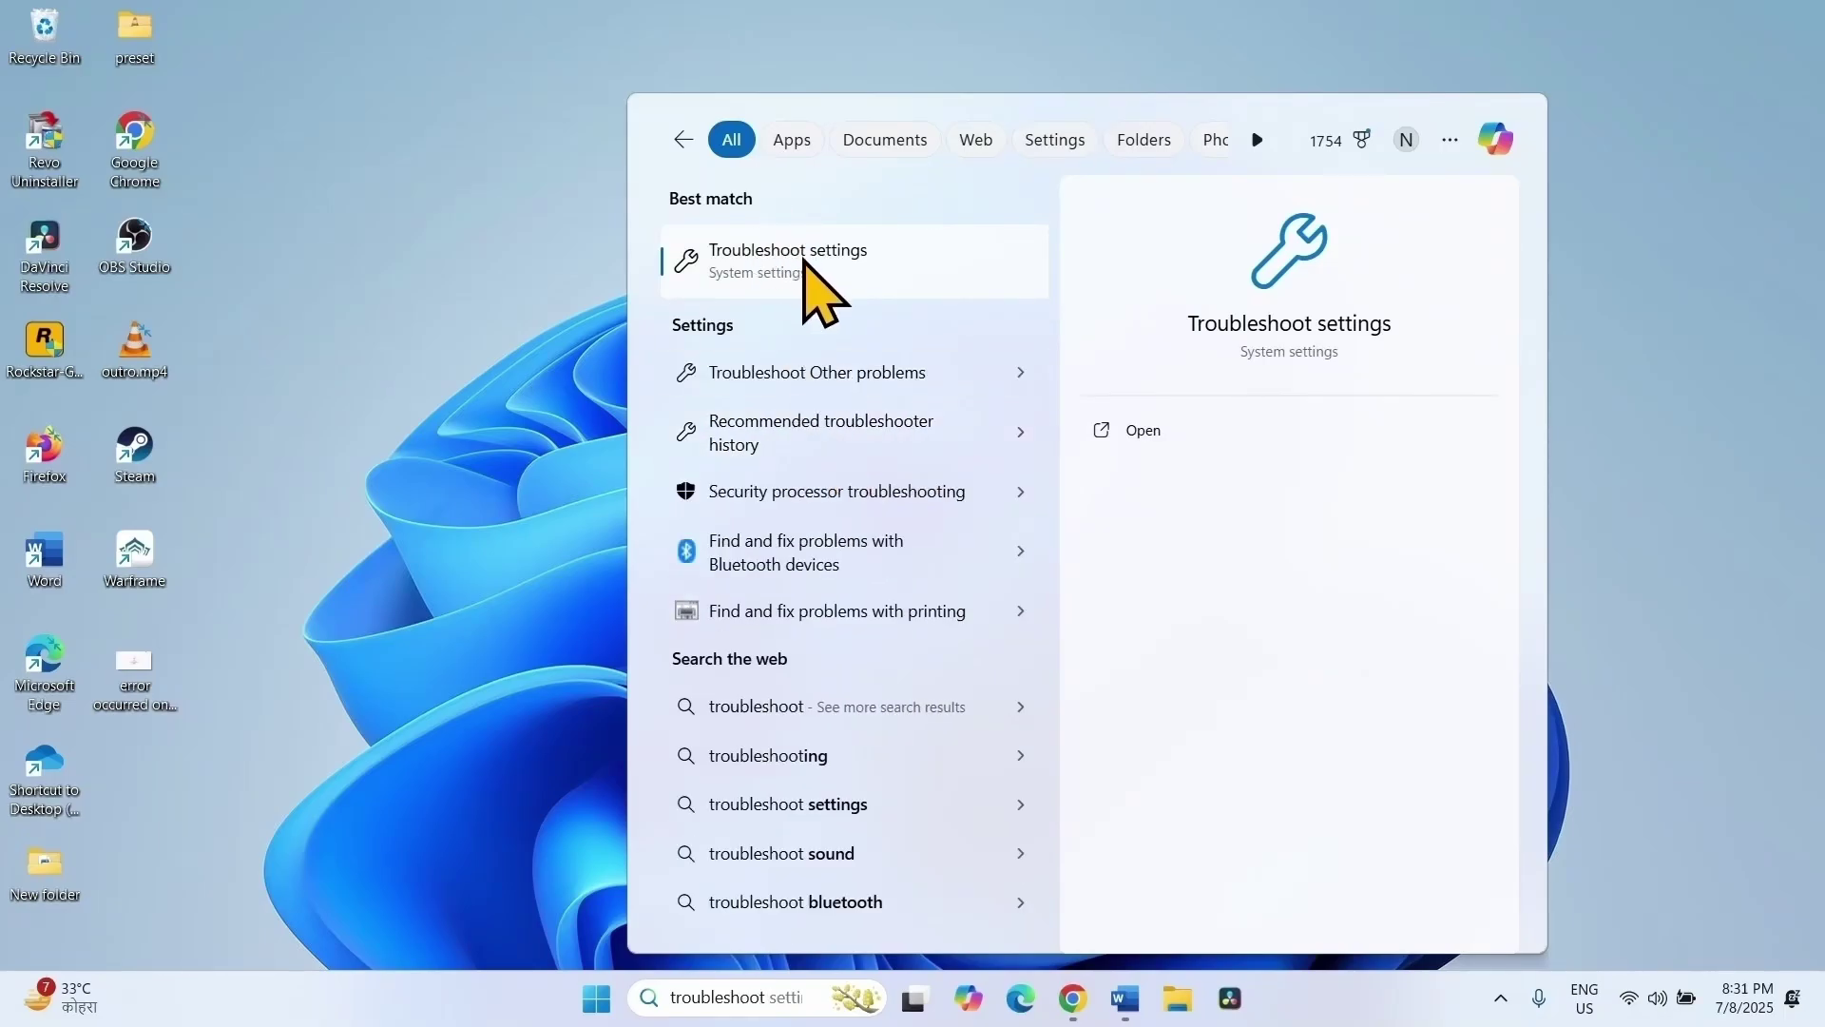
left_click(805, 265)
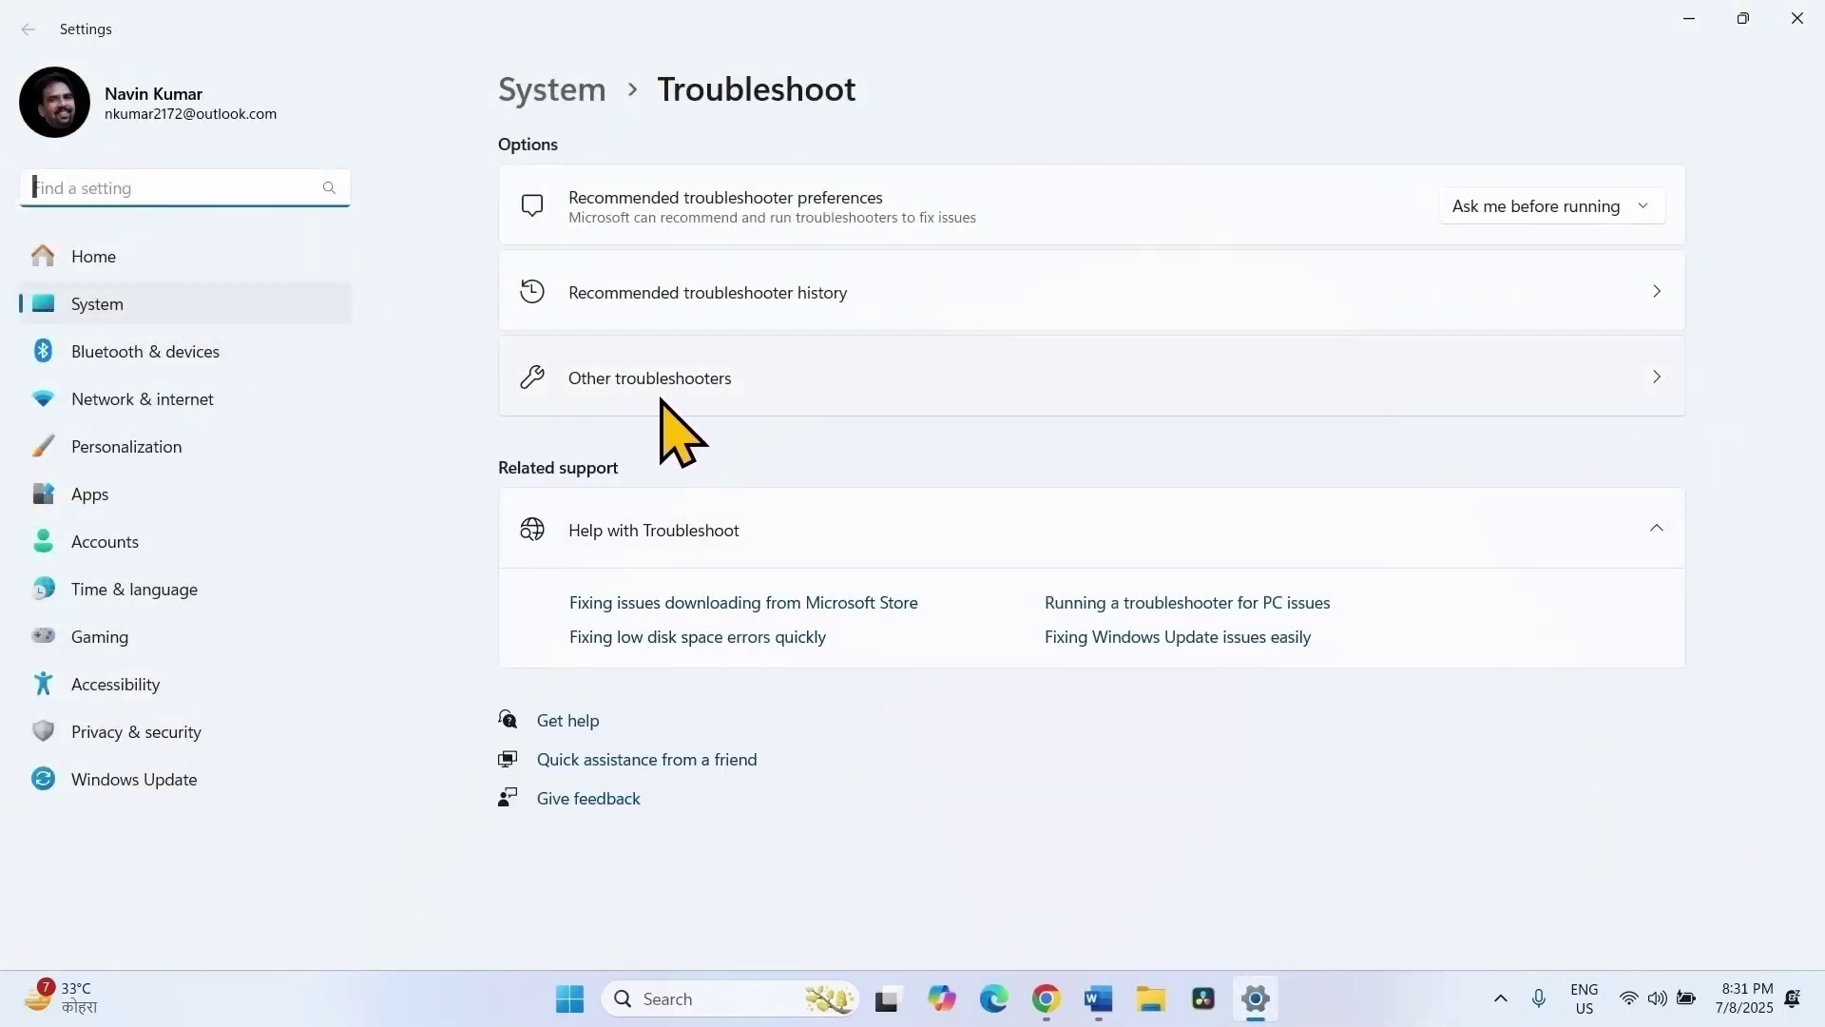
left_click(670, 385)
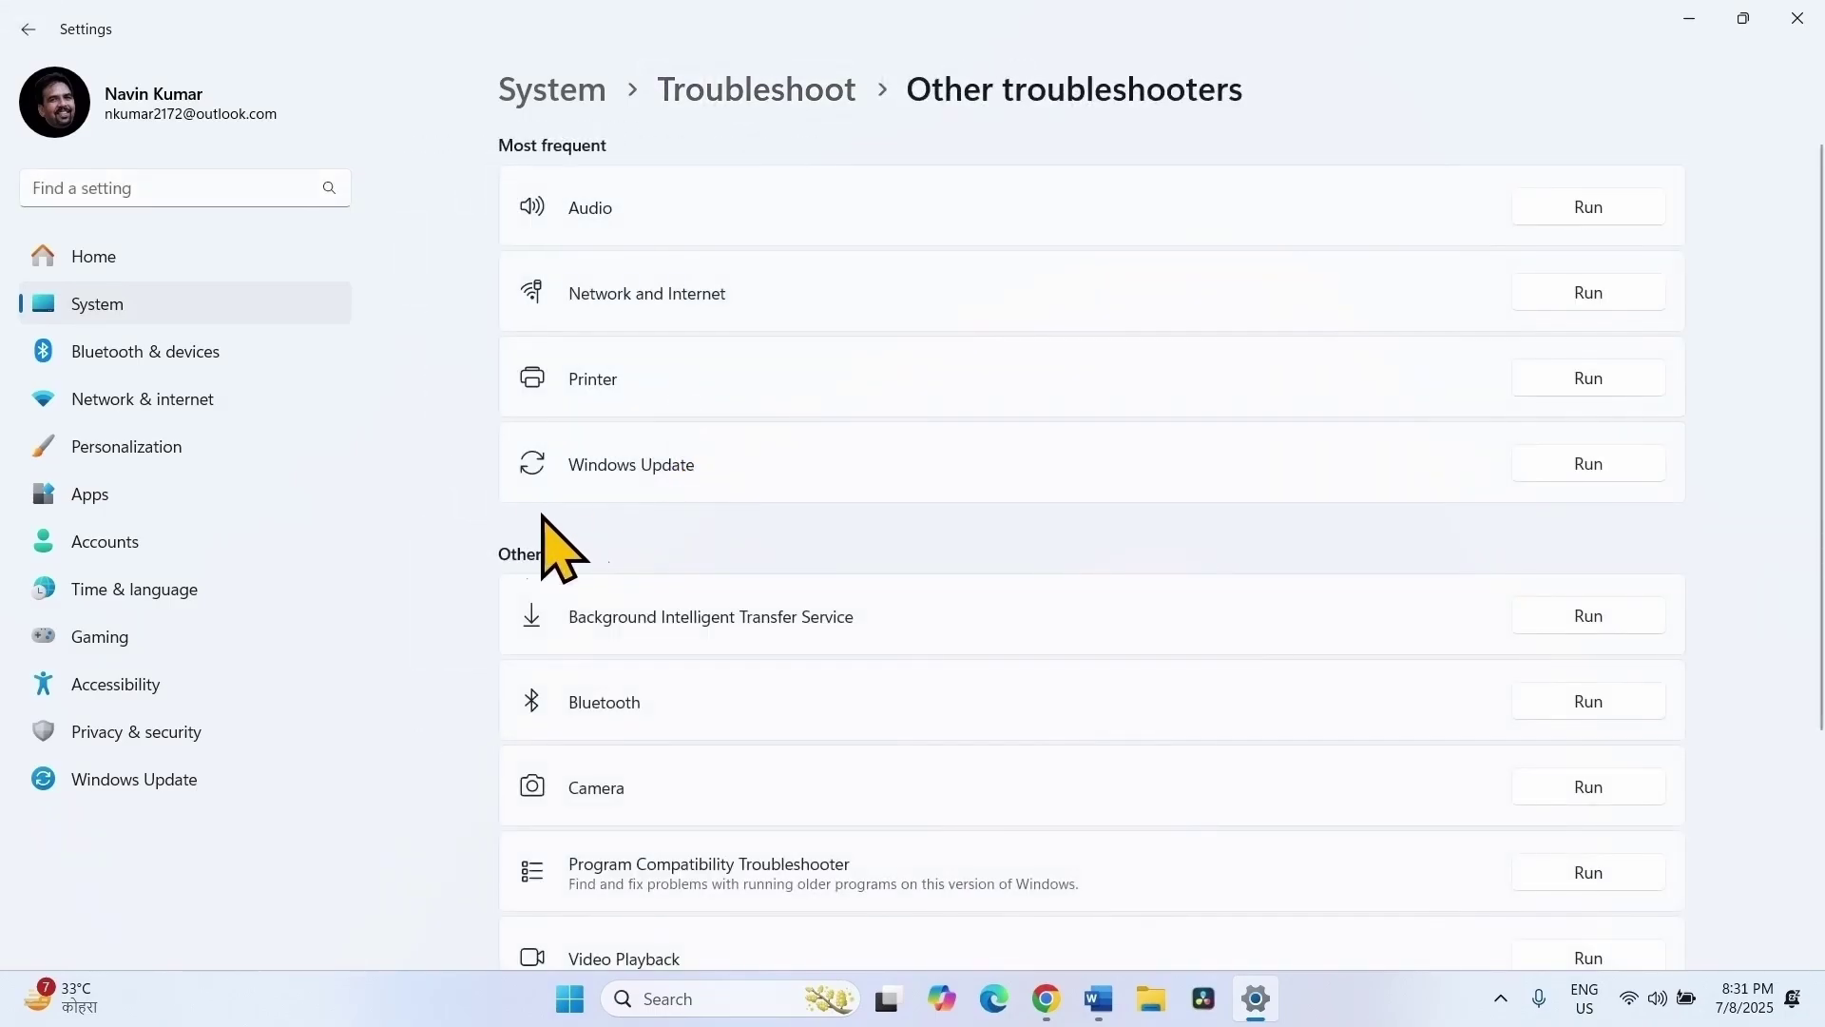
left_click(1599, 463)
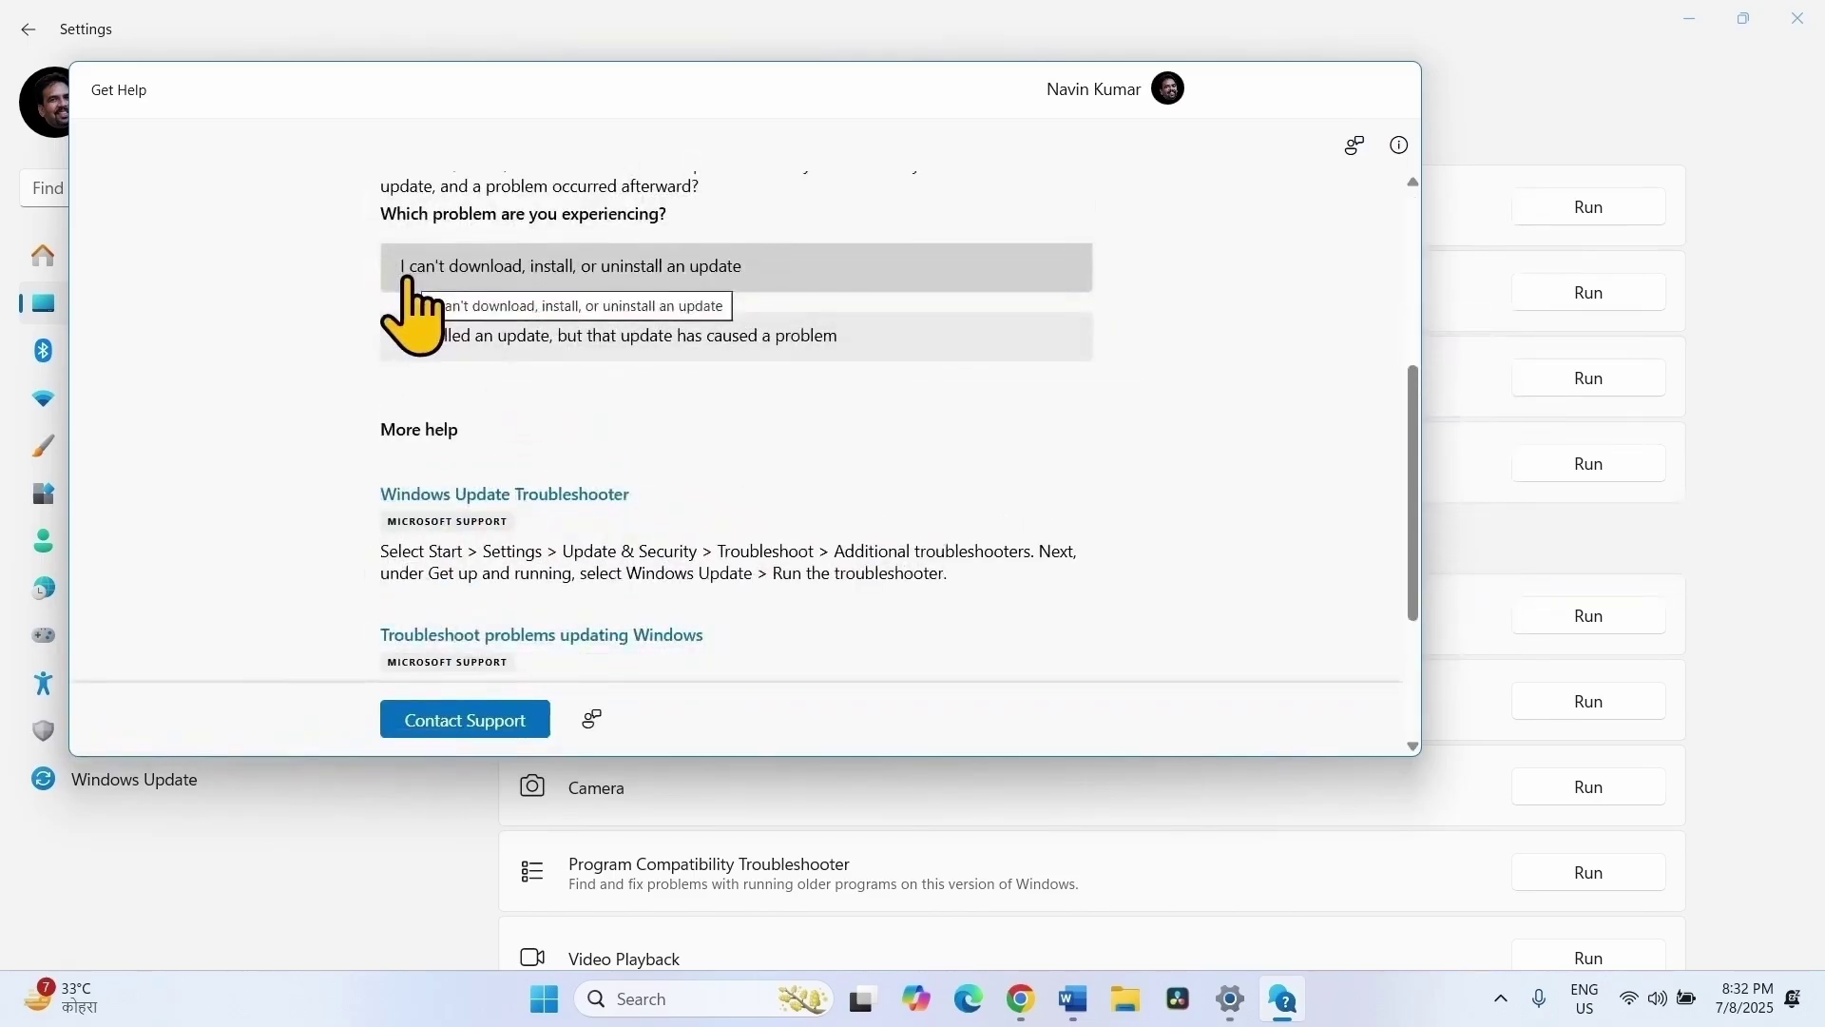
Choose 'I can't download, install, or uninstall an update' and allow the automated diagnostic
left_click(693, 268)
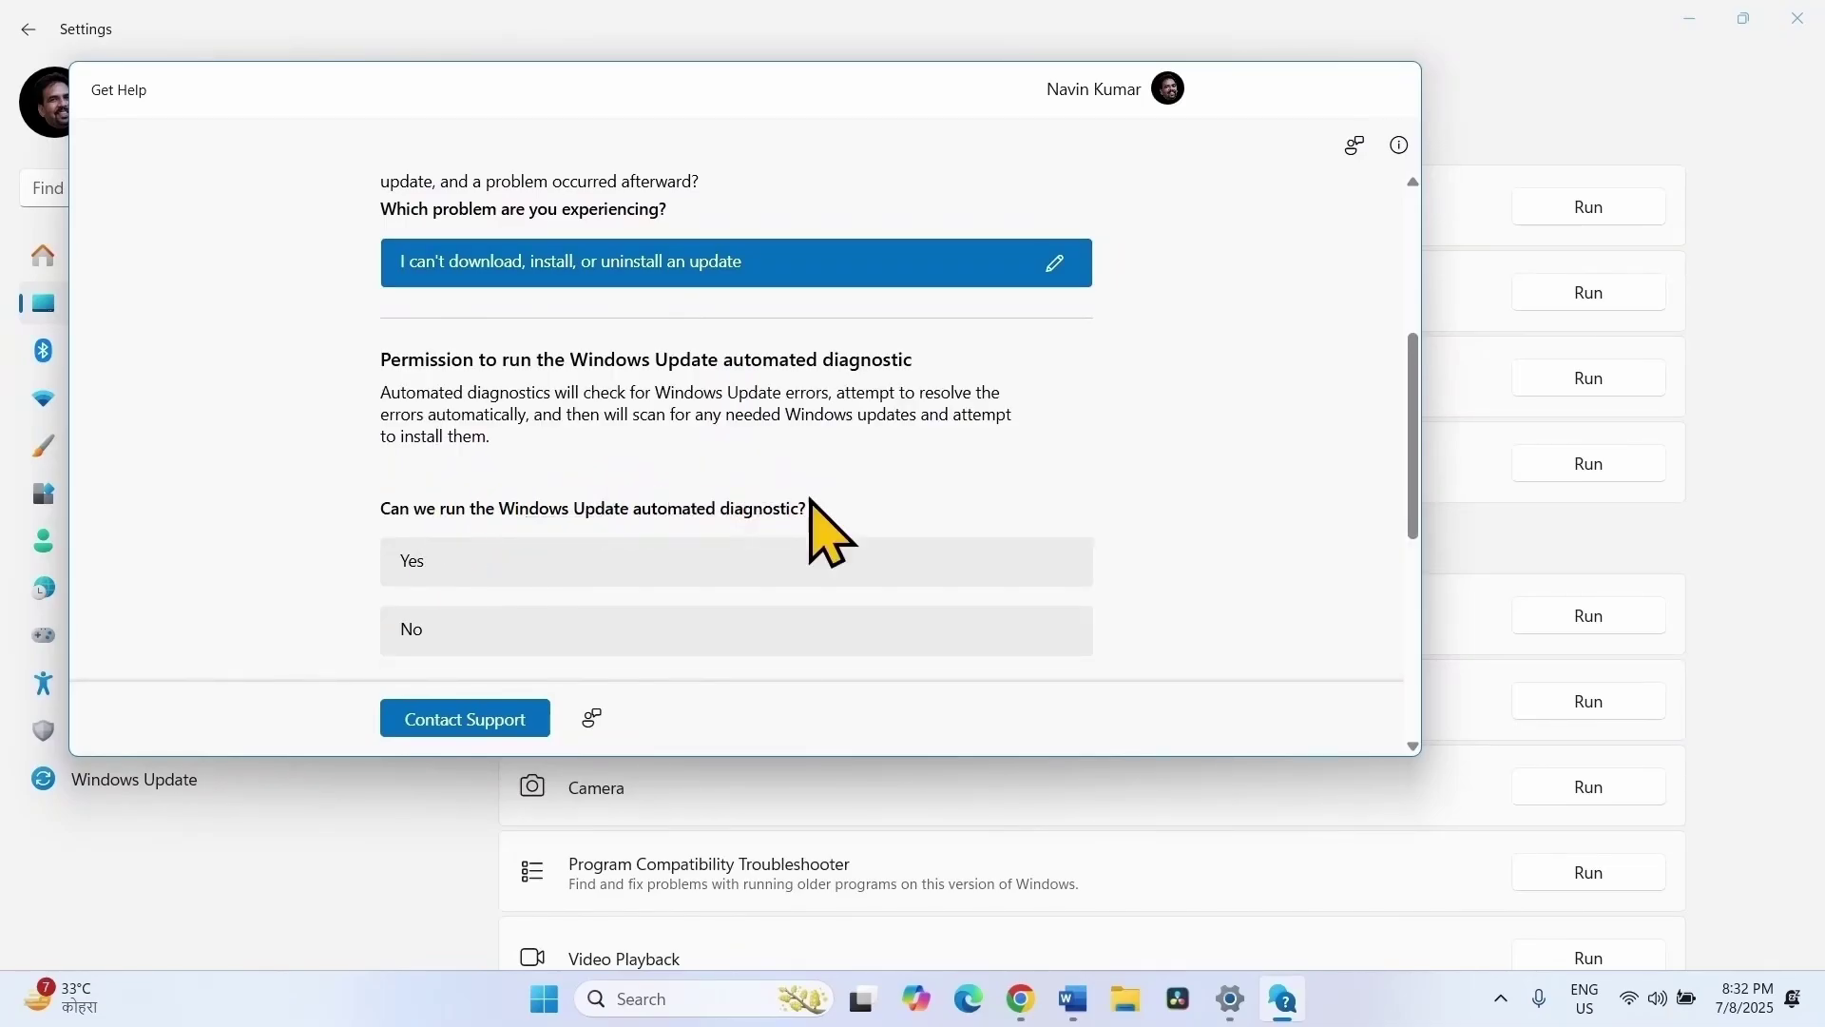
left_click(421, 553)
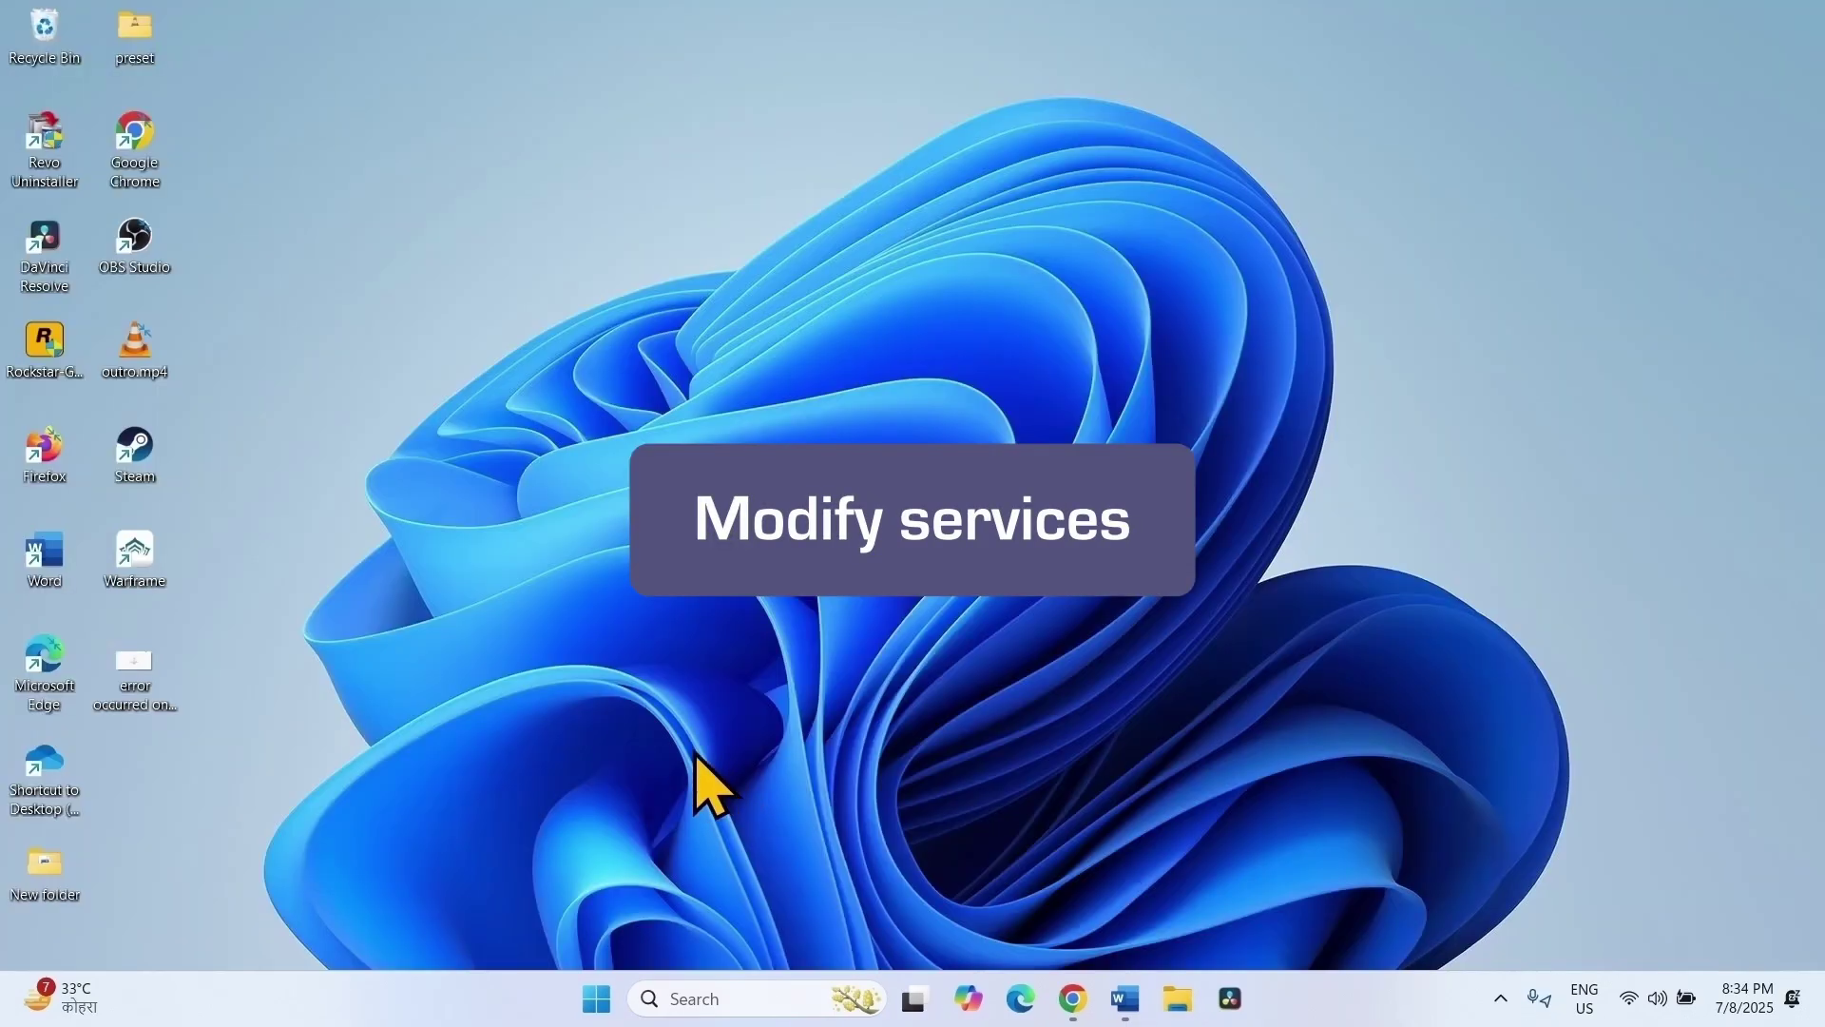
Search for 'services' and launch the Services console
left_click(677, 993)
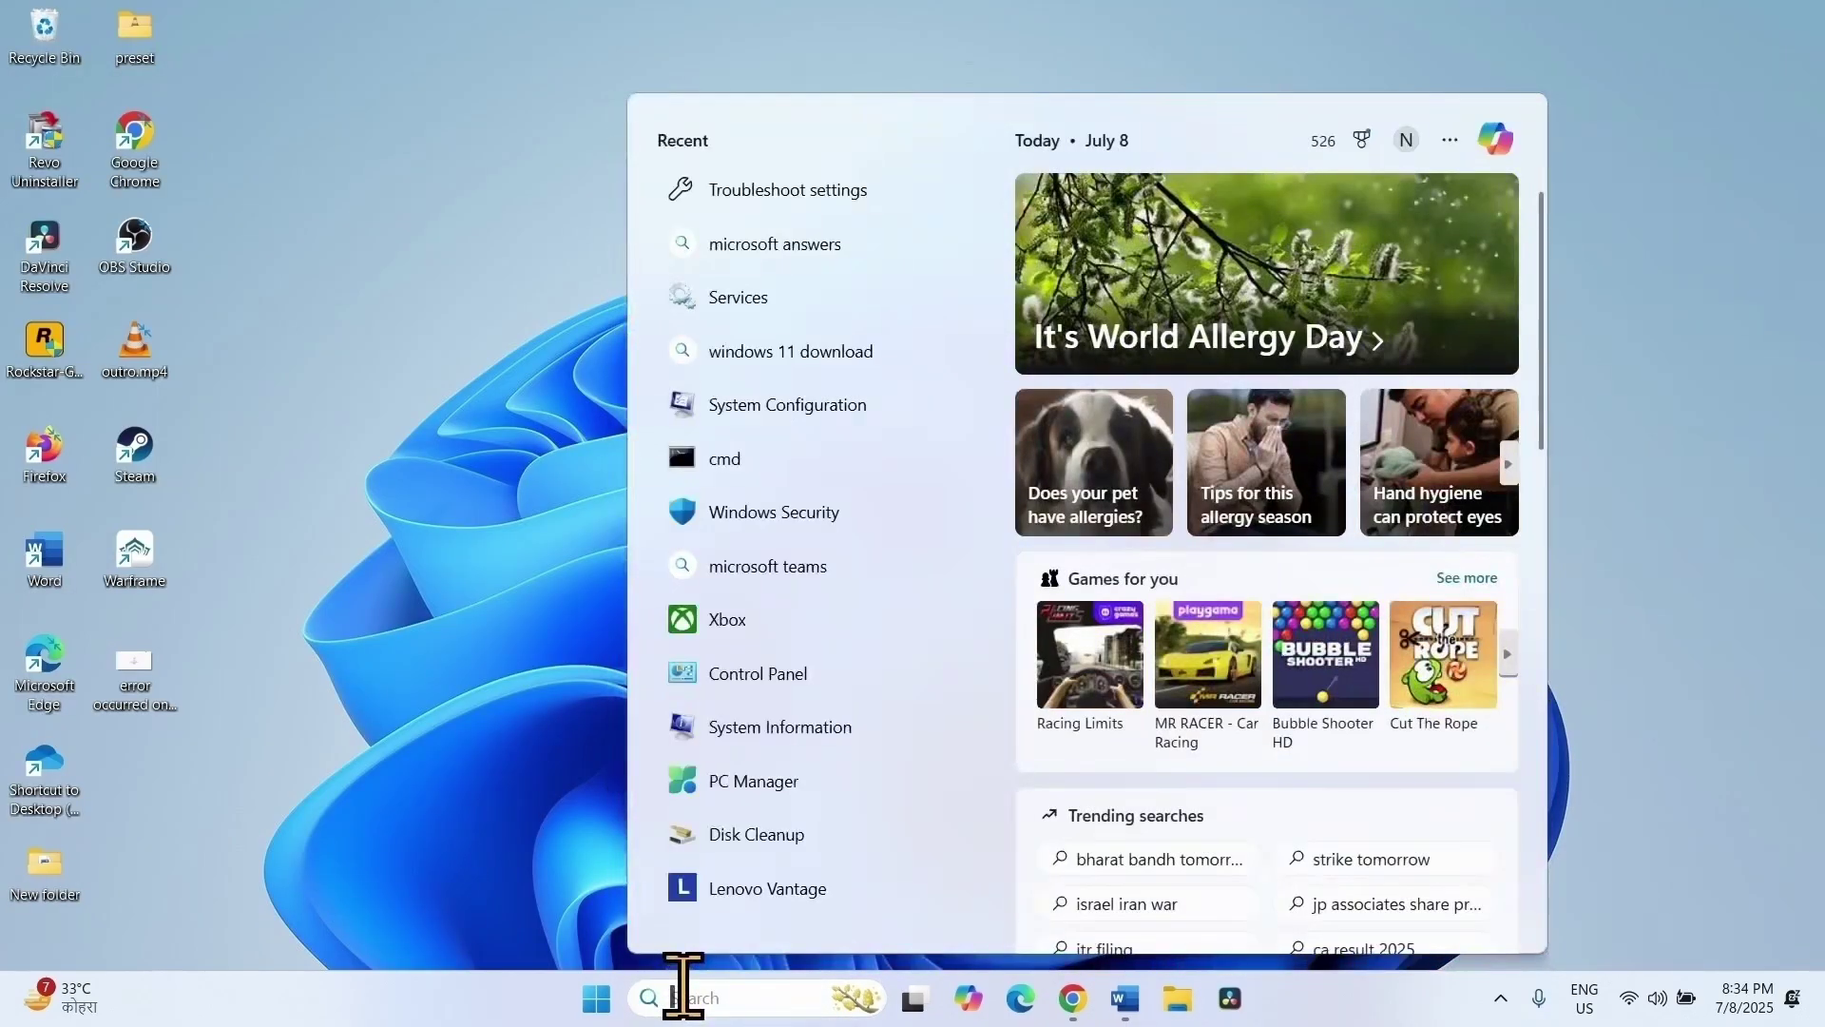
type("services")
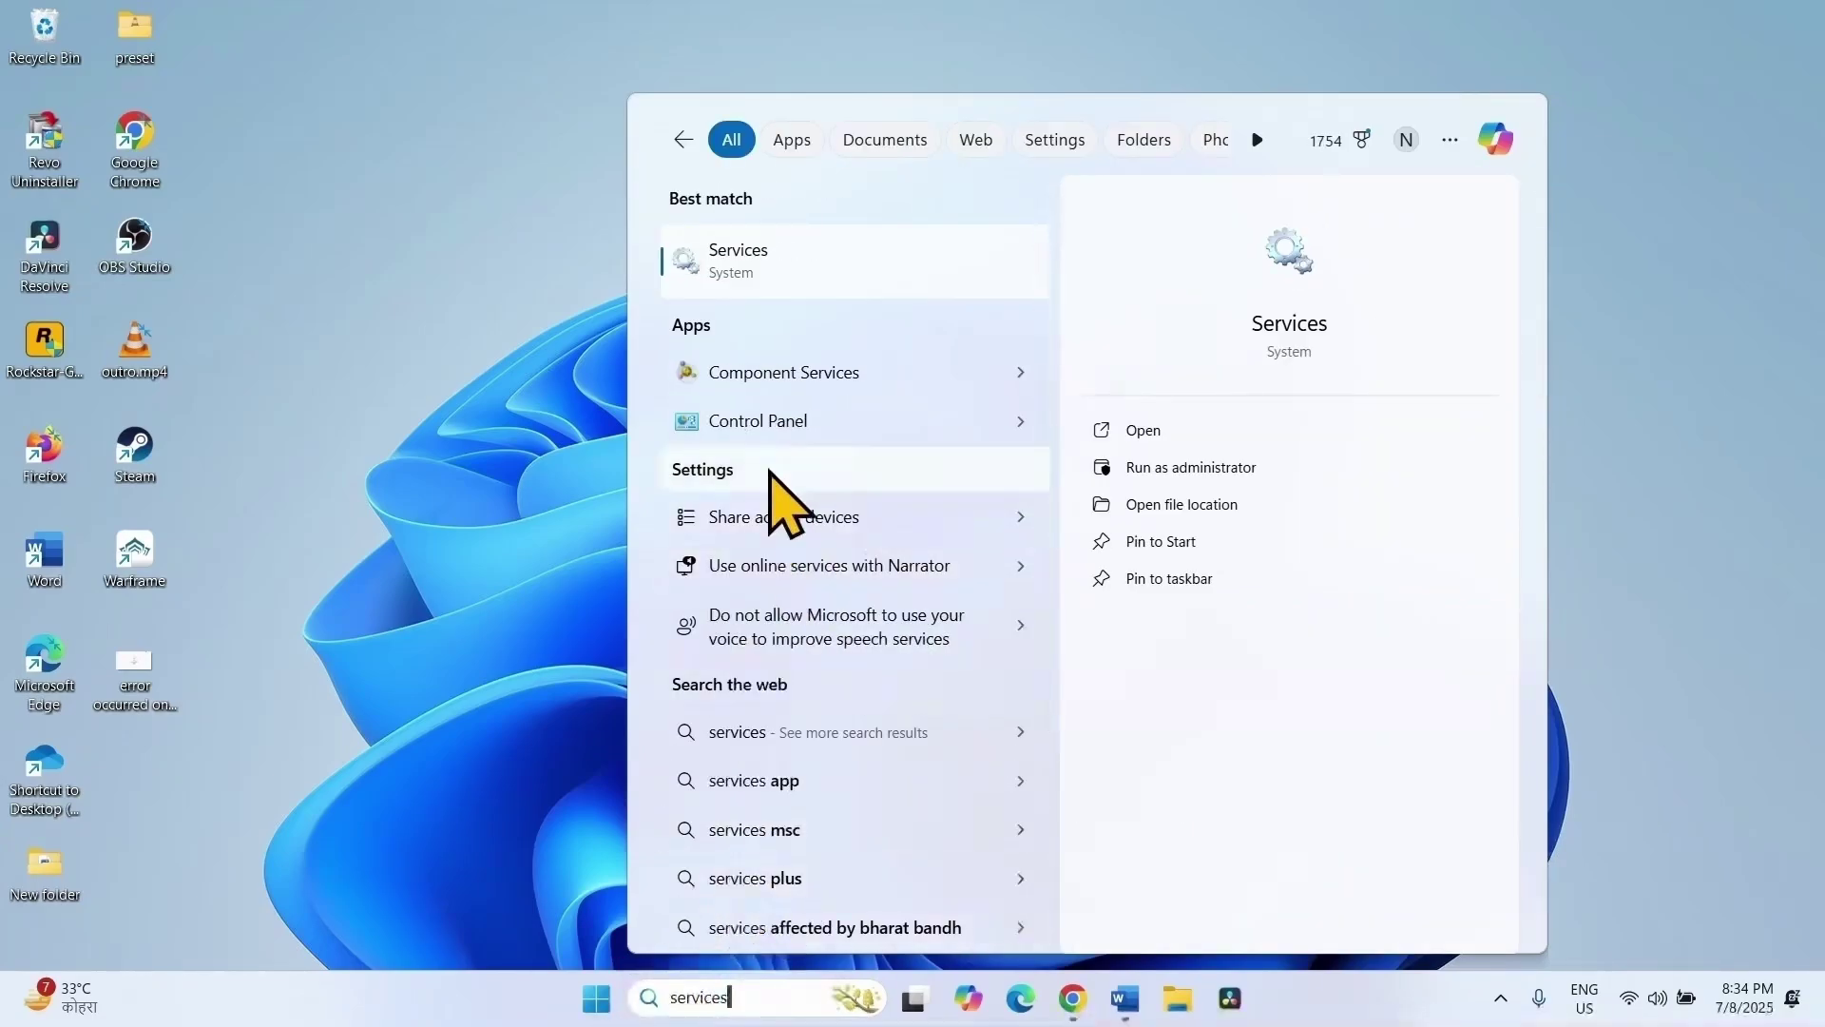
left_click(750, 276)
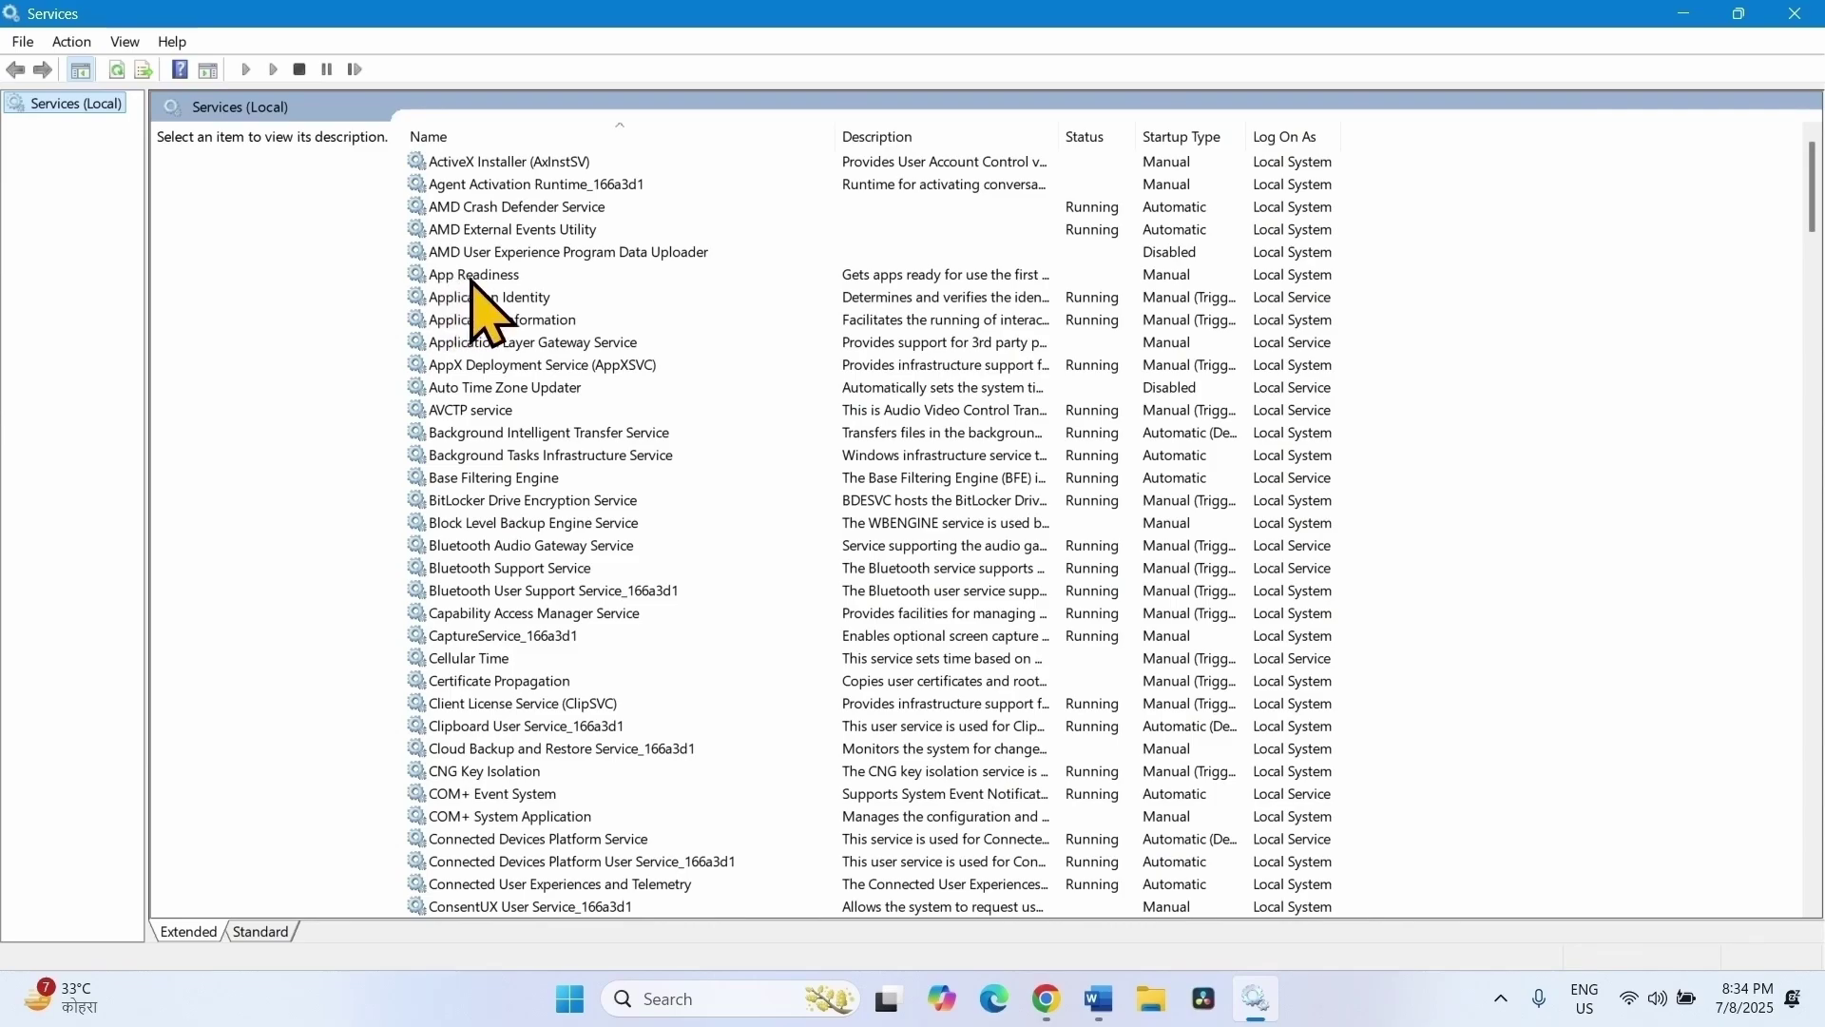
Set the App Readiness service's startup type to Automatic and apply it
left_click(471, 277)
right_click(471, 279)
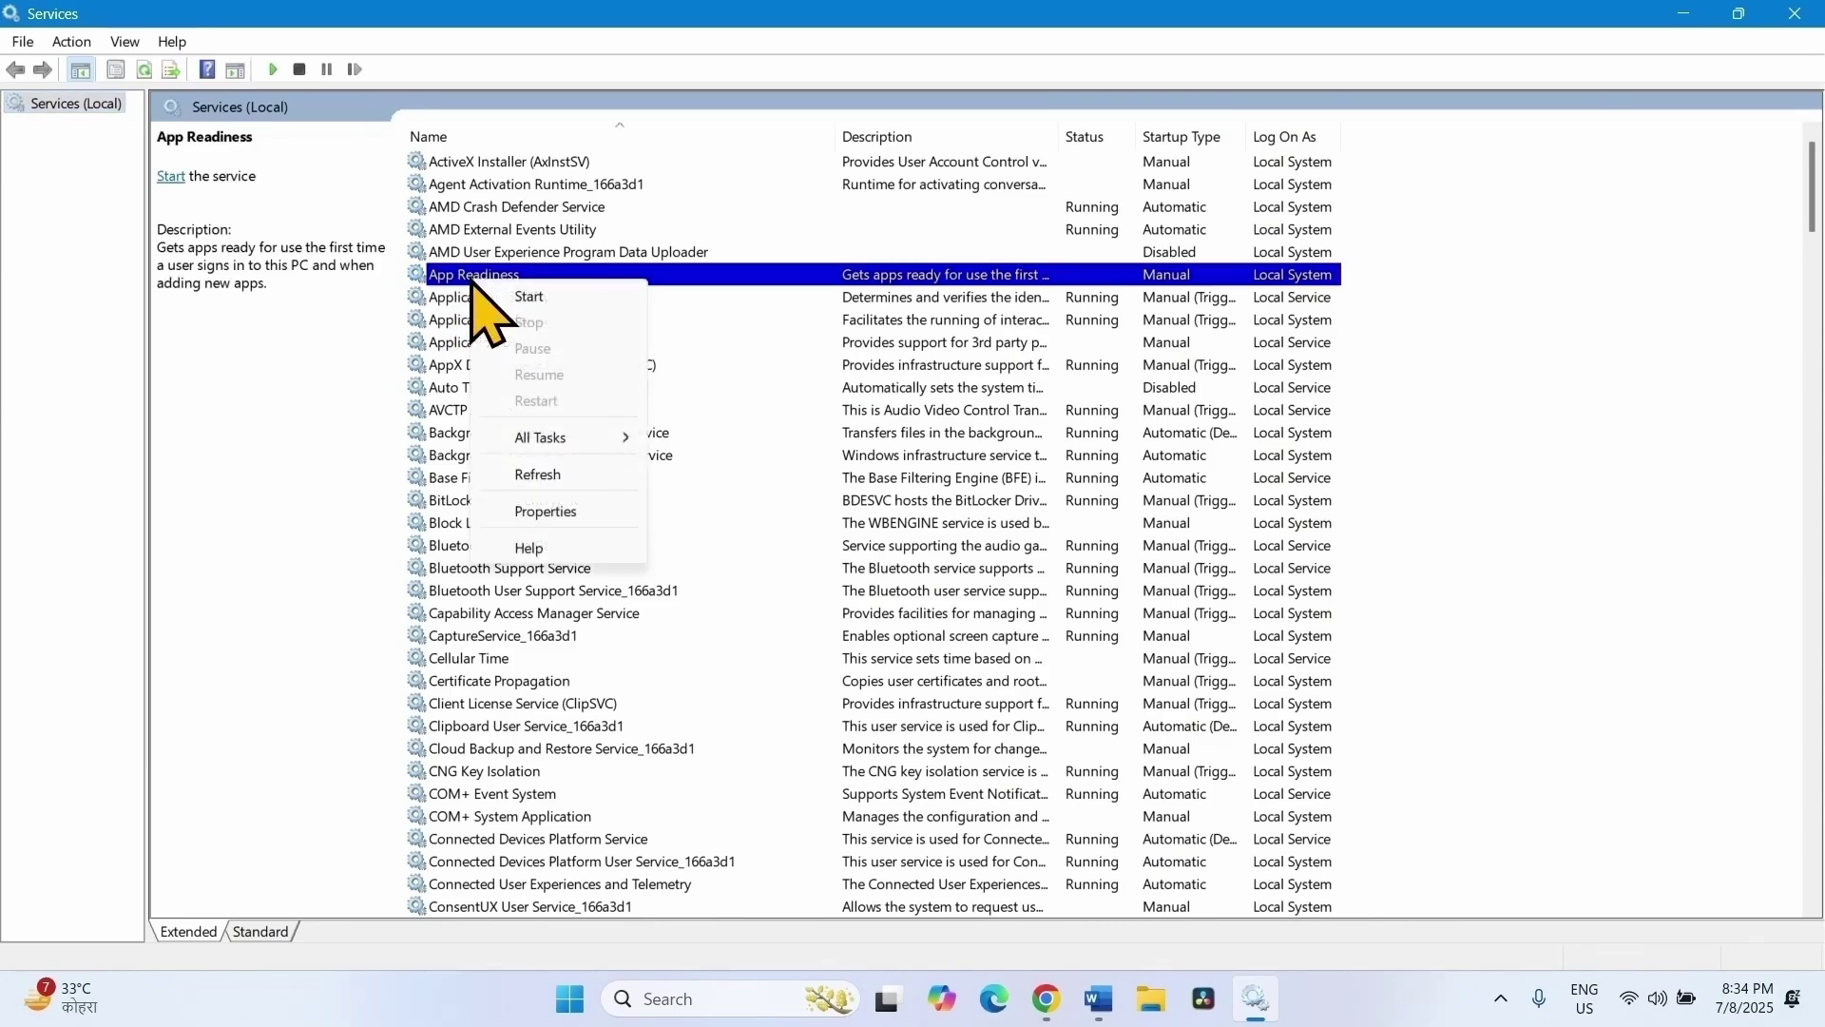
left_click(545, 512)
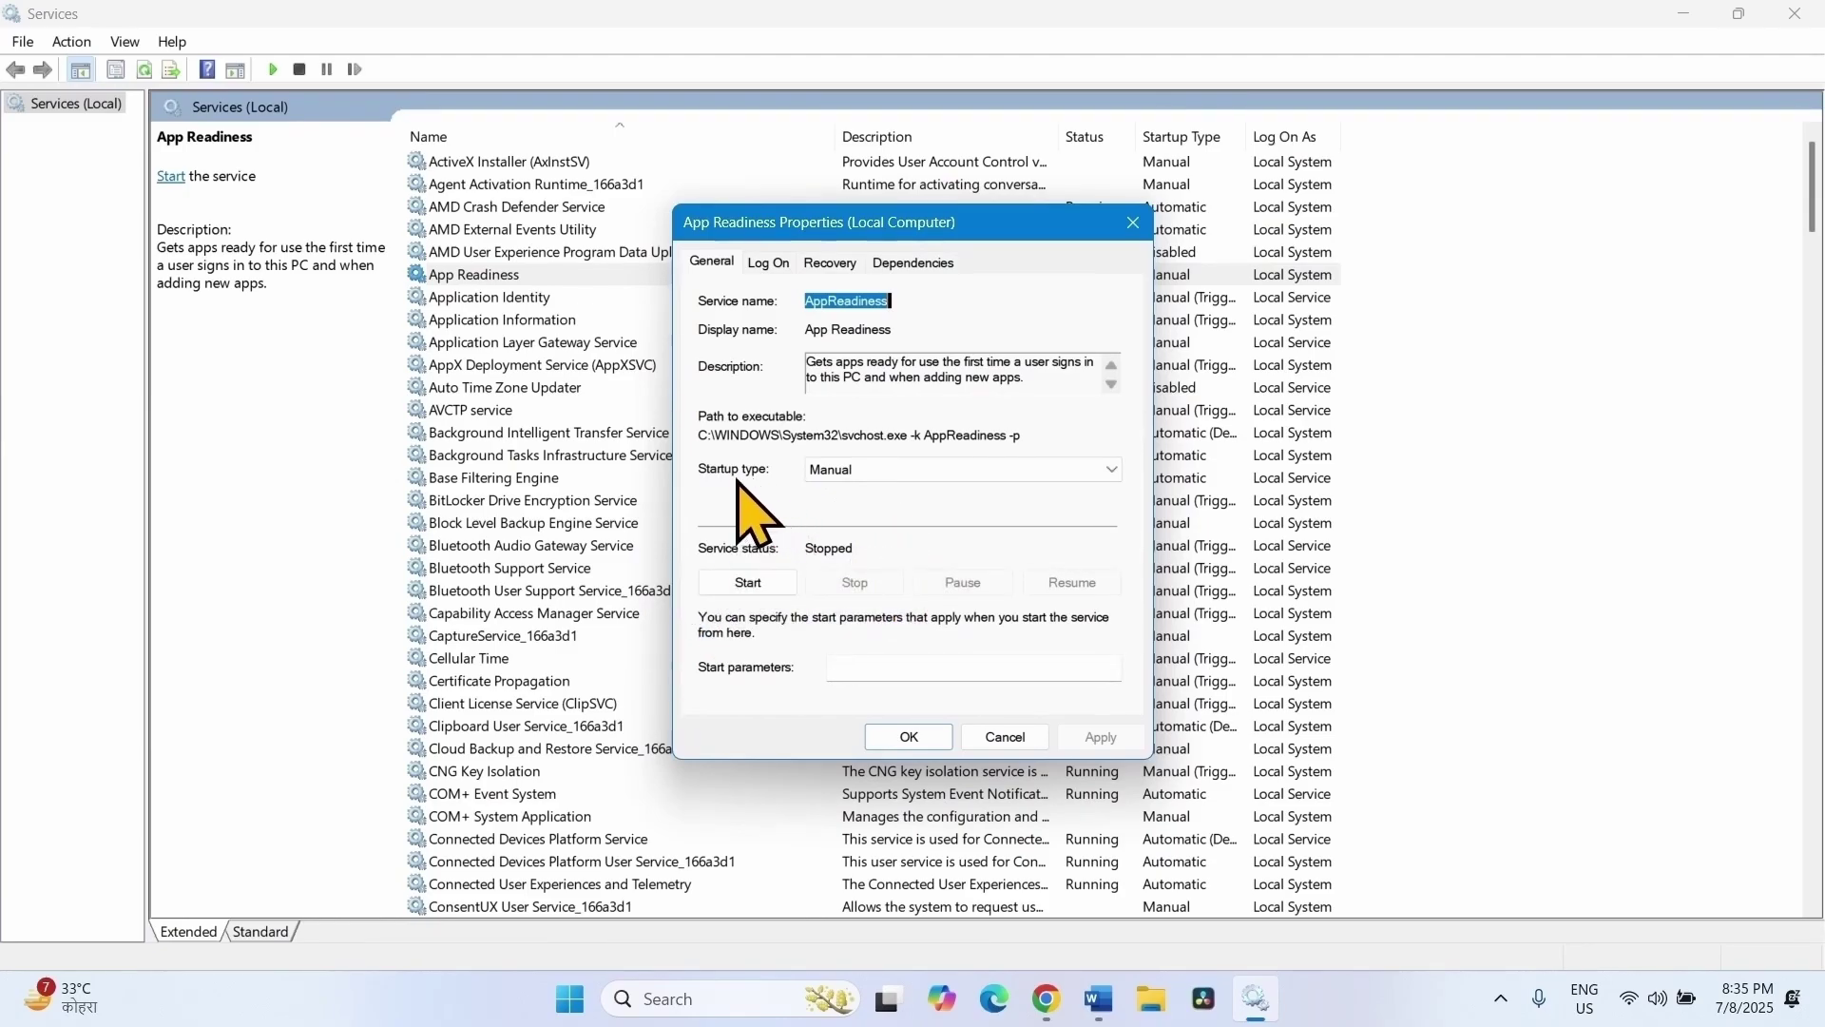
left_click(838, 472)
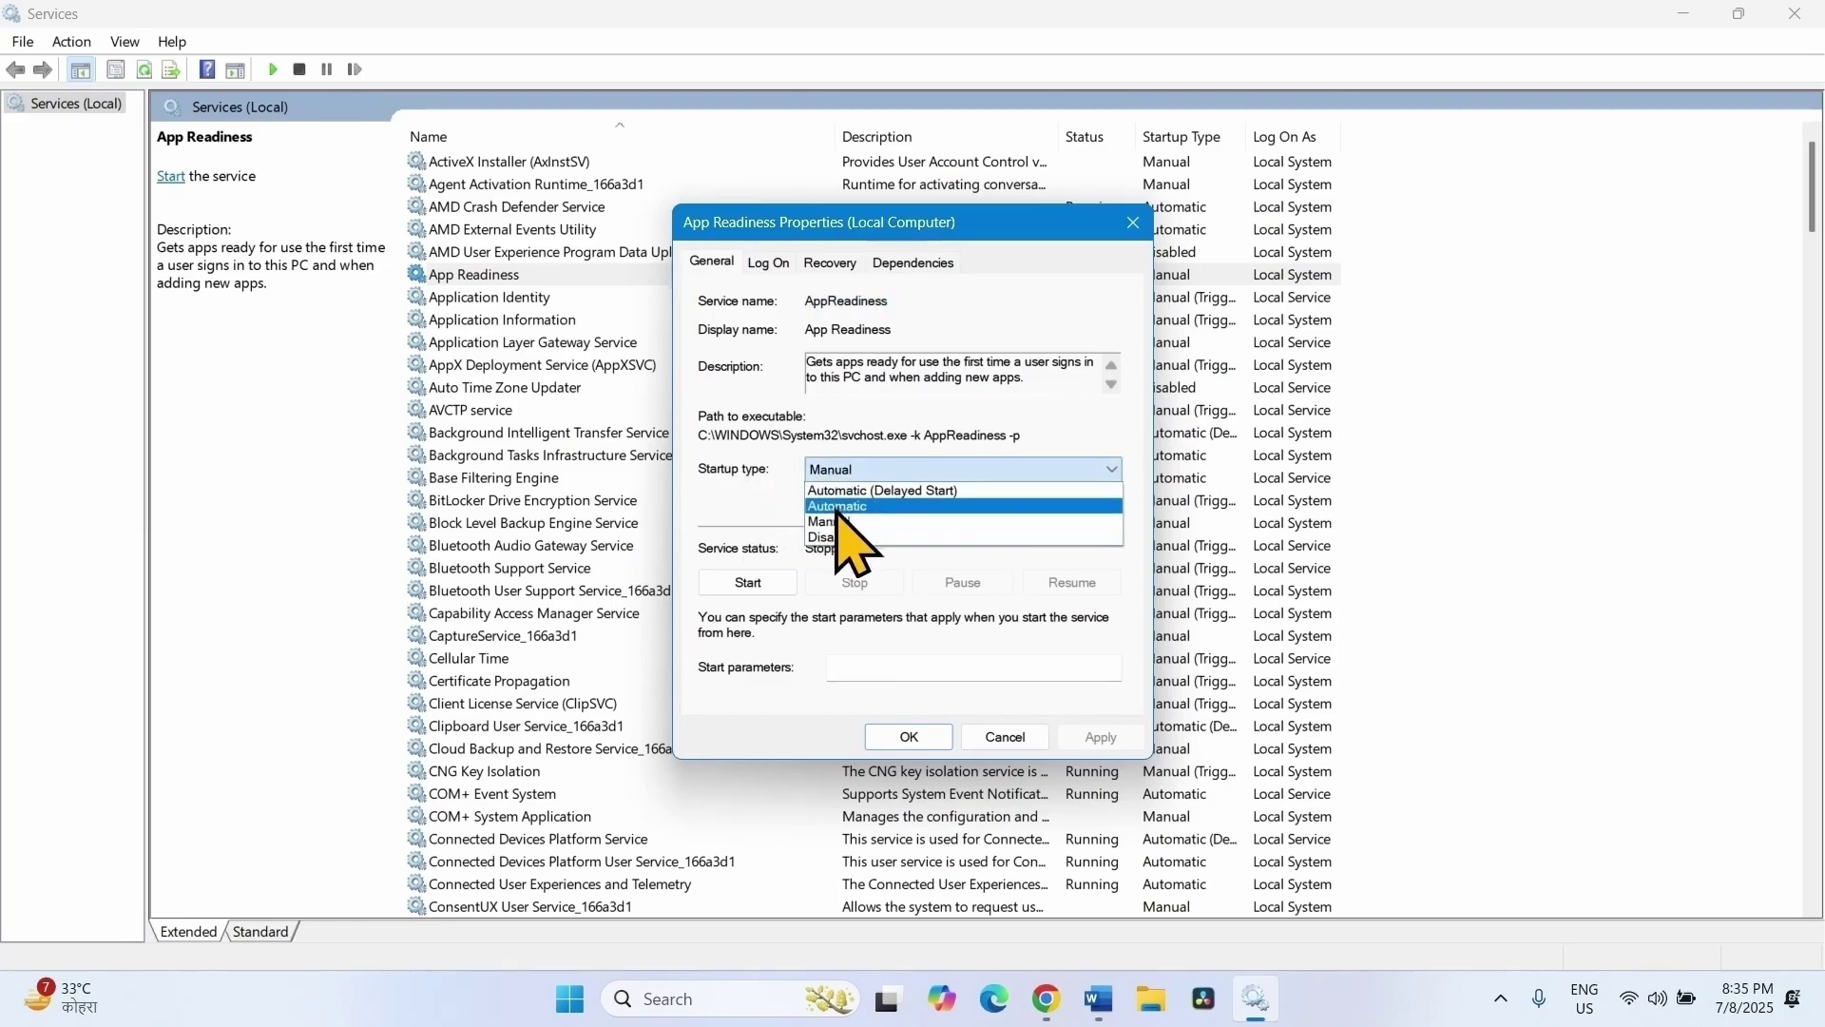
left_click(749, 519)
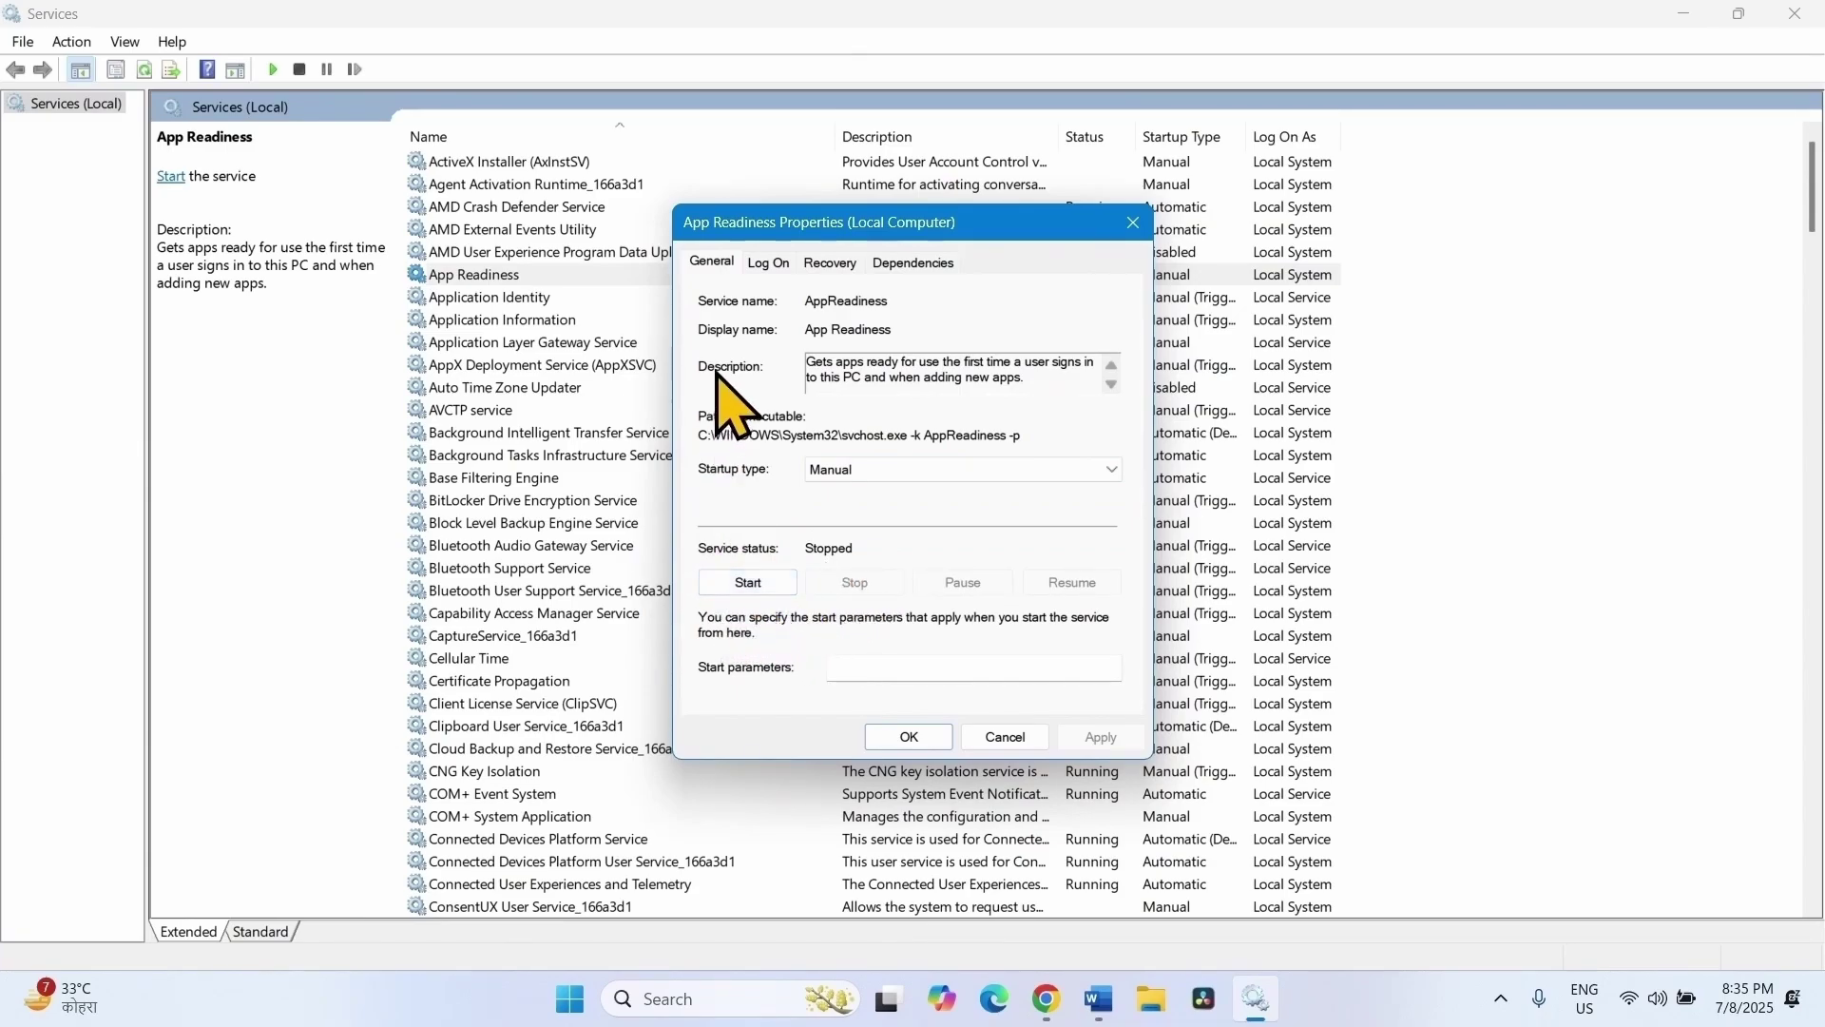
left_click(884, 472)
left_click(700, 277)
left_click(854, 470)
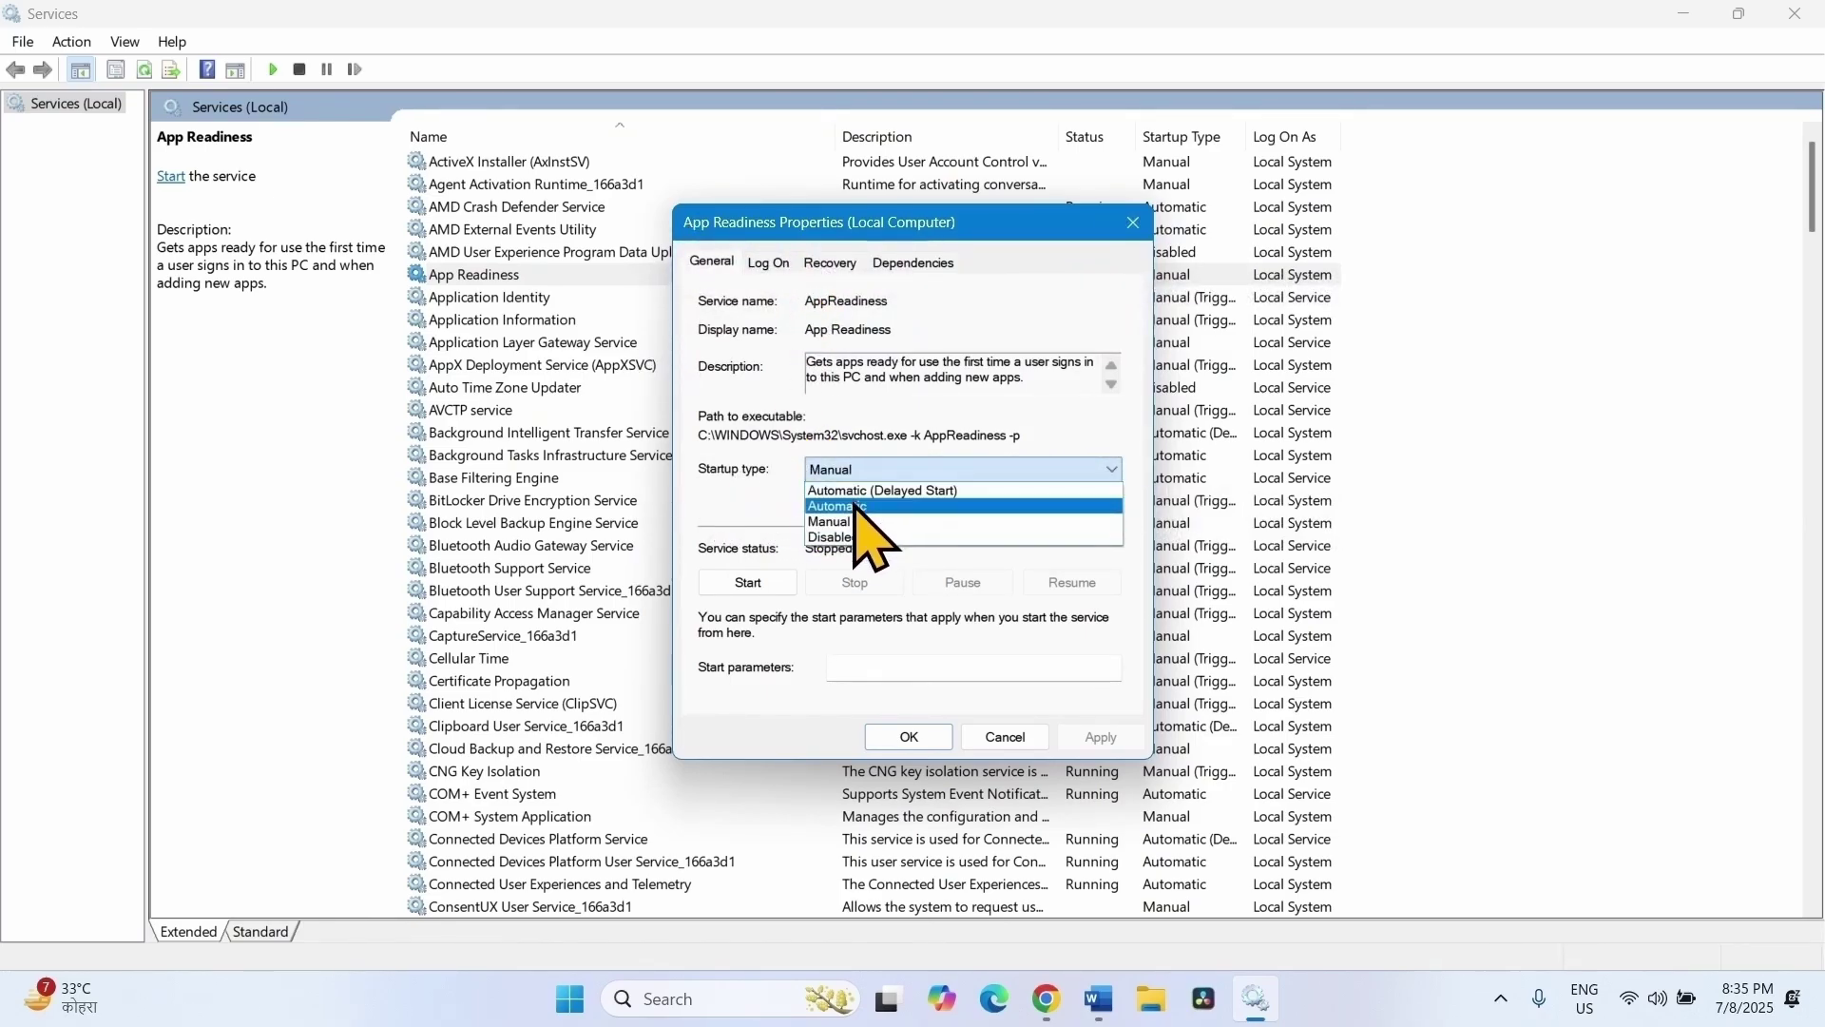
left_click(858, 507)
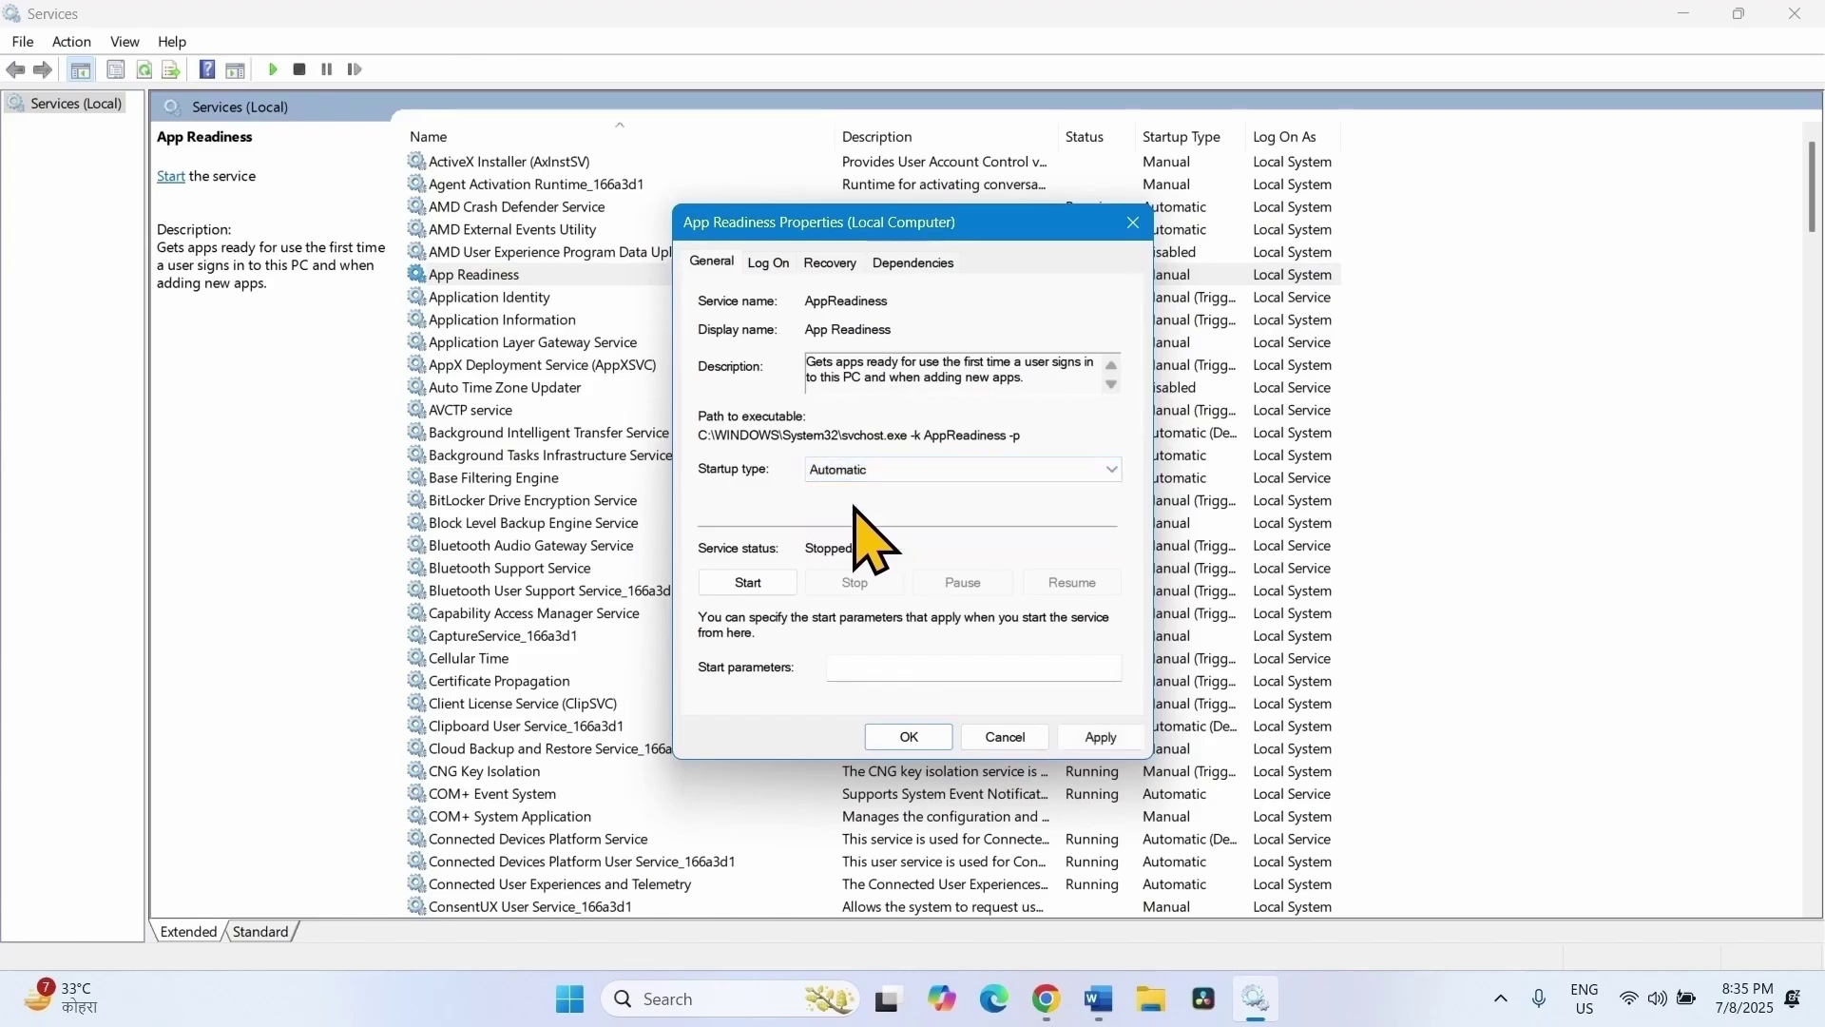
left_click(1095, 740)
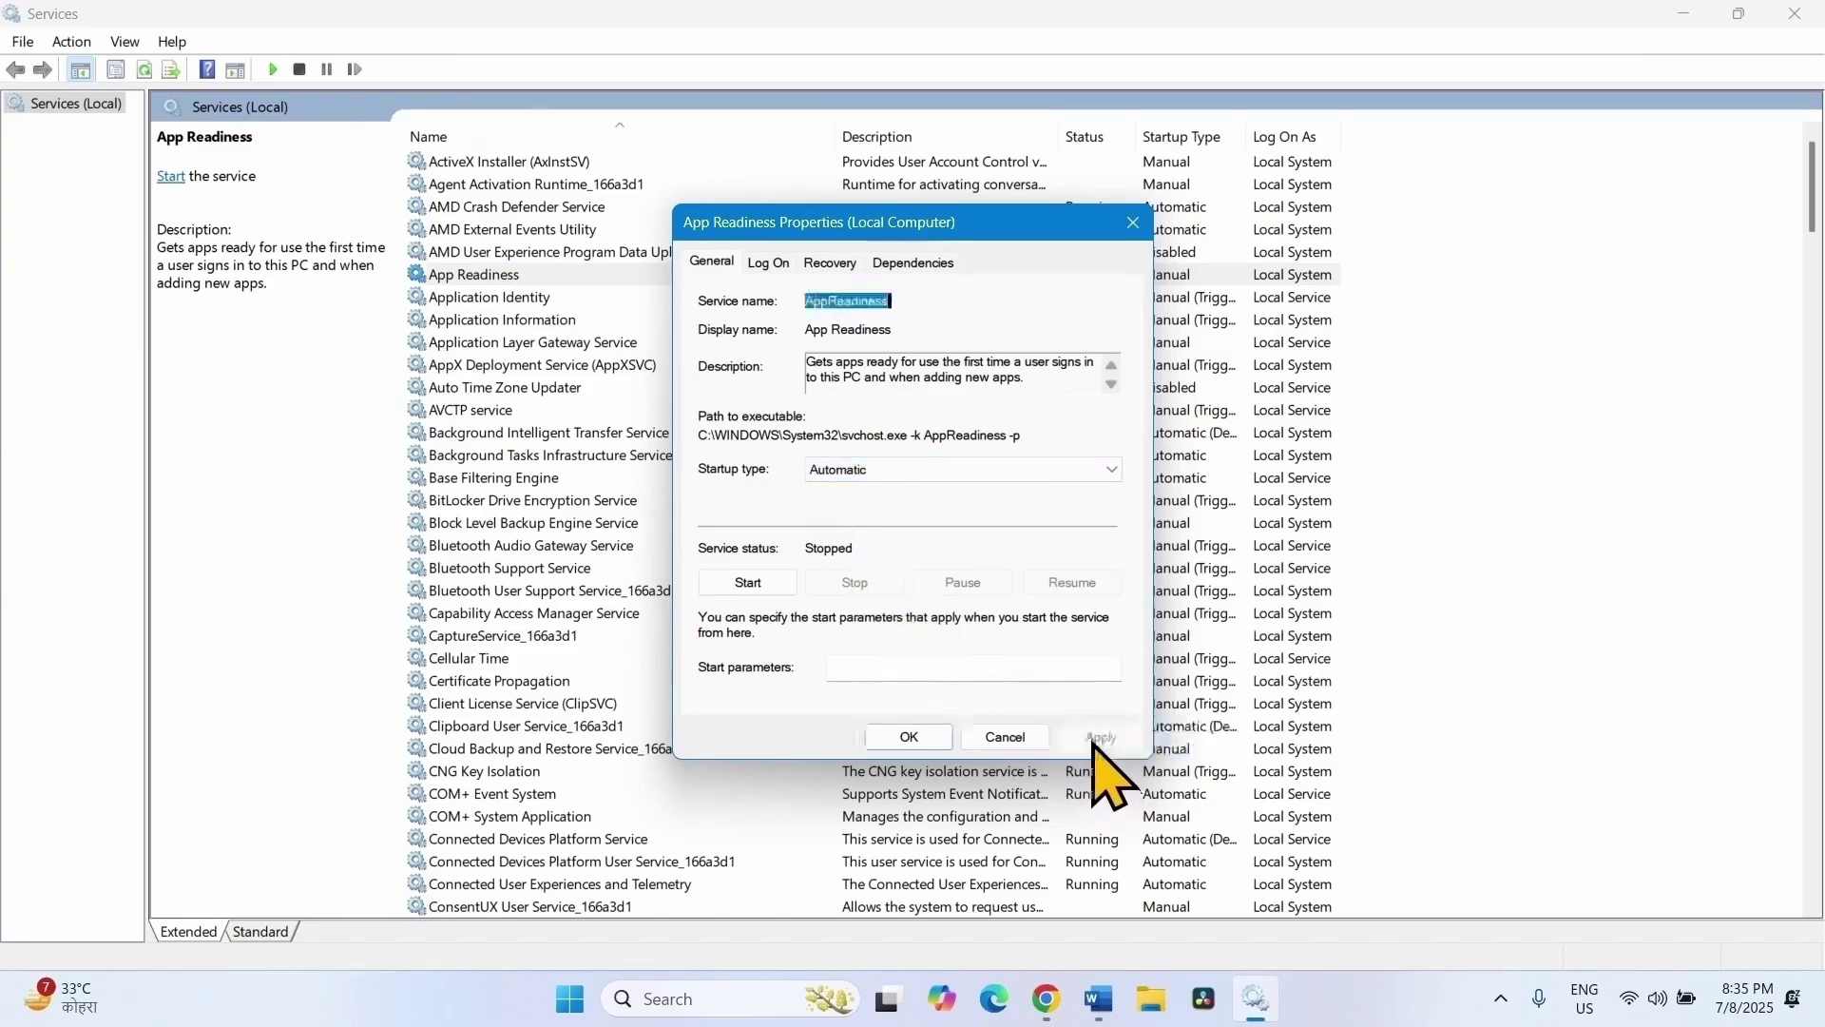
Start App Readiness, close its properties, and restart the service
left_click(723, 584)
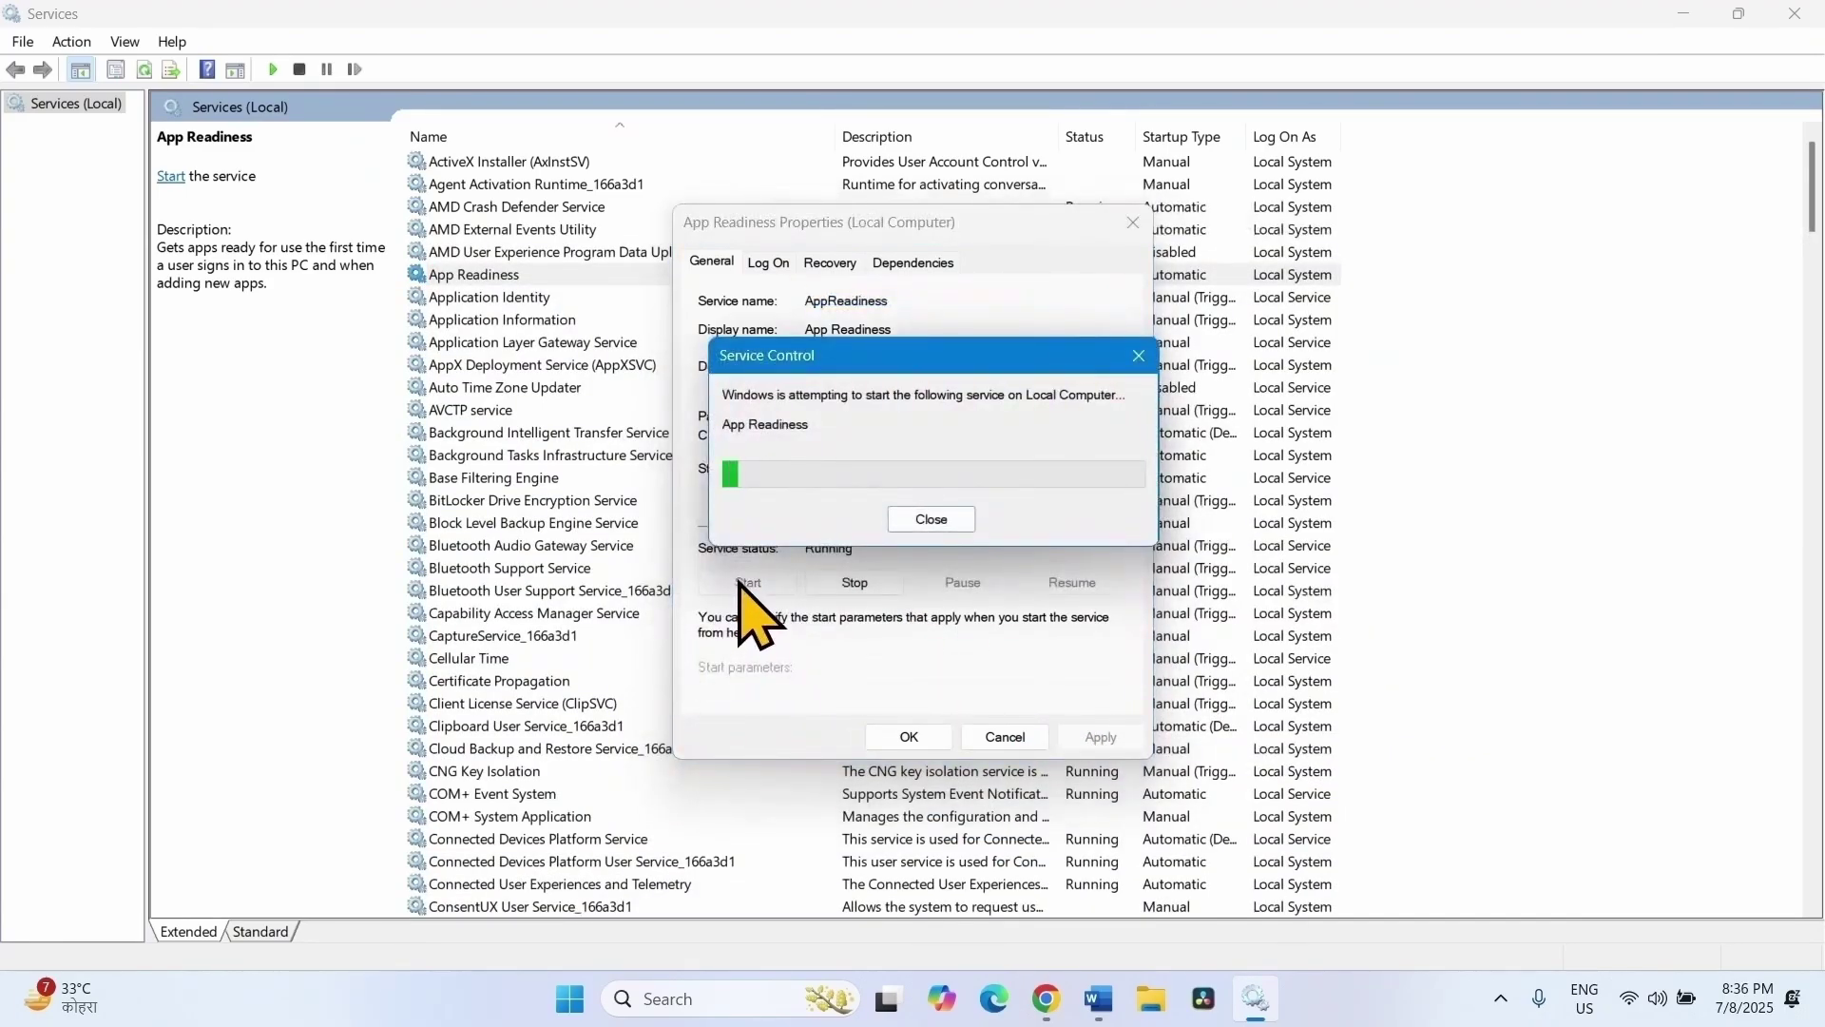
left_click(909, 737)
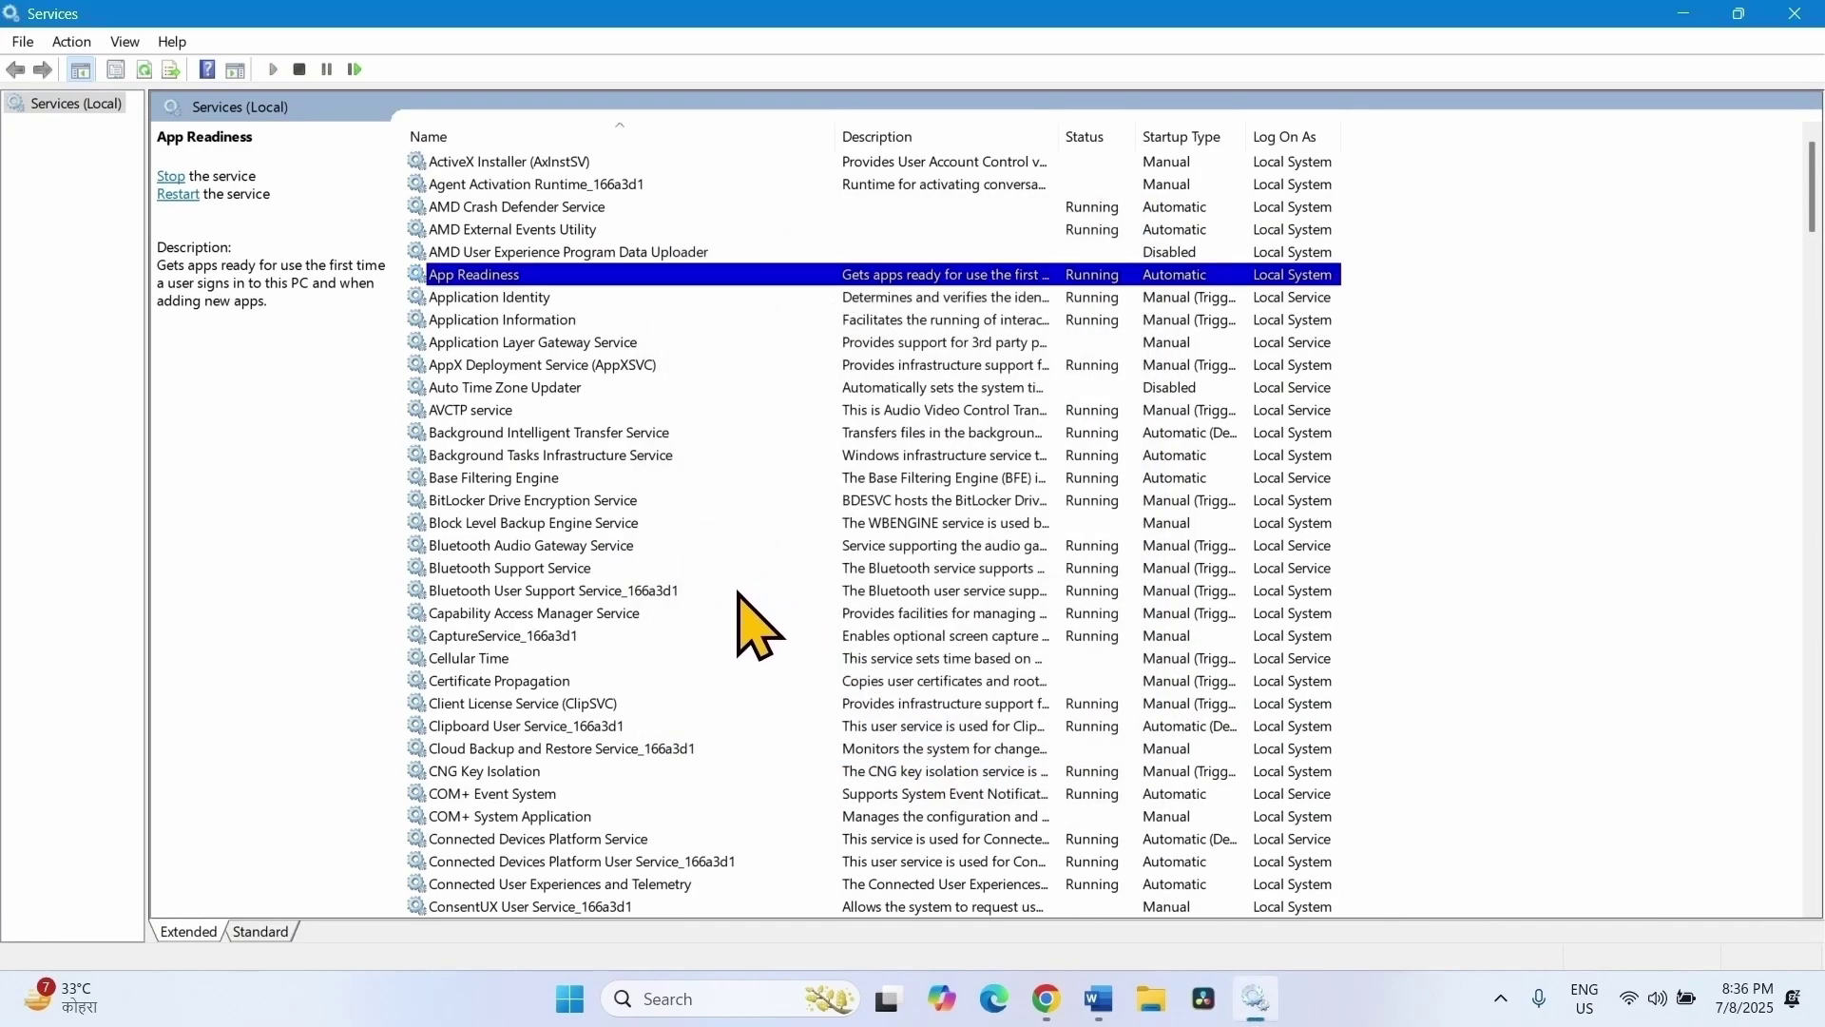
right_click(450, 275)
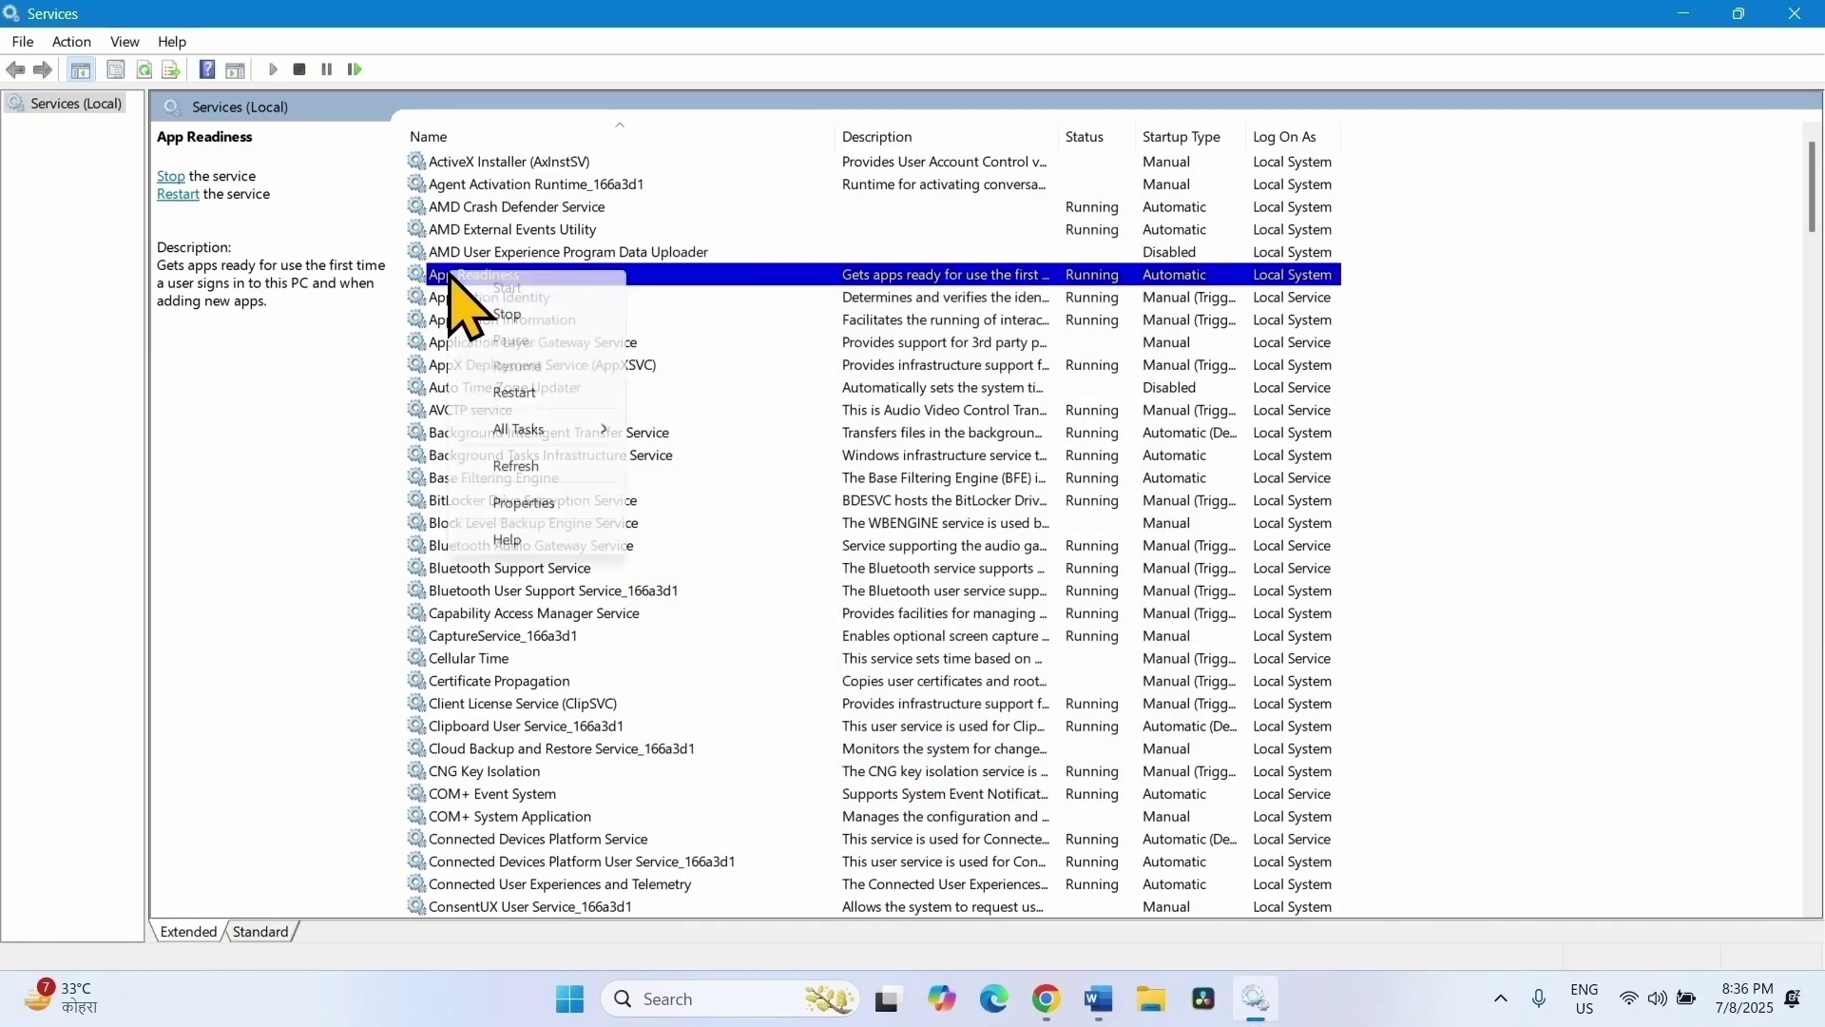
left_click(515, 393)
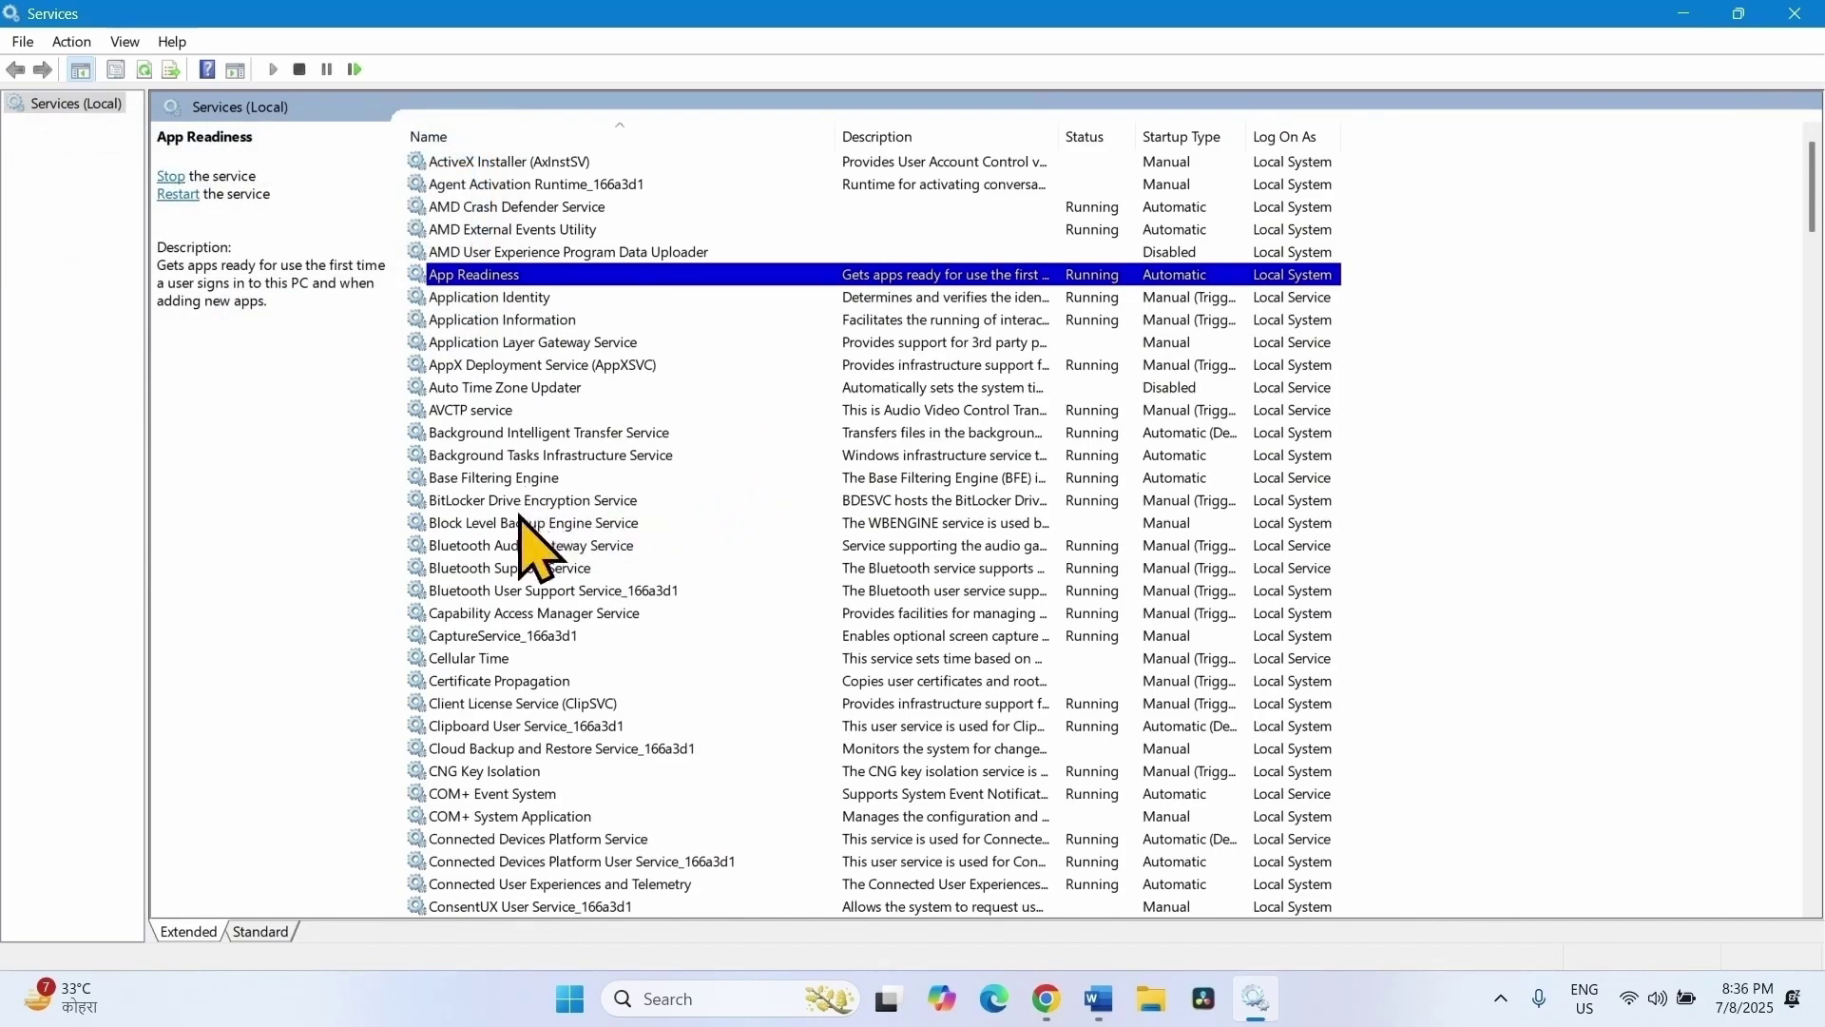
Change BITS startup from Automatic (Delayed Start) to Automatic, apply, then restart BITS
left_click(488, 433)
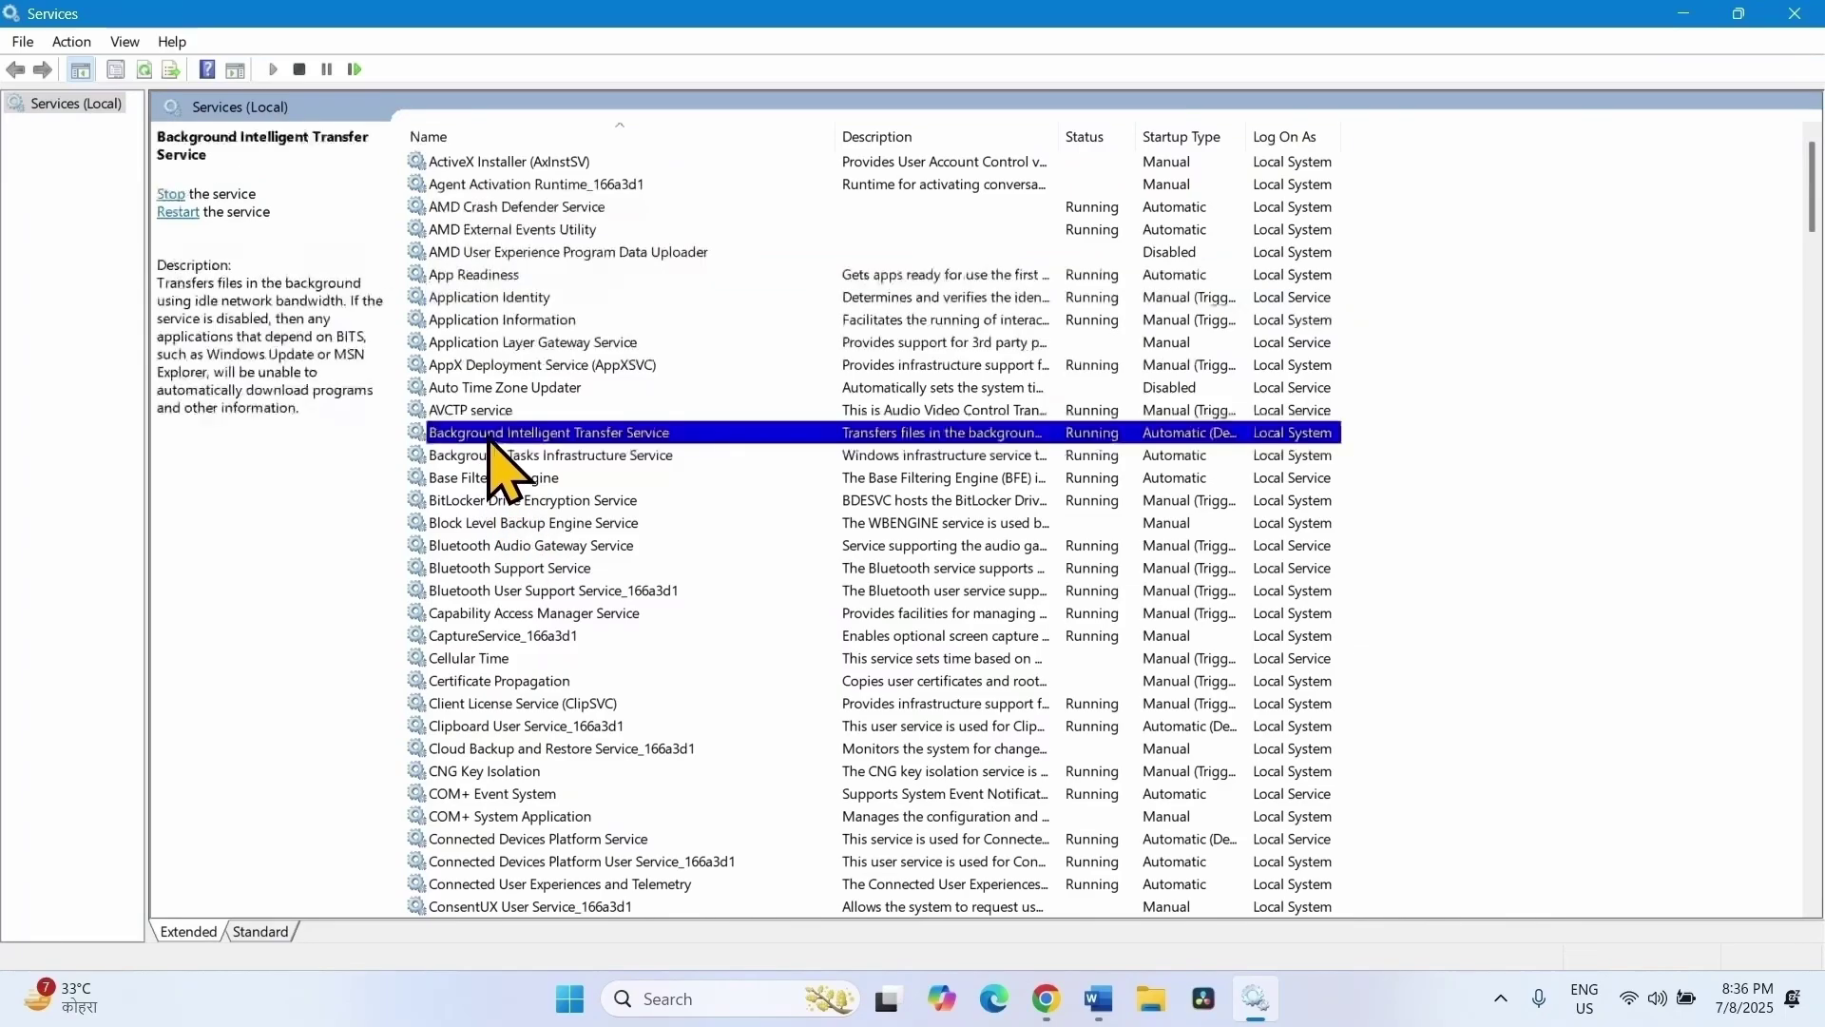
right_click(489, 433)
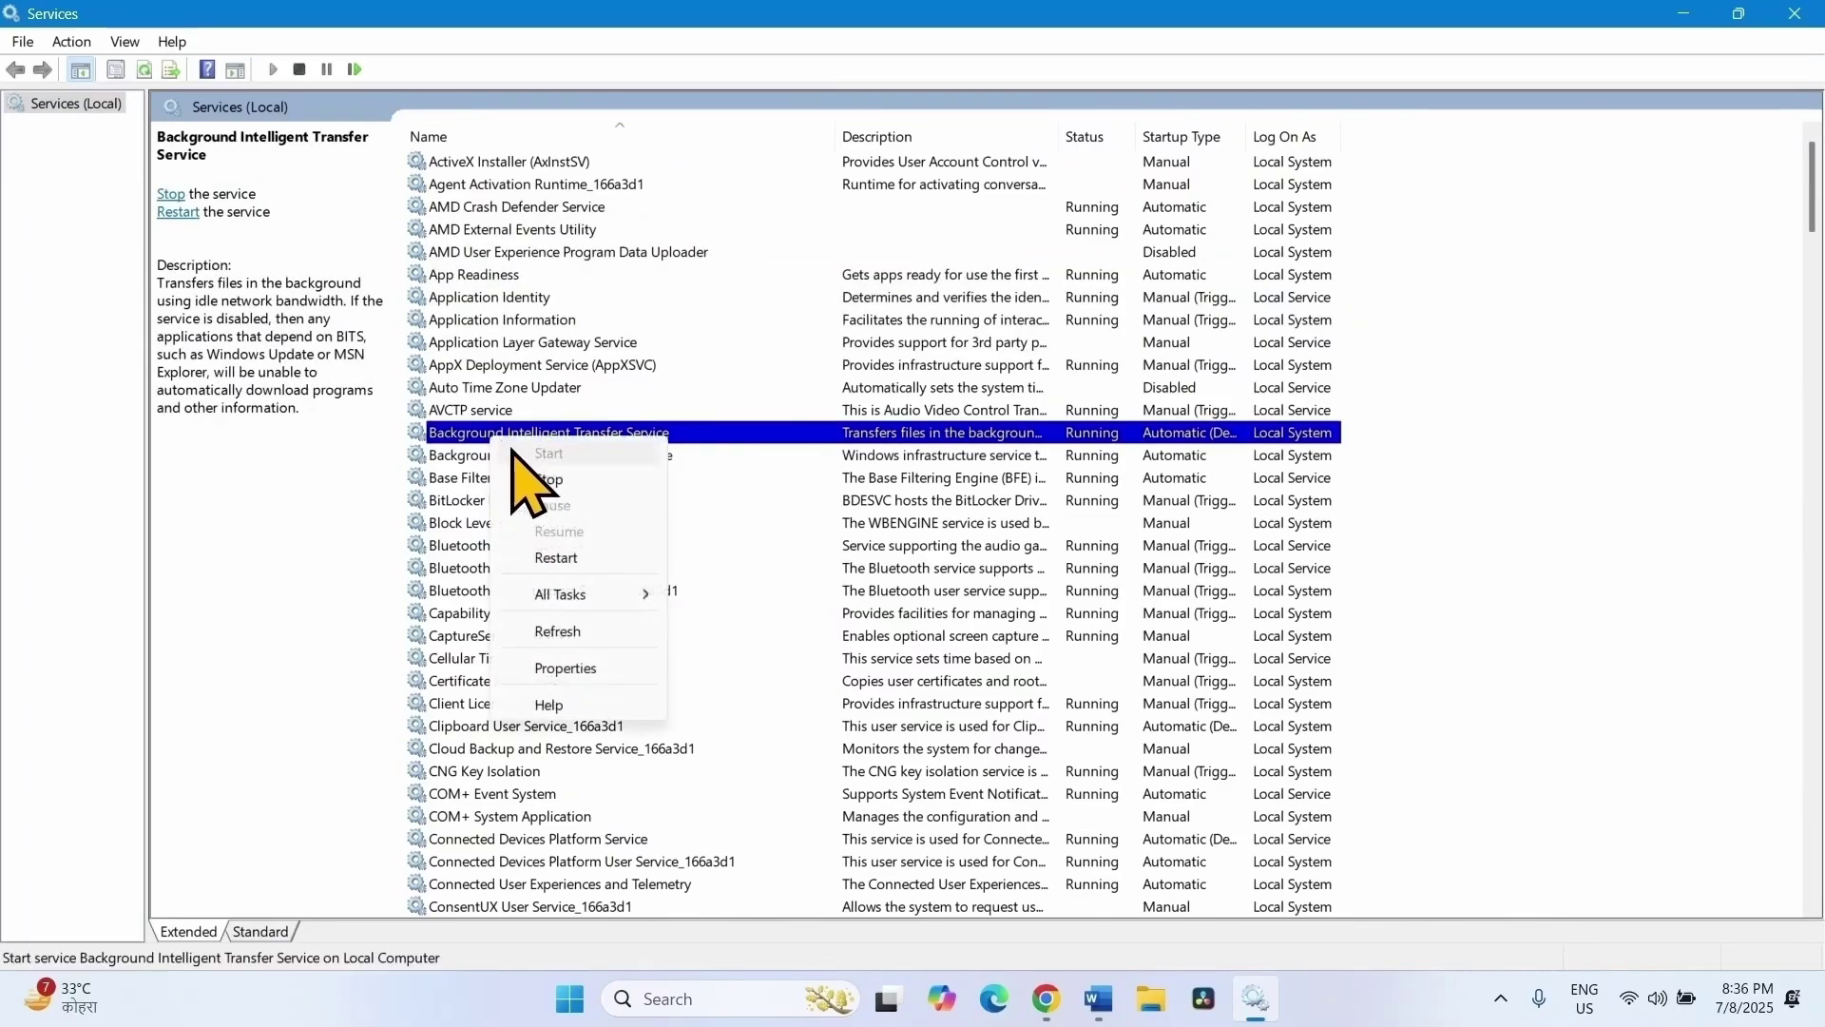
left_click(613, 665)
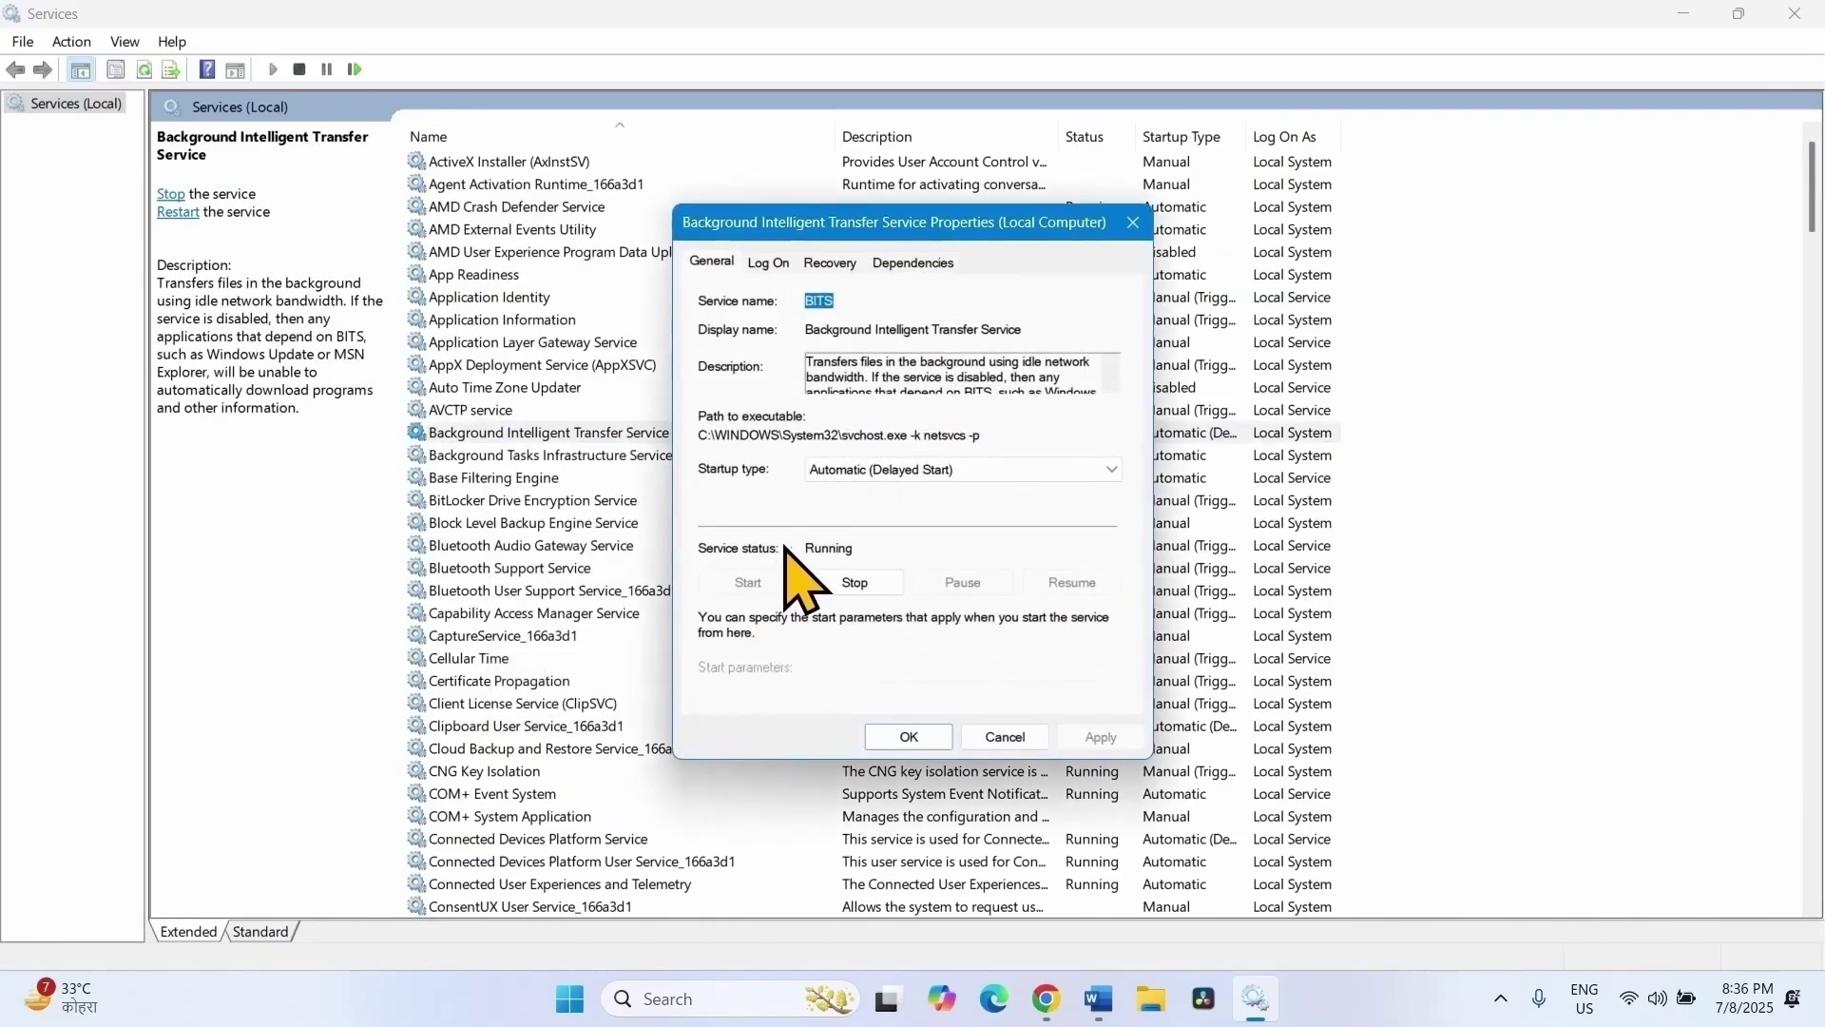
left_click(864, 471)
left_click(867, 496)
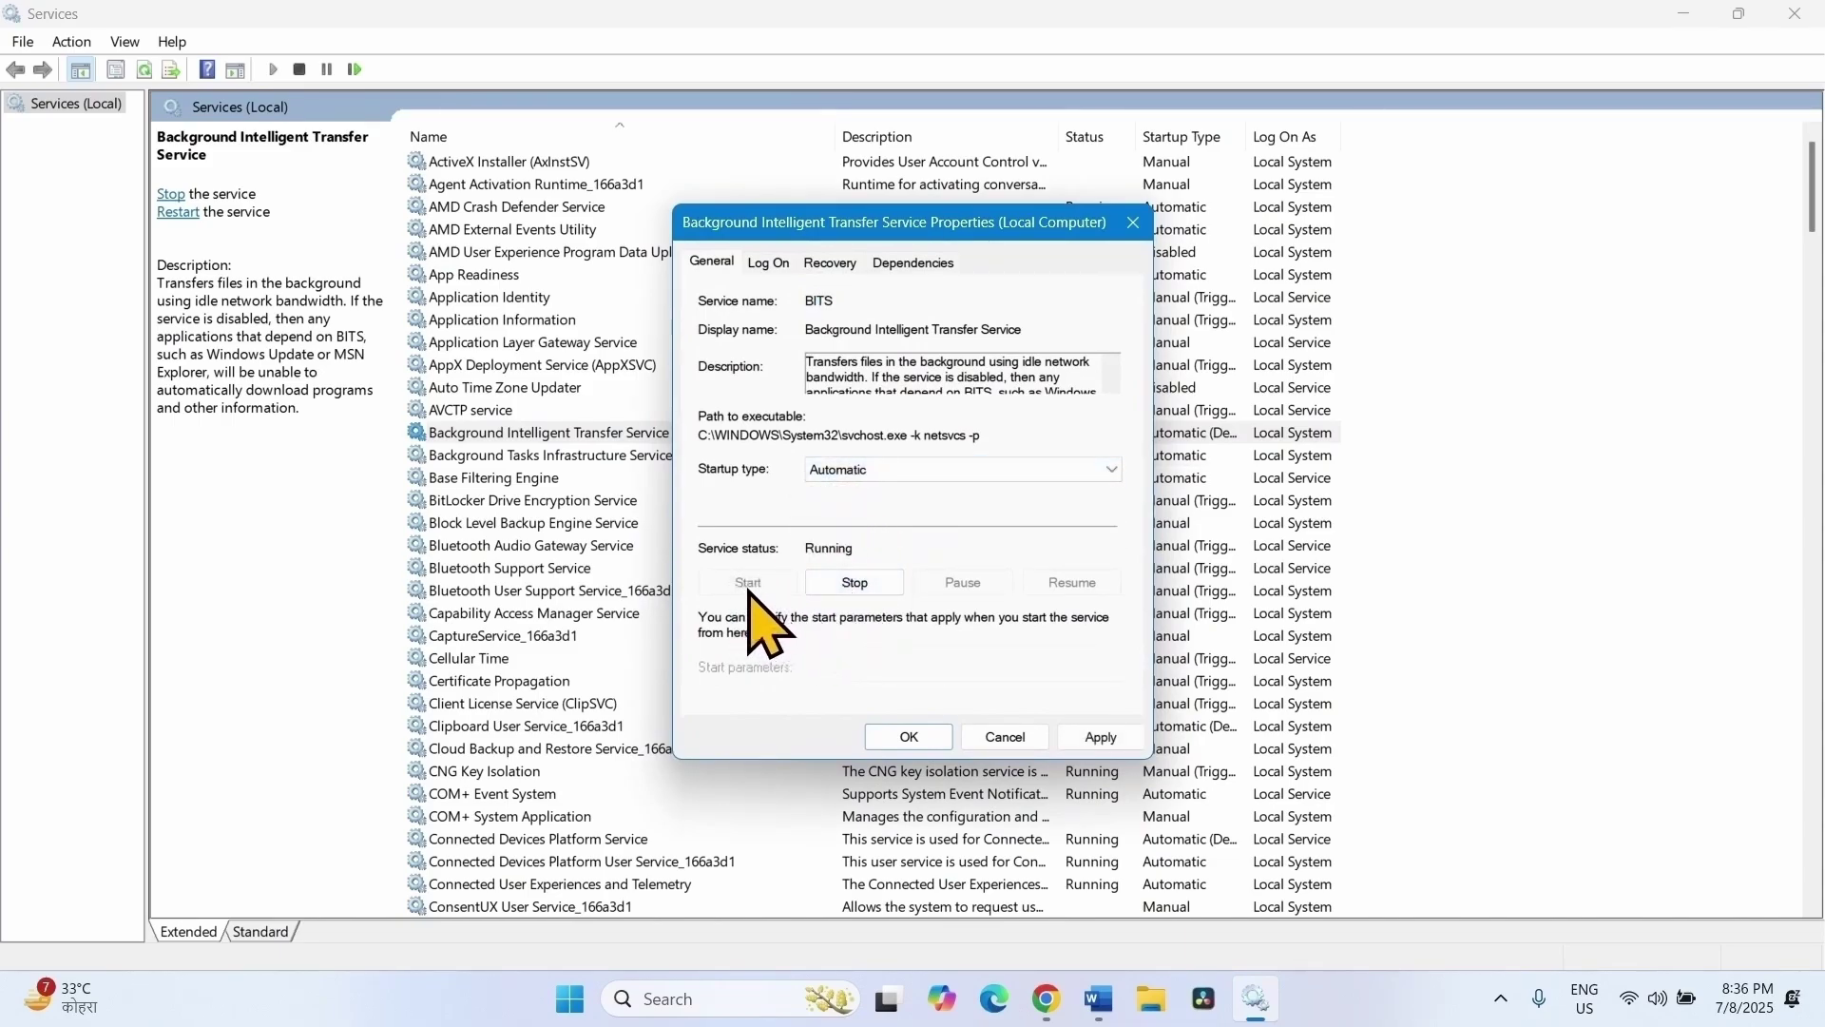
left_click(1095, 739)
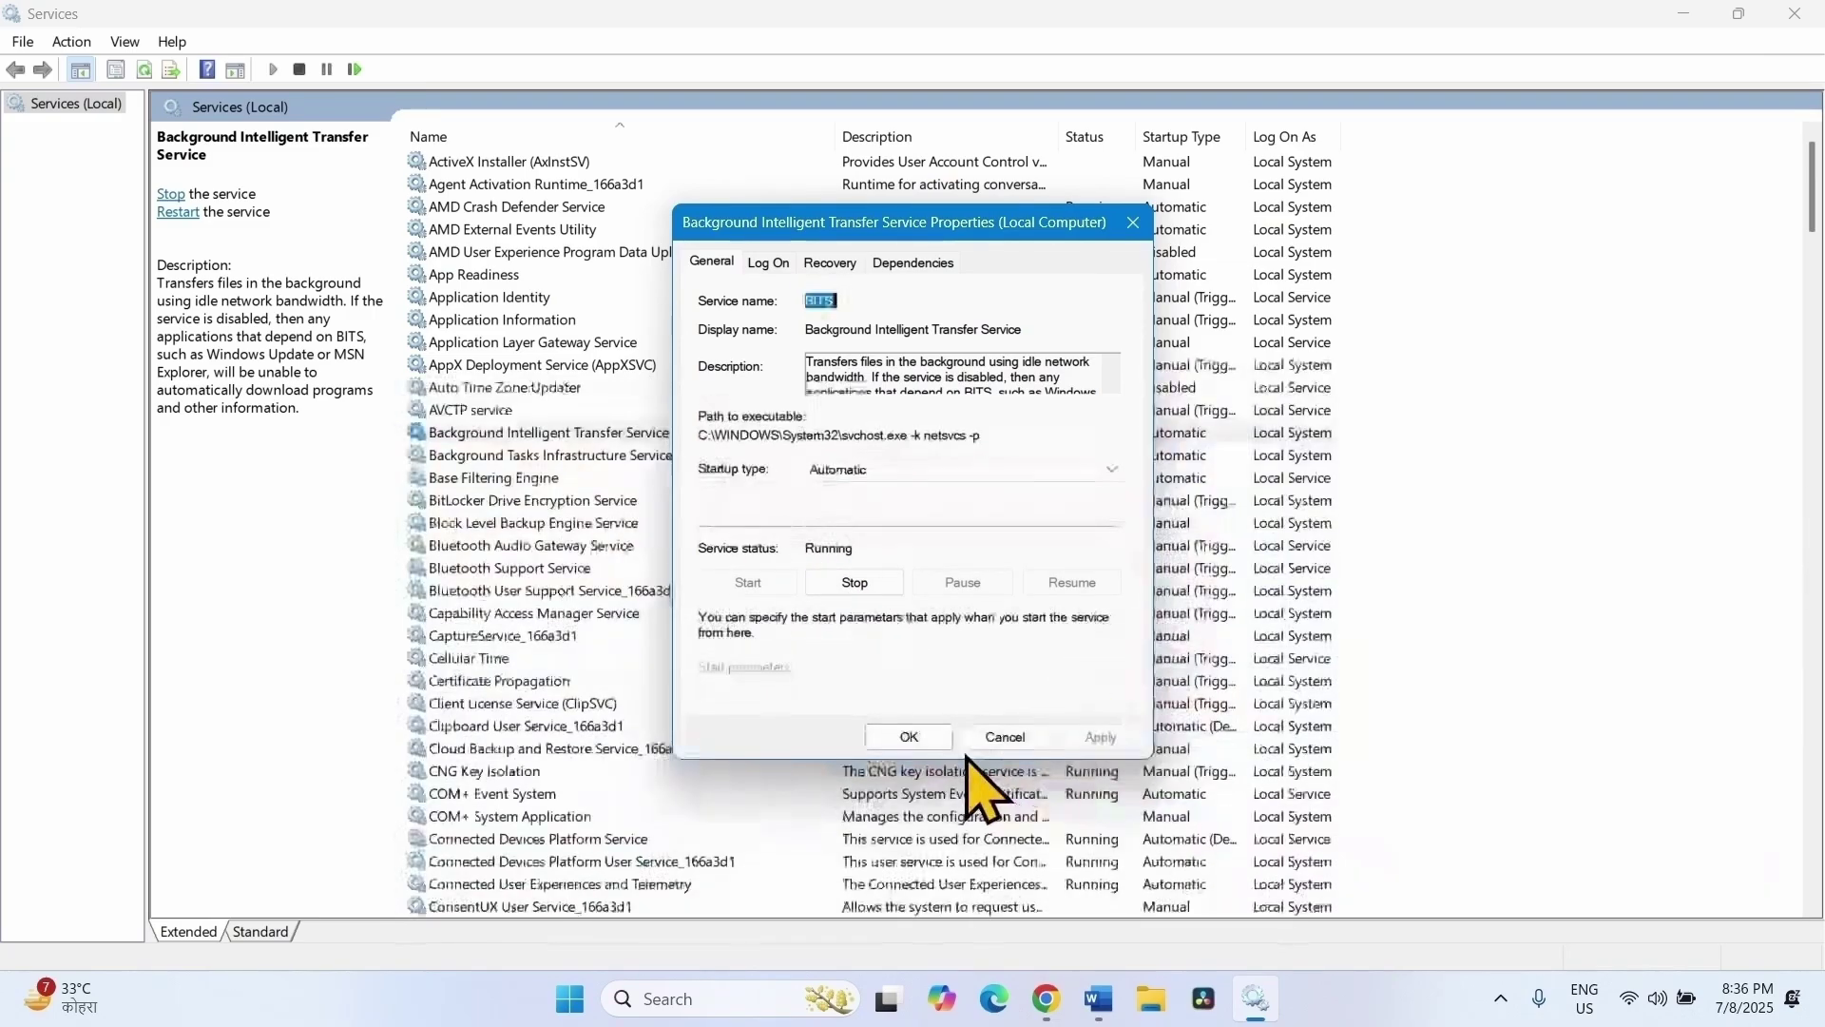
left_click(914, 739)
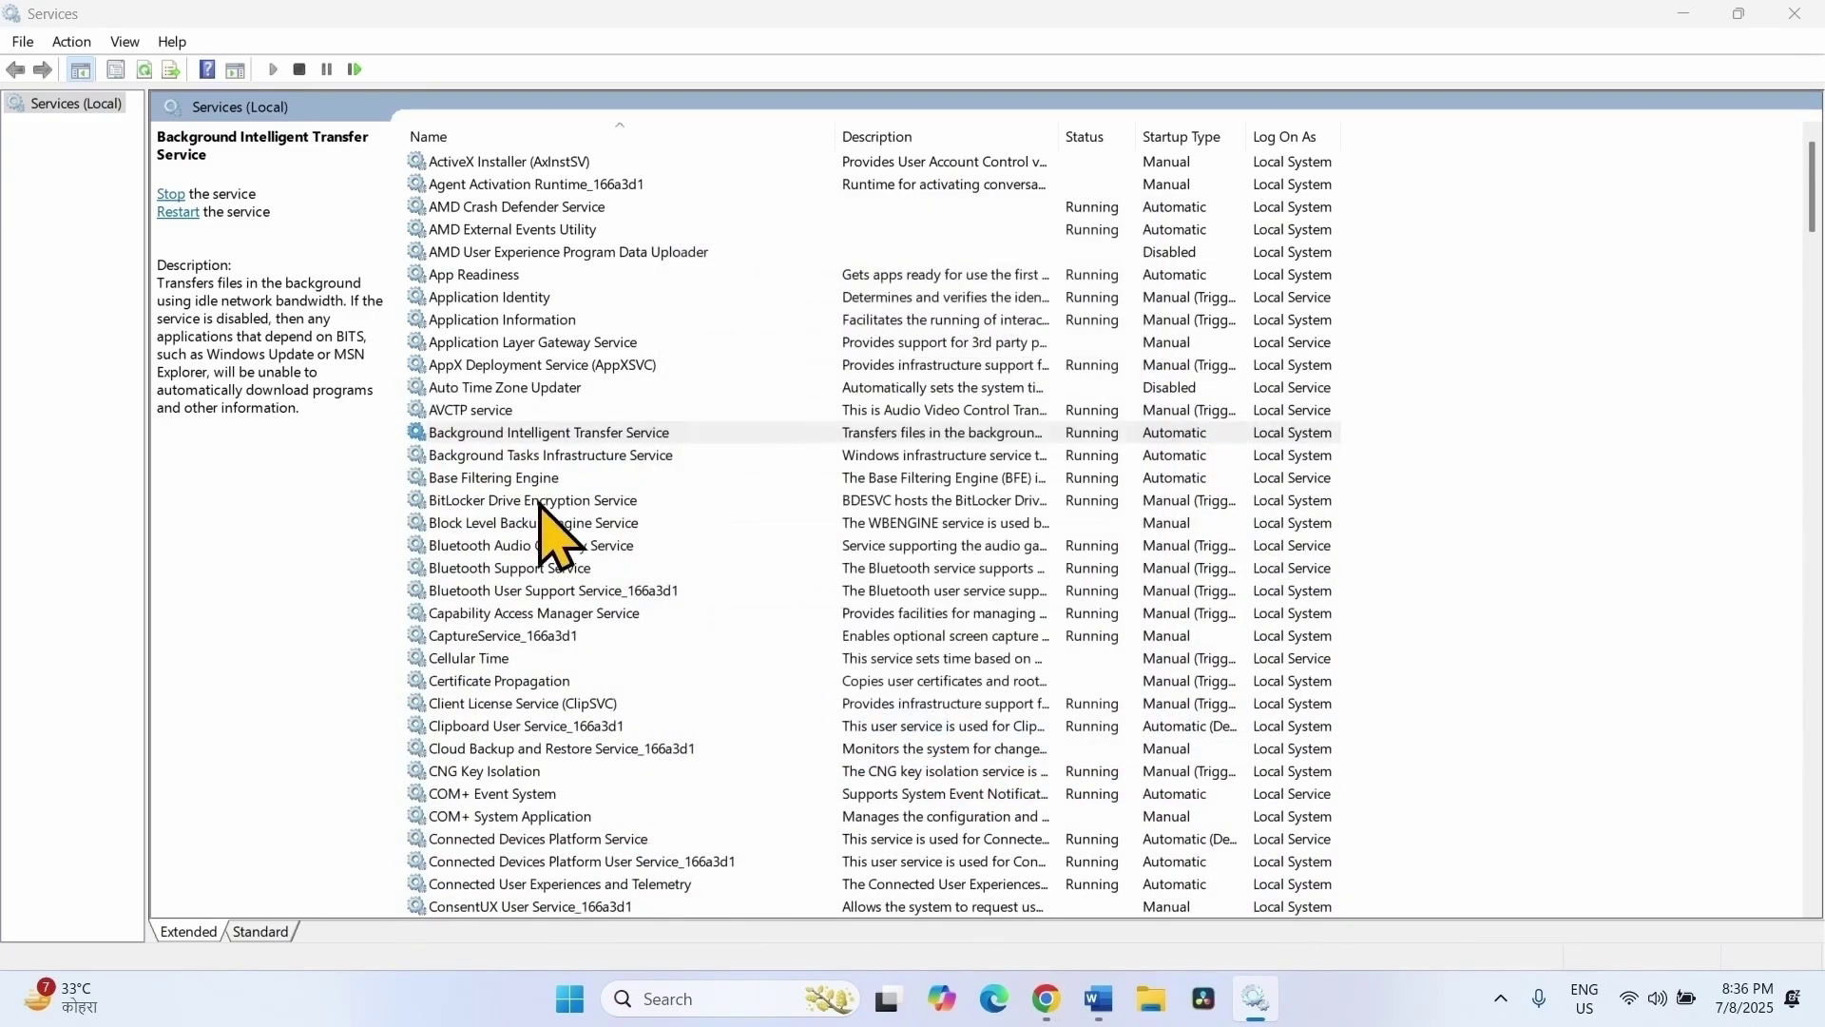
right_click(483, 435)
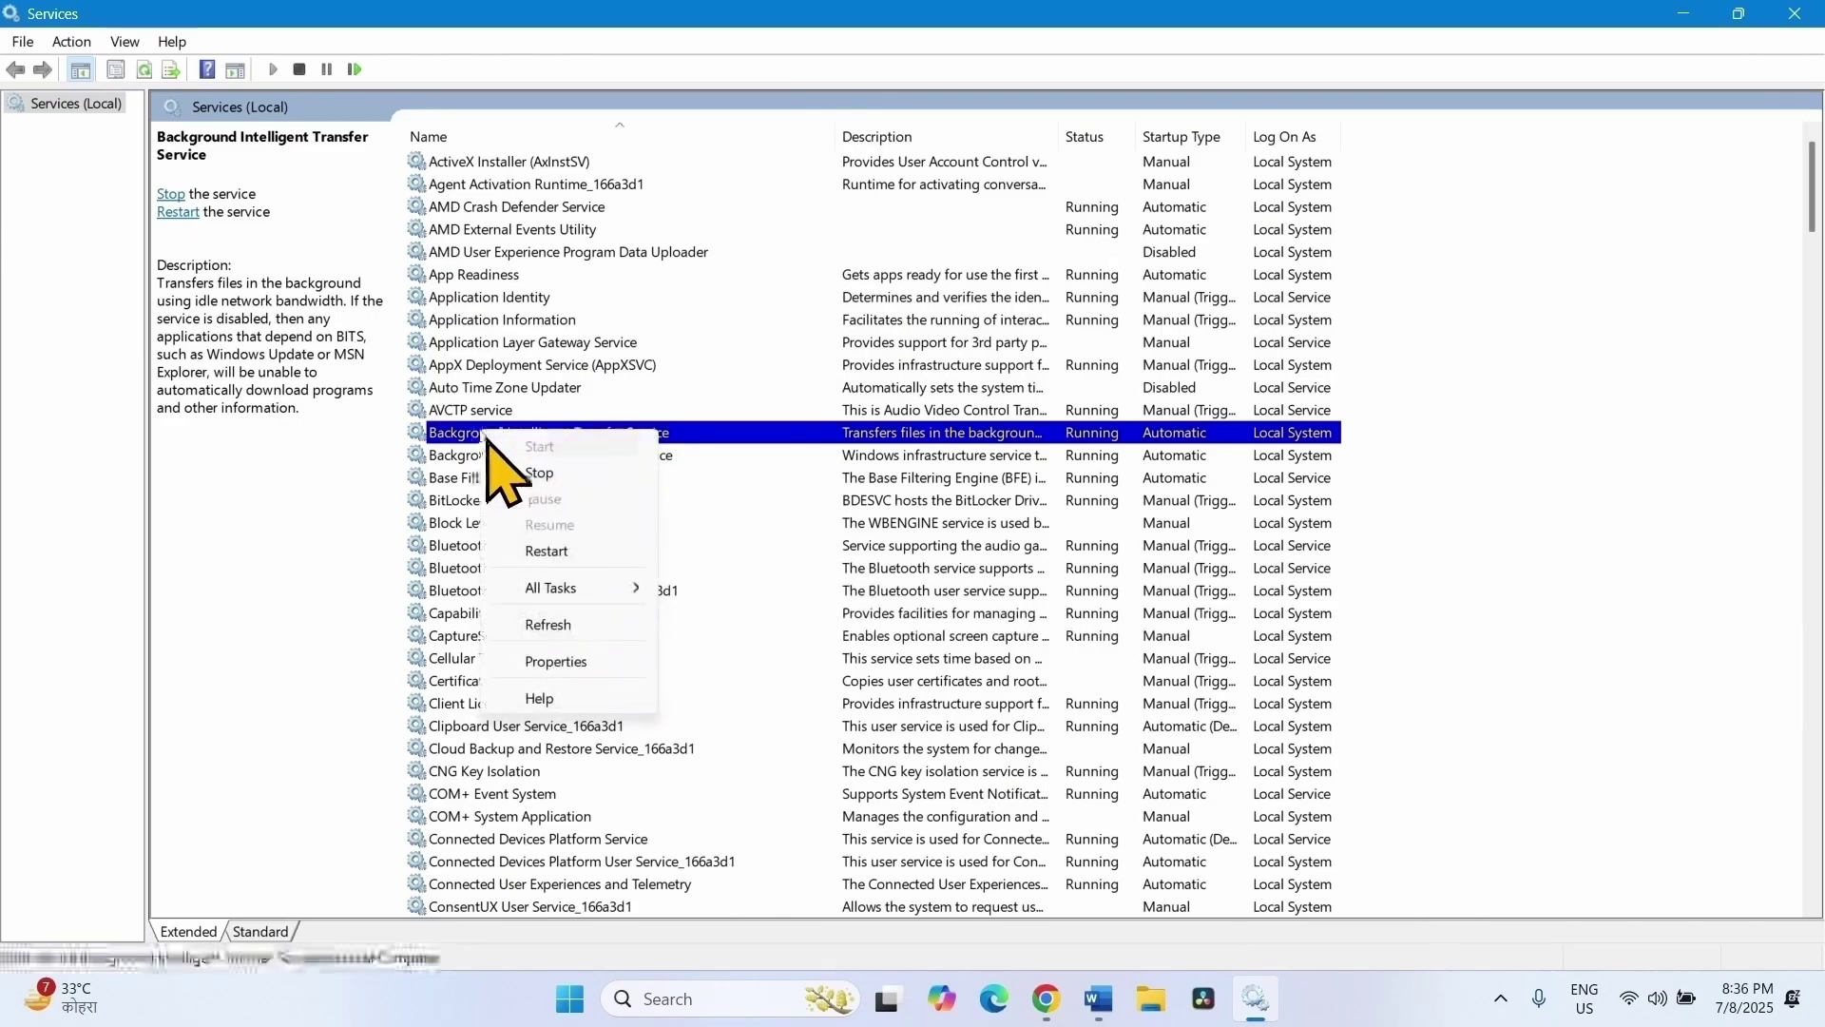
left_click(547, 551)
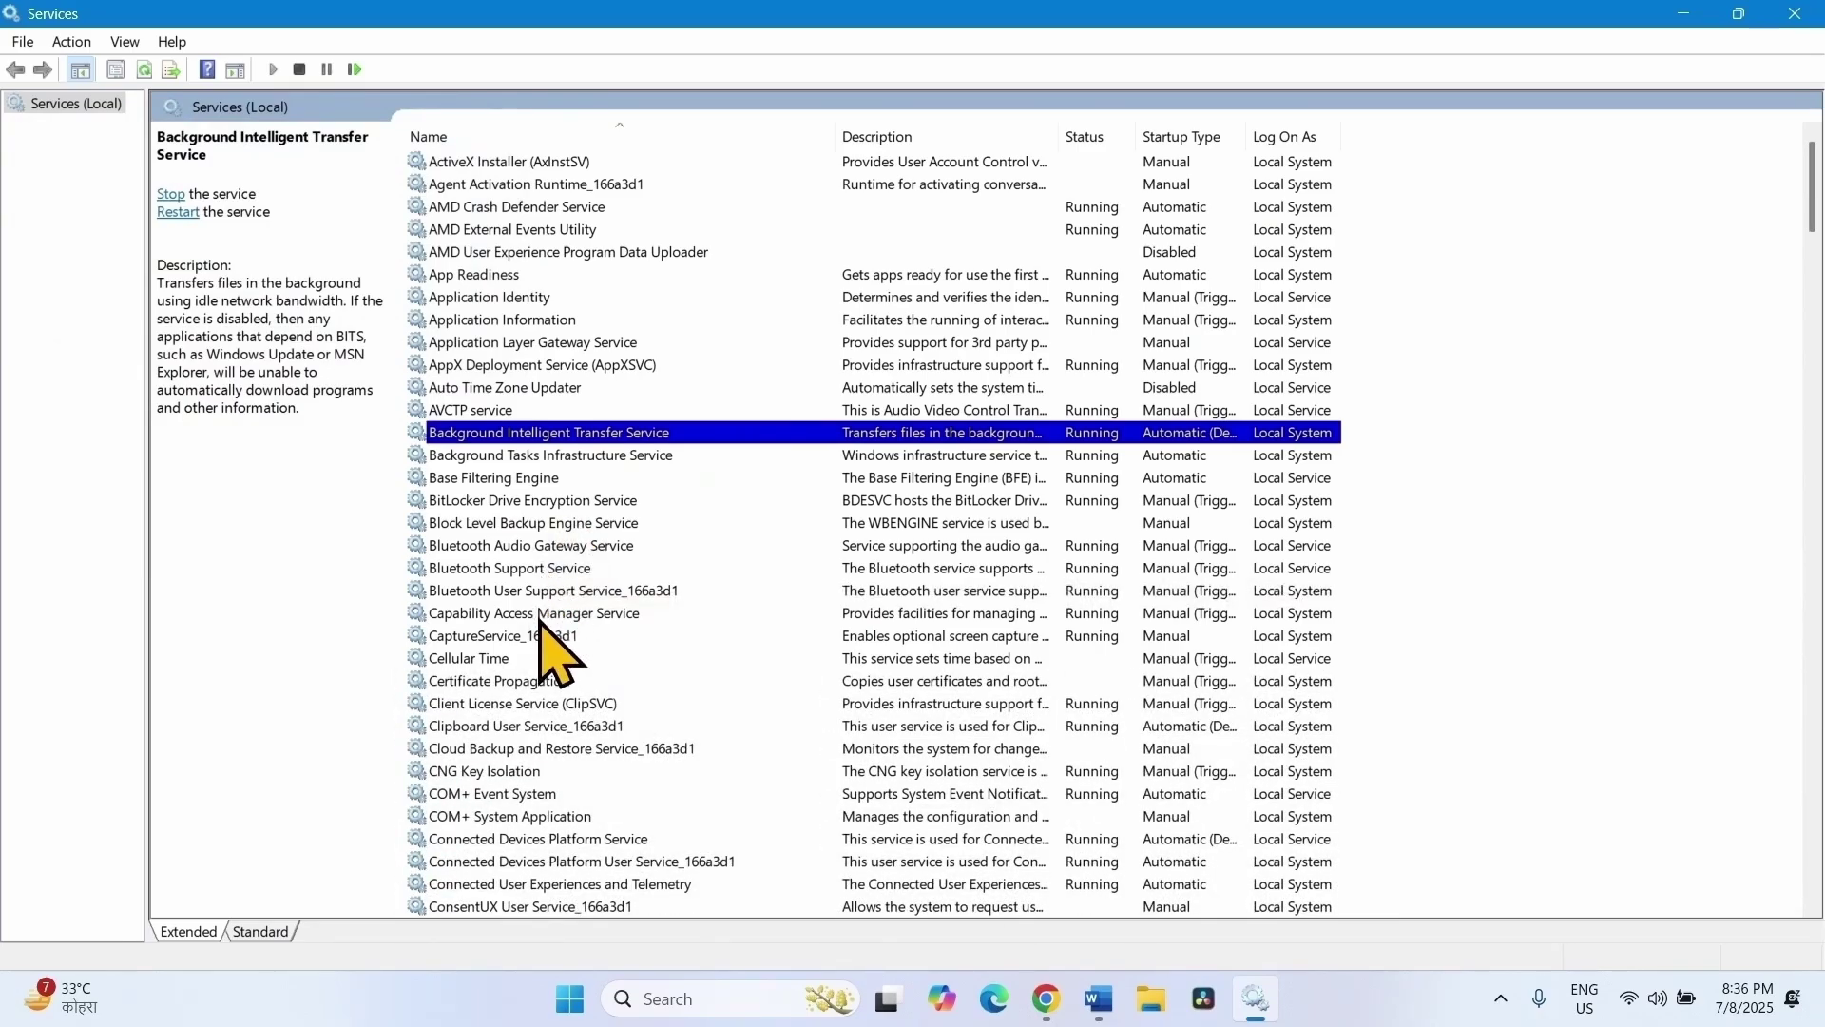
Review Cryptographic Services properties unchanged, then restart it and confirm restarting its dependent services
scroll(539, 620, "down", 4)
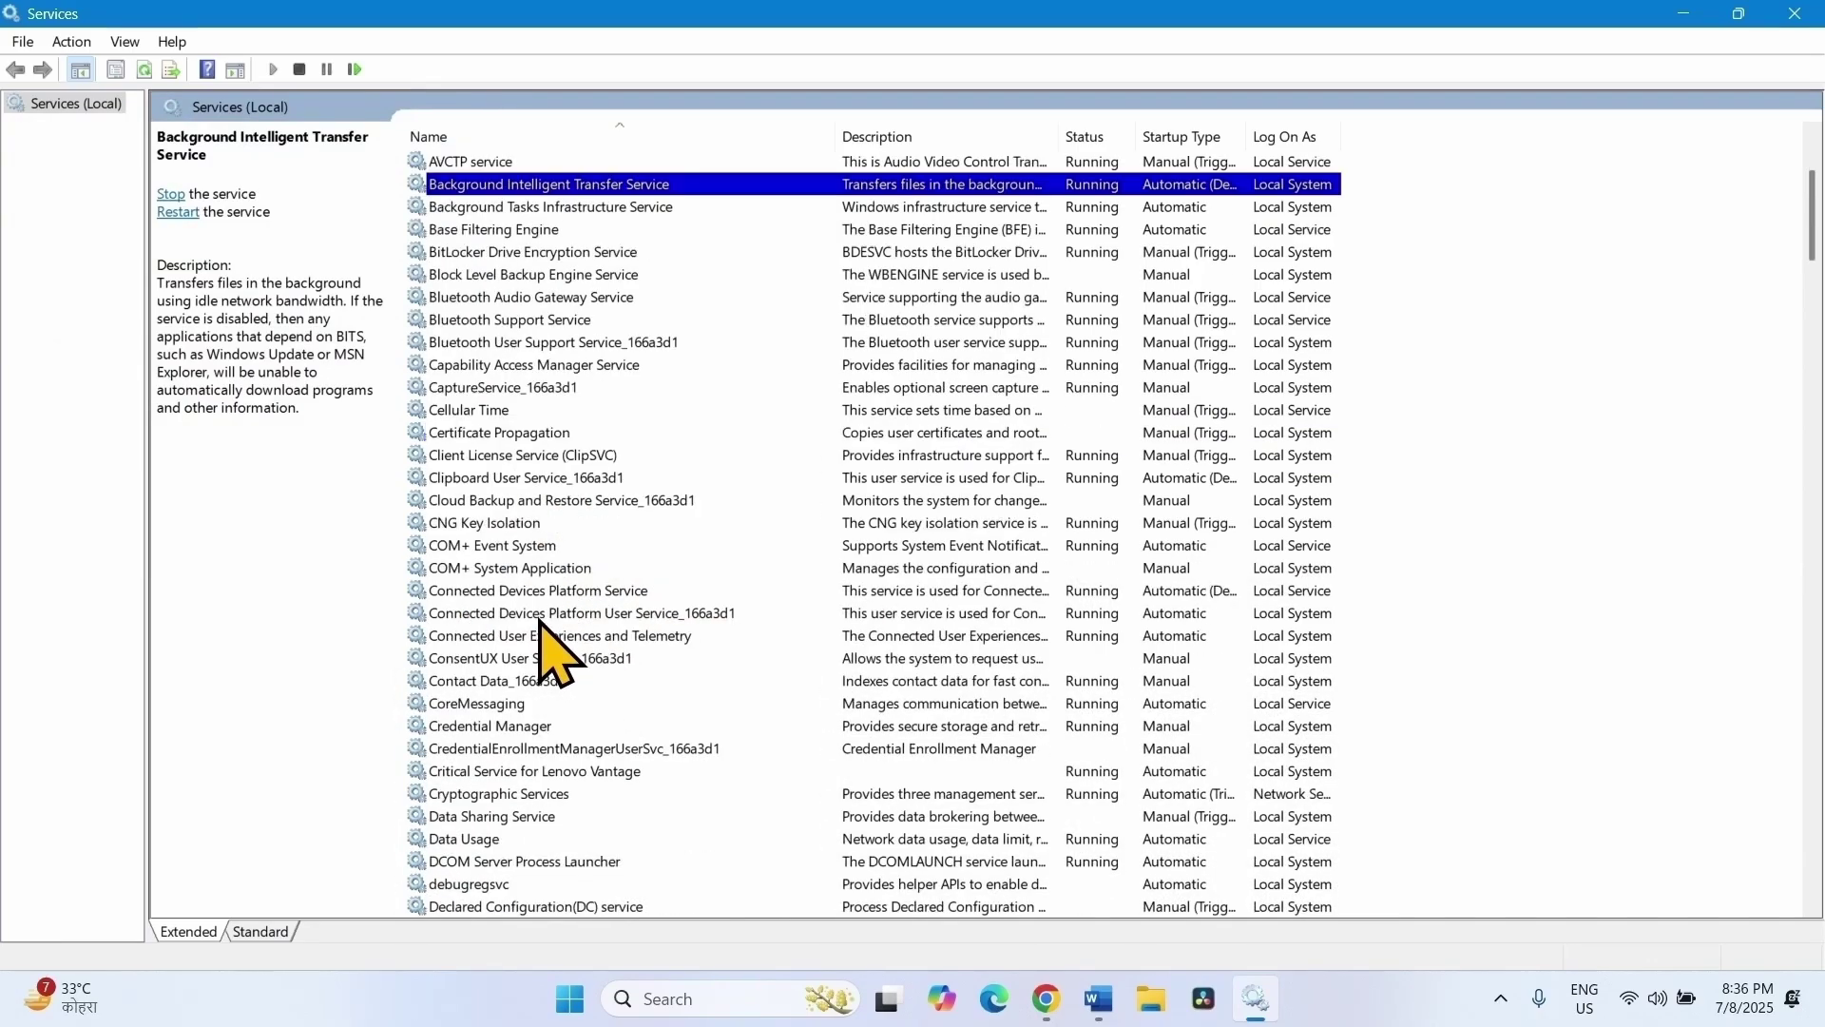
scroll(539, 620, "down", 4)
left_click(487, 547)
right_click(487, 551)
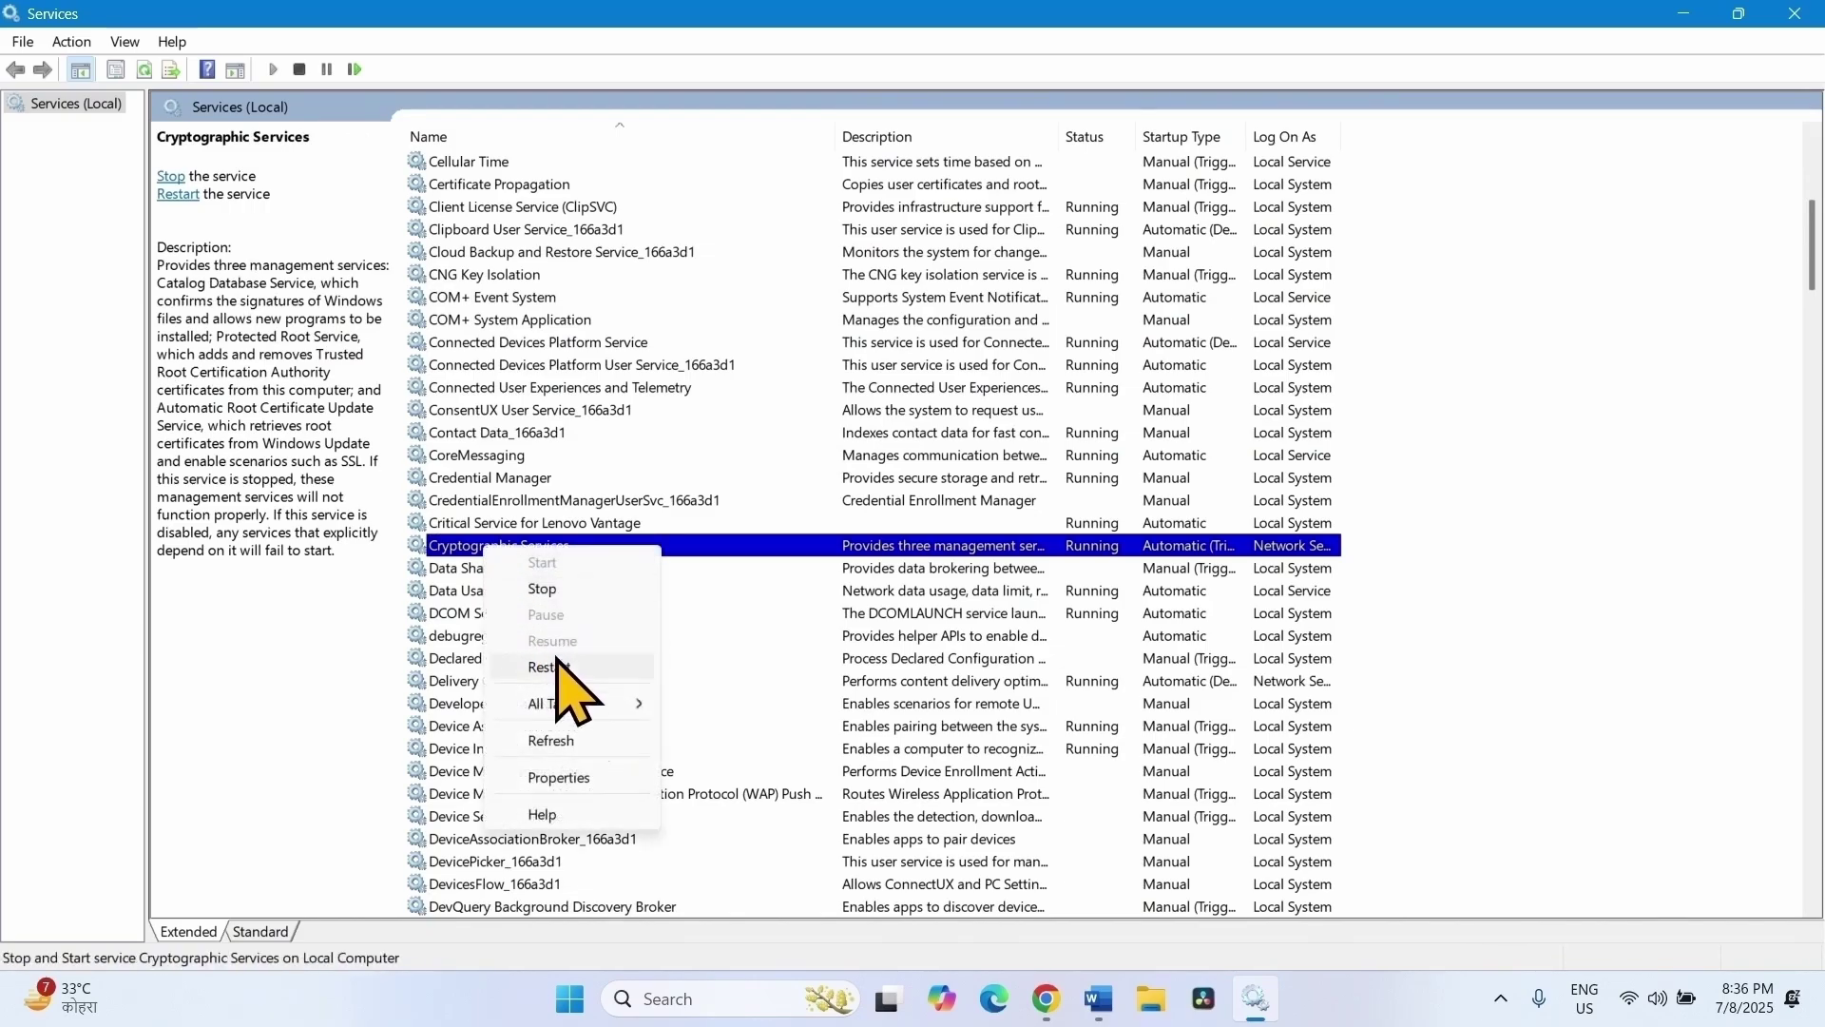
left_click(589, 777)
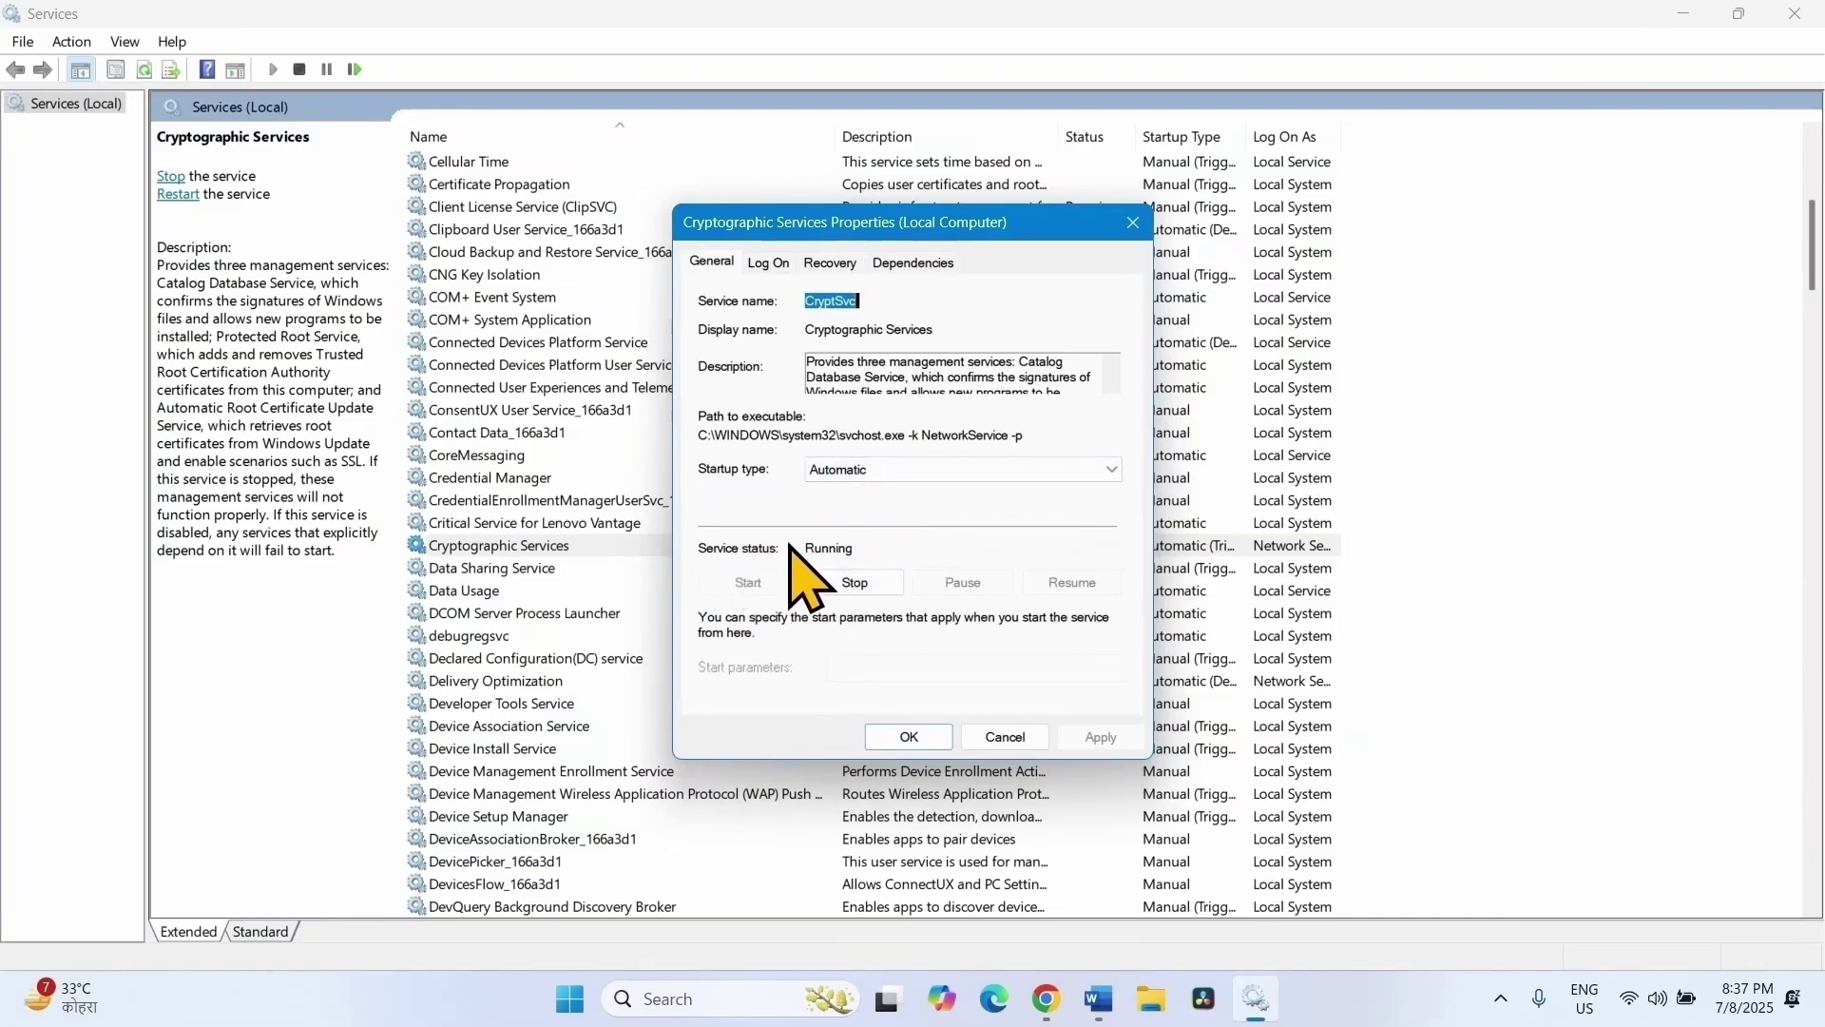
left_click(908, 737)
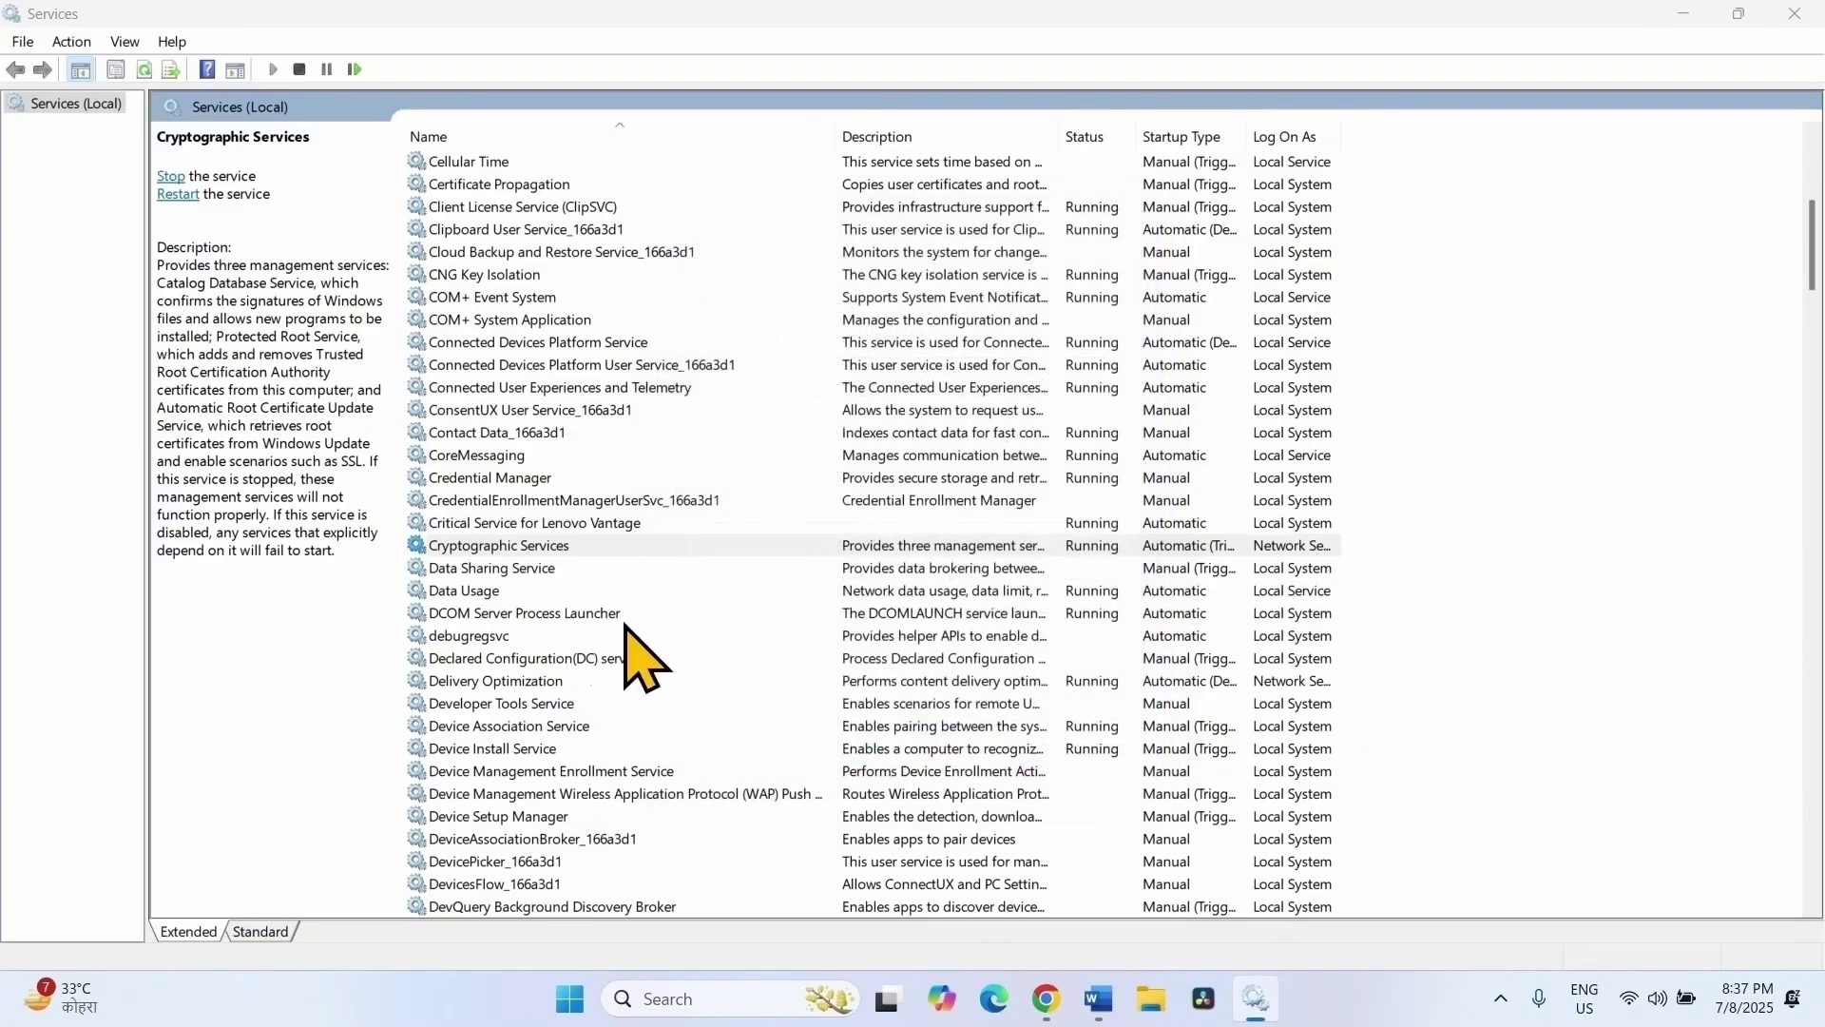
right_click(490, 551)
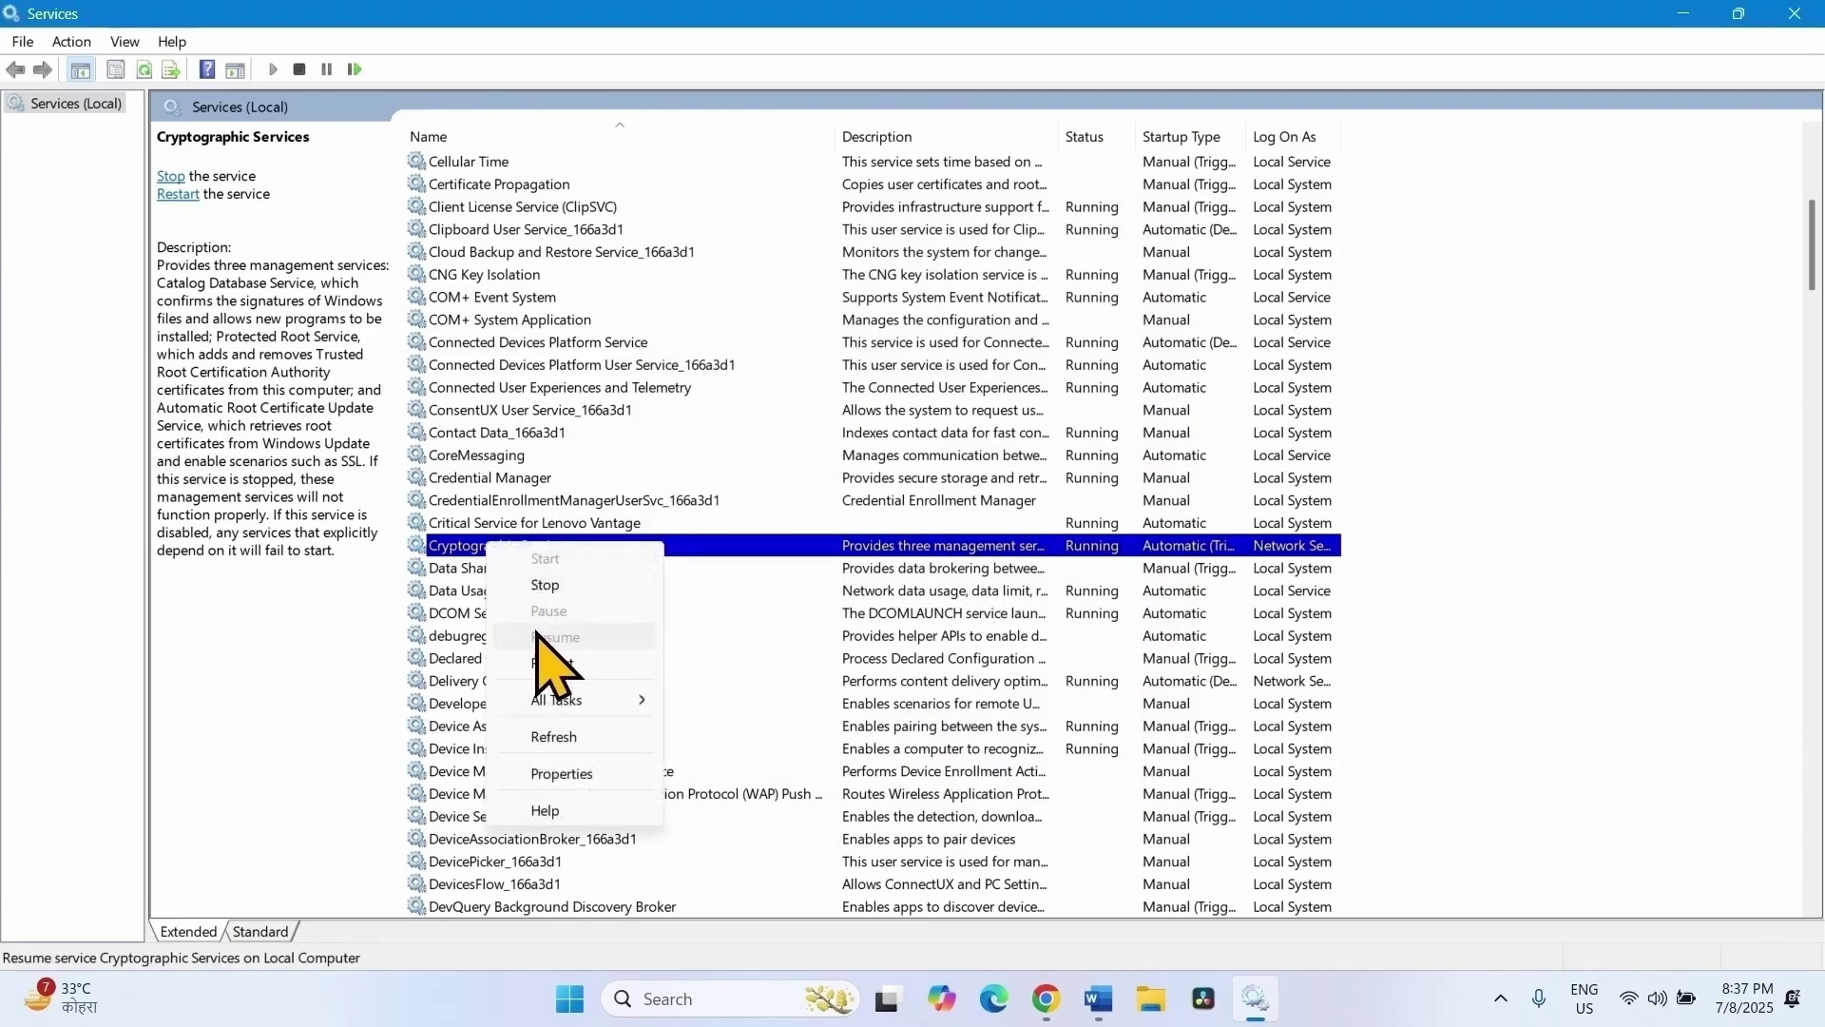
left_click(559, 669)
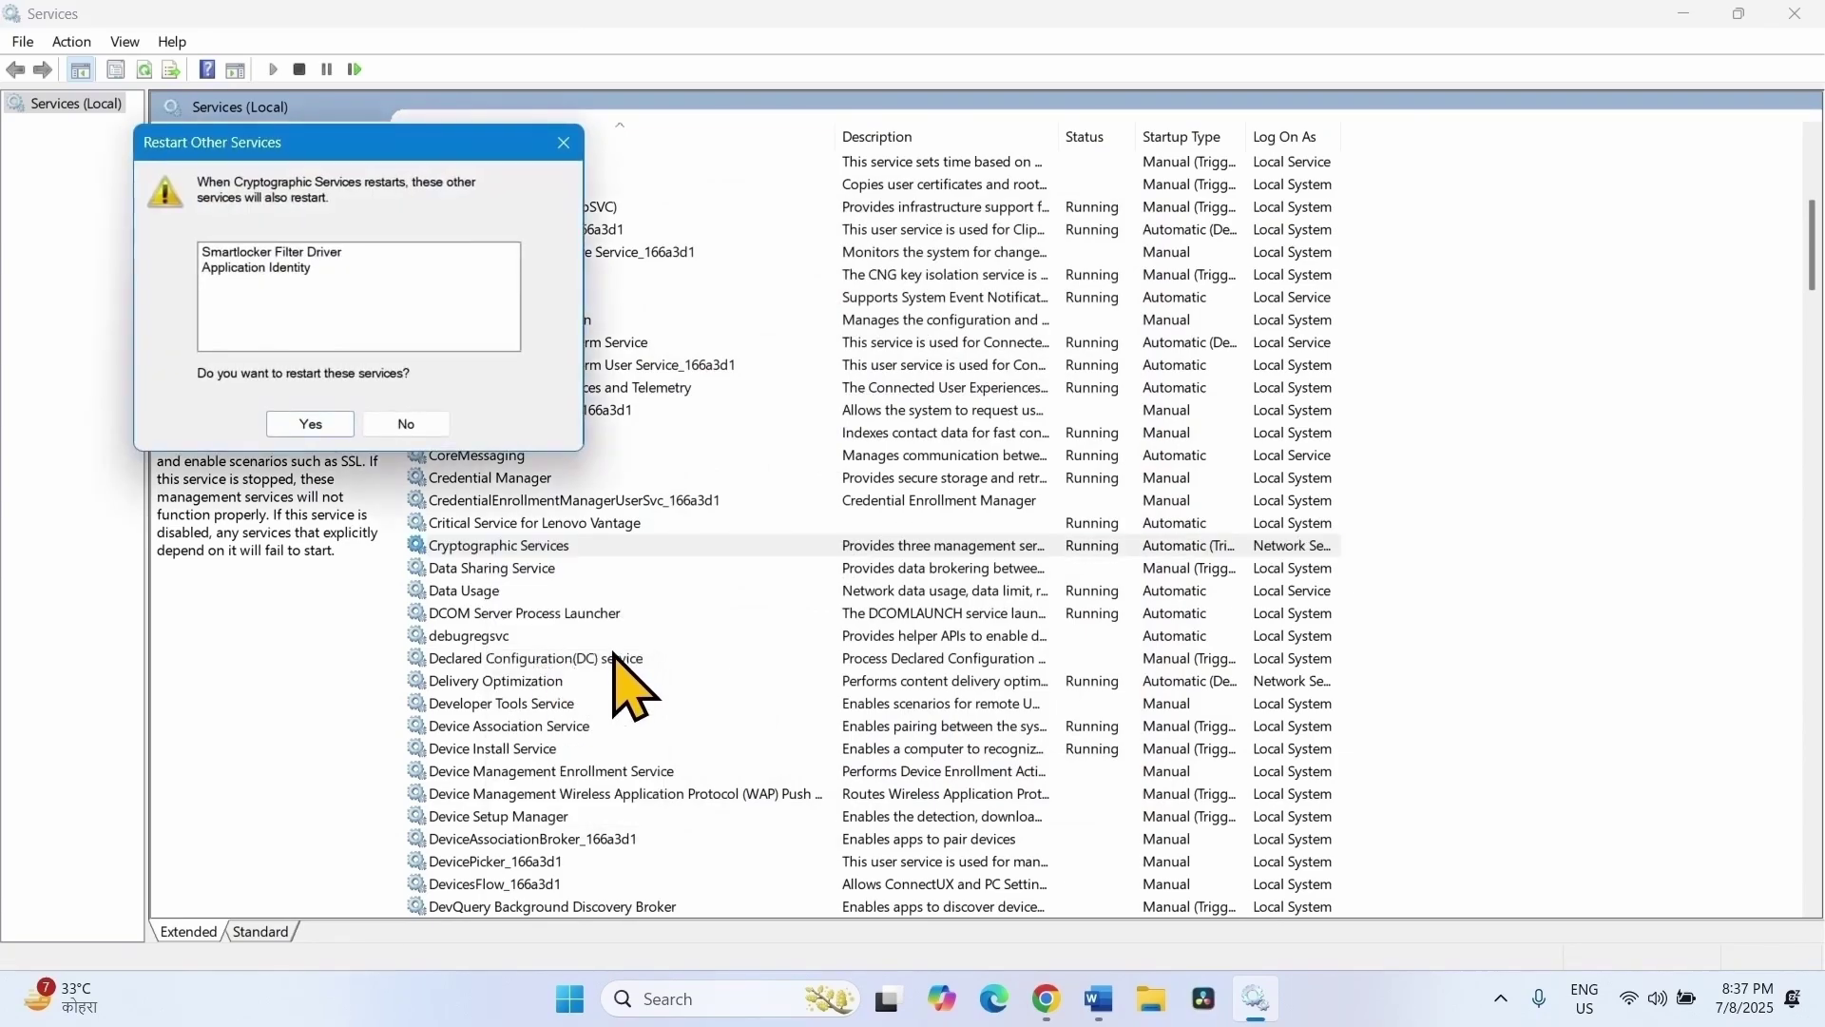
left_click(311, 424)
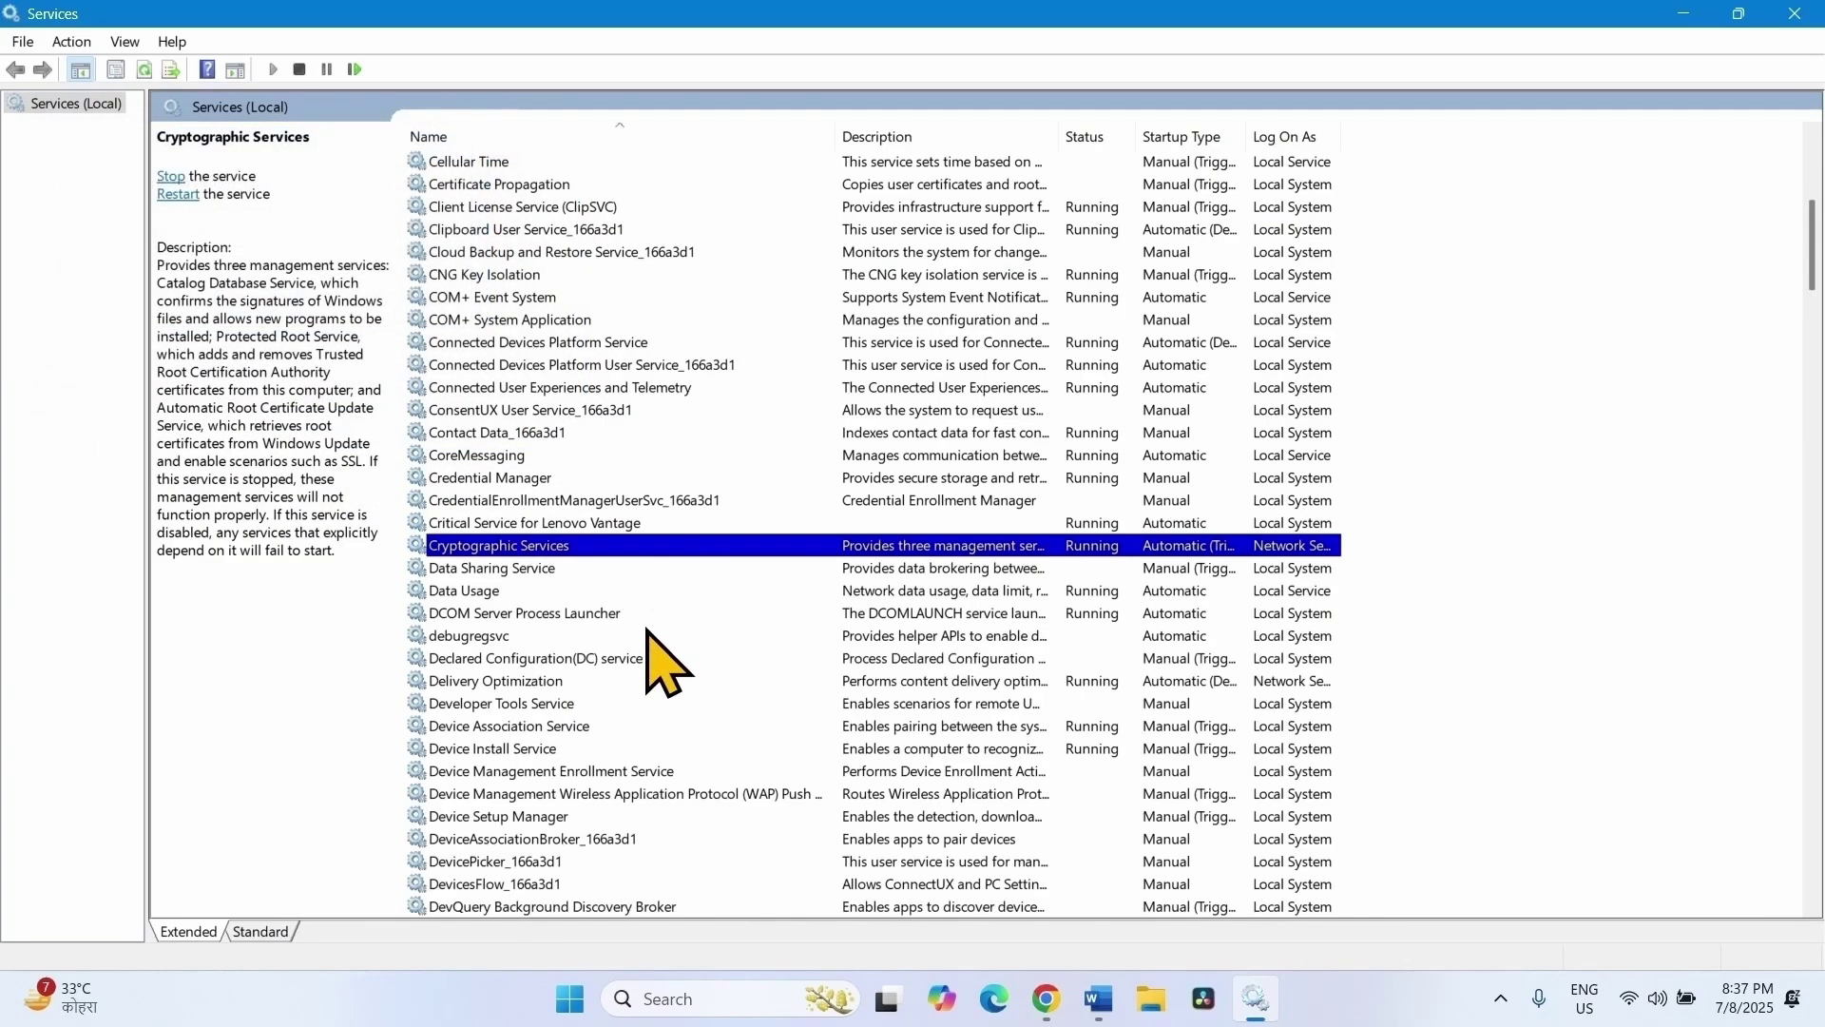
Set the Windows Update service's startup type to Automatic and apply it
scroll(627, 655, "down", 20)
scroll(599, 670, "down", 20)
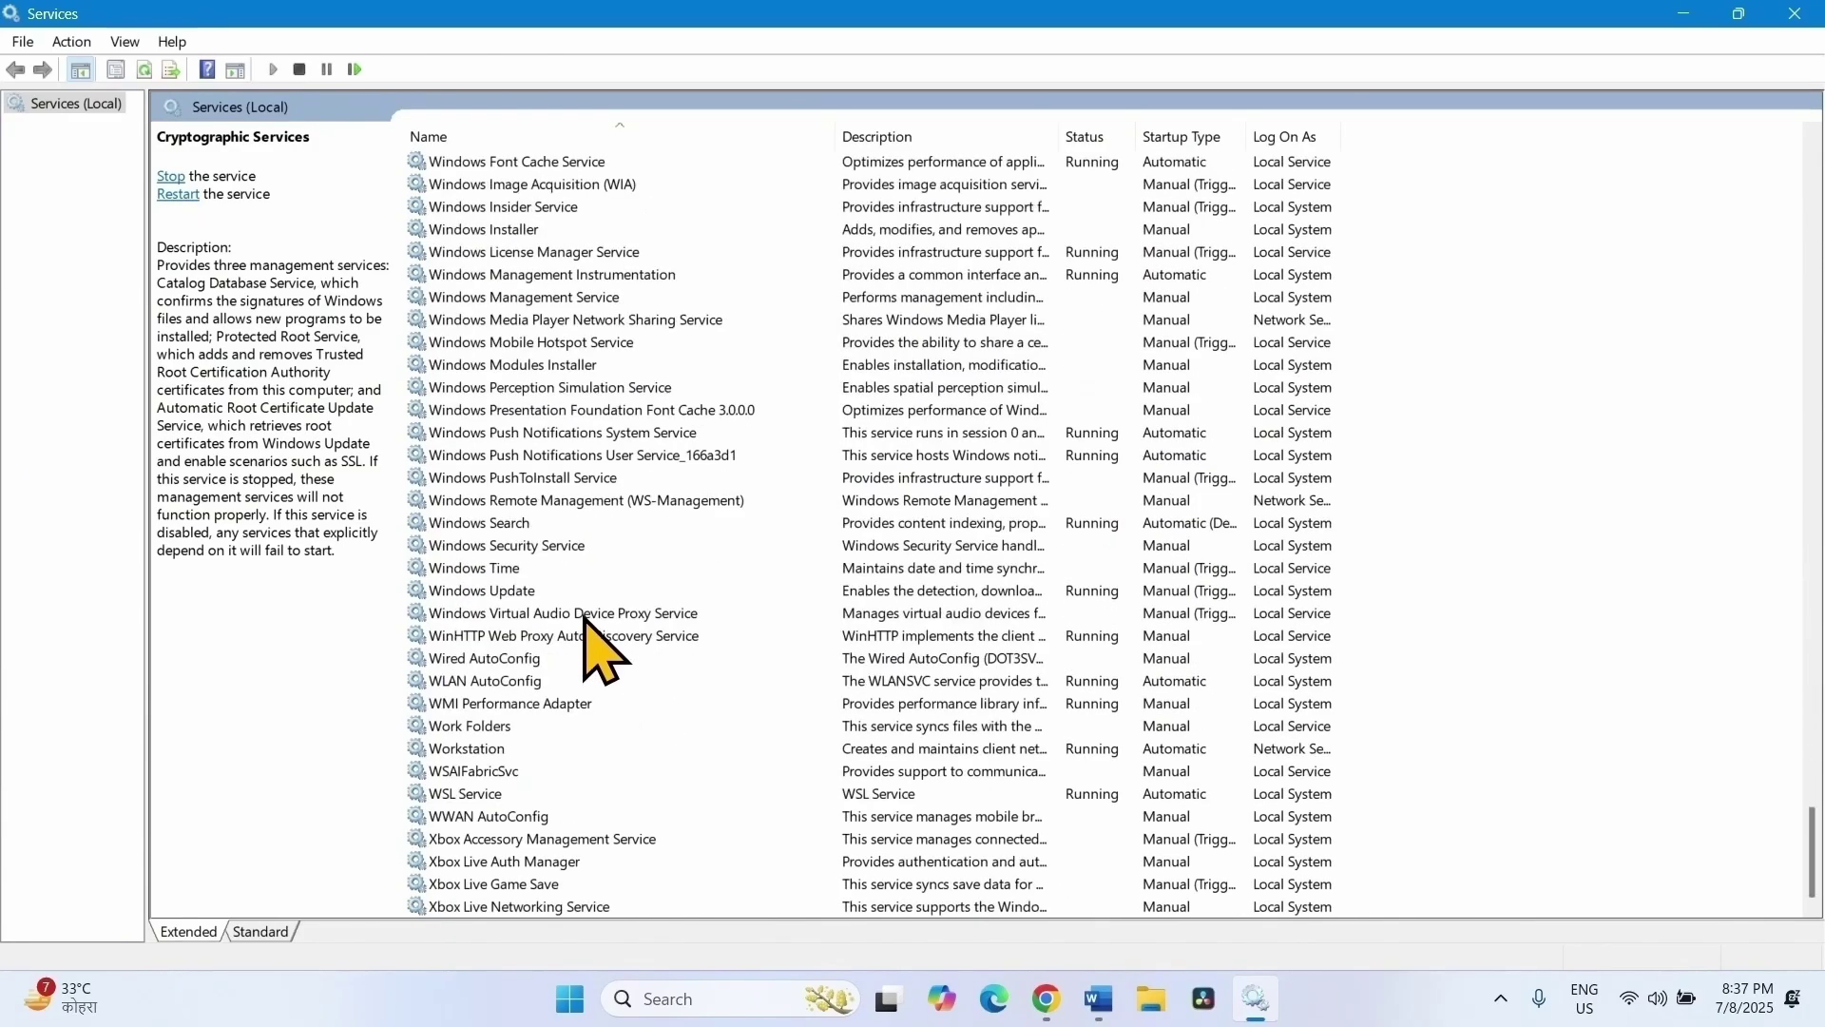
left_click(496, 590)
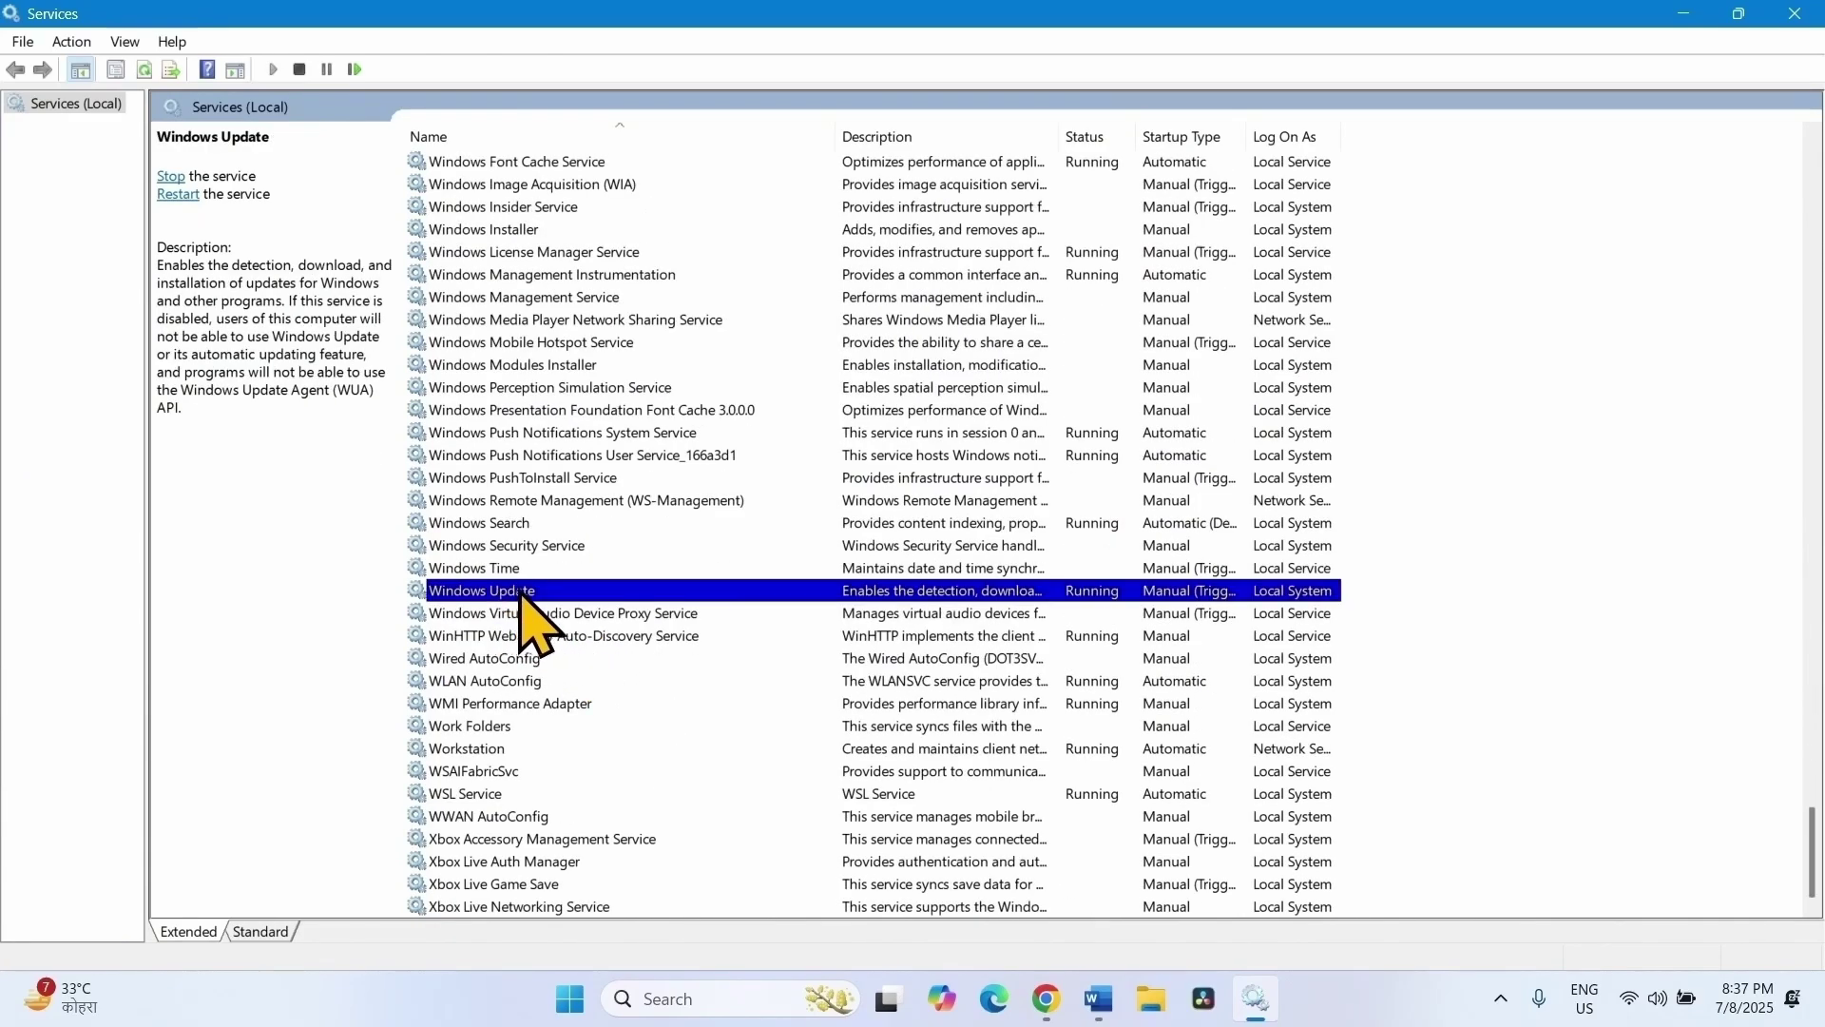
right_click(521, 591)
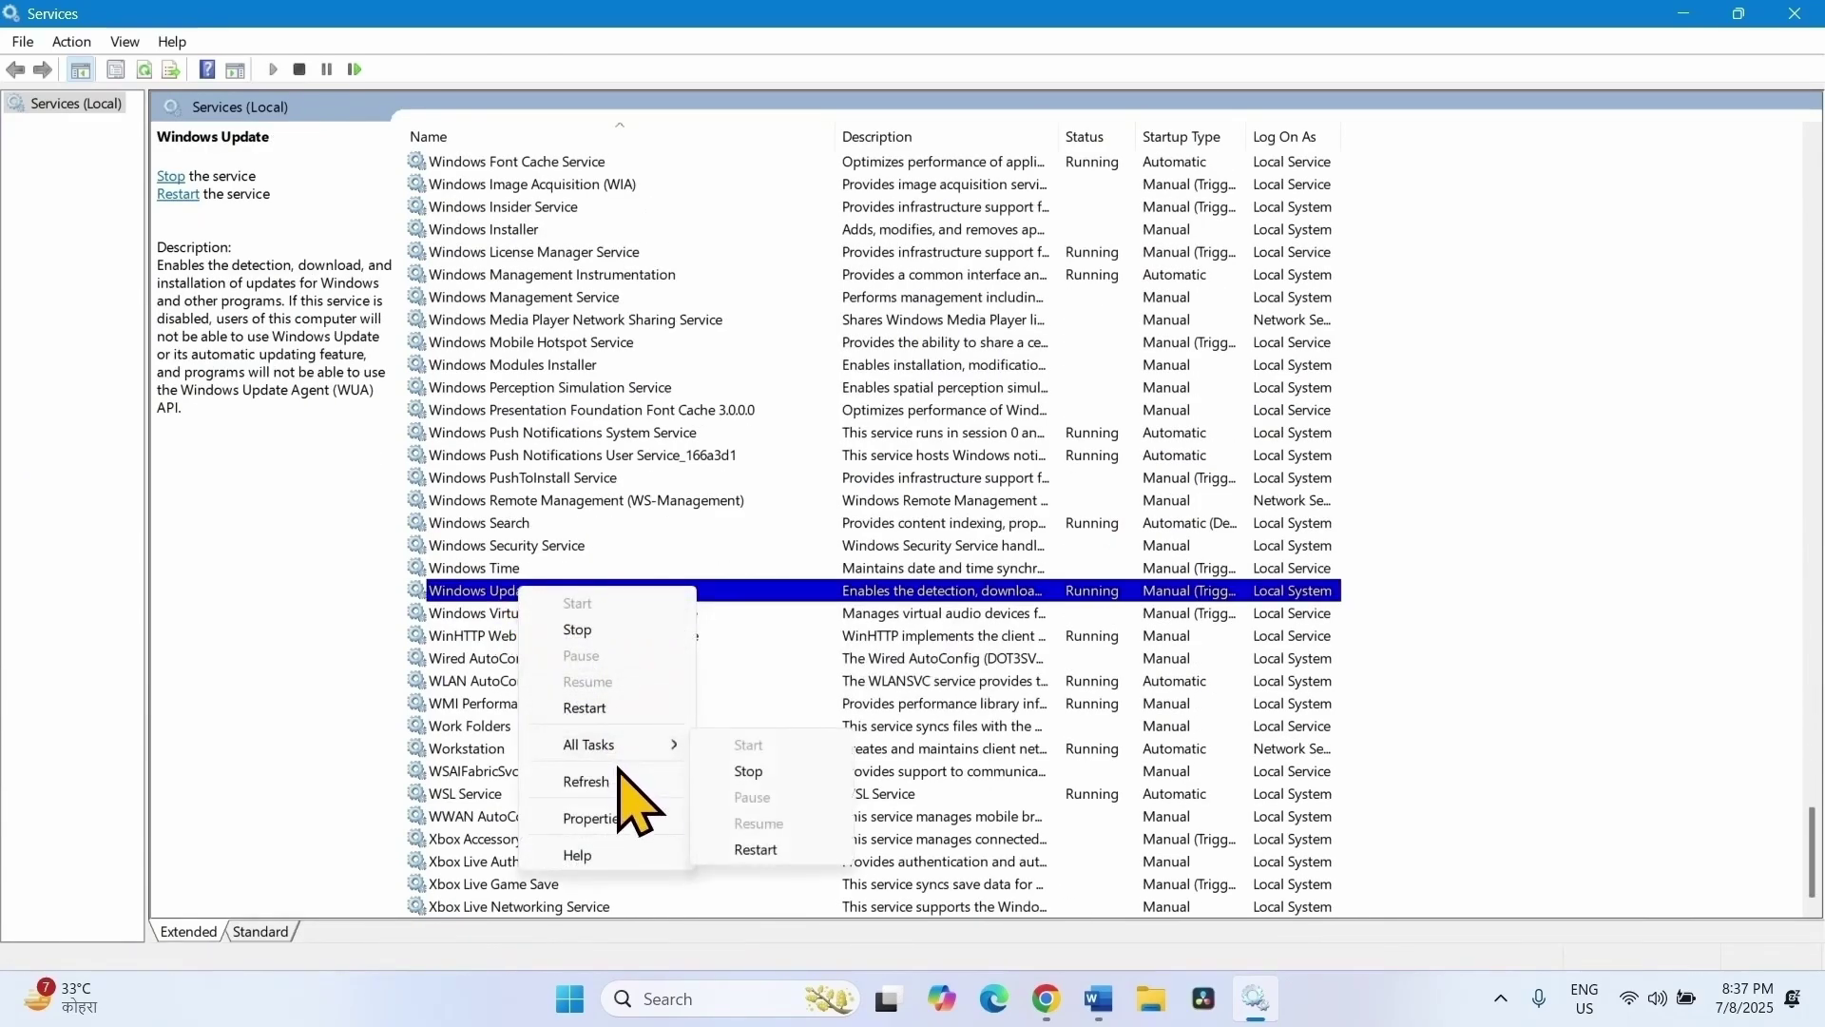
left_click(628, 817)
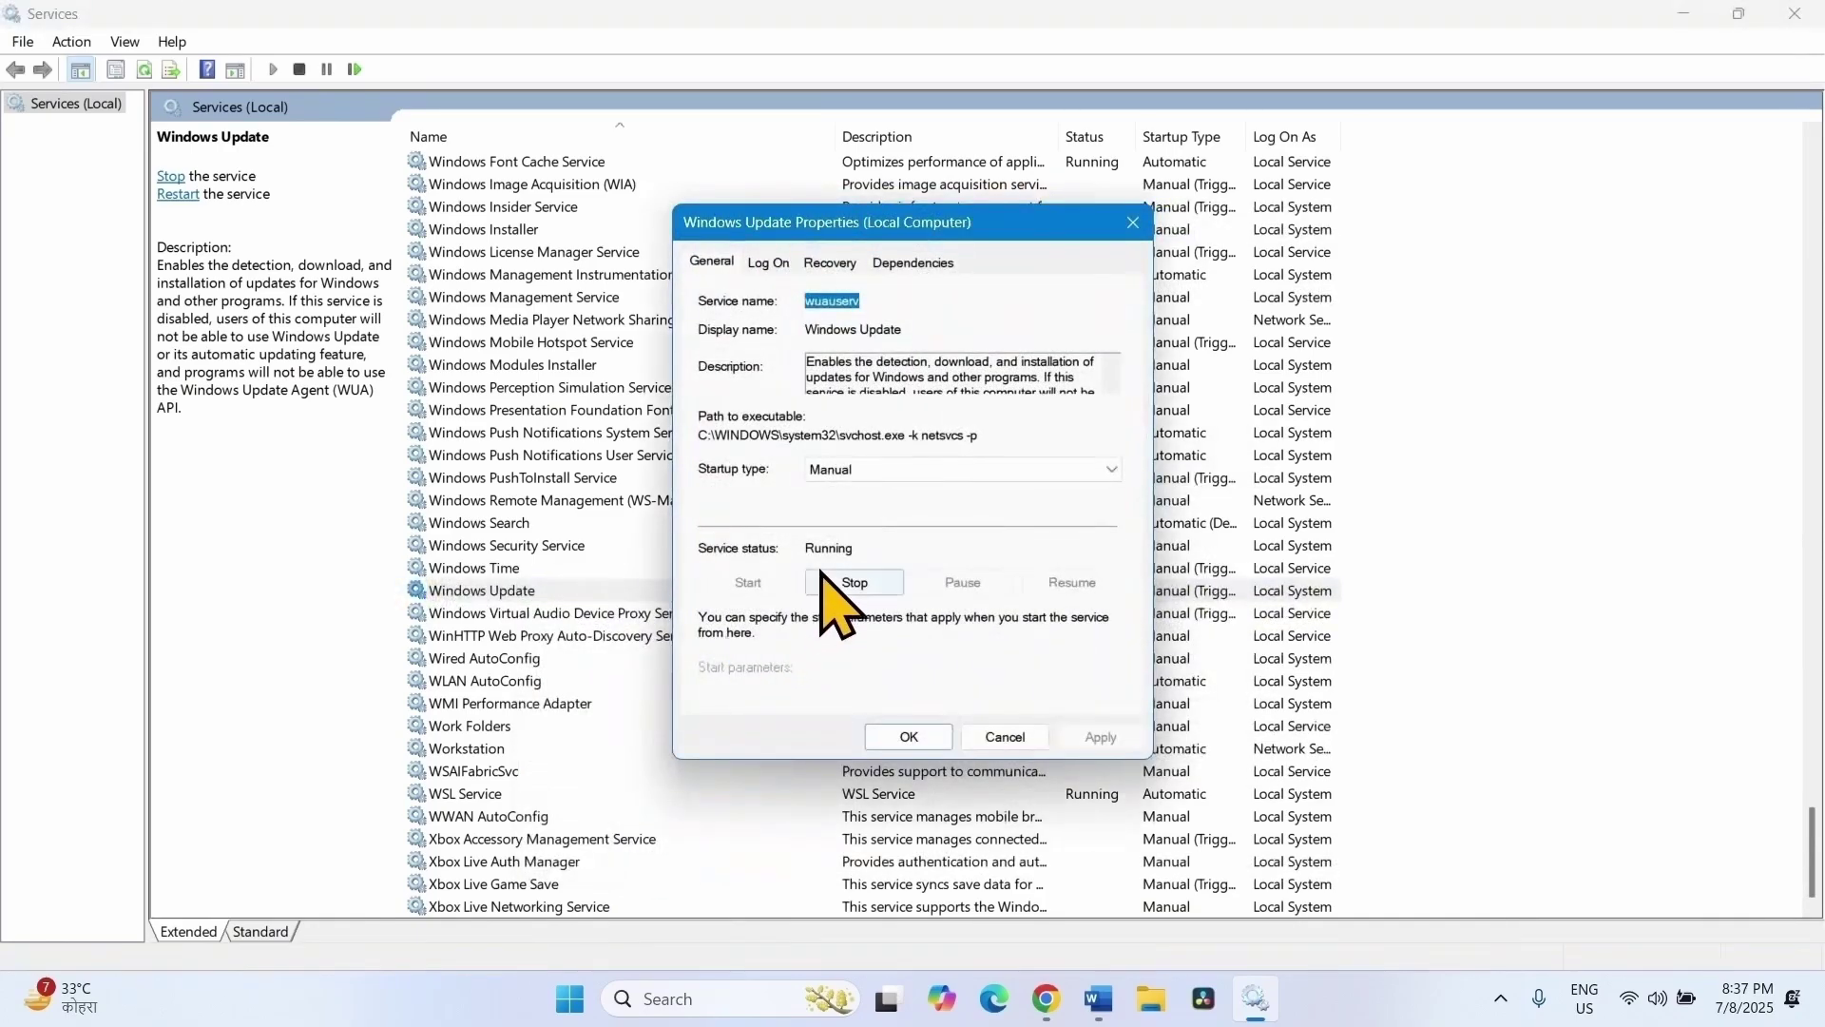
left_click(832, 470)
left_click(835, 505)
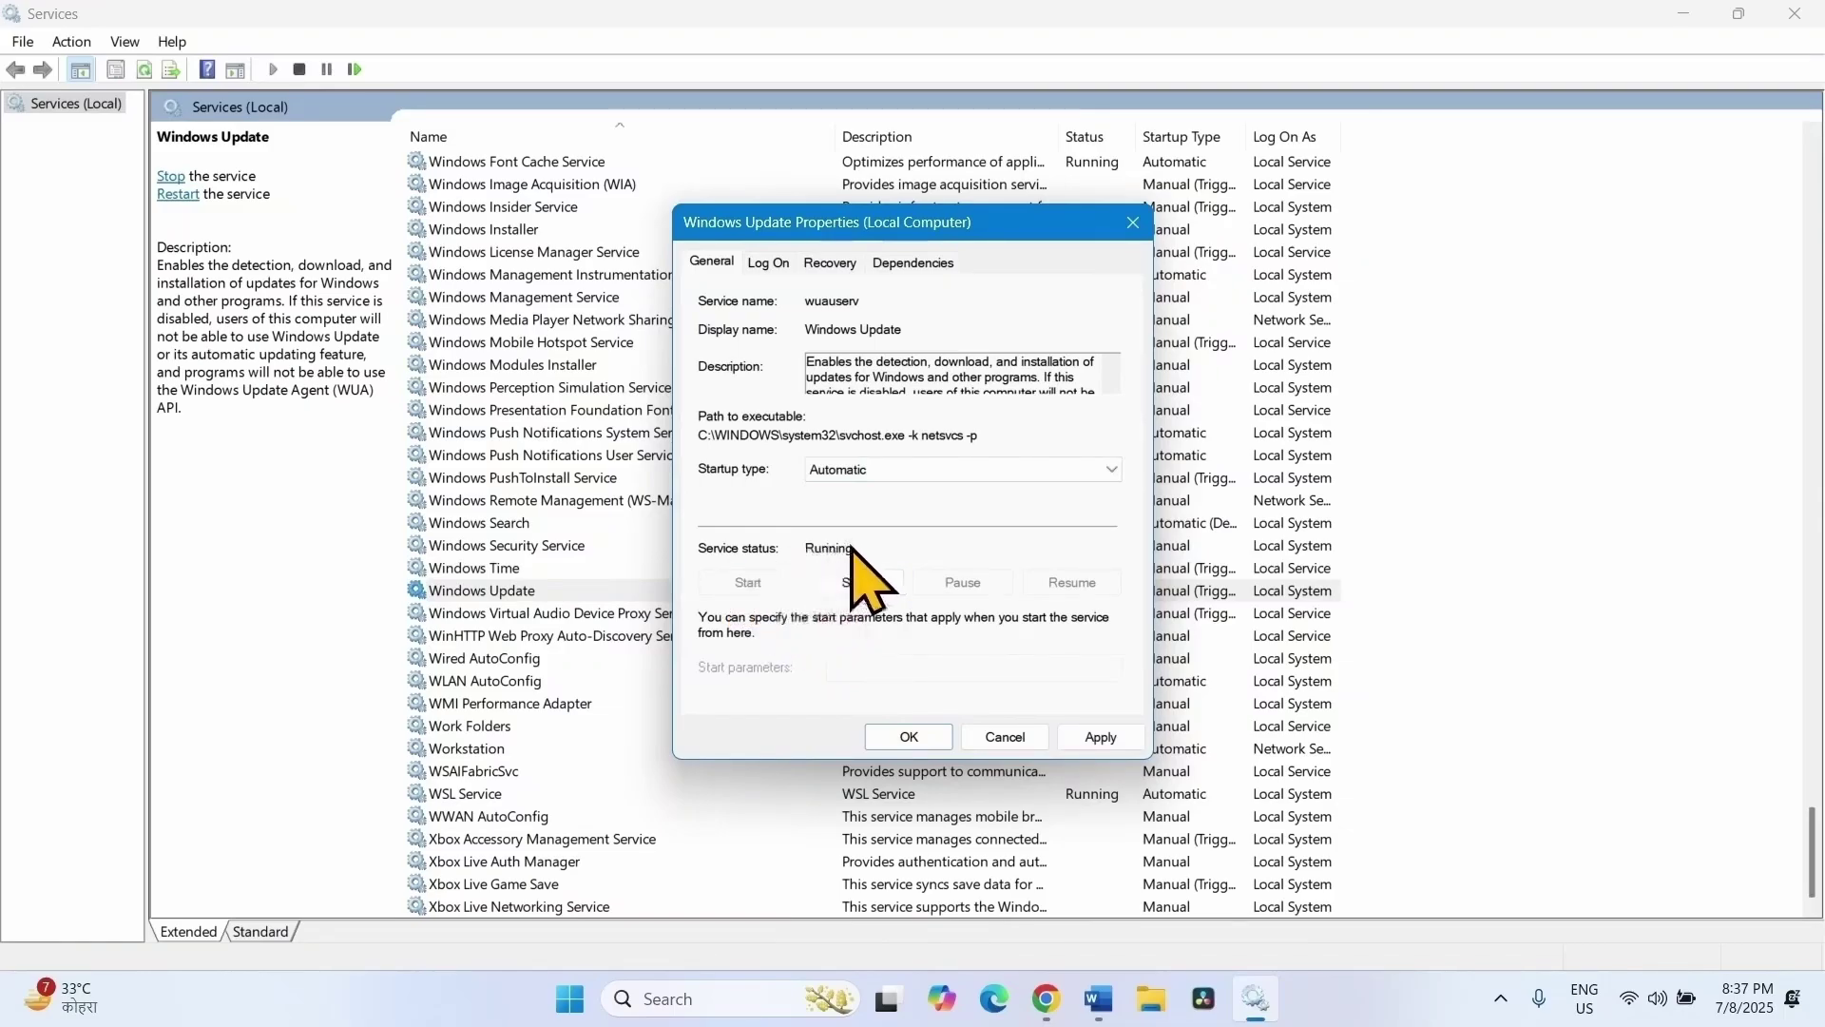
left_click(1095, 739)
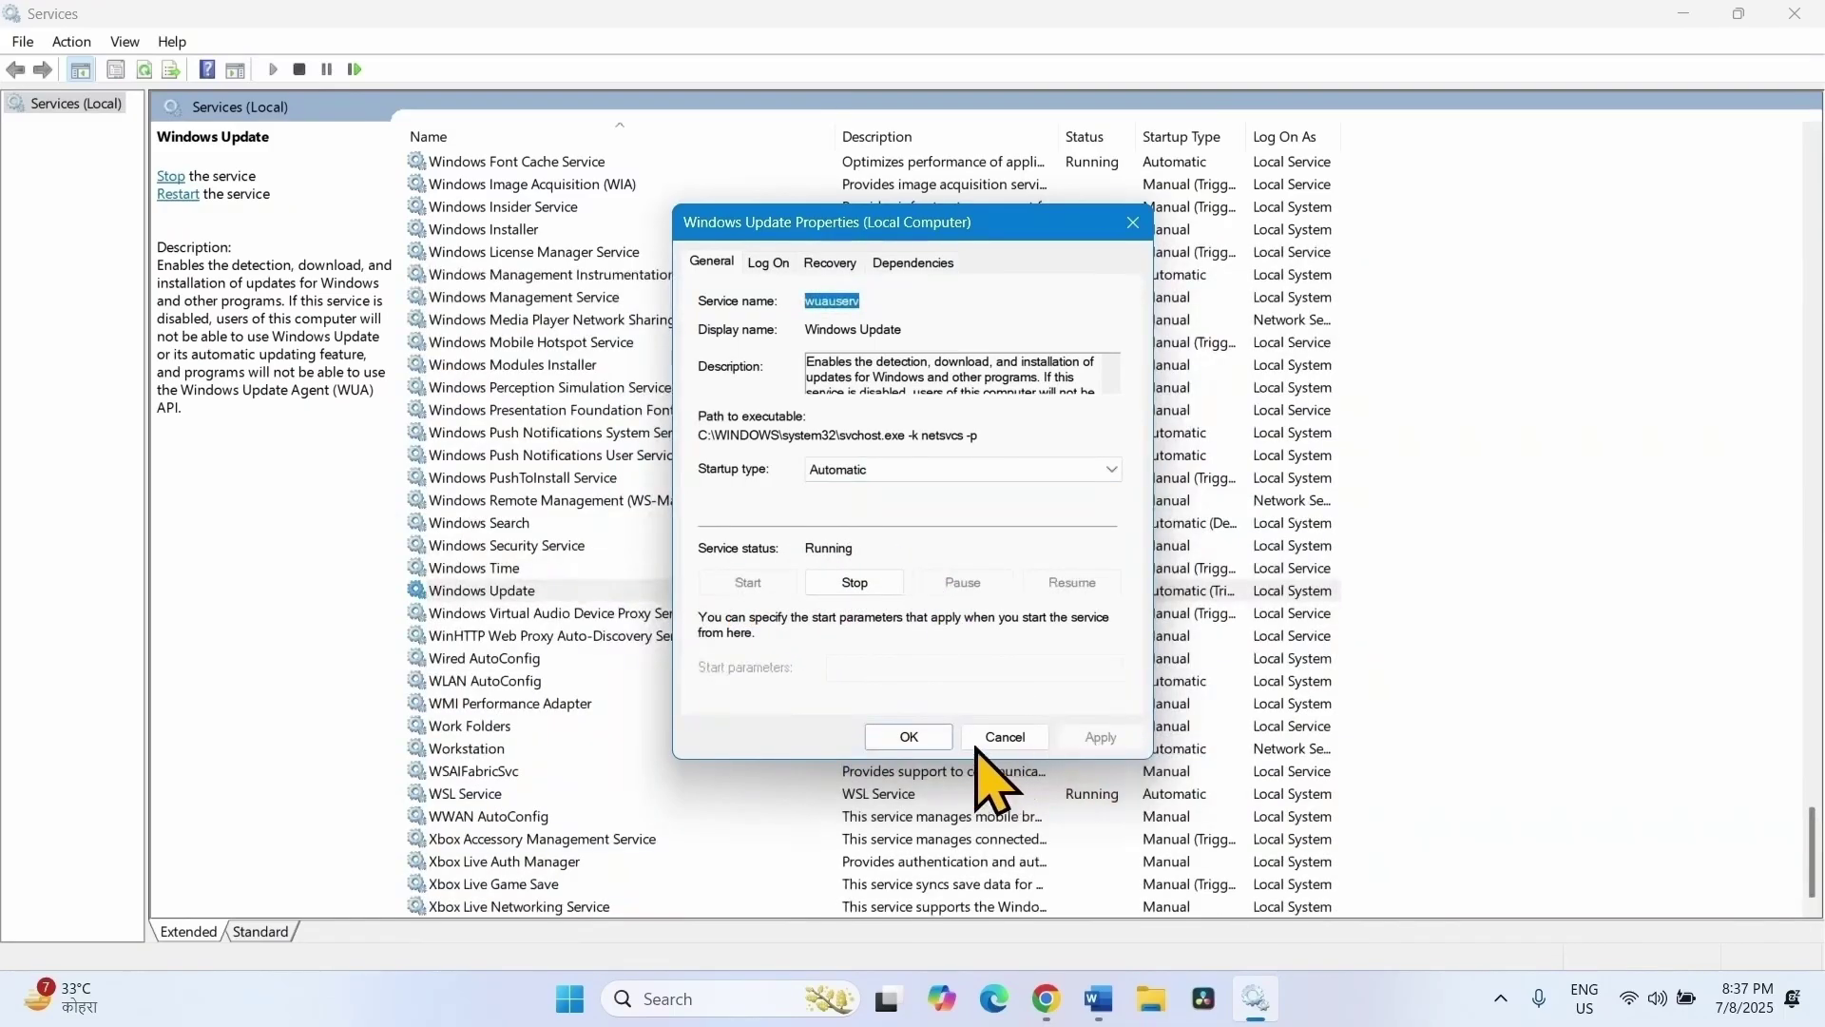
left_click(928, 739)
Restart the Windows Update service
left_click(529, 594)
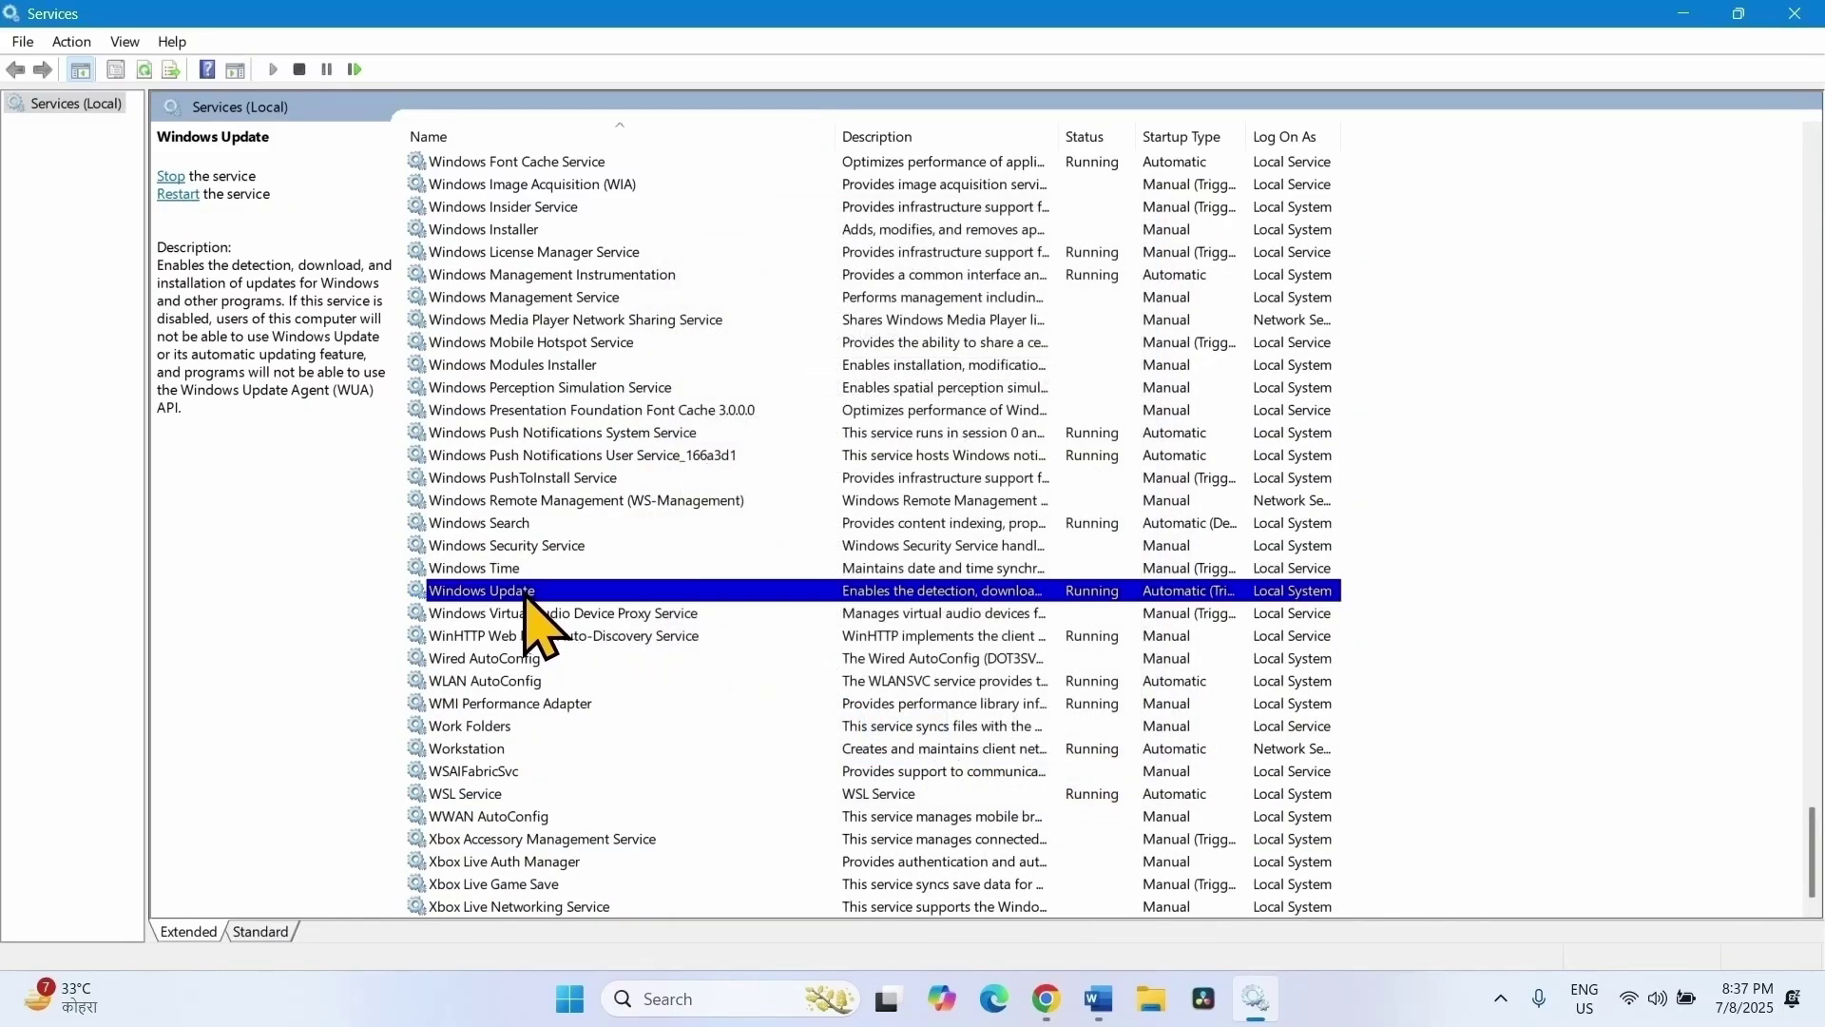
right_click(529, 594)
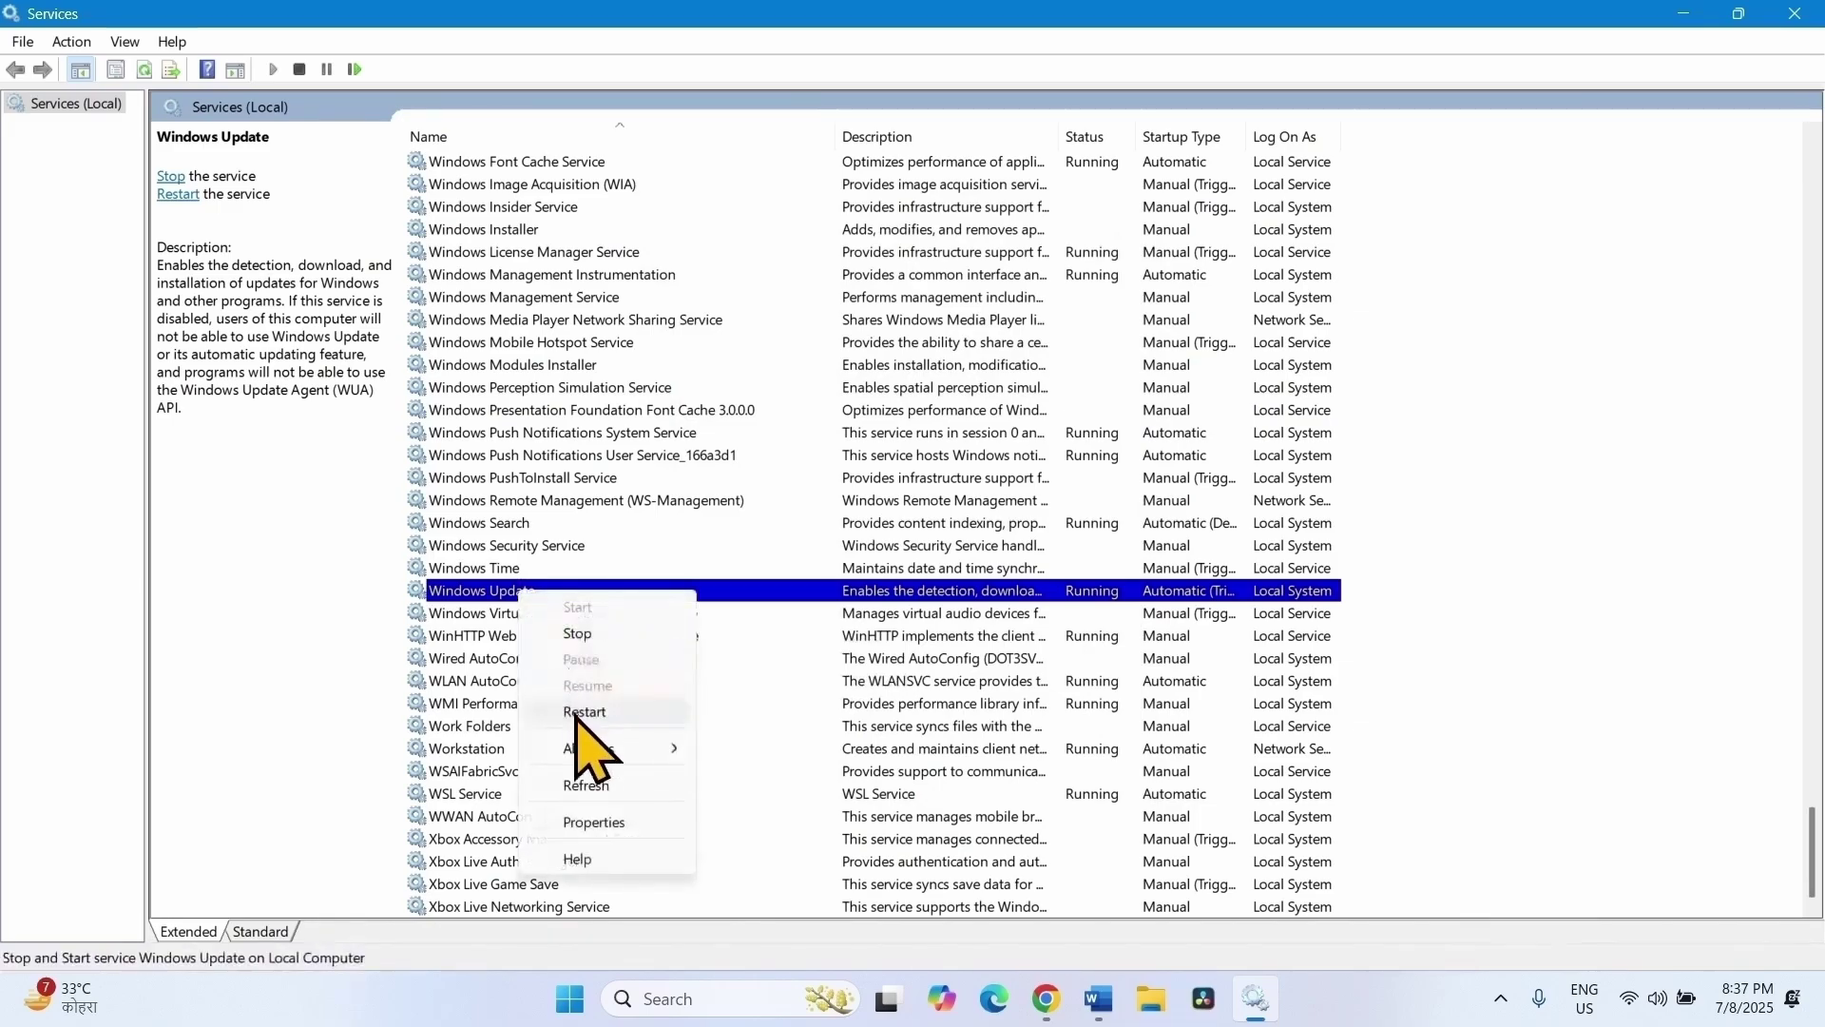
left_click(593, 740)
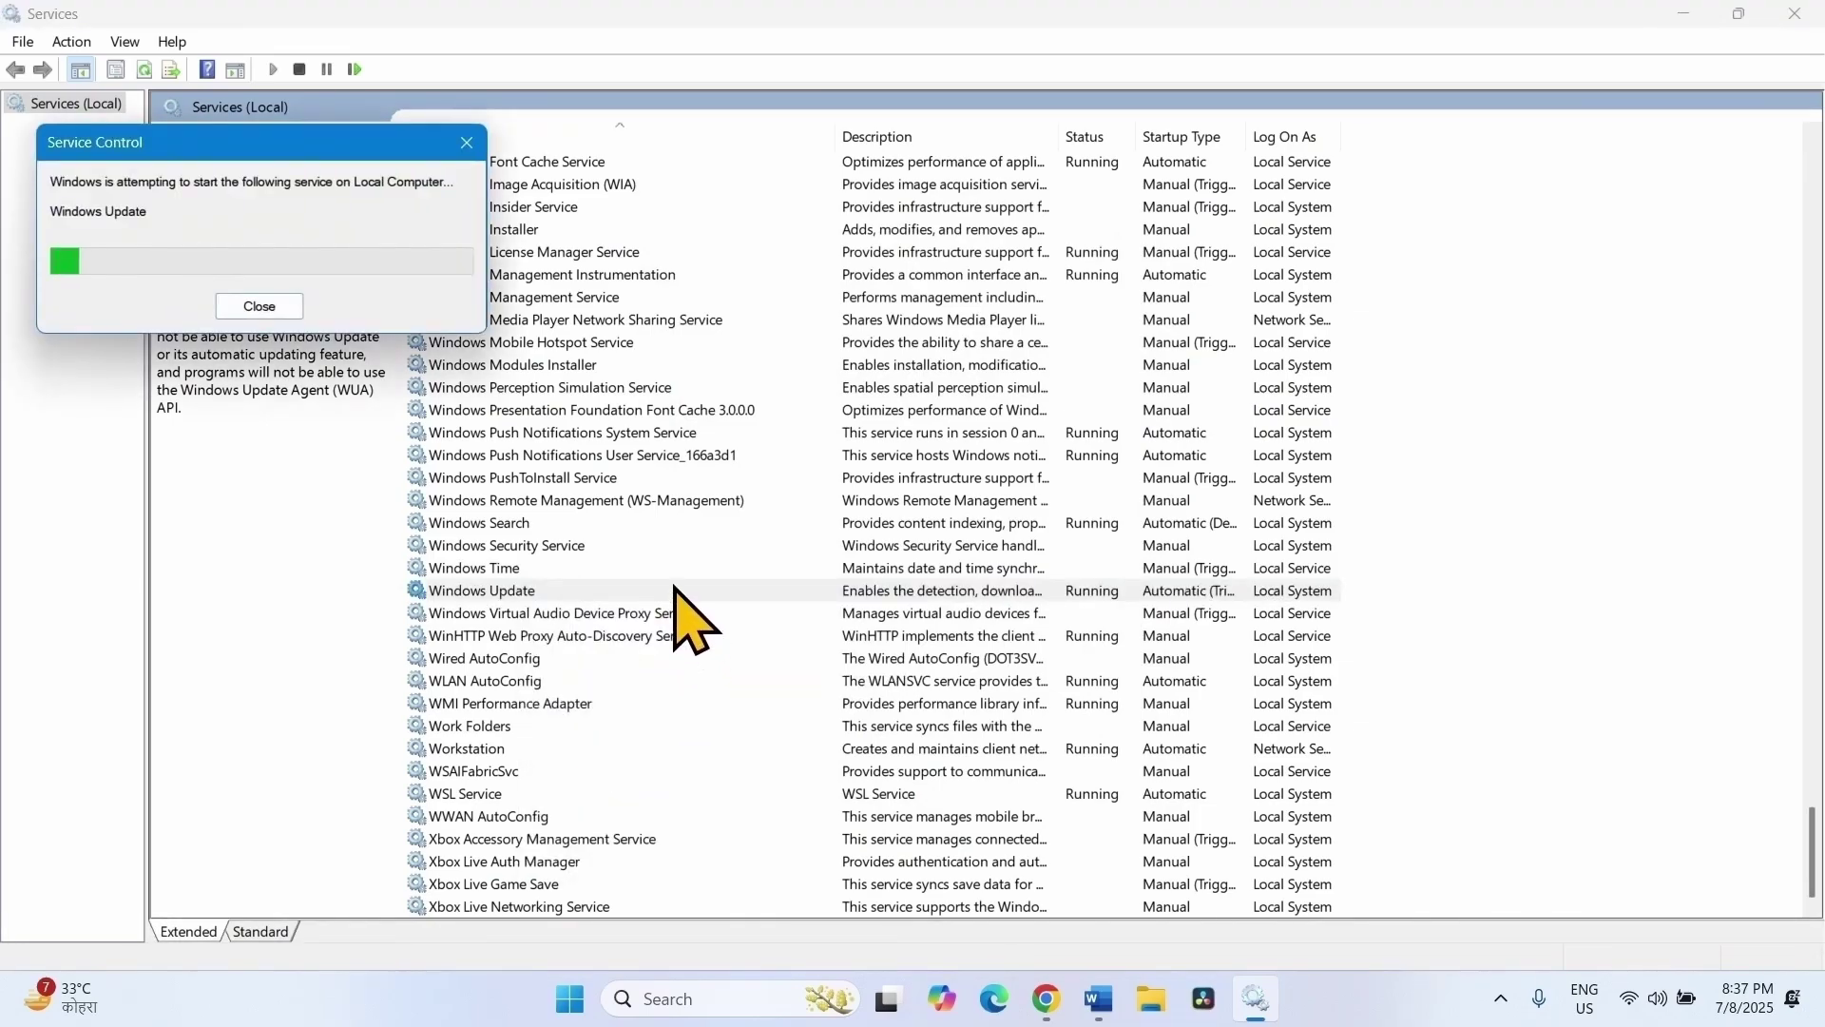
Close Services, run a Windows Update check in Settings, then close Settings
left_click(1794, 13)
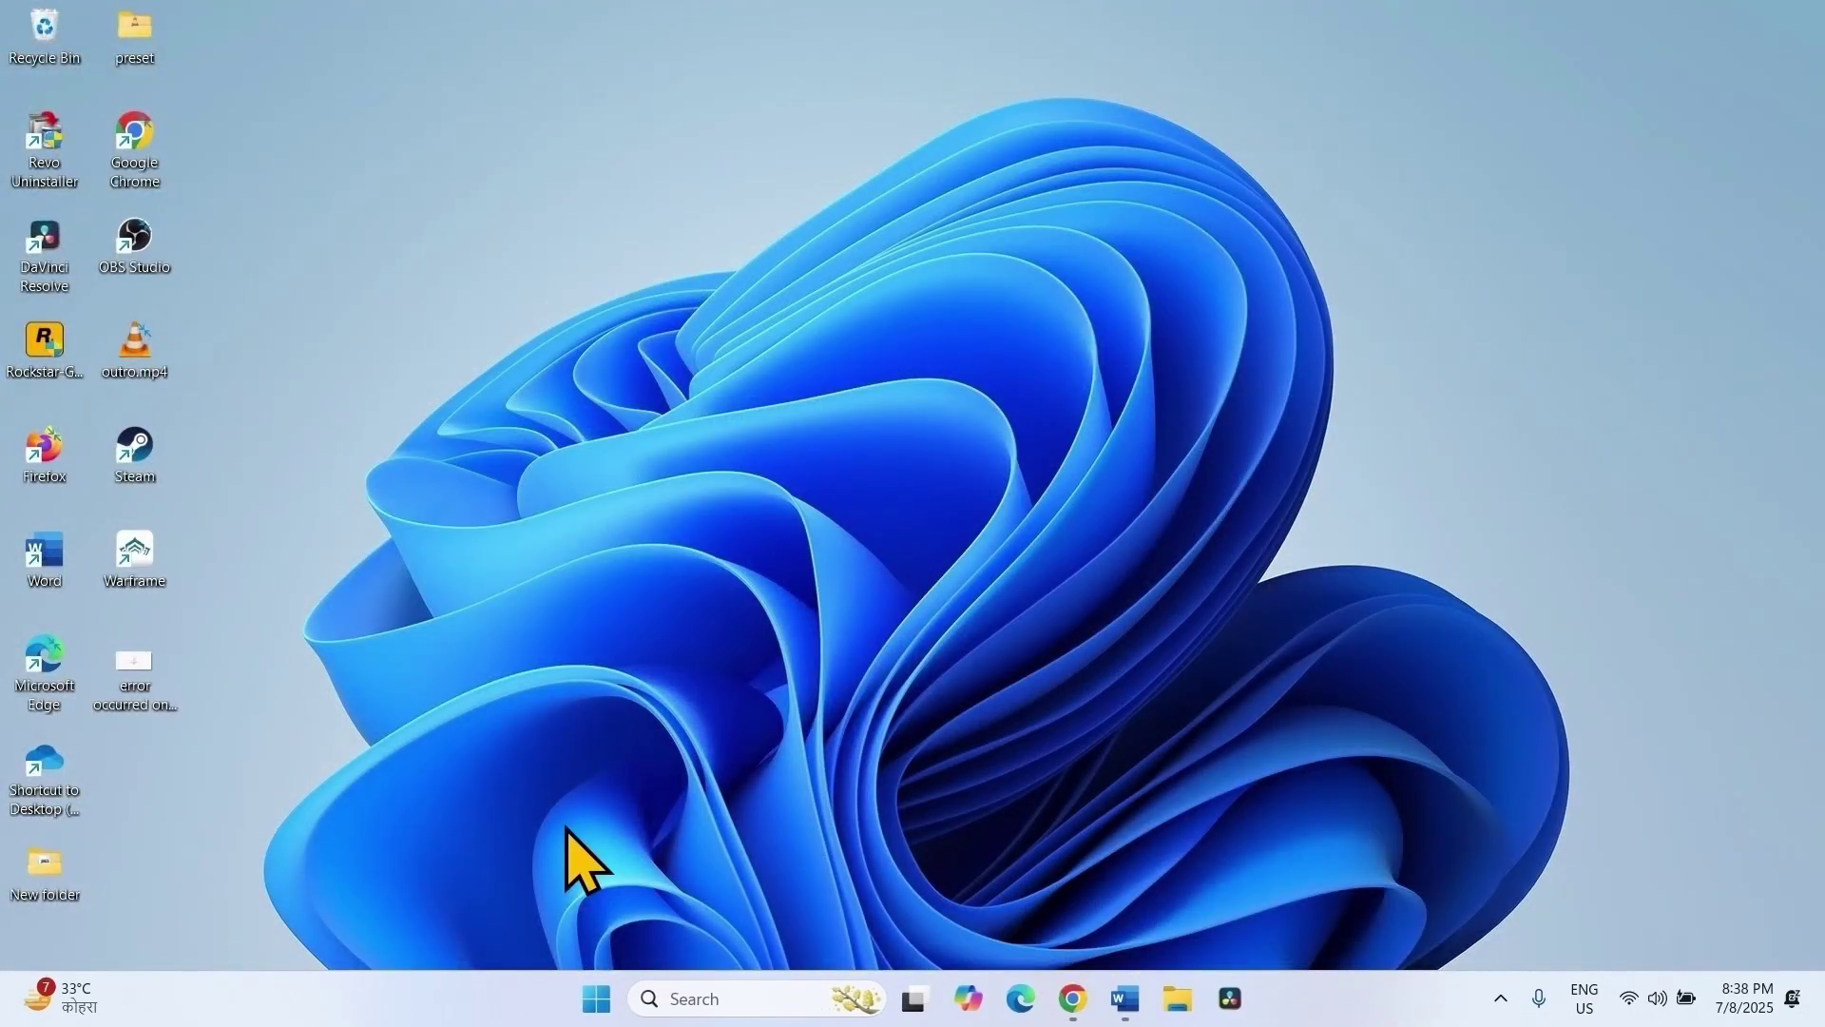
left_click(607, 998)
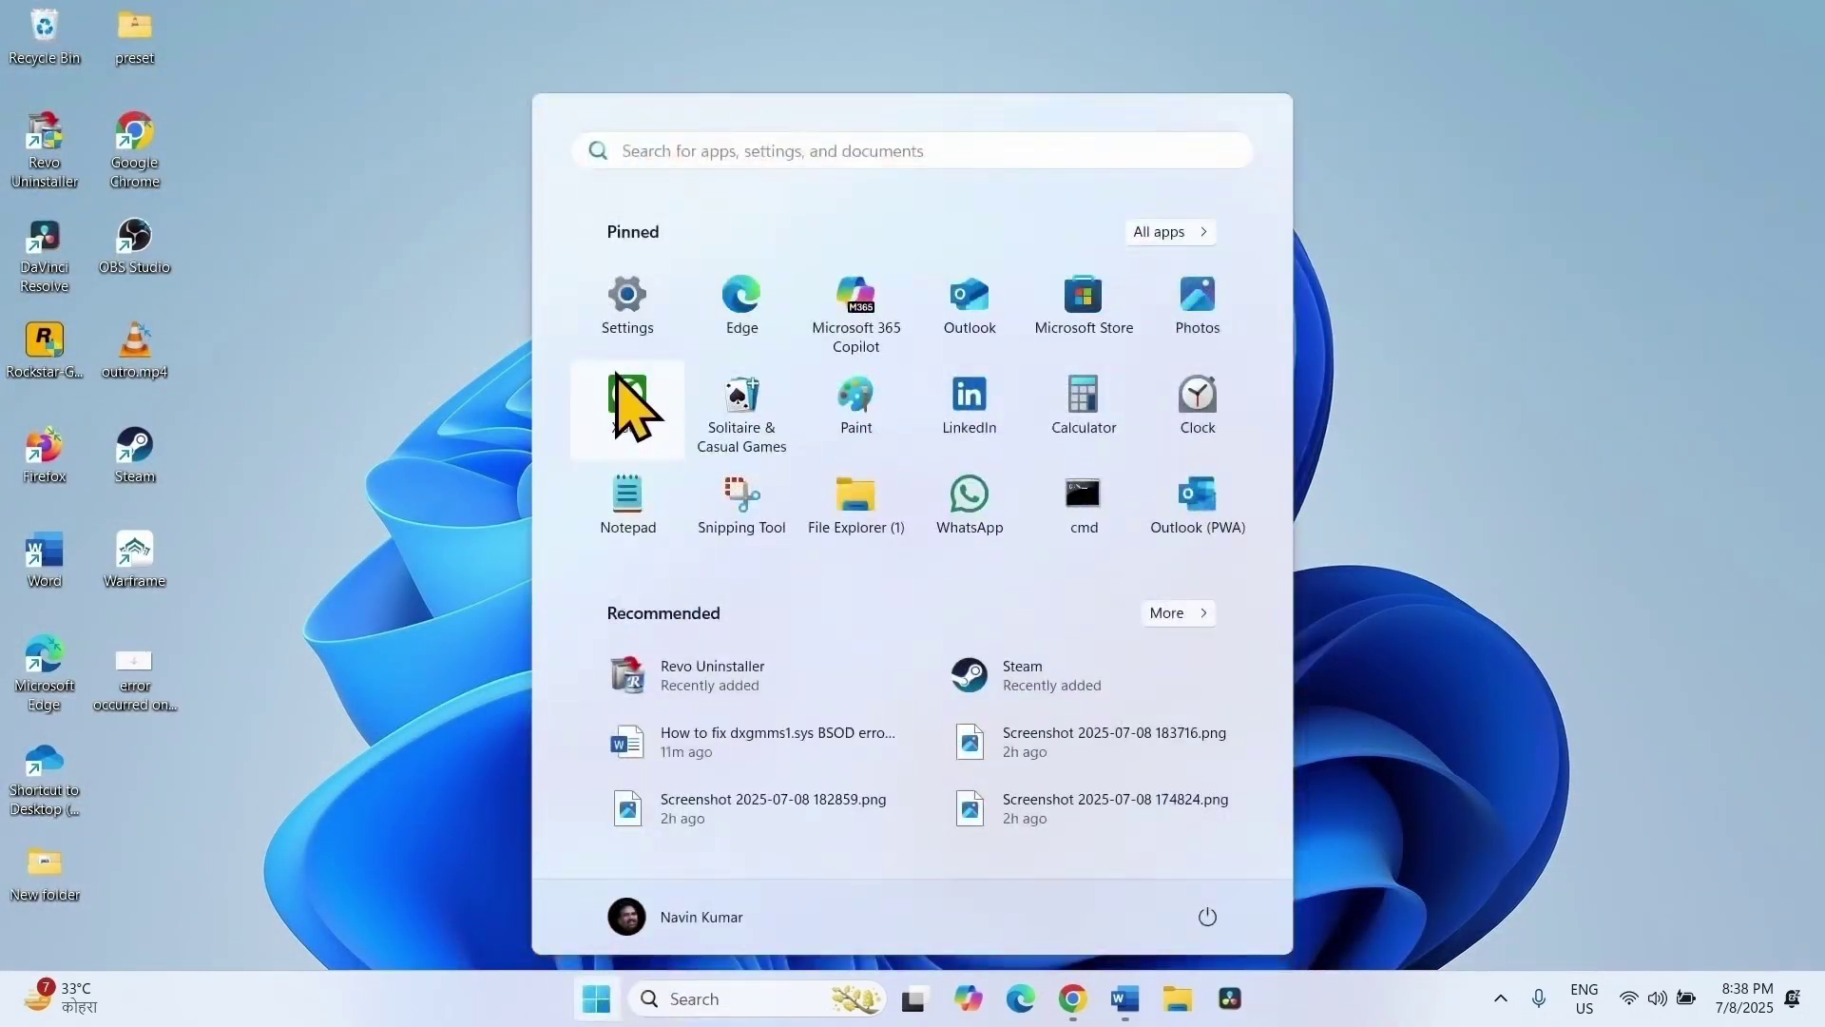
left_click(621, 300)
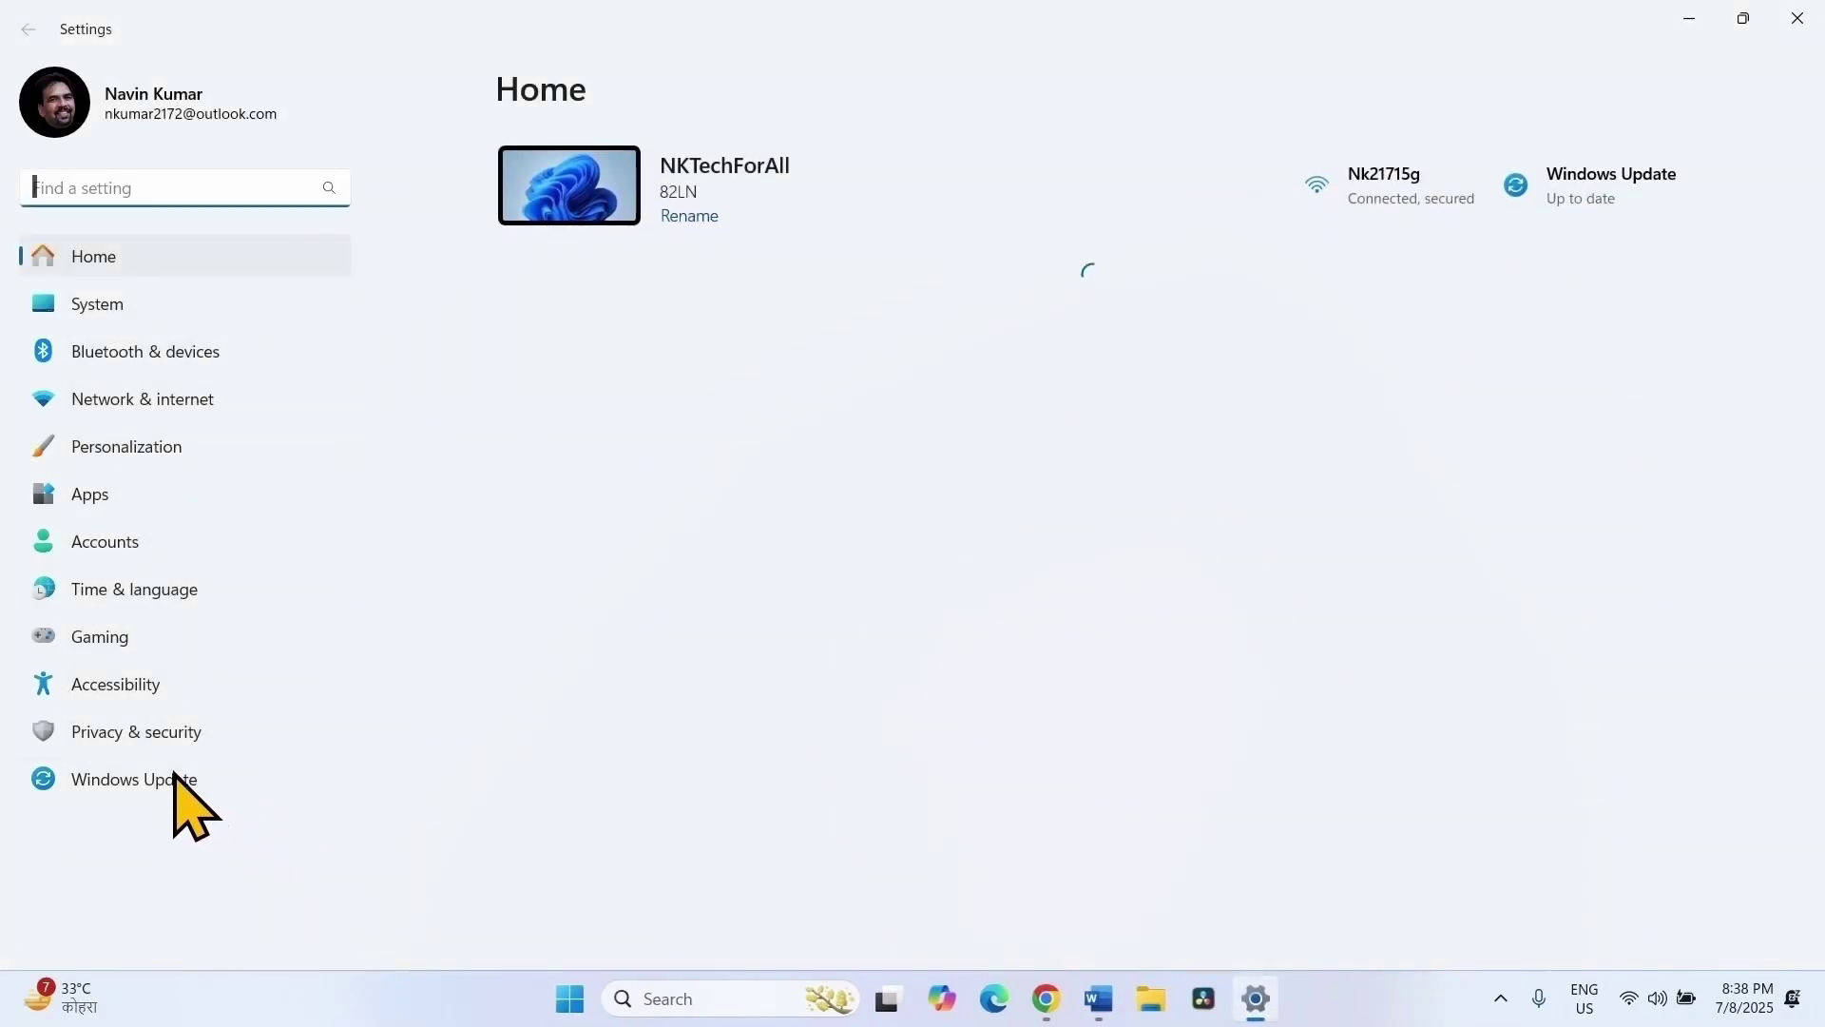
left_click(170, 770)
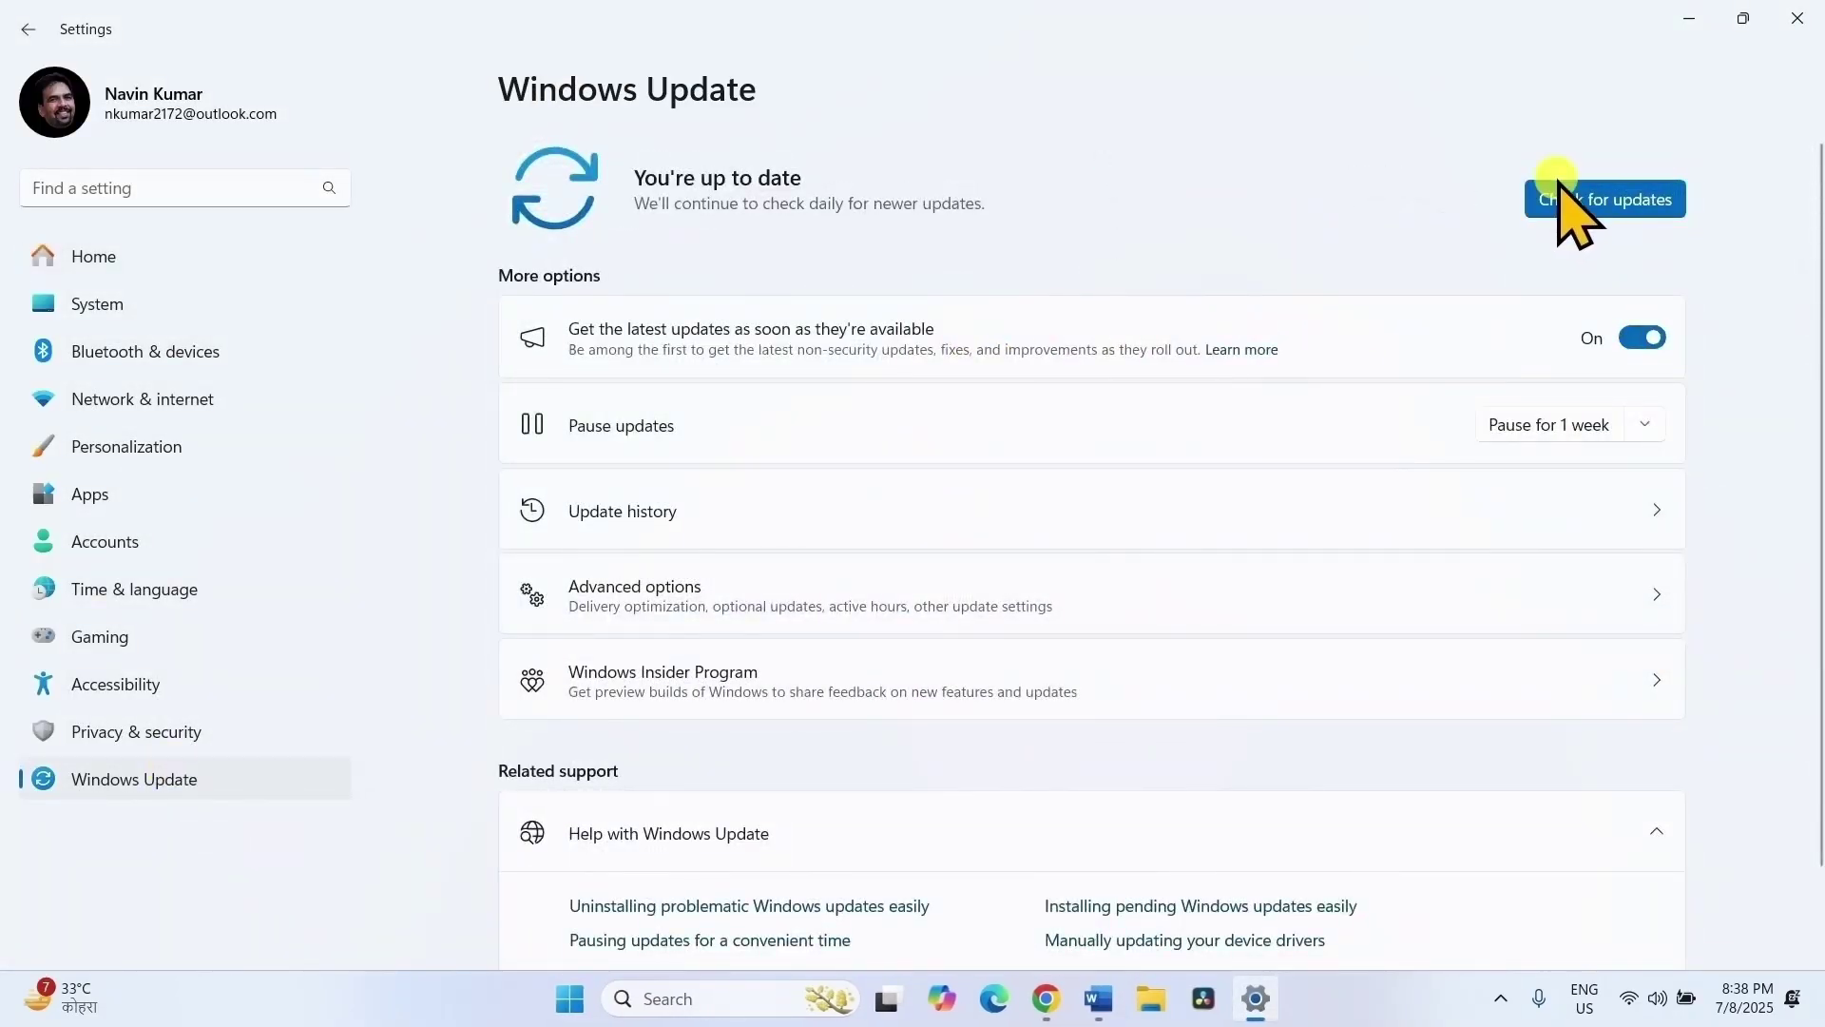
left_click(1559, 186)
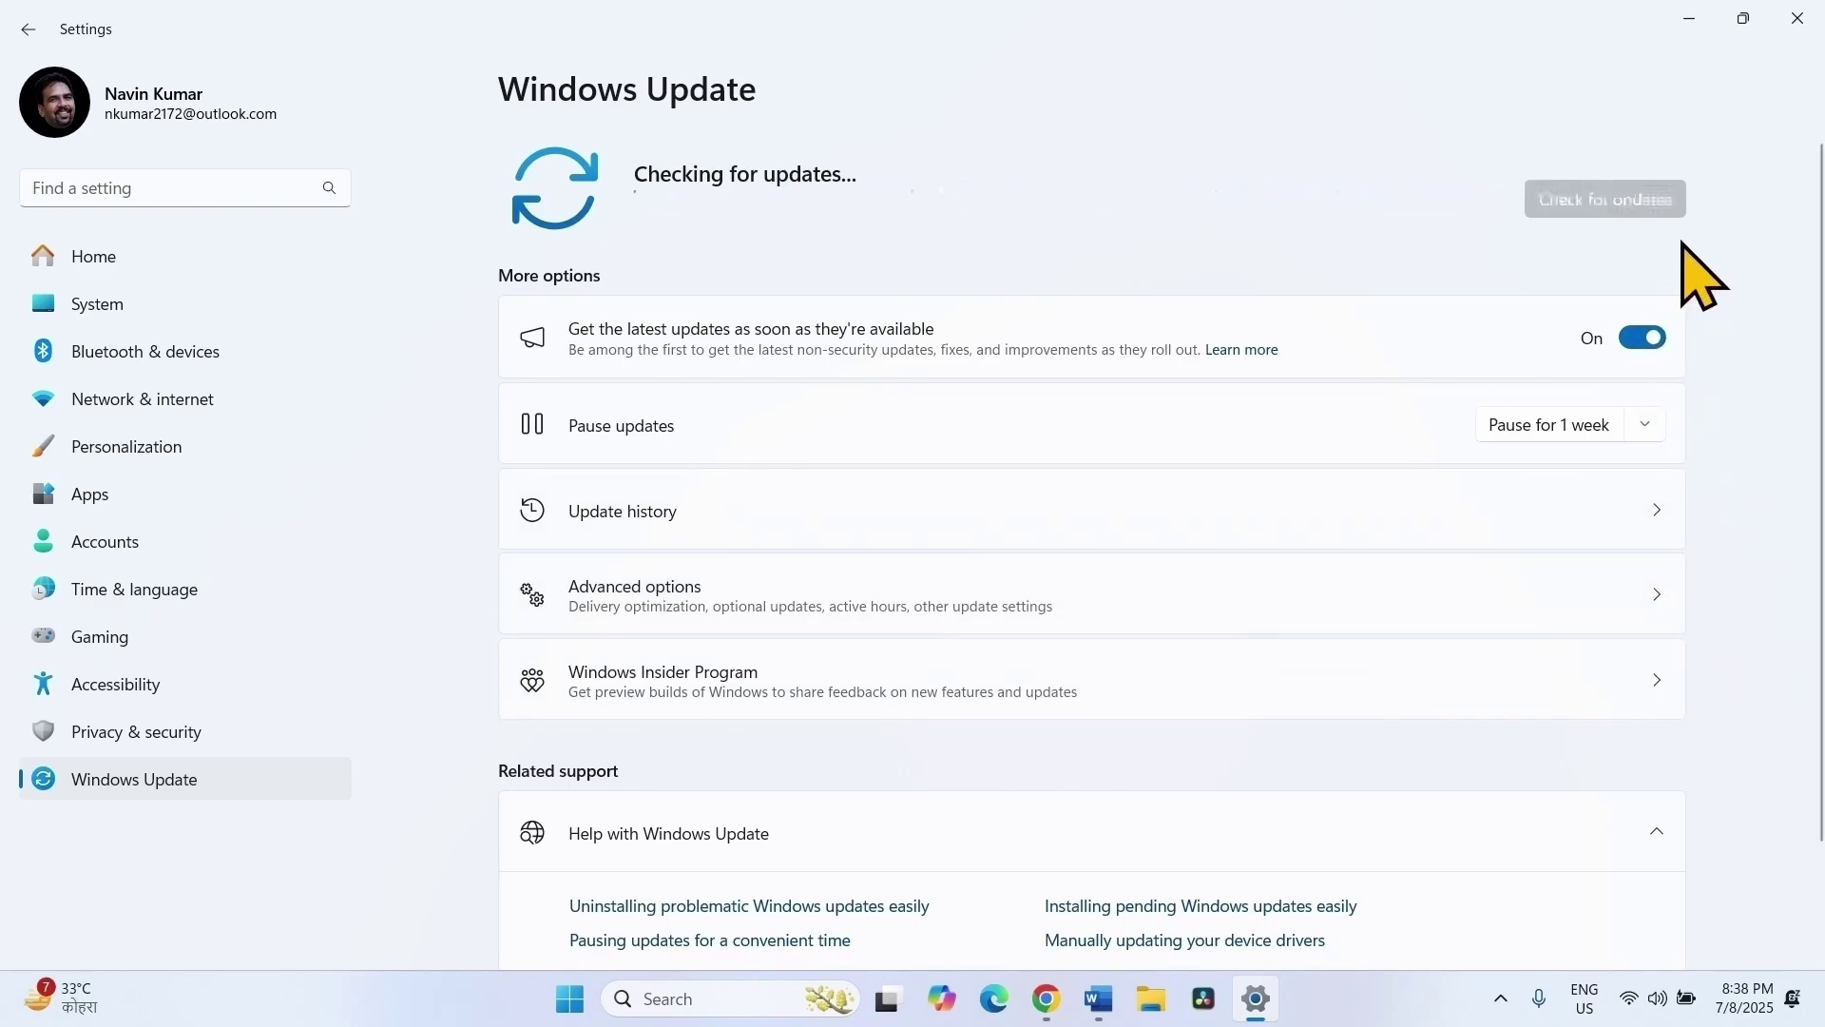
left_click(1796, 19)
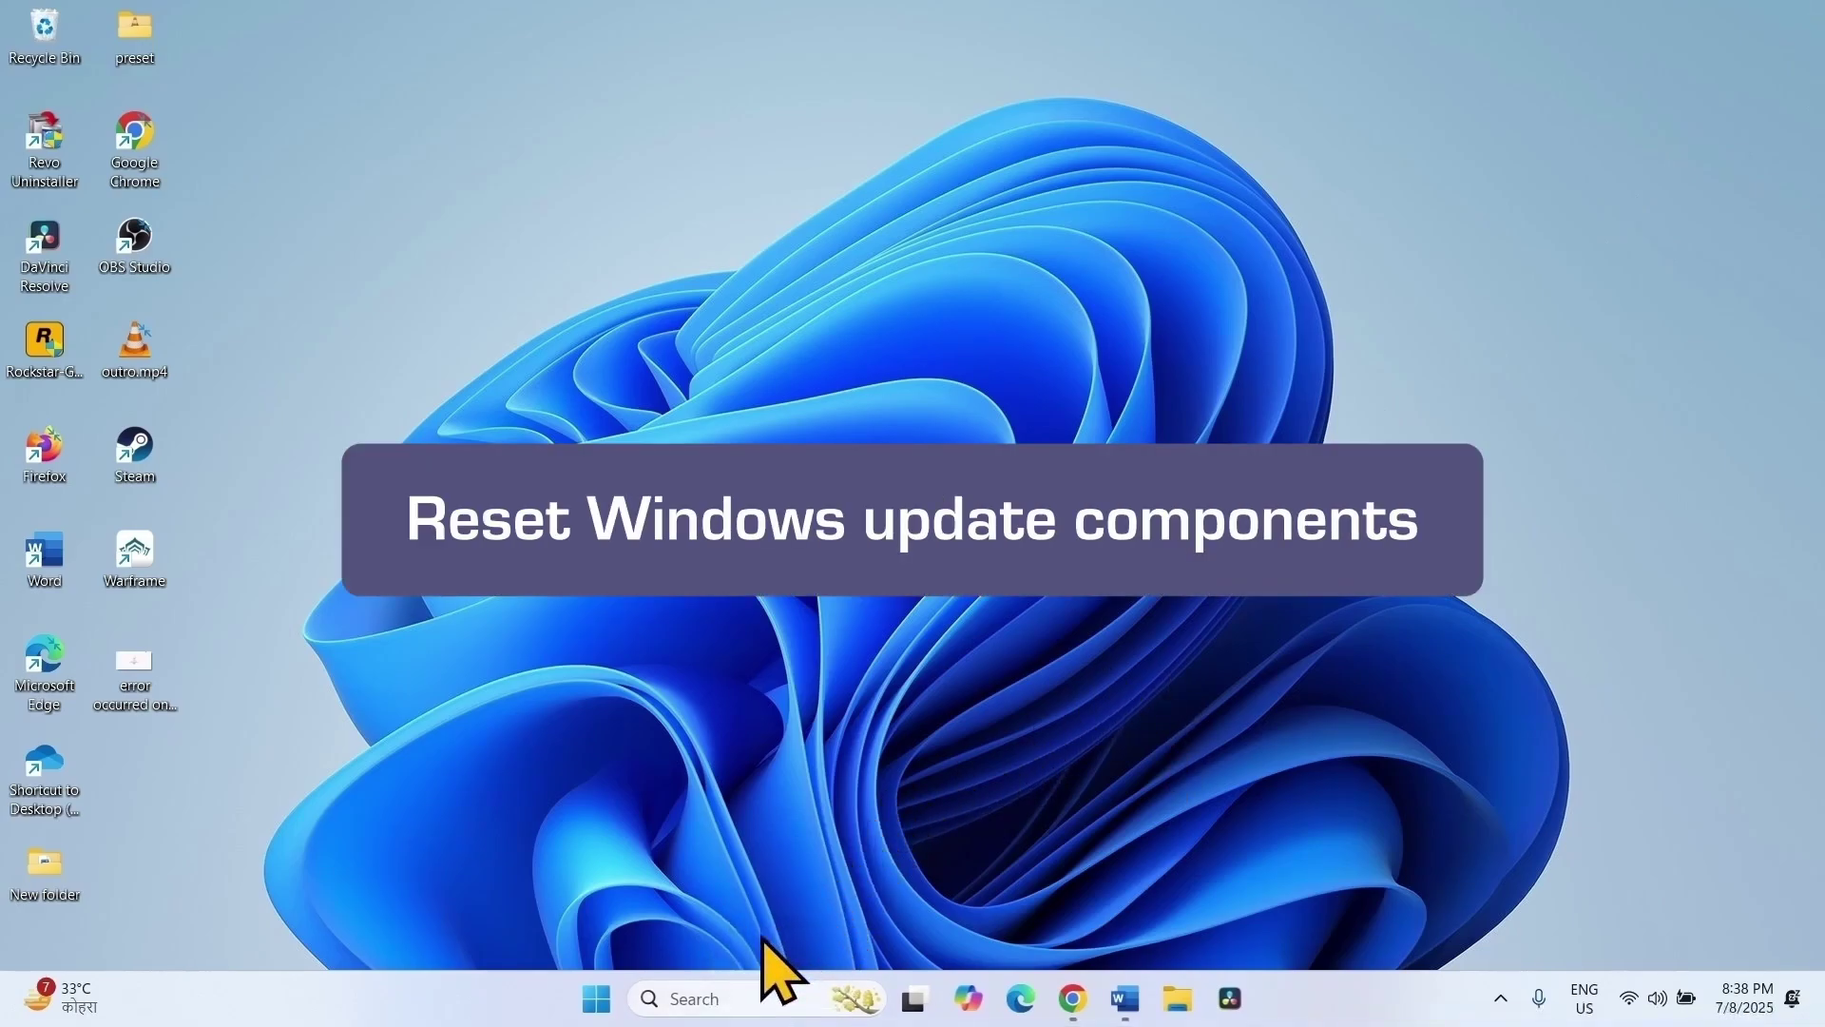
Open an administrator Command Prompt via 'cmd', resize it, and open the repair-command notes in Notepad
left_click(698, 998)
type("c")
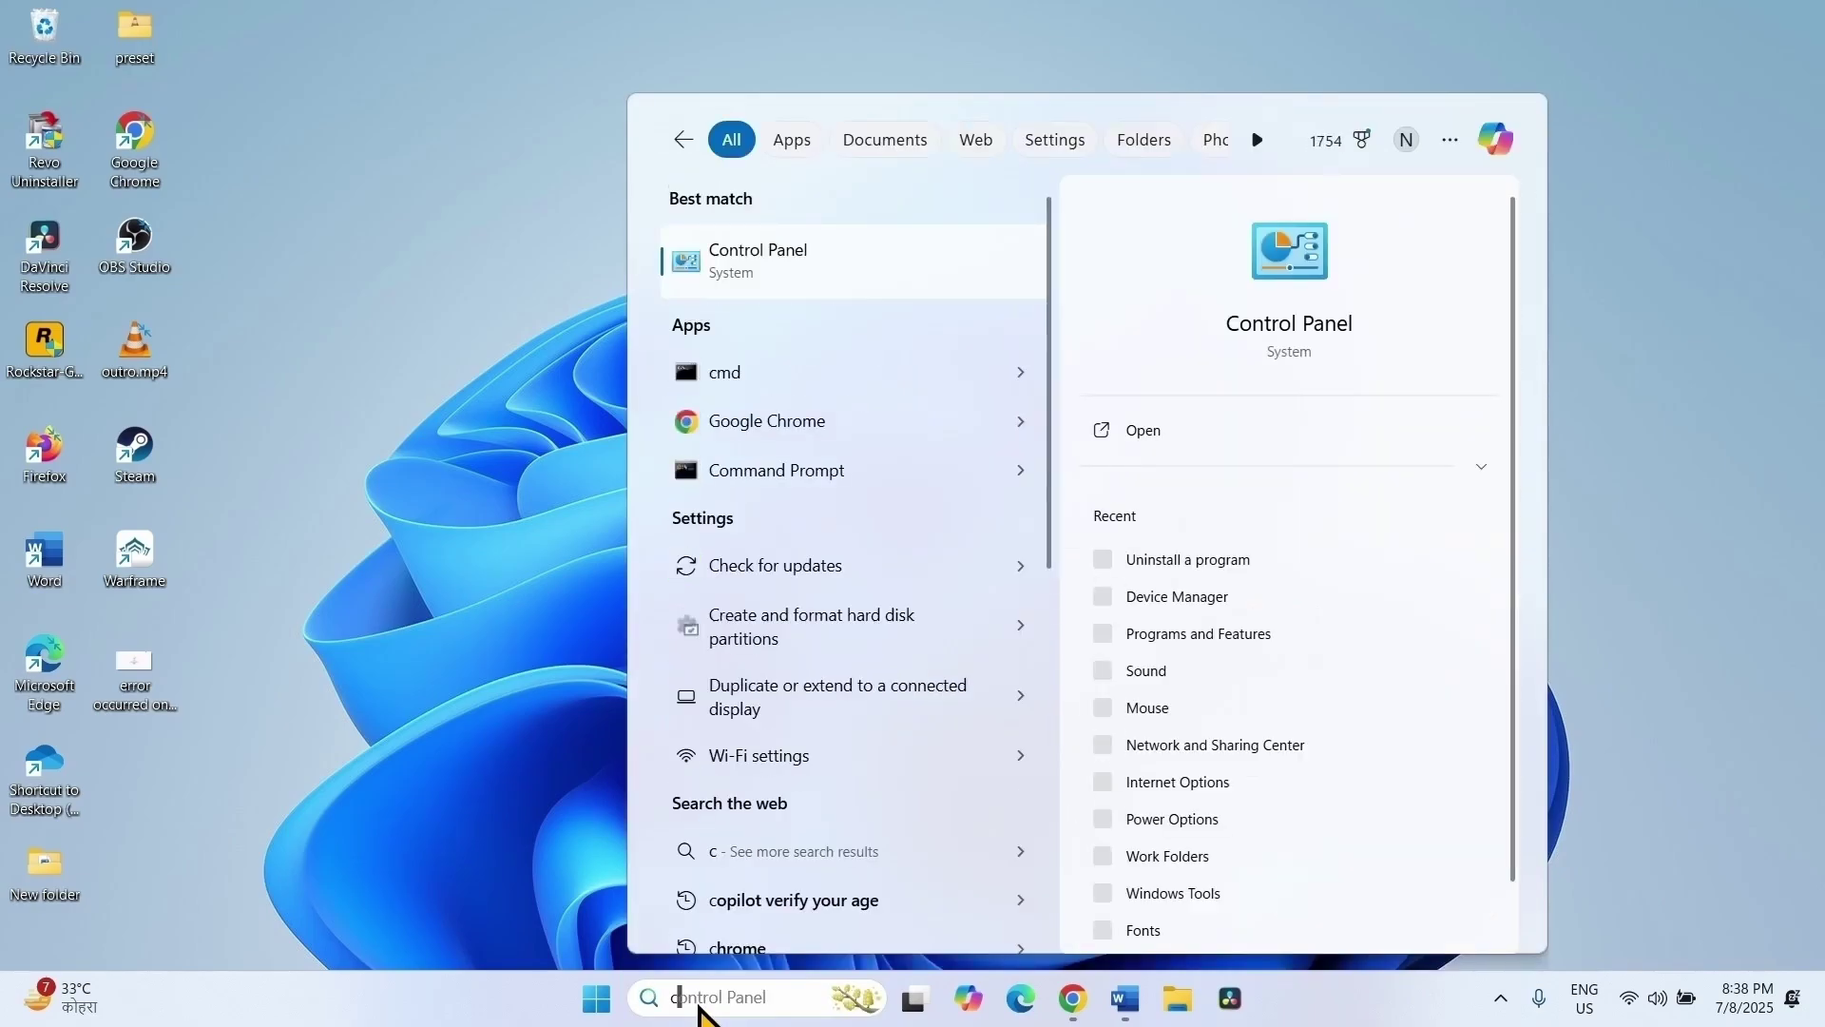
type("md")
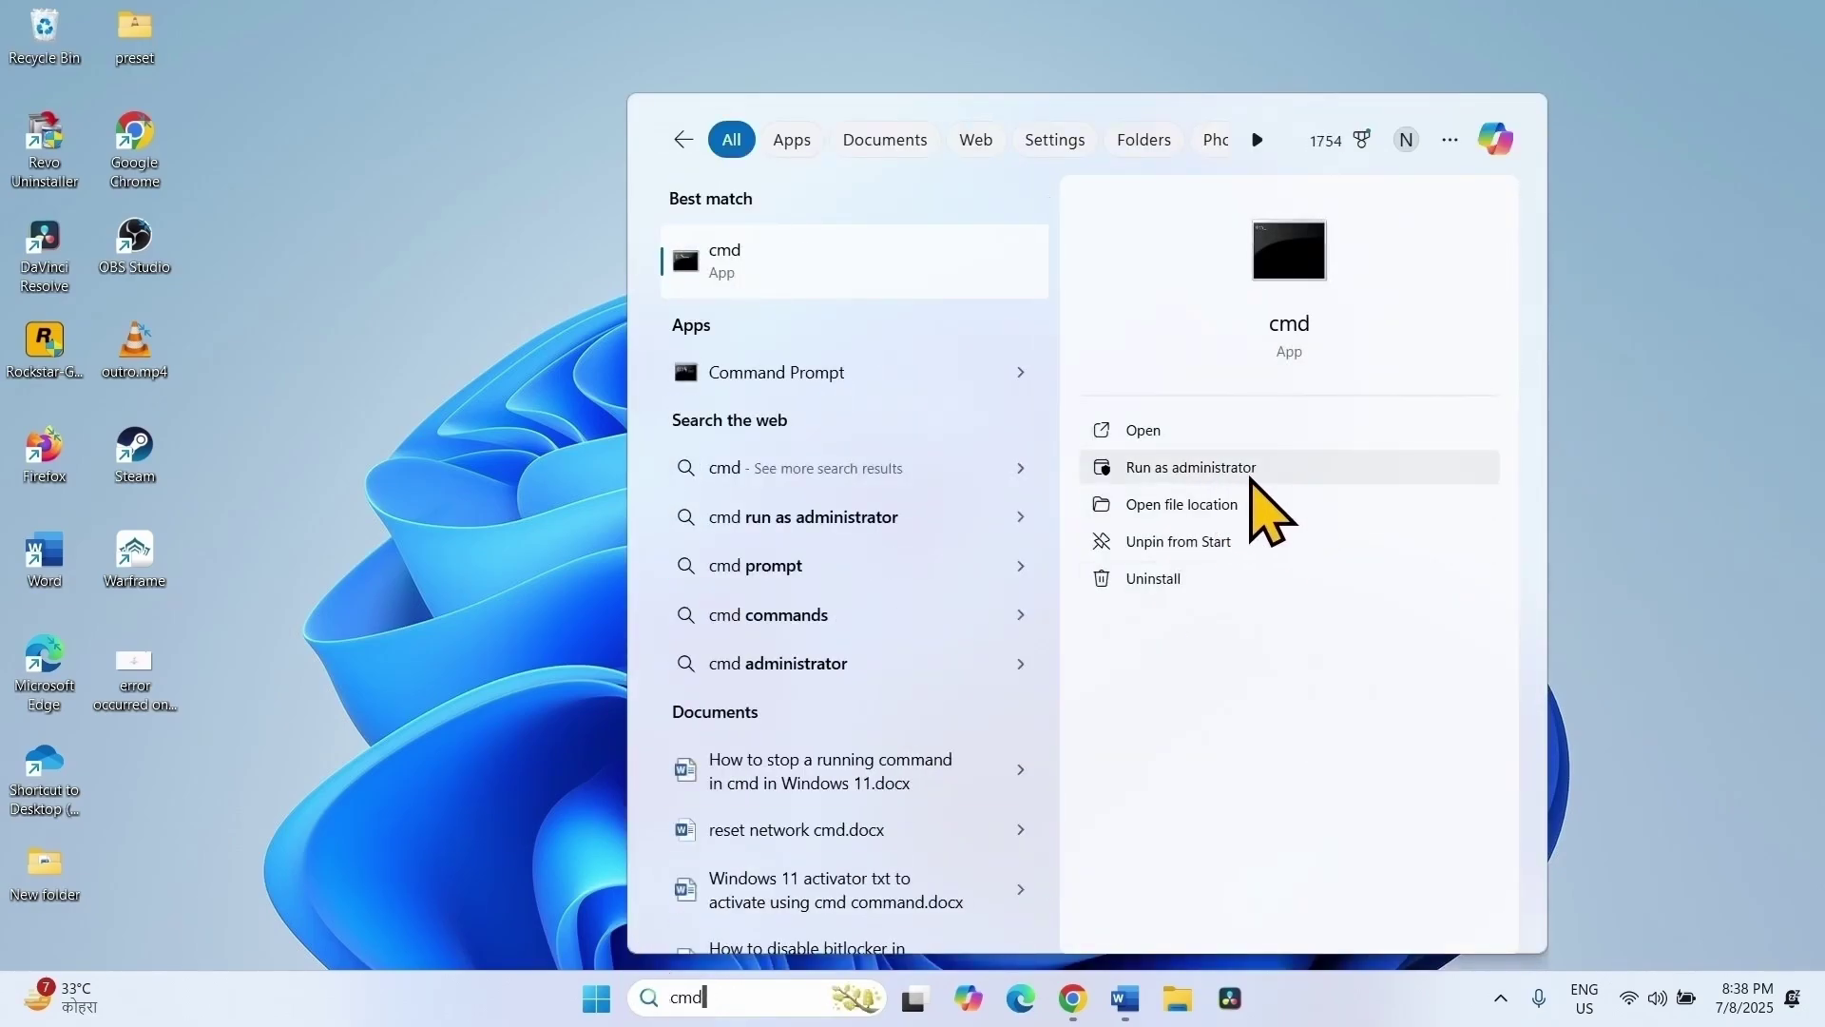
left_click(1229, 469)
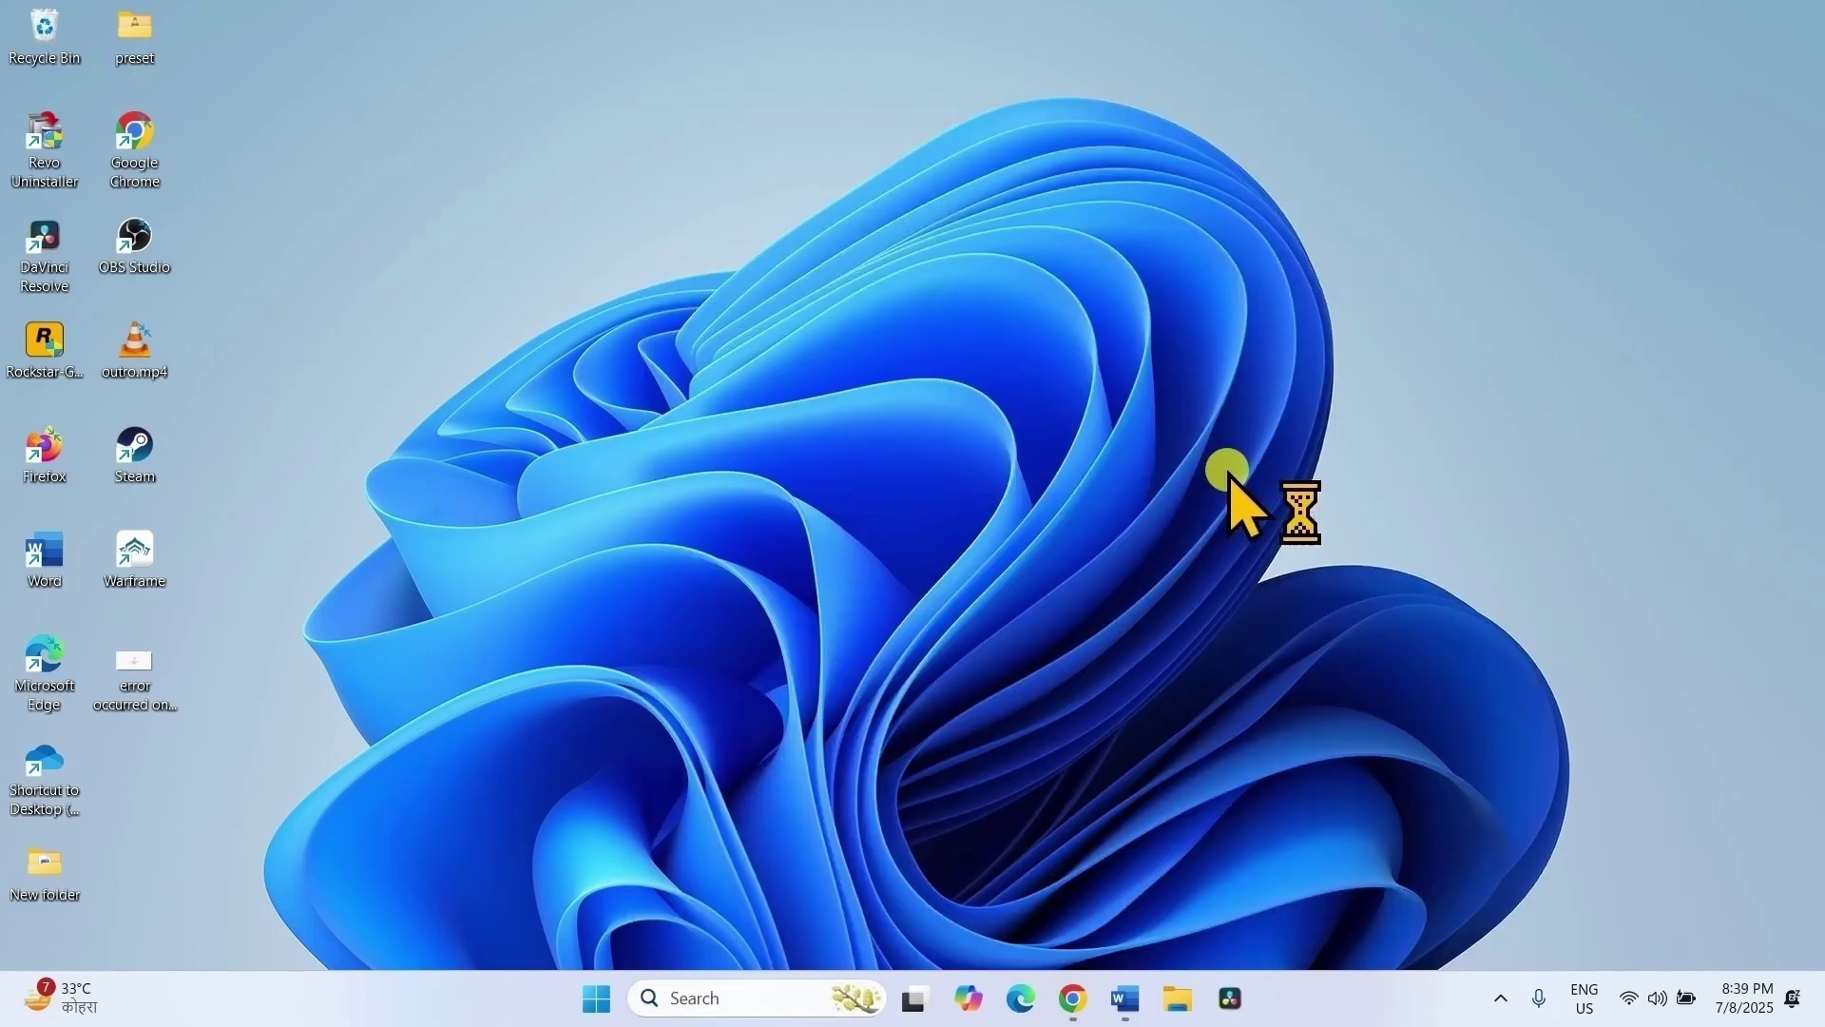
left_click(779, 695)
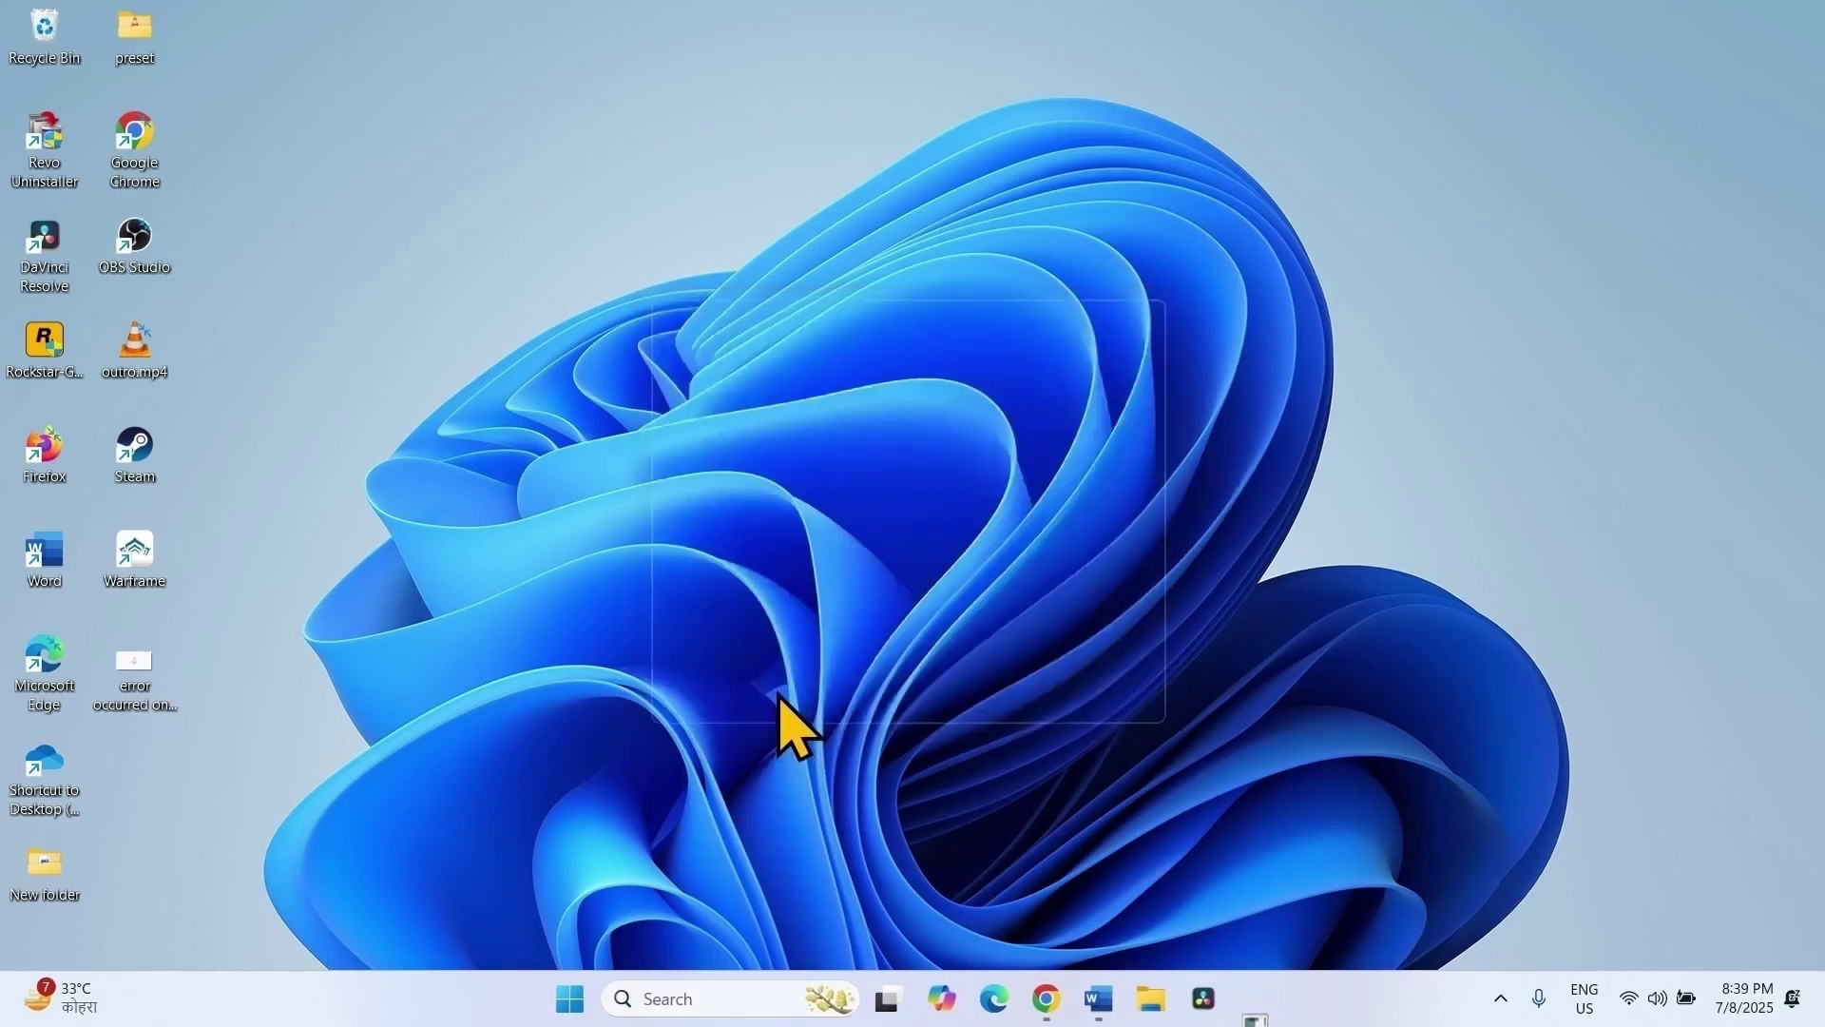
left_click_drag(880, 236, 759, 202)
left_click_drag(1173, 493, 1072, 487)
left_click(569, 1000)
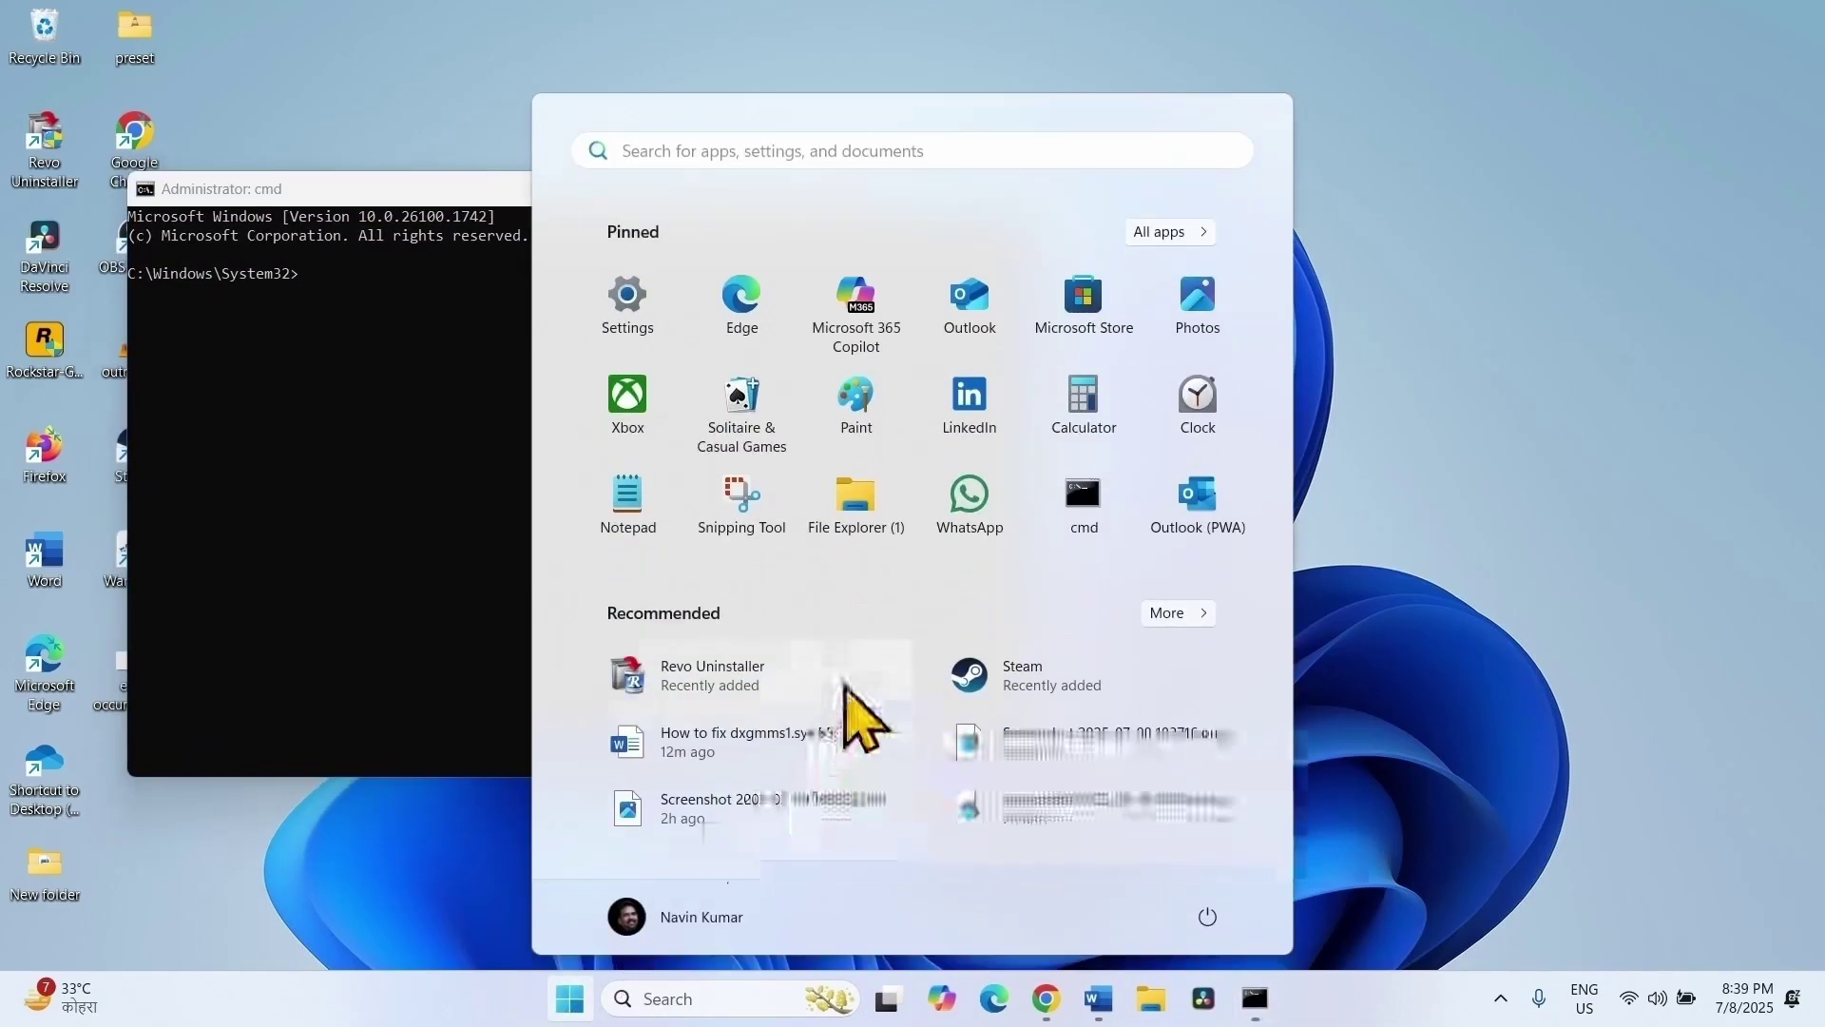
left_click(623, 499)
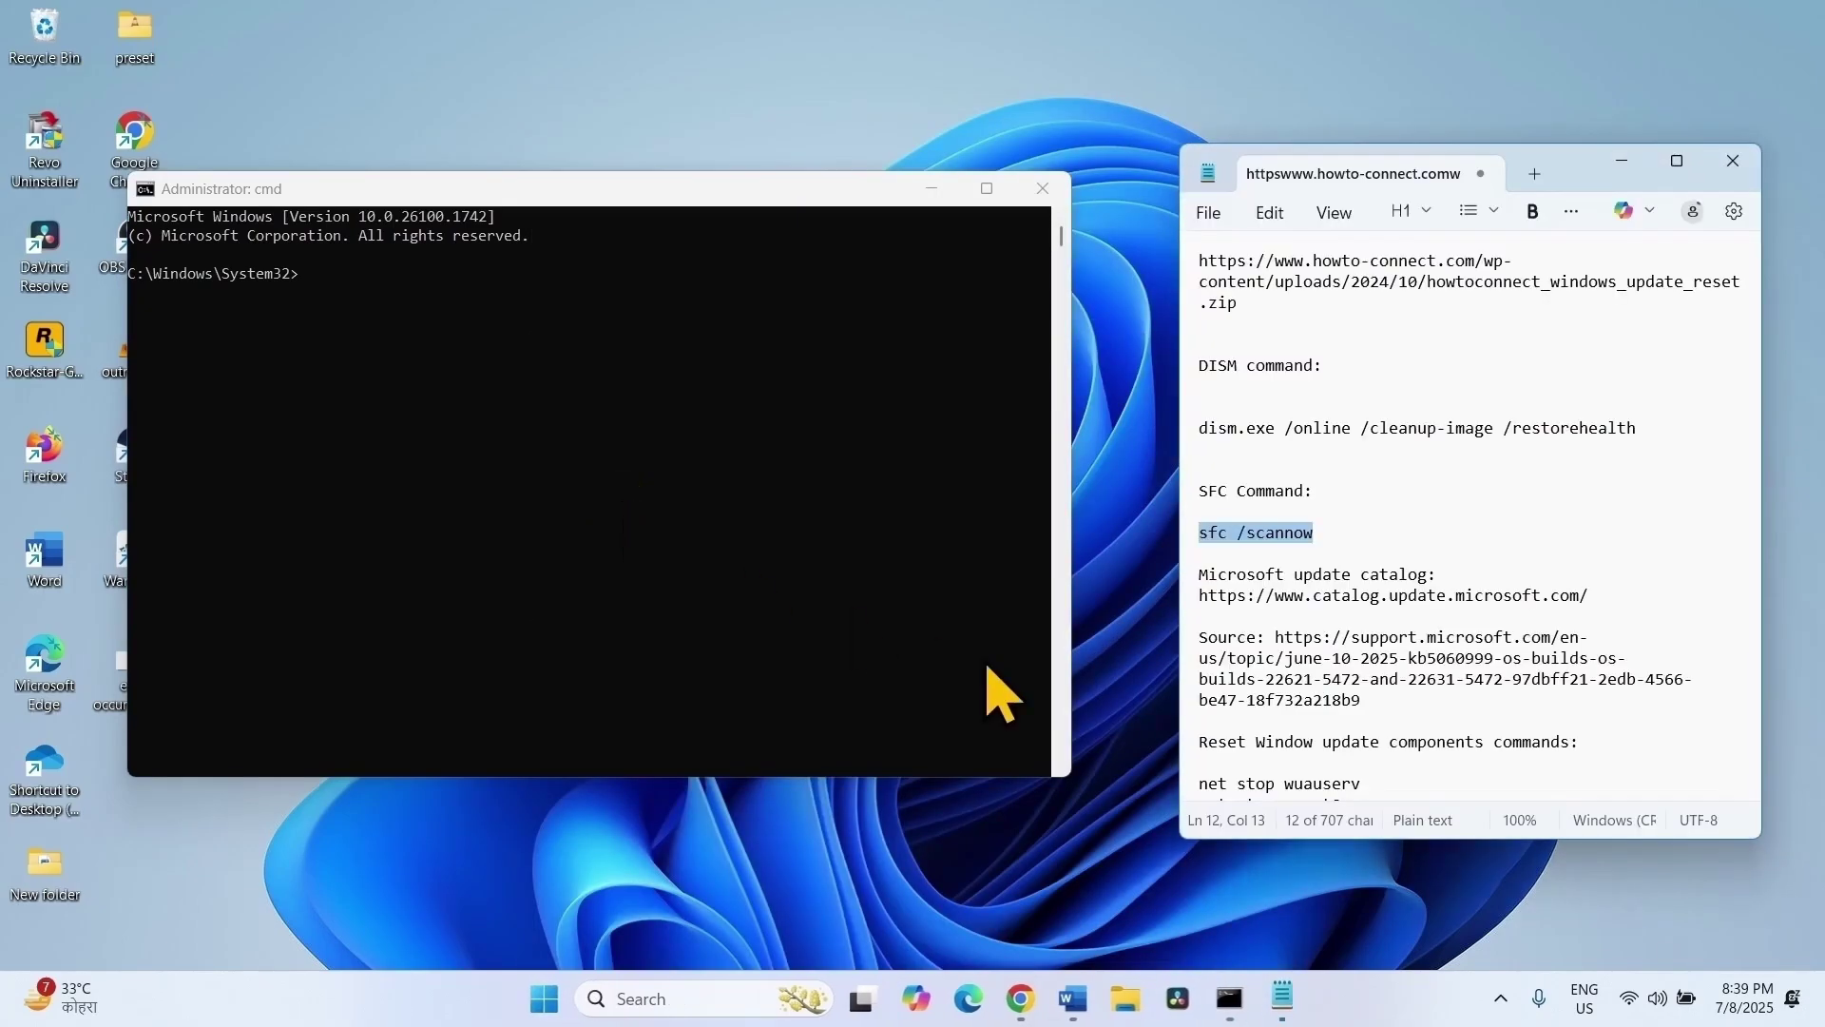
Stop the Windows Update service by running net stop wuauserv copied from Notepad
scroll(1212, 570, "down", 3)
left_click_drag(1199, 561, 1441, 787)
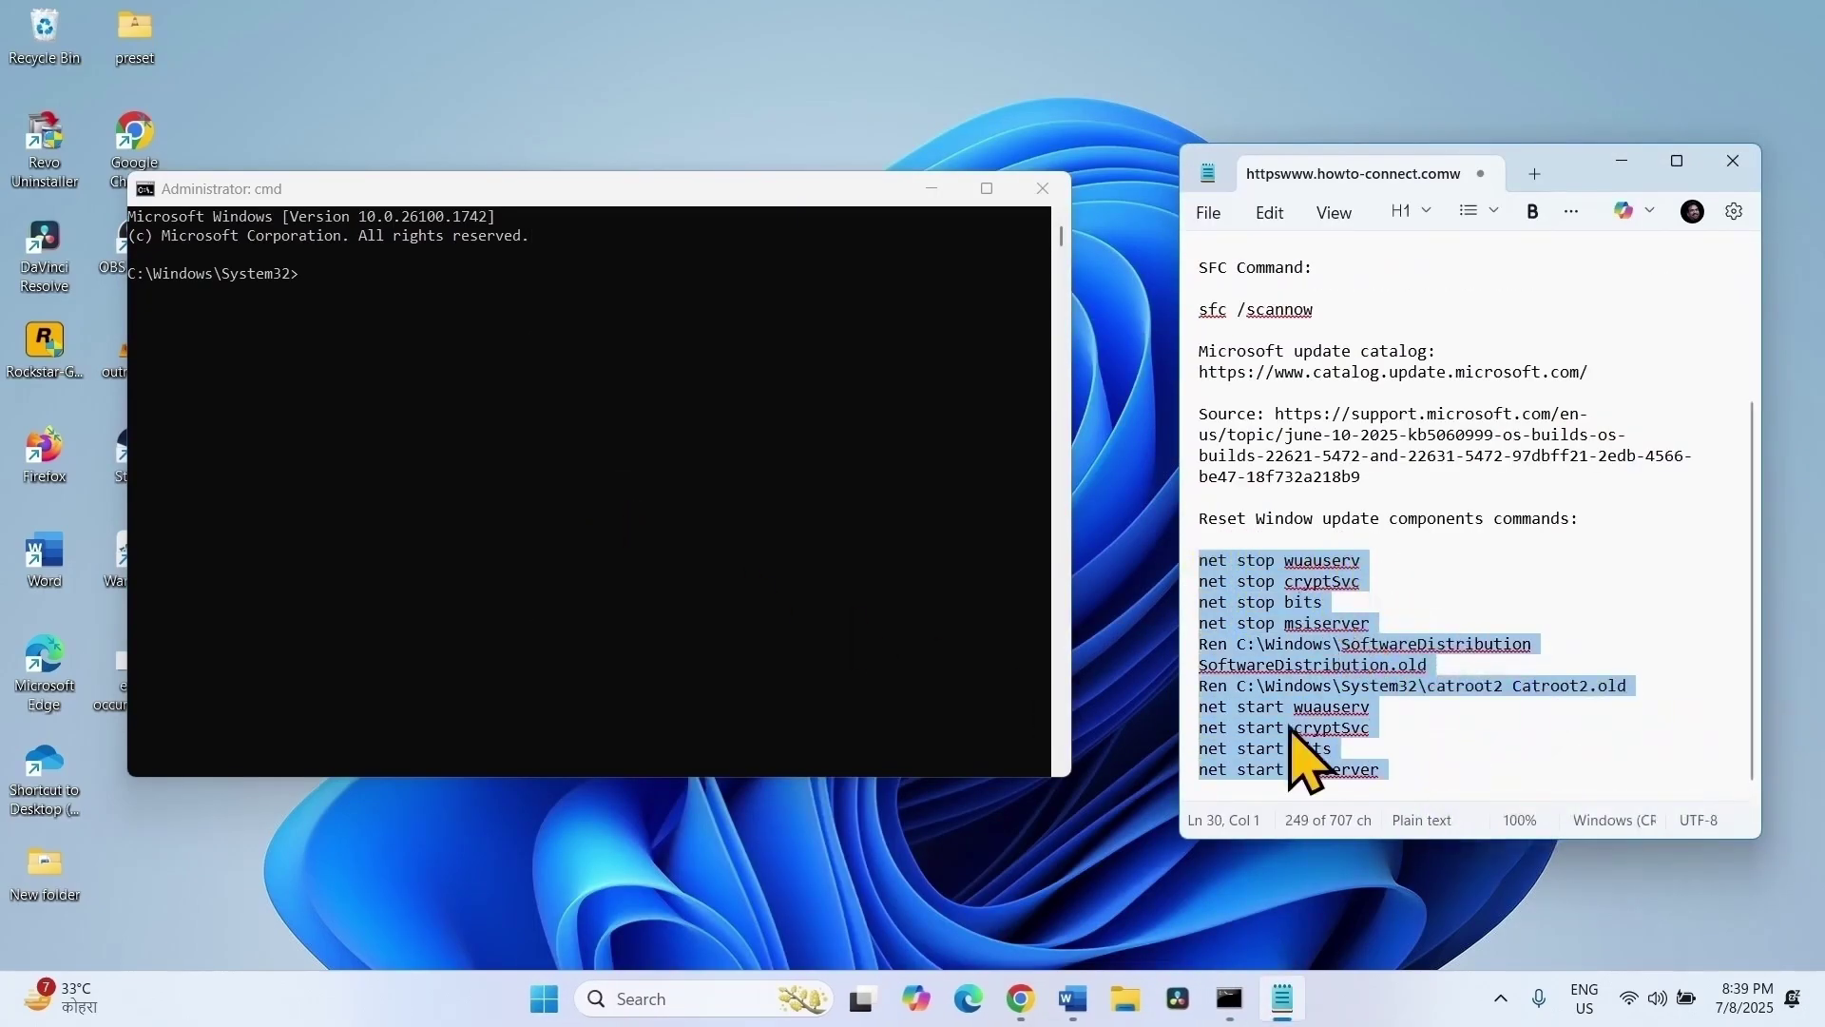
left_click(1398, 558)
left_click_drag(1393, 561, 1189, 563)
right_click(1214, 562)
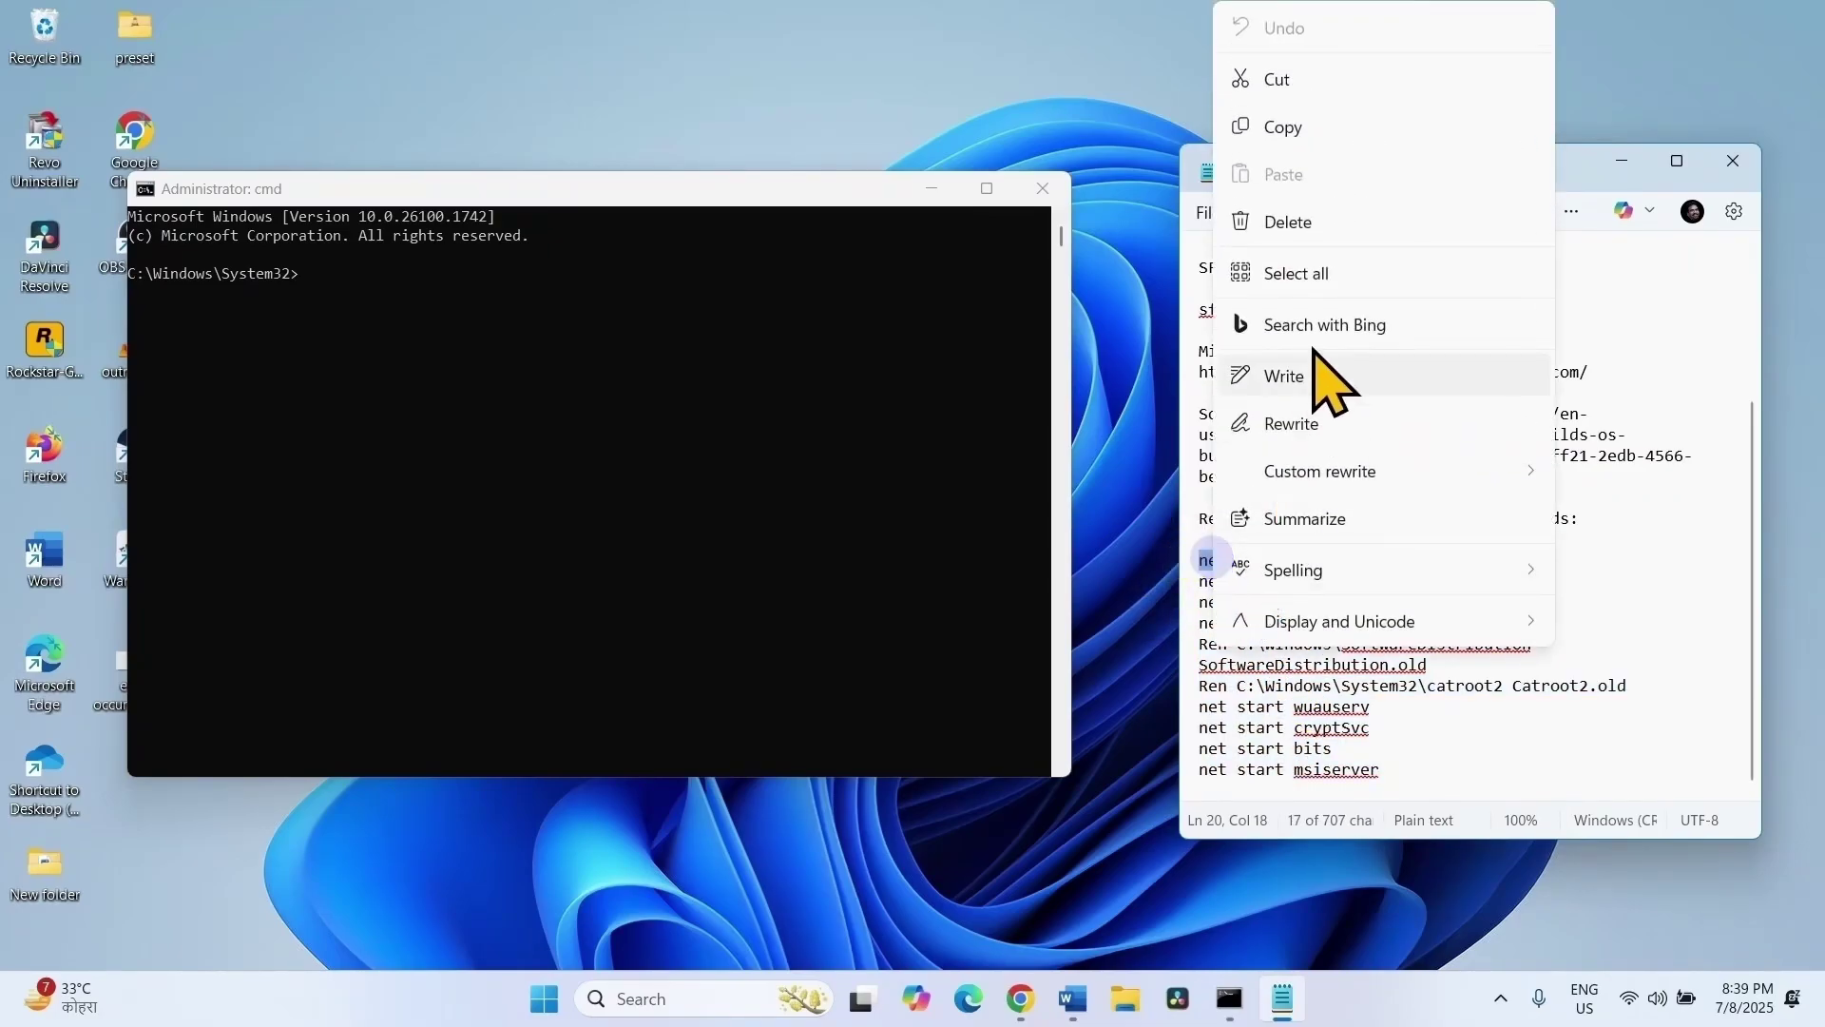
left_click(1307, 122)
left_click(333, 271)
right_click(354, 318)
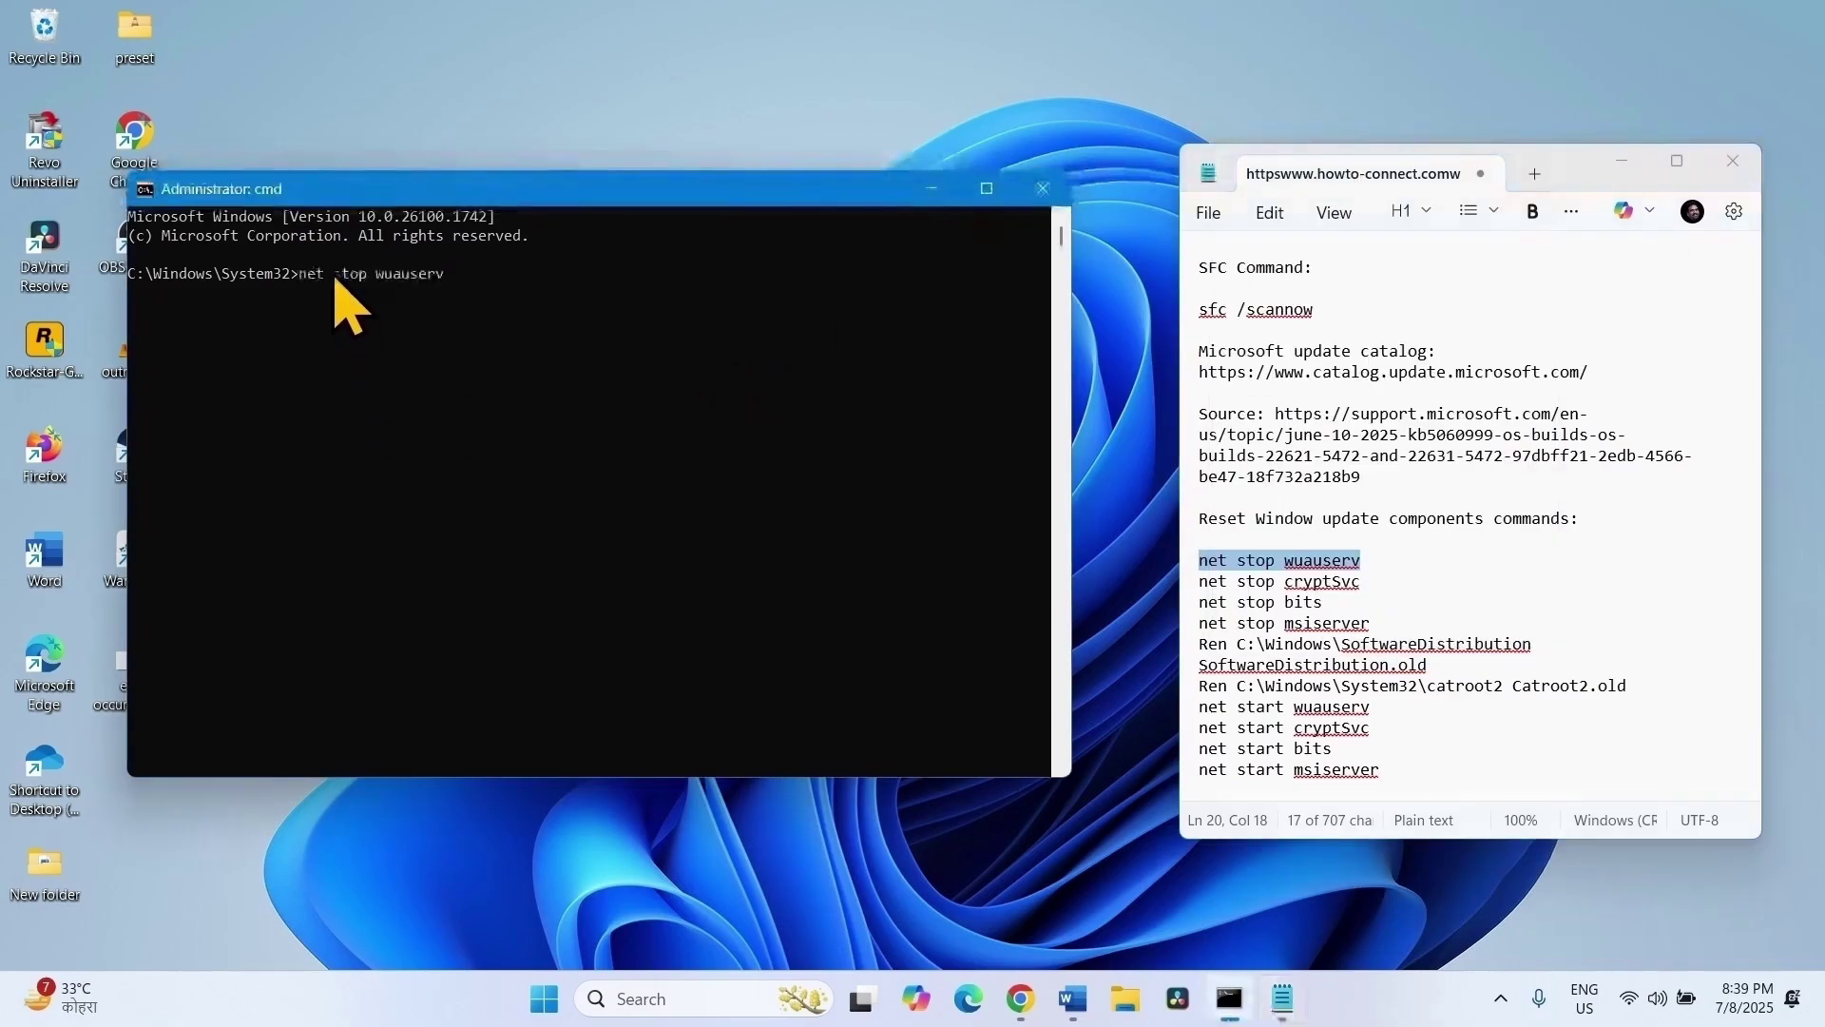
key("Return")
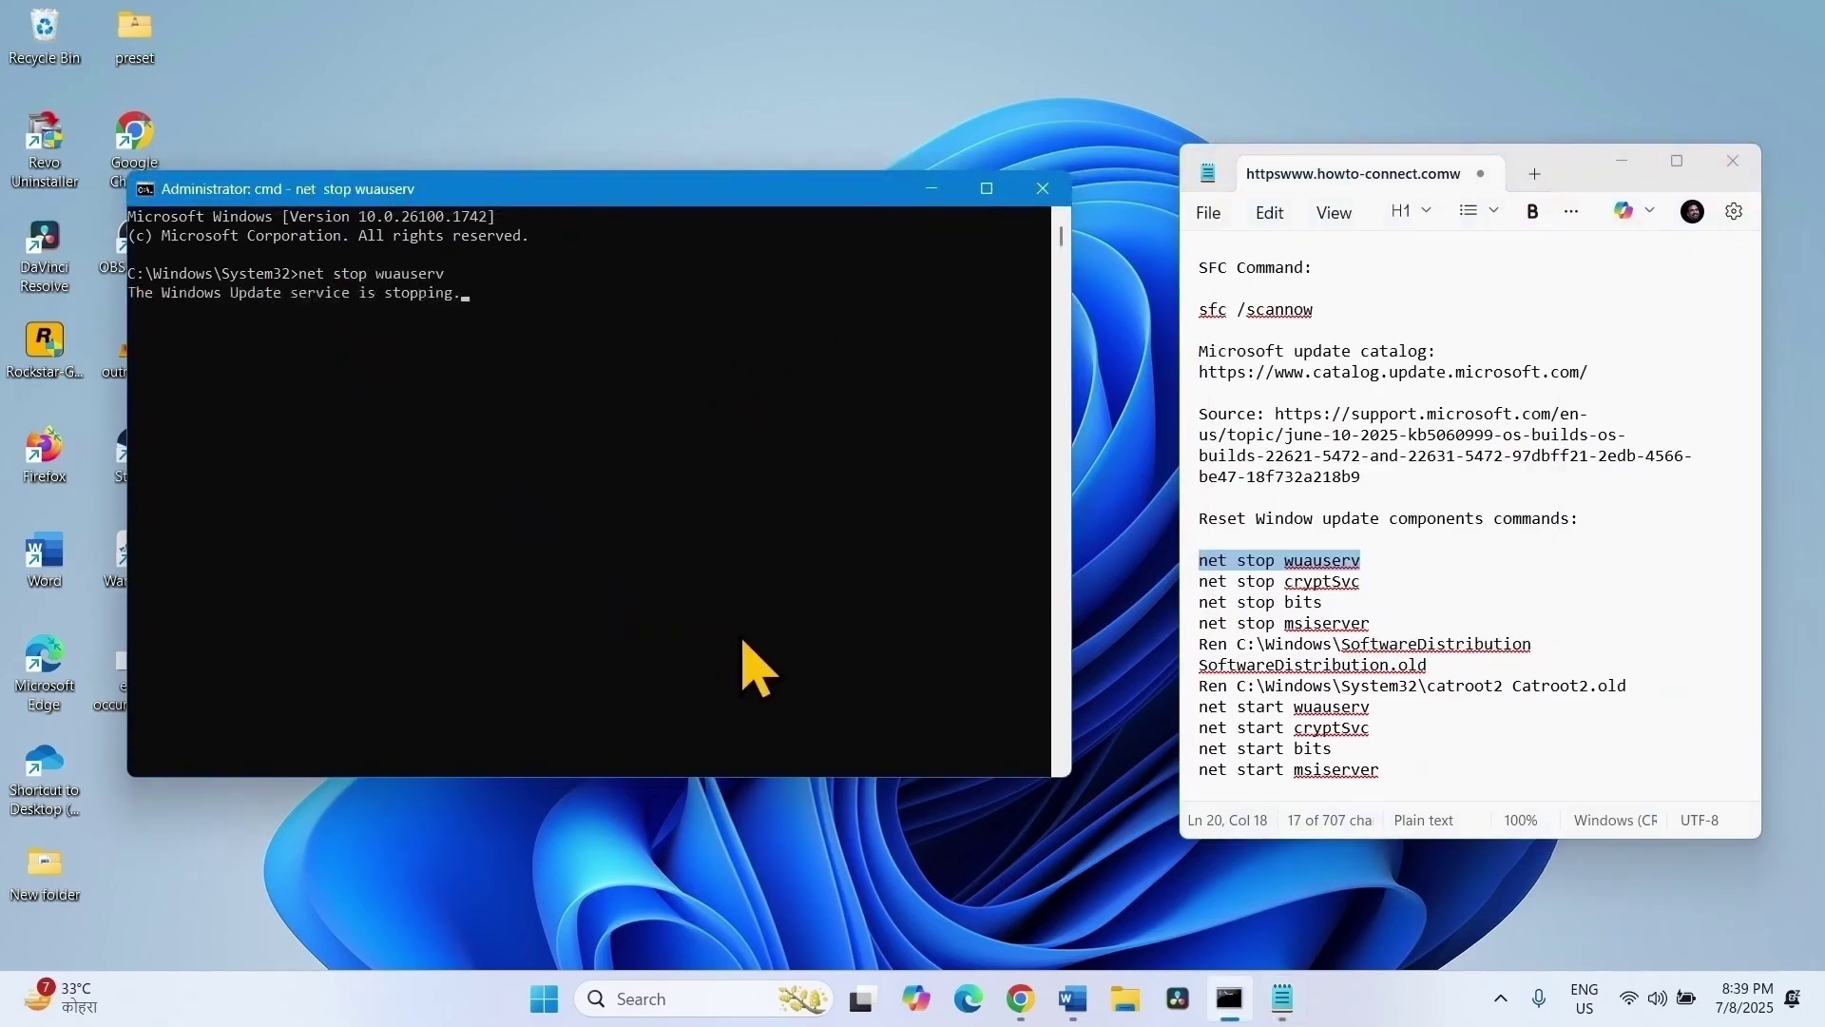
Stop Cryptographic Services with net stop cryptSvc, answering Y for dependent services
left_click_drag(1361, 580, 1188, 583)
right_click(1205, 576)
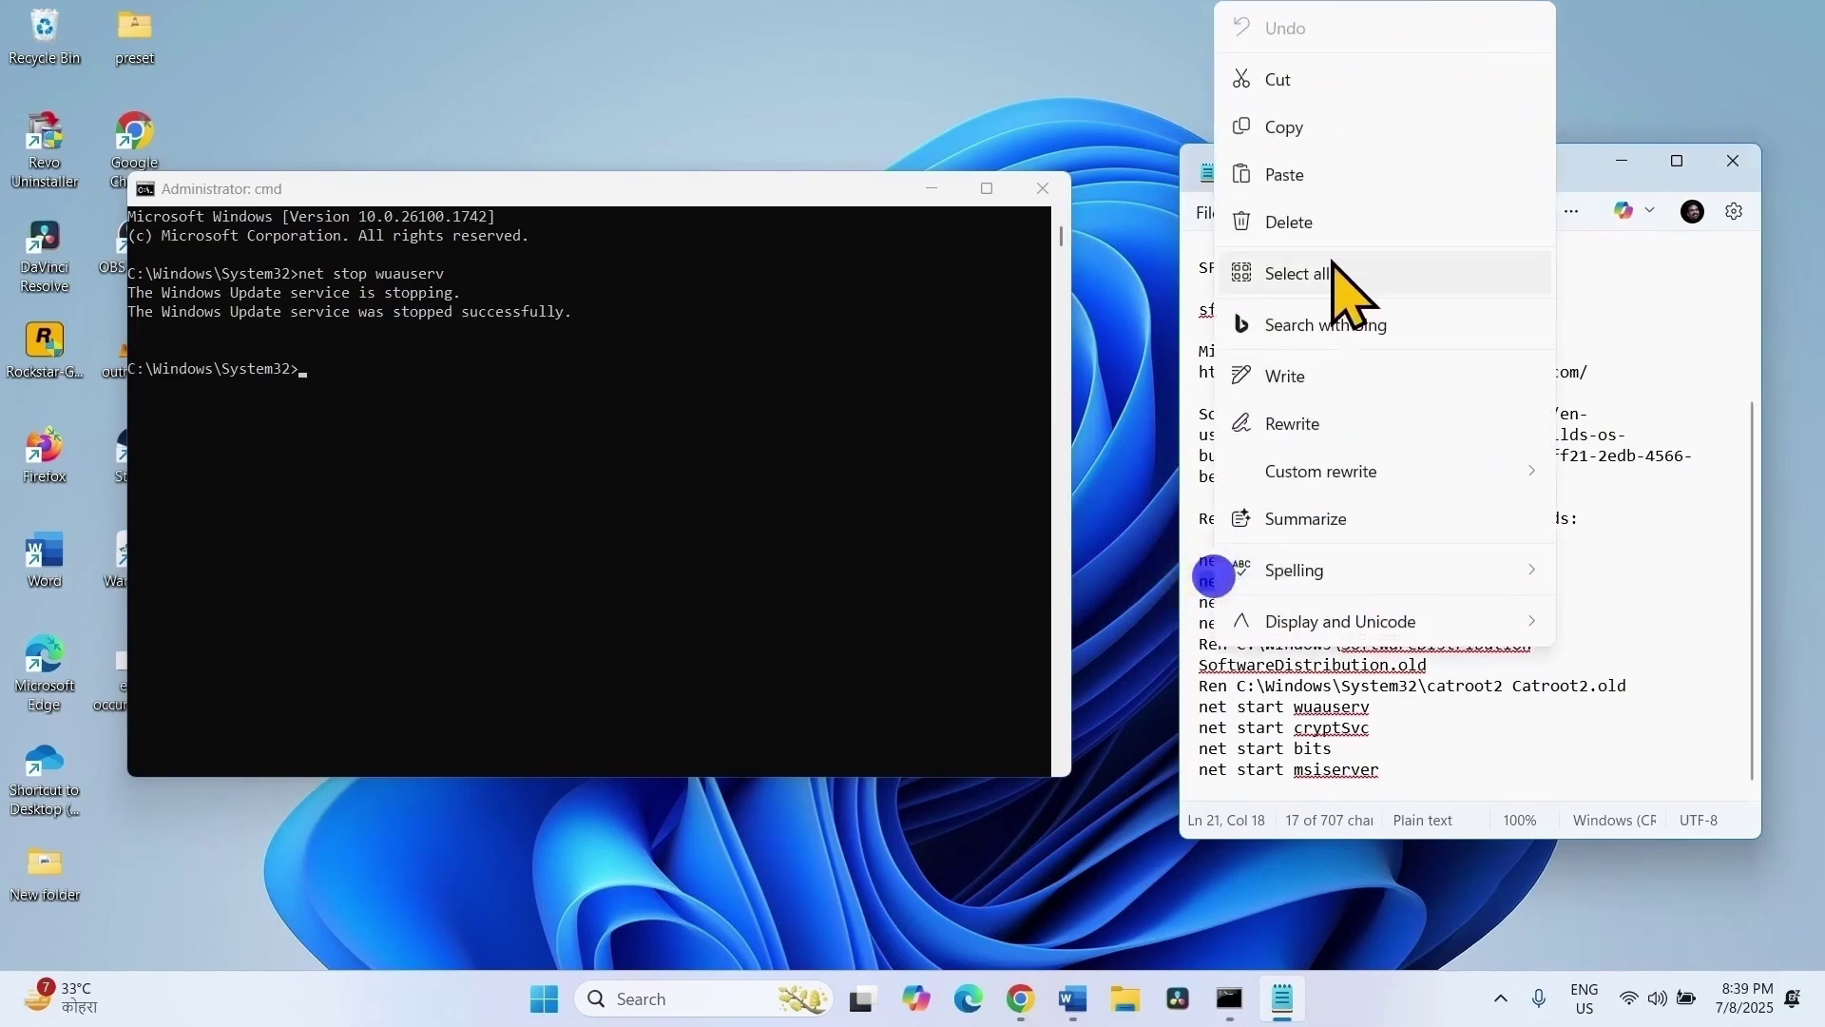
left_click(1331, 136)
left_click(393, 379)
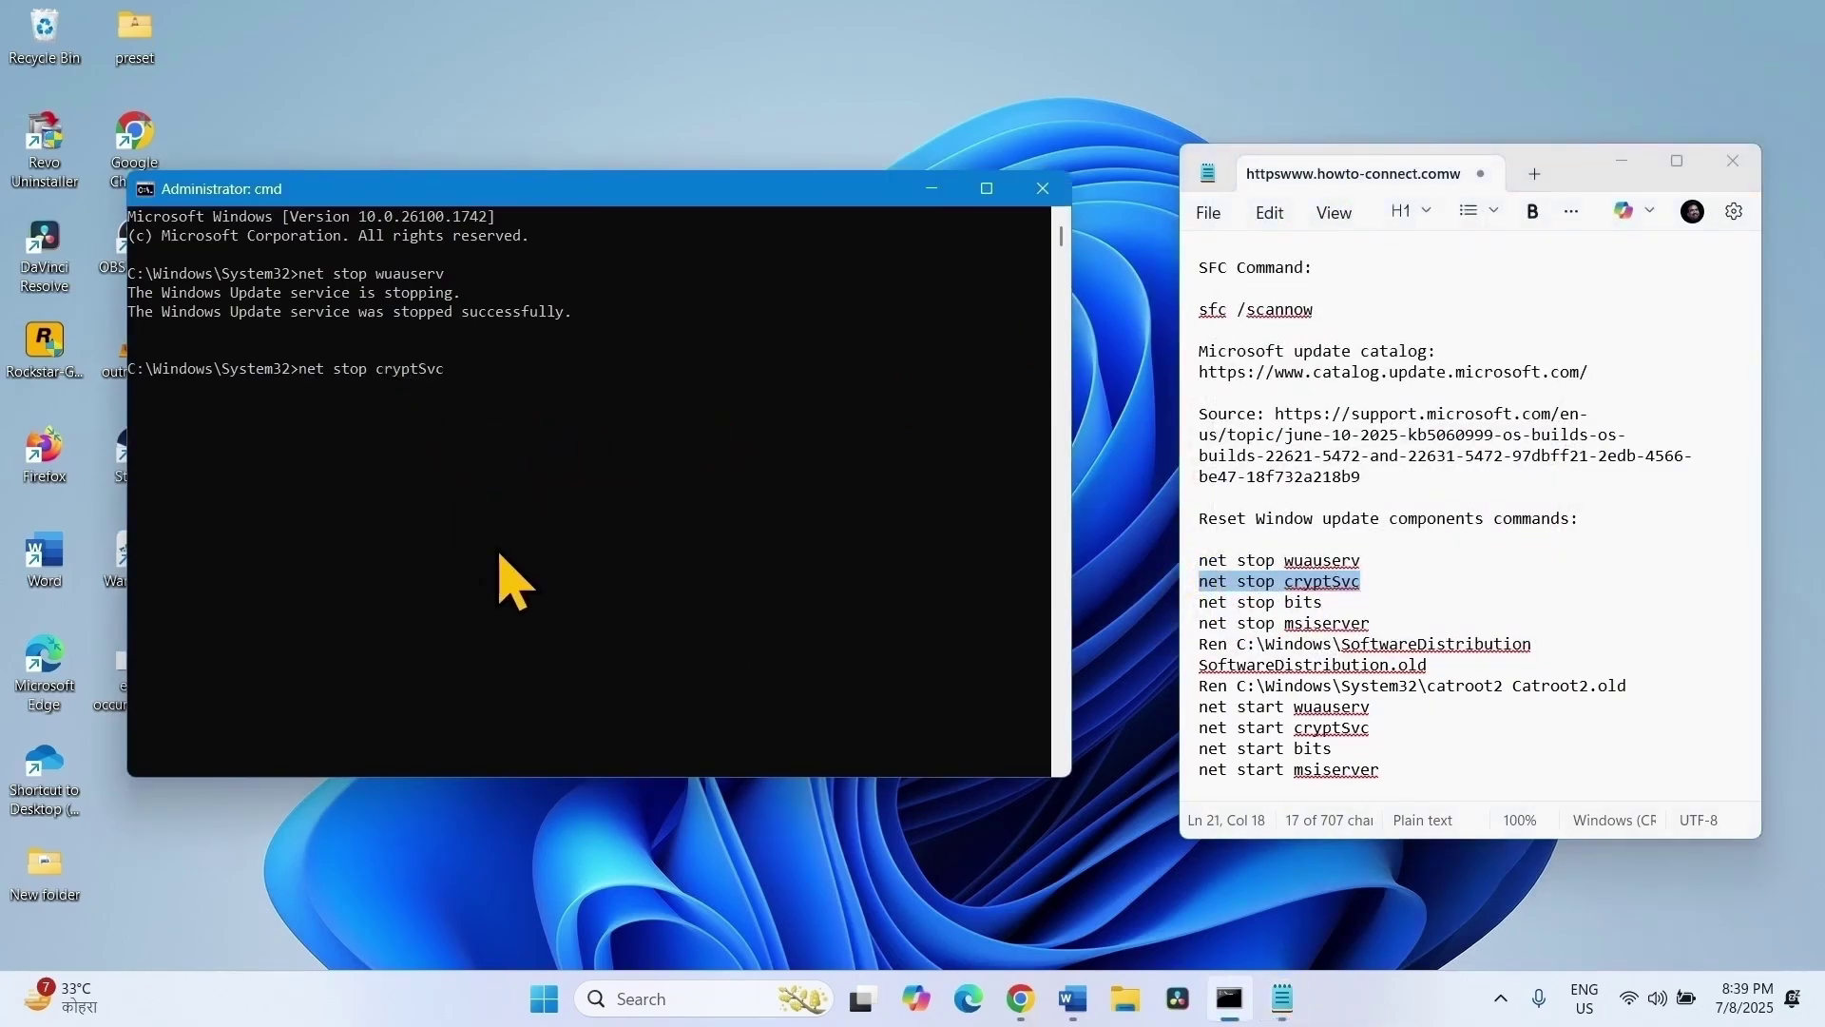
key("Return")
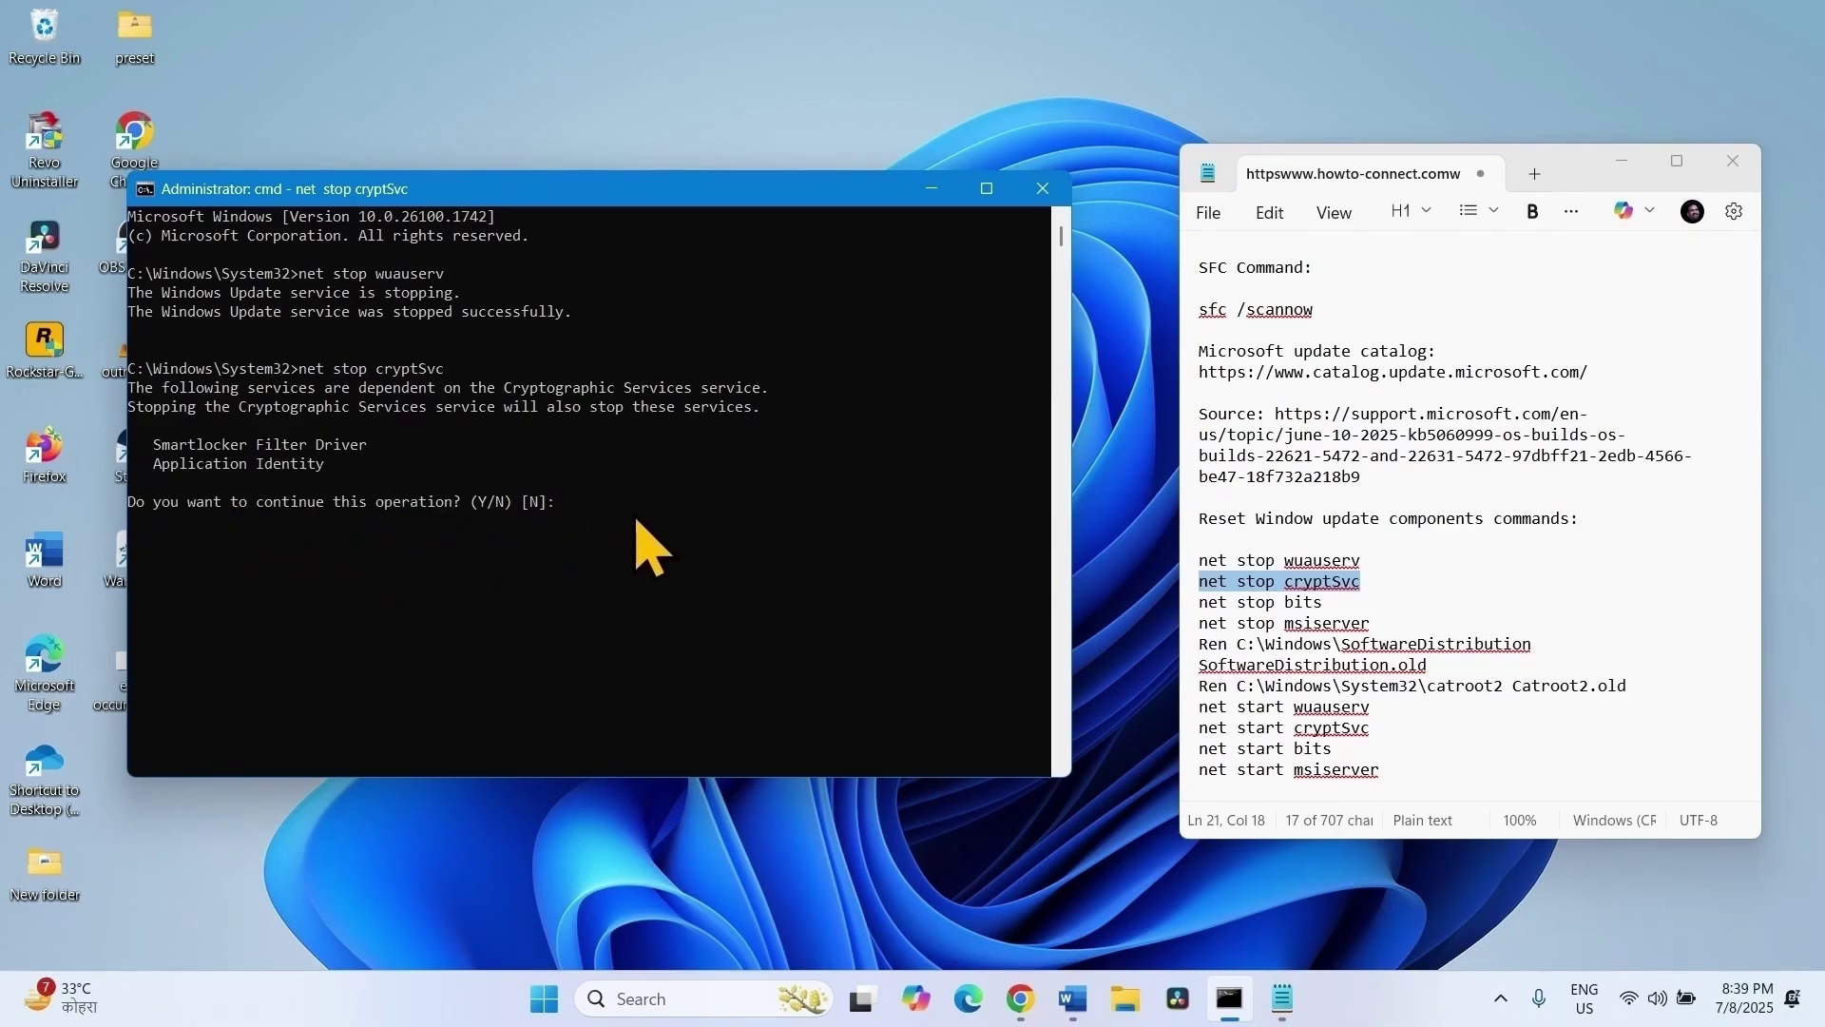
type("Y")
key("Return")
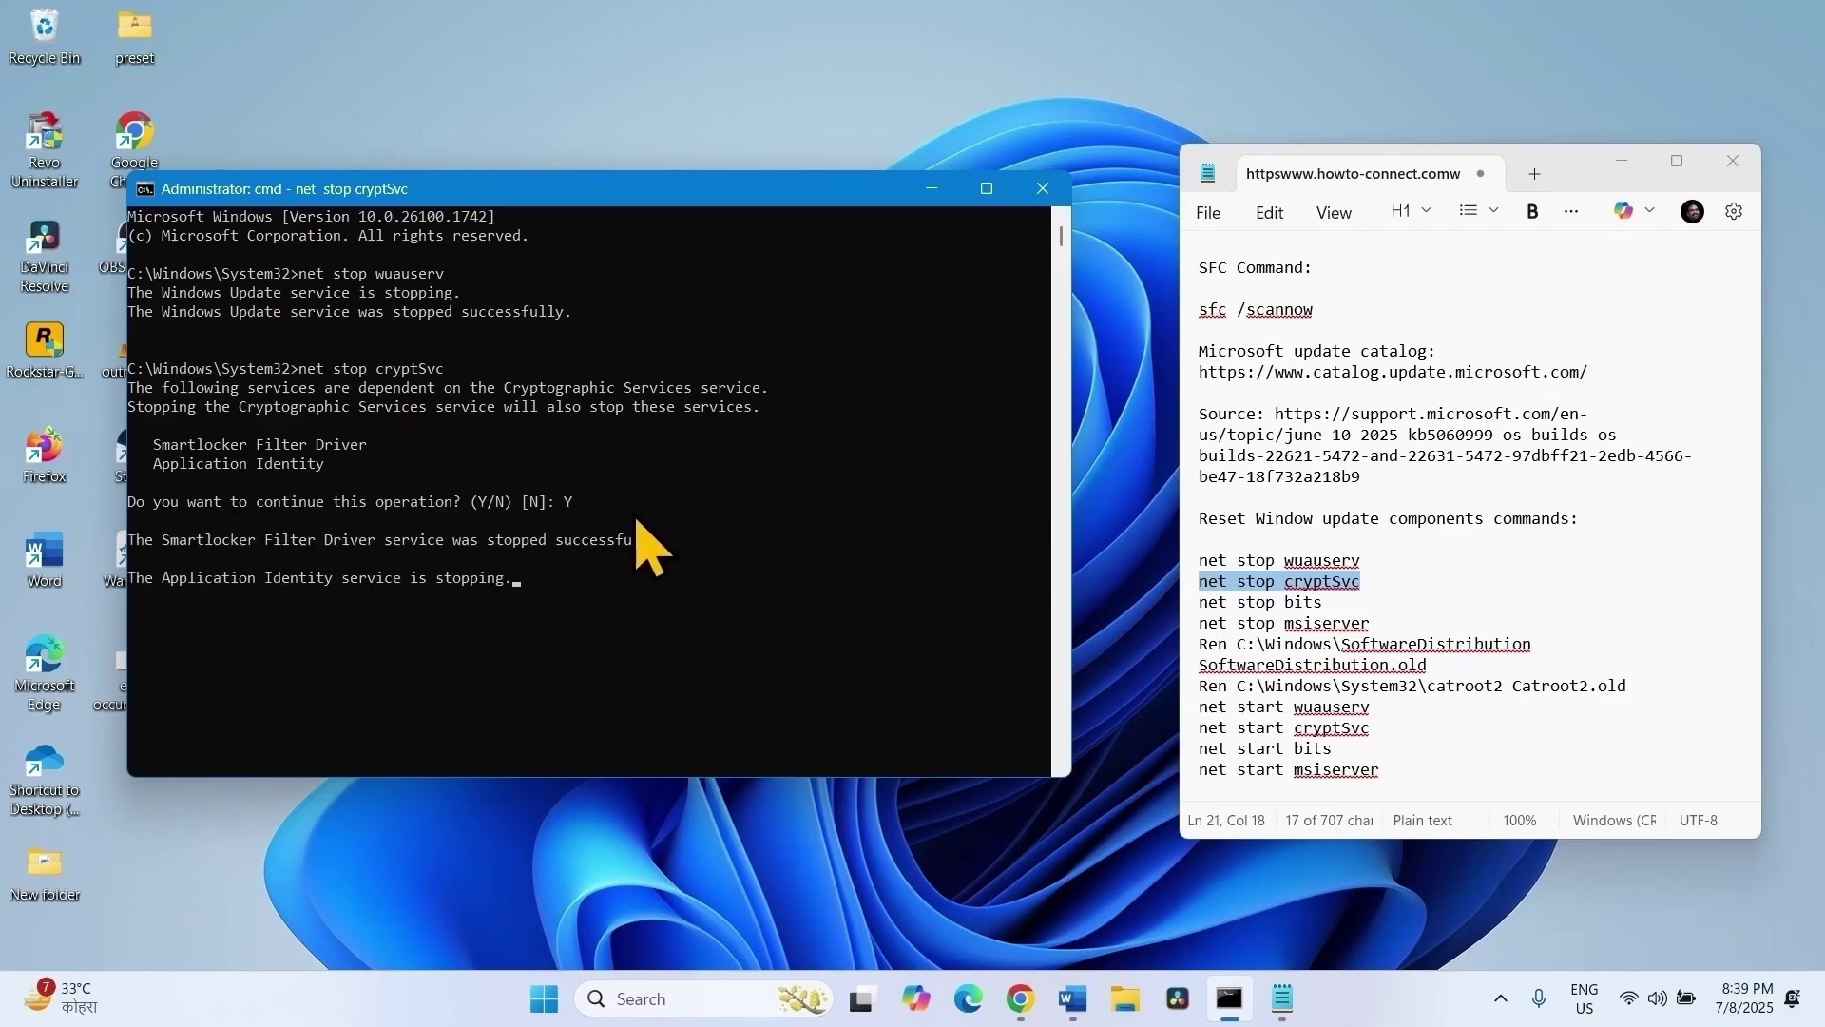
Run net stop bits, which reports BITS was not started
left_click(1350, 601)
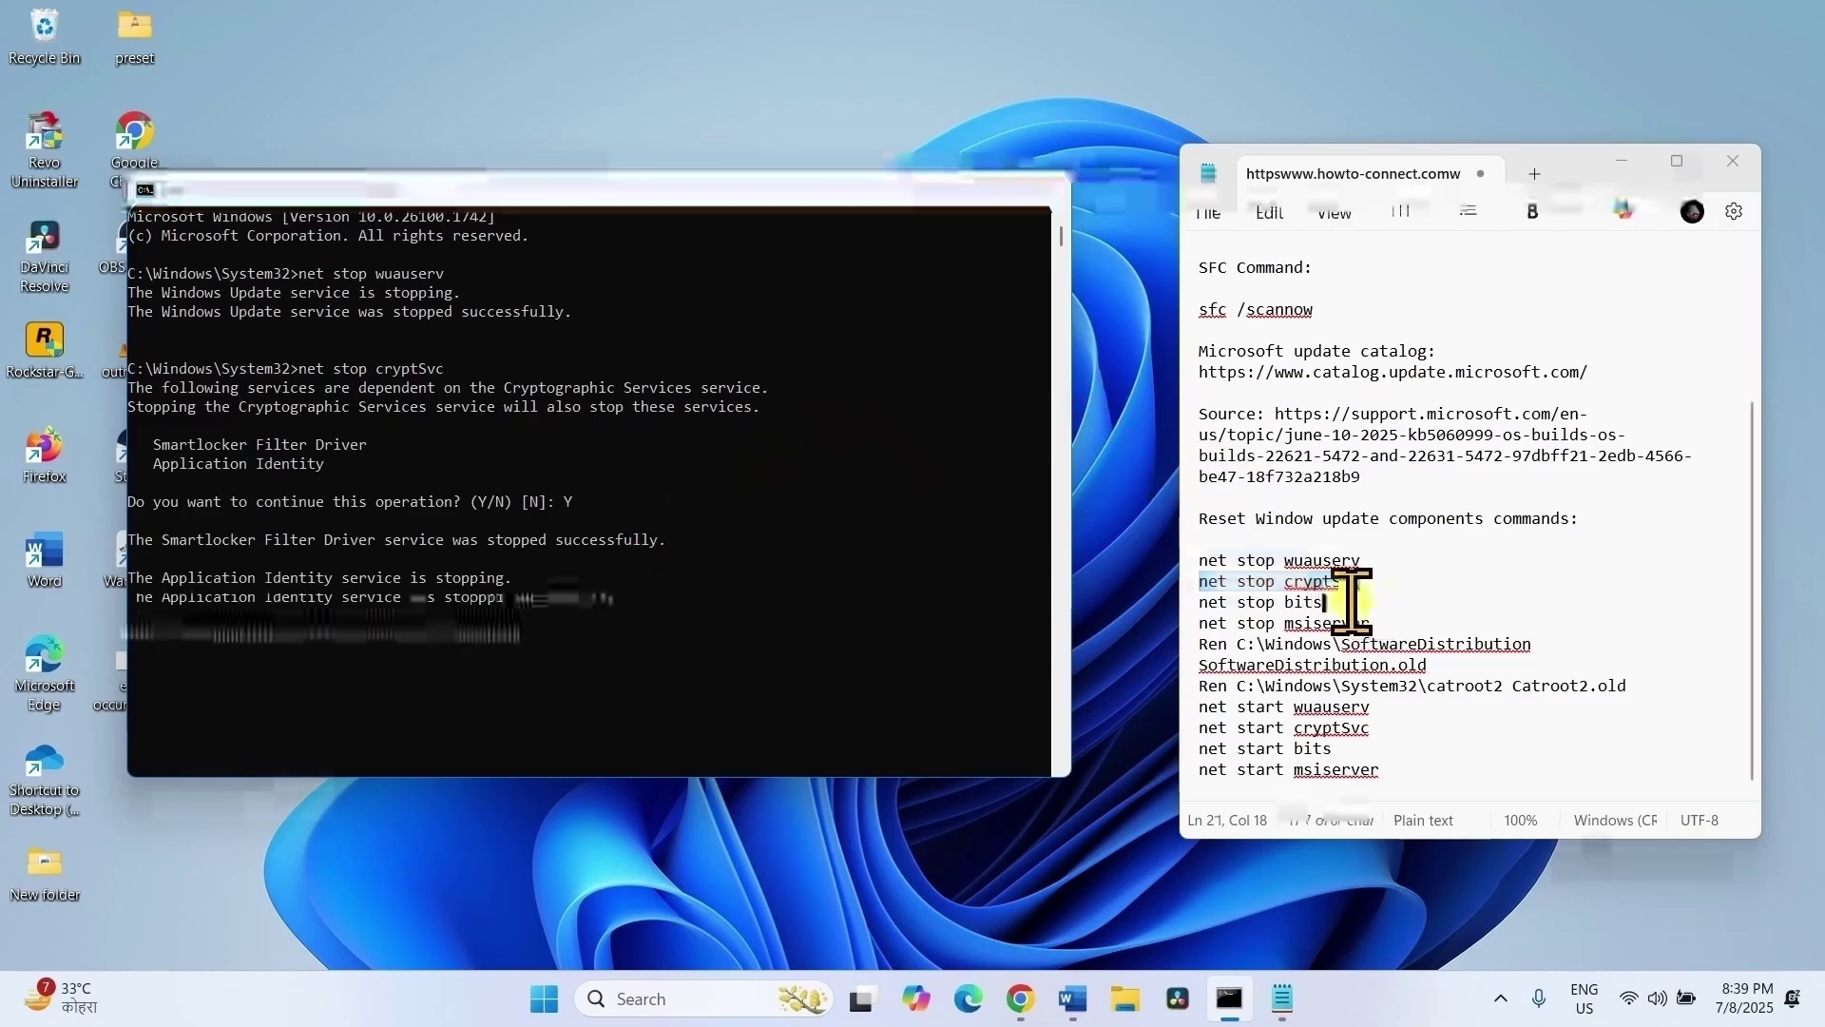
left_click_drag(1350, 601, 1226, 608)
right_click(1226, 609)
left_click(1307, 129)
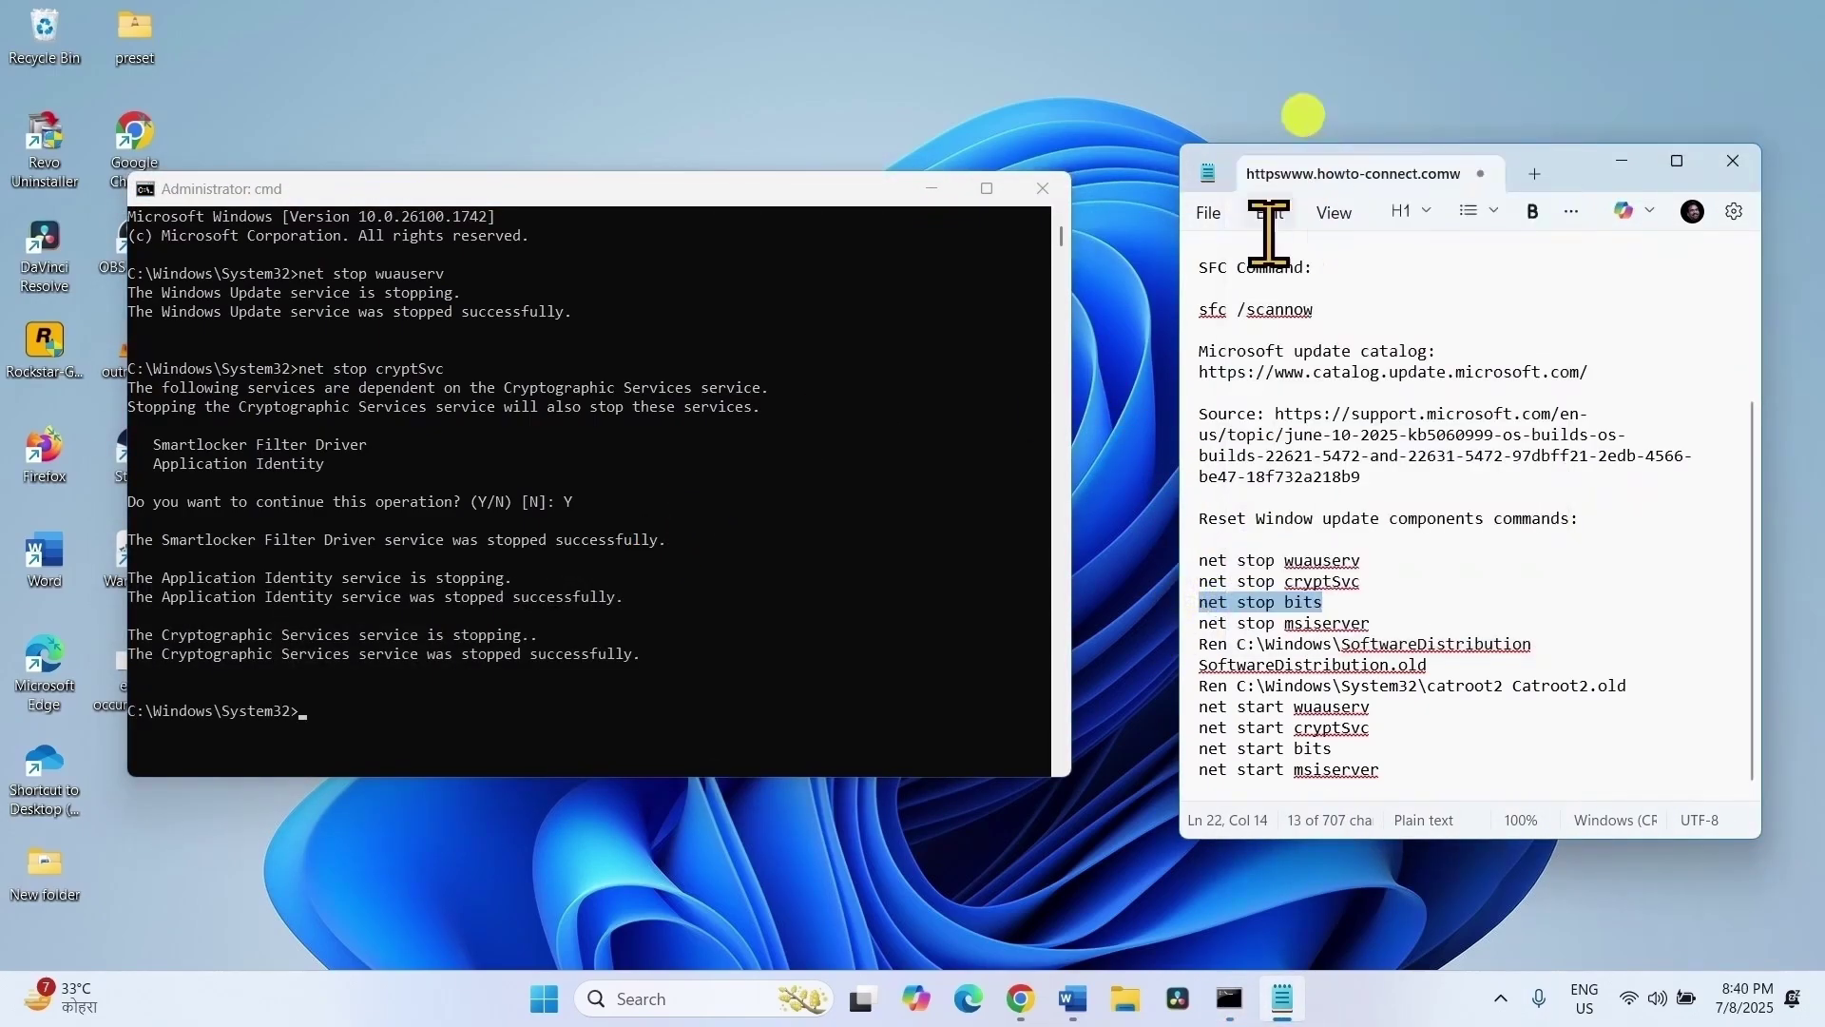
left_click(342, 745)
right_click(347, 751)
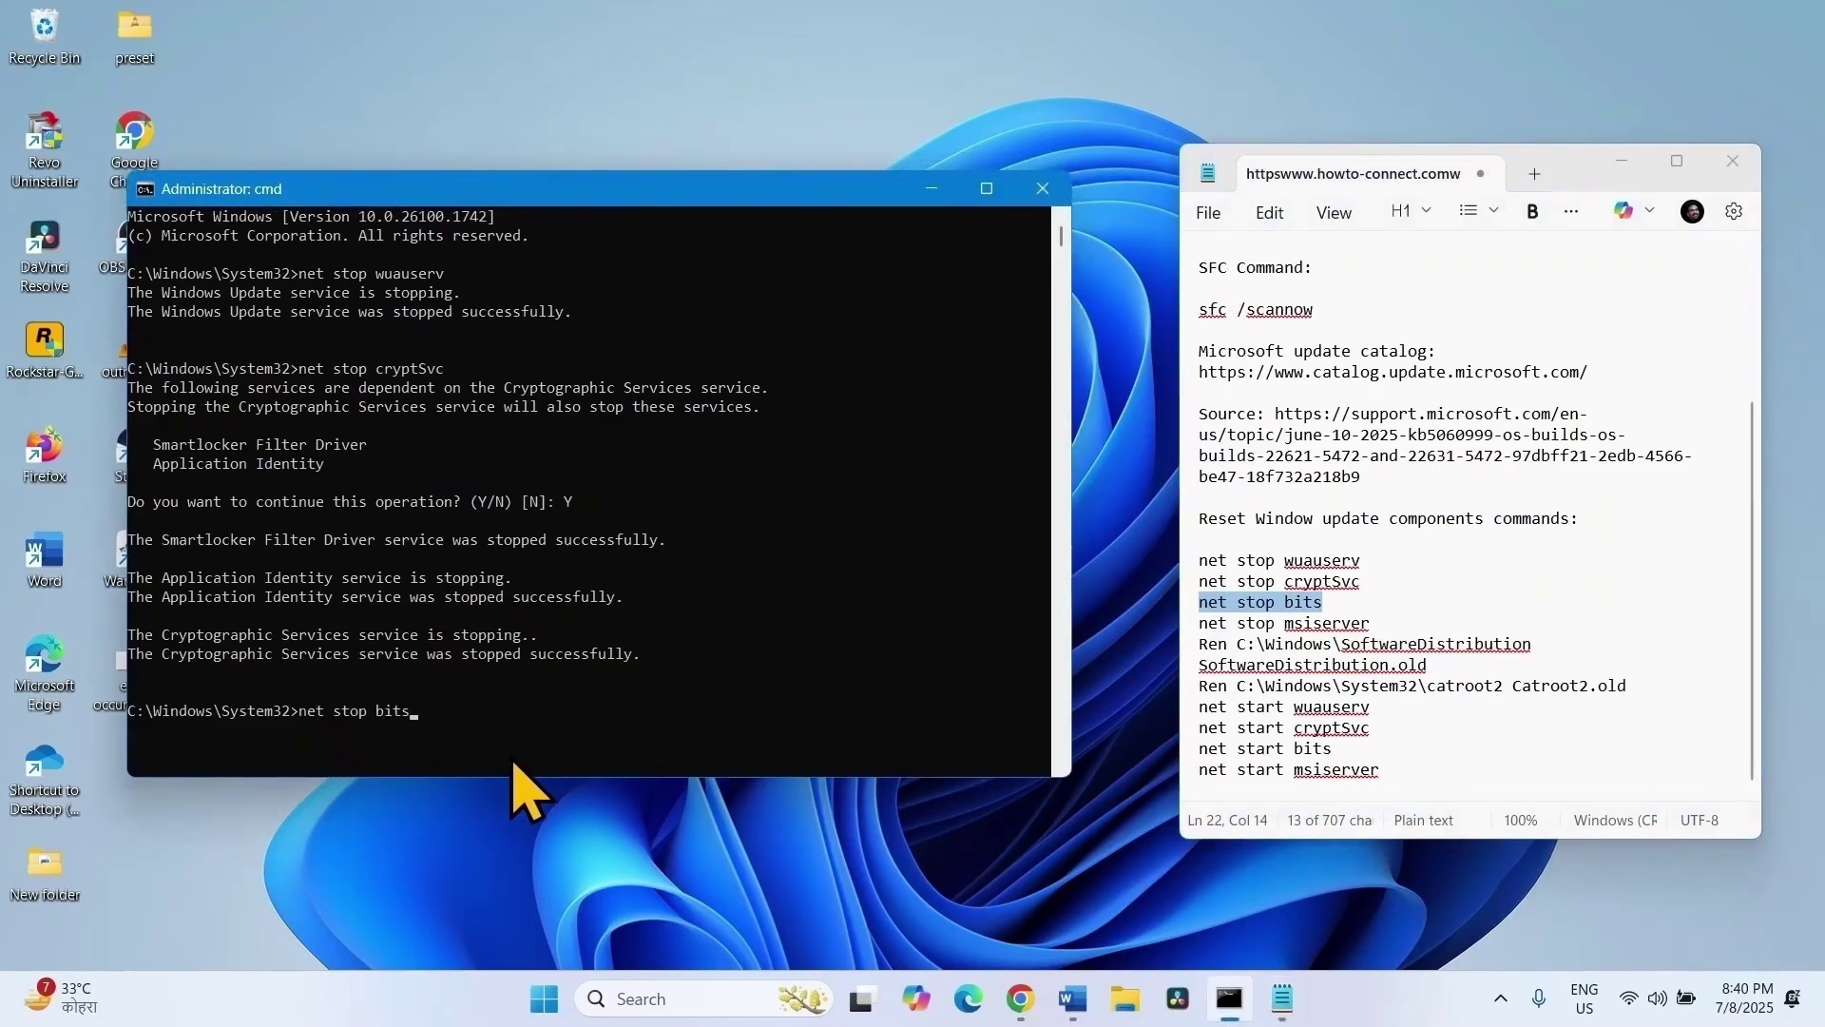
key("Return")
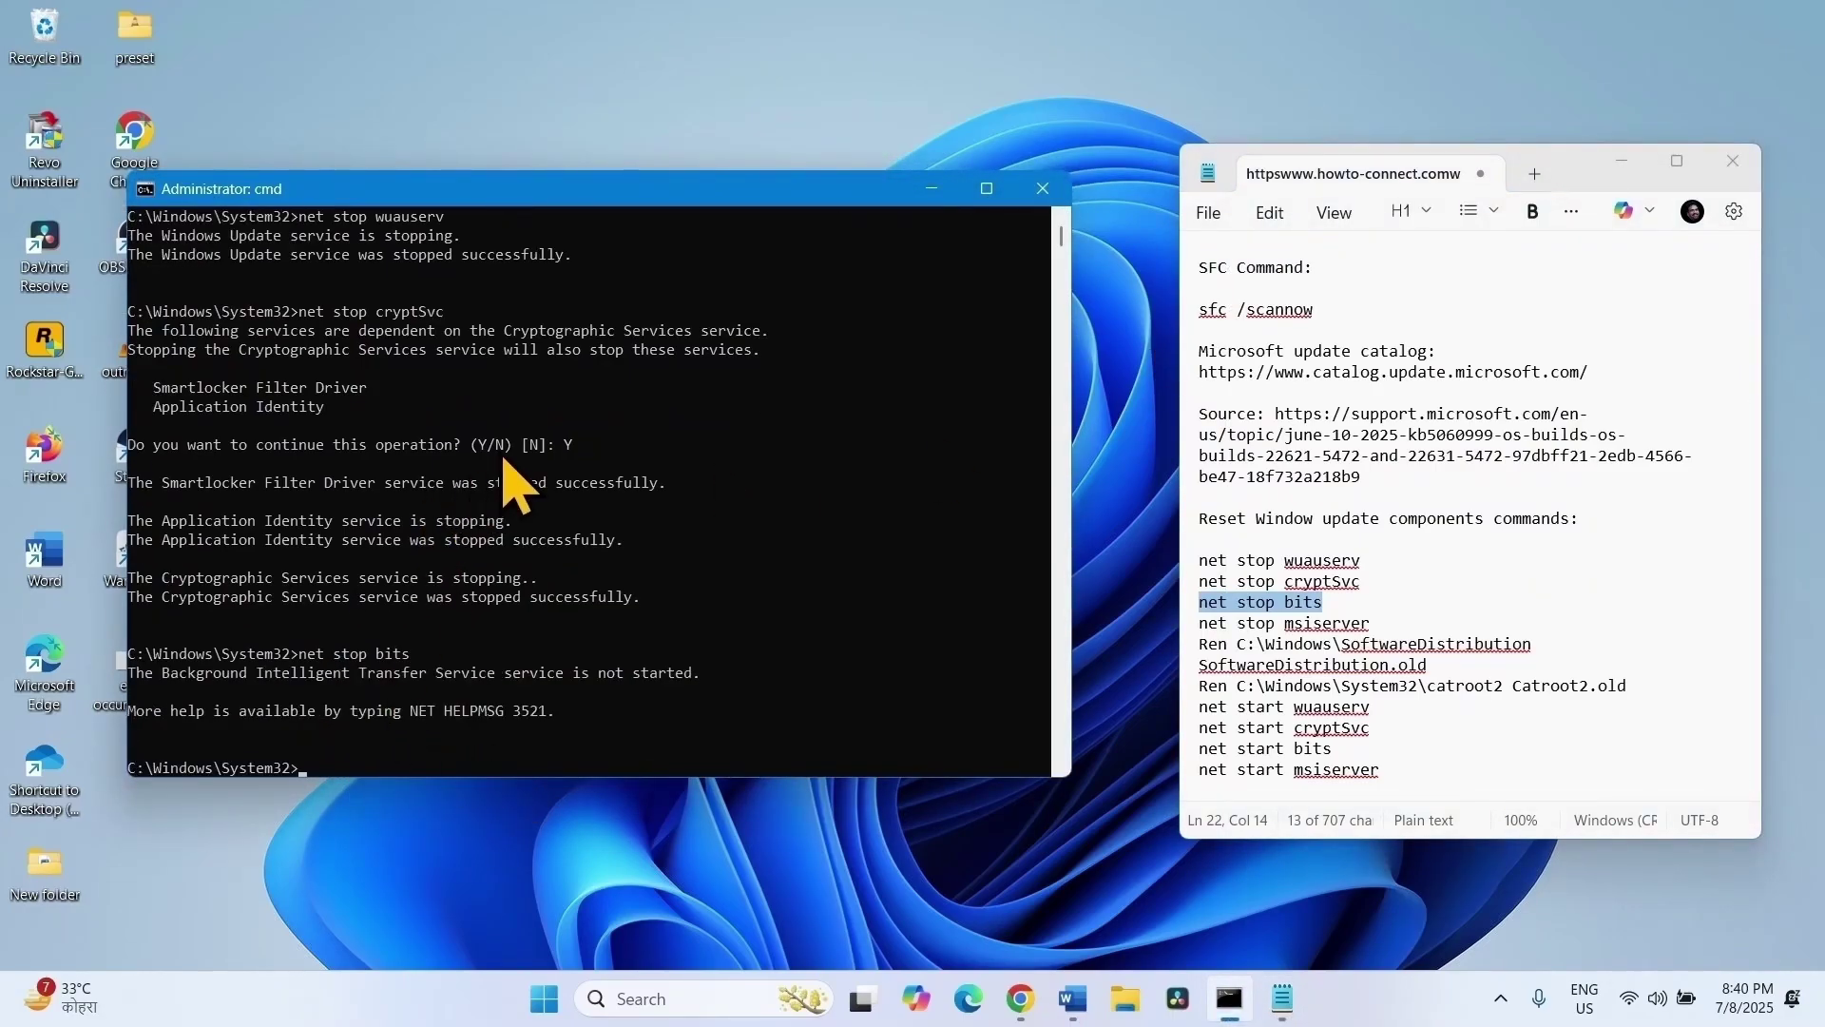
left_click(1341, 604)
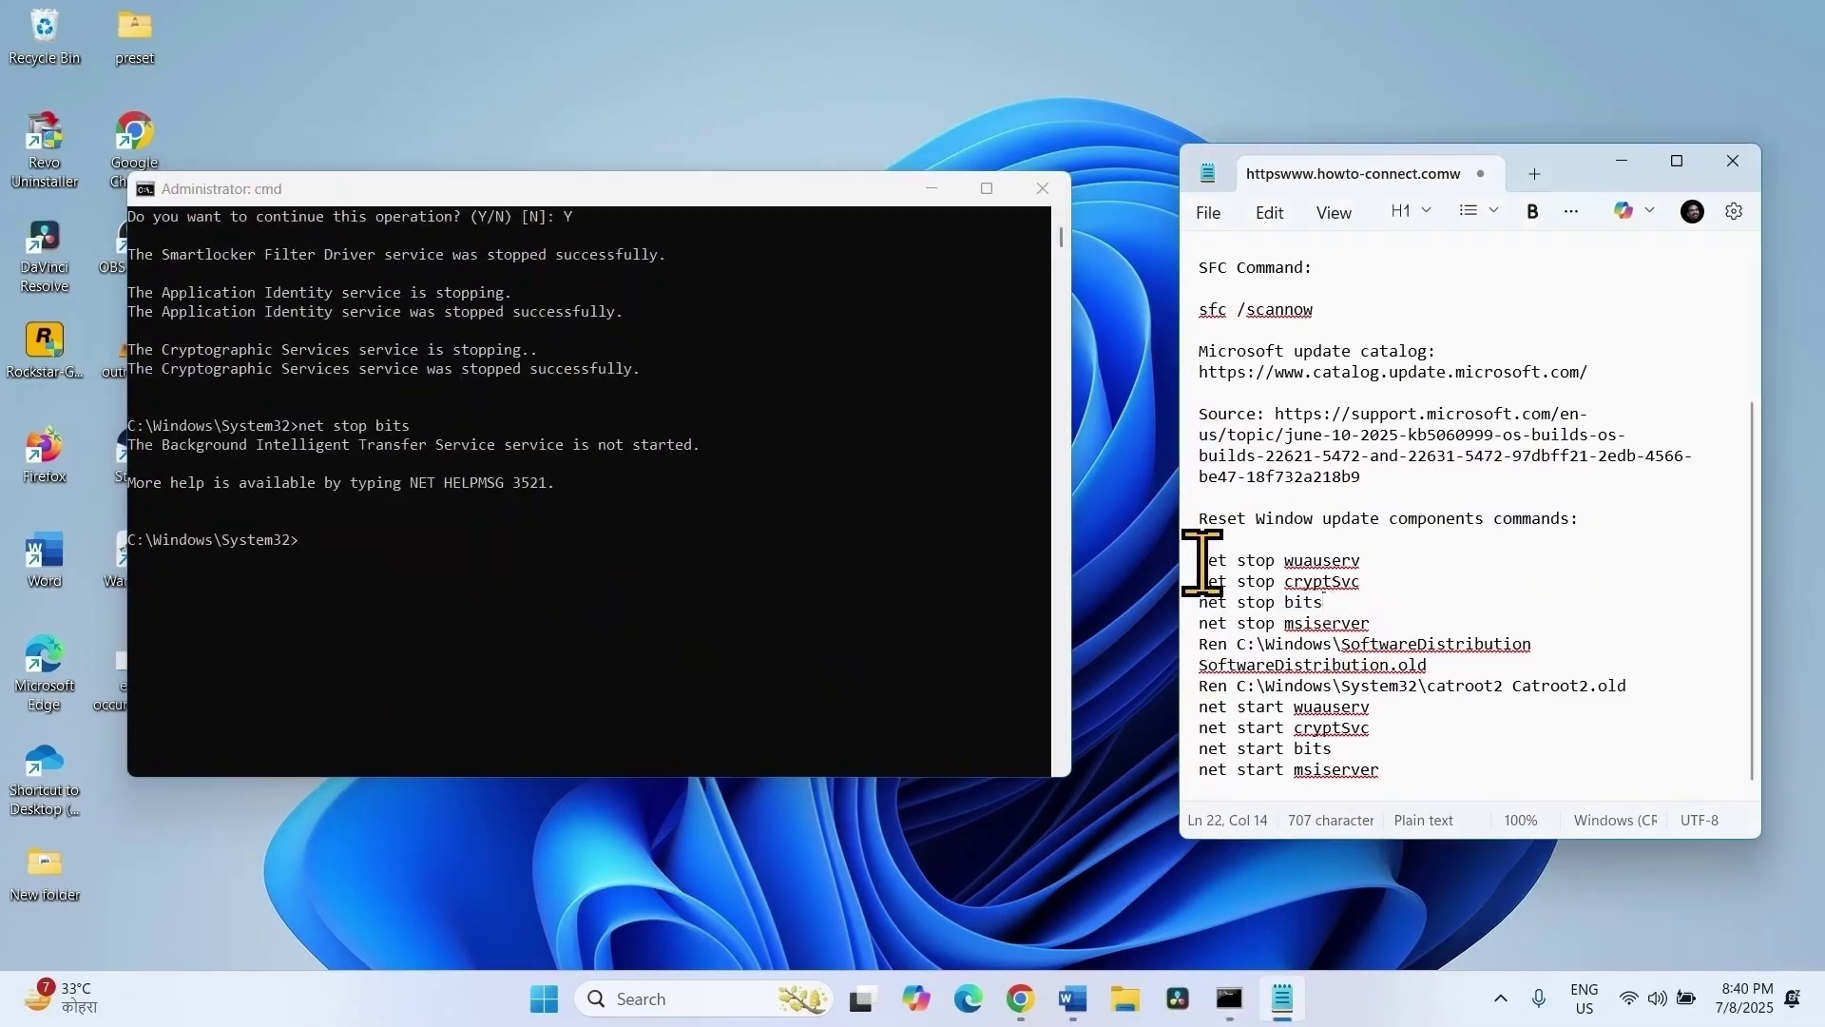
left_click_drag(1201, 561, 1417, 786)
left_click(1427, 685)
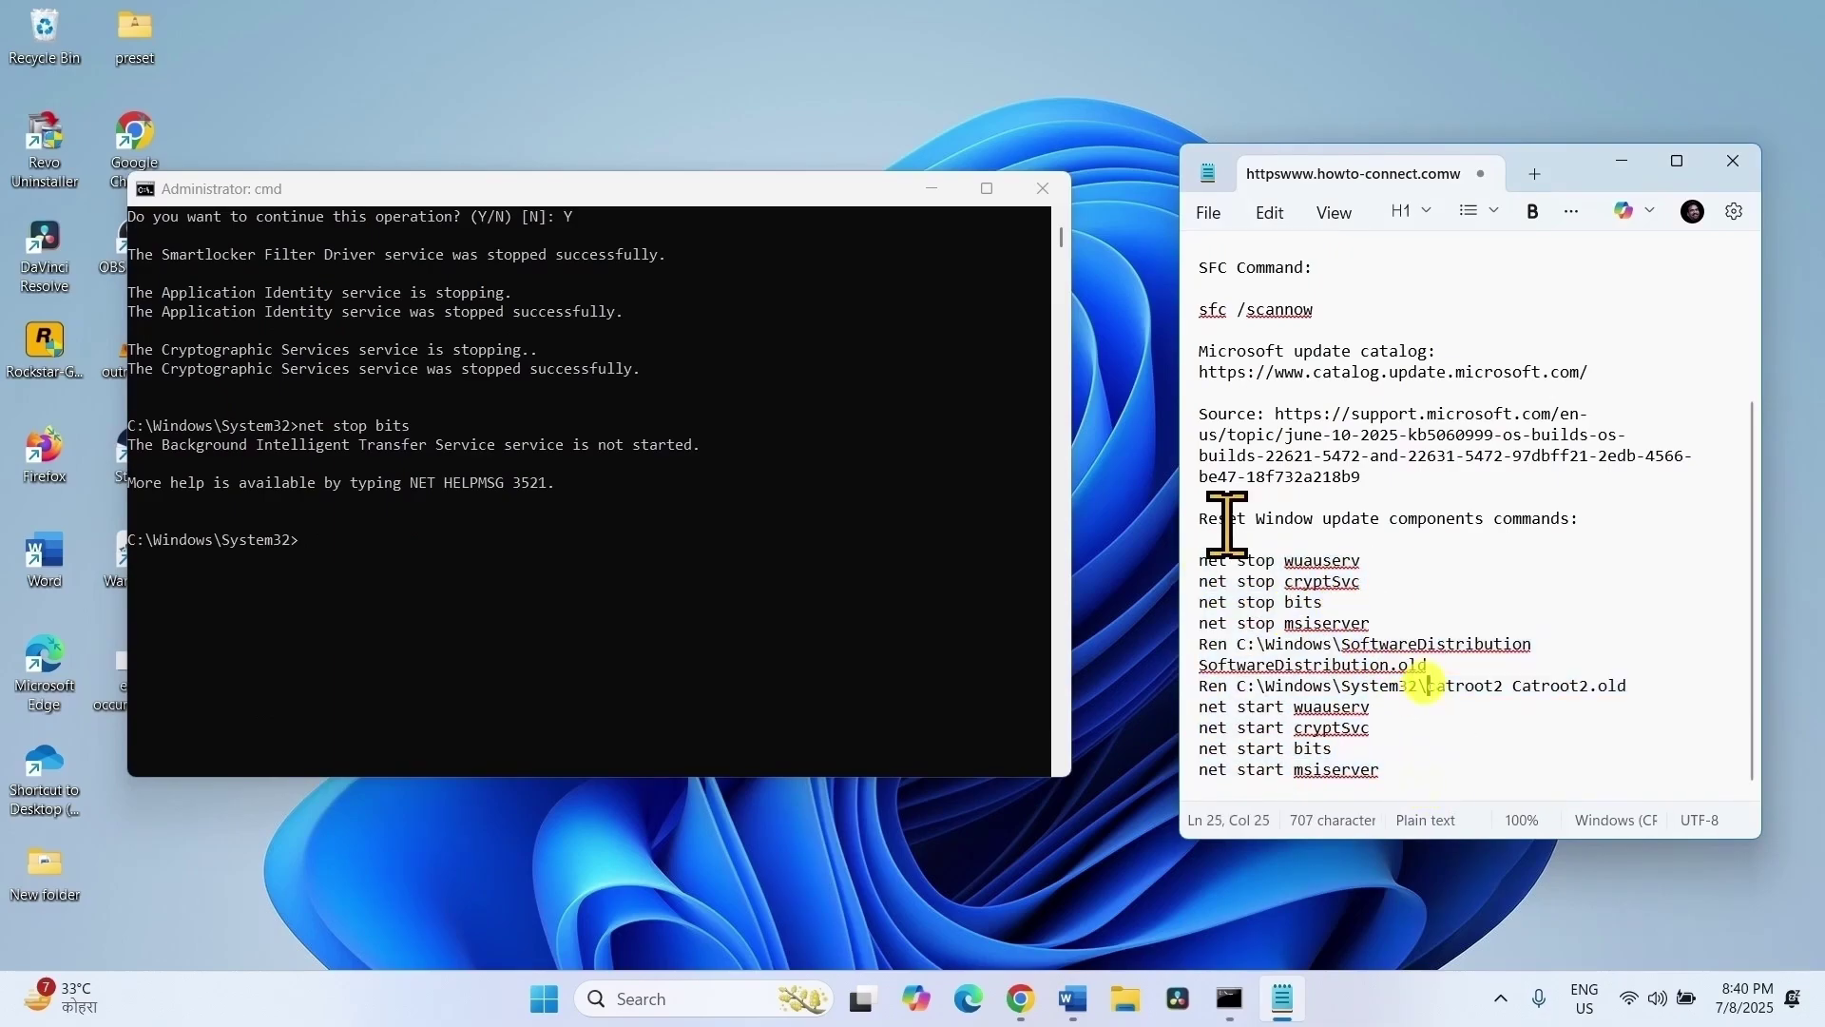
Close Command Prompt and Notepad, leaving only the desktop
left_click(1041, 188)
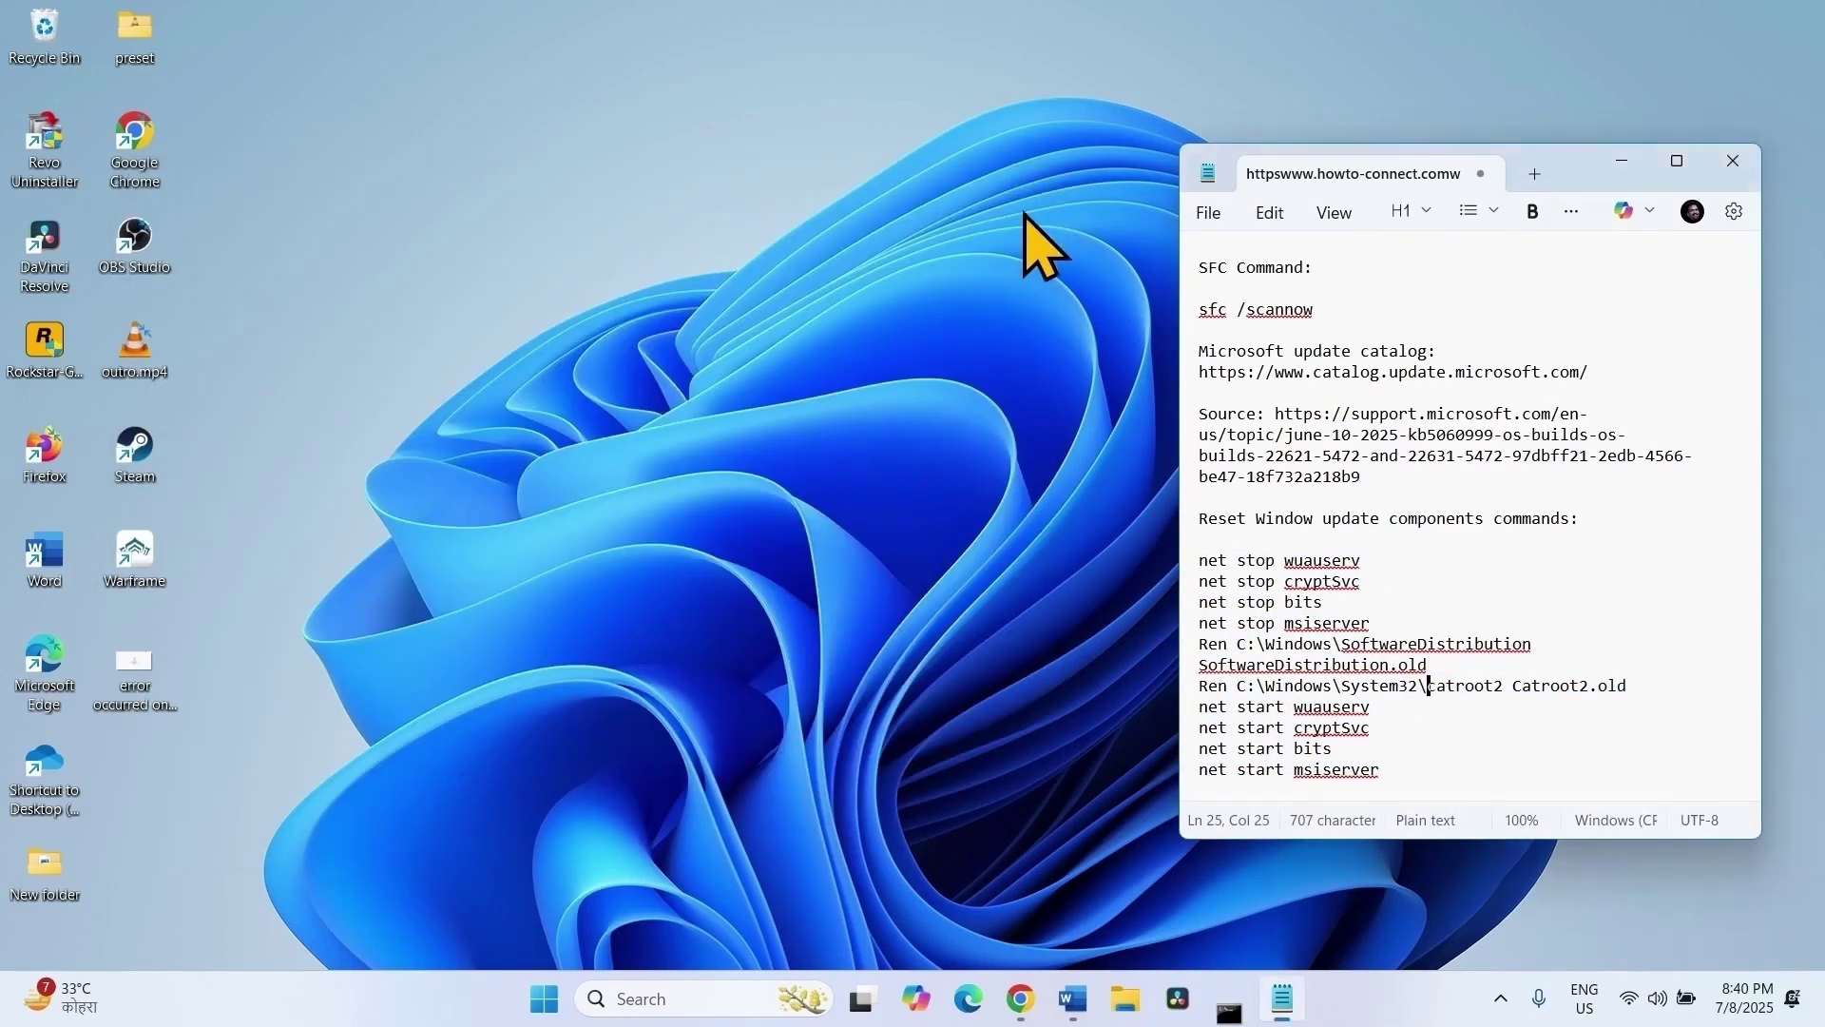
left_click(1738, 163)
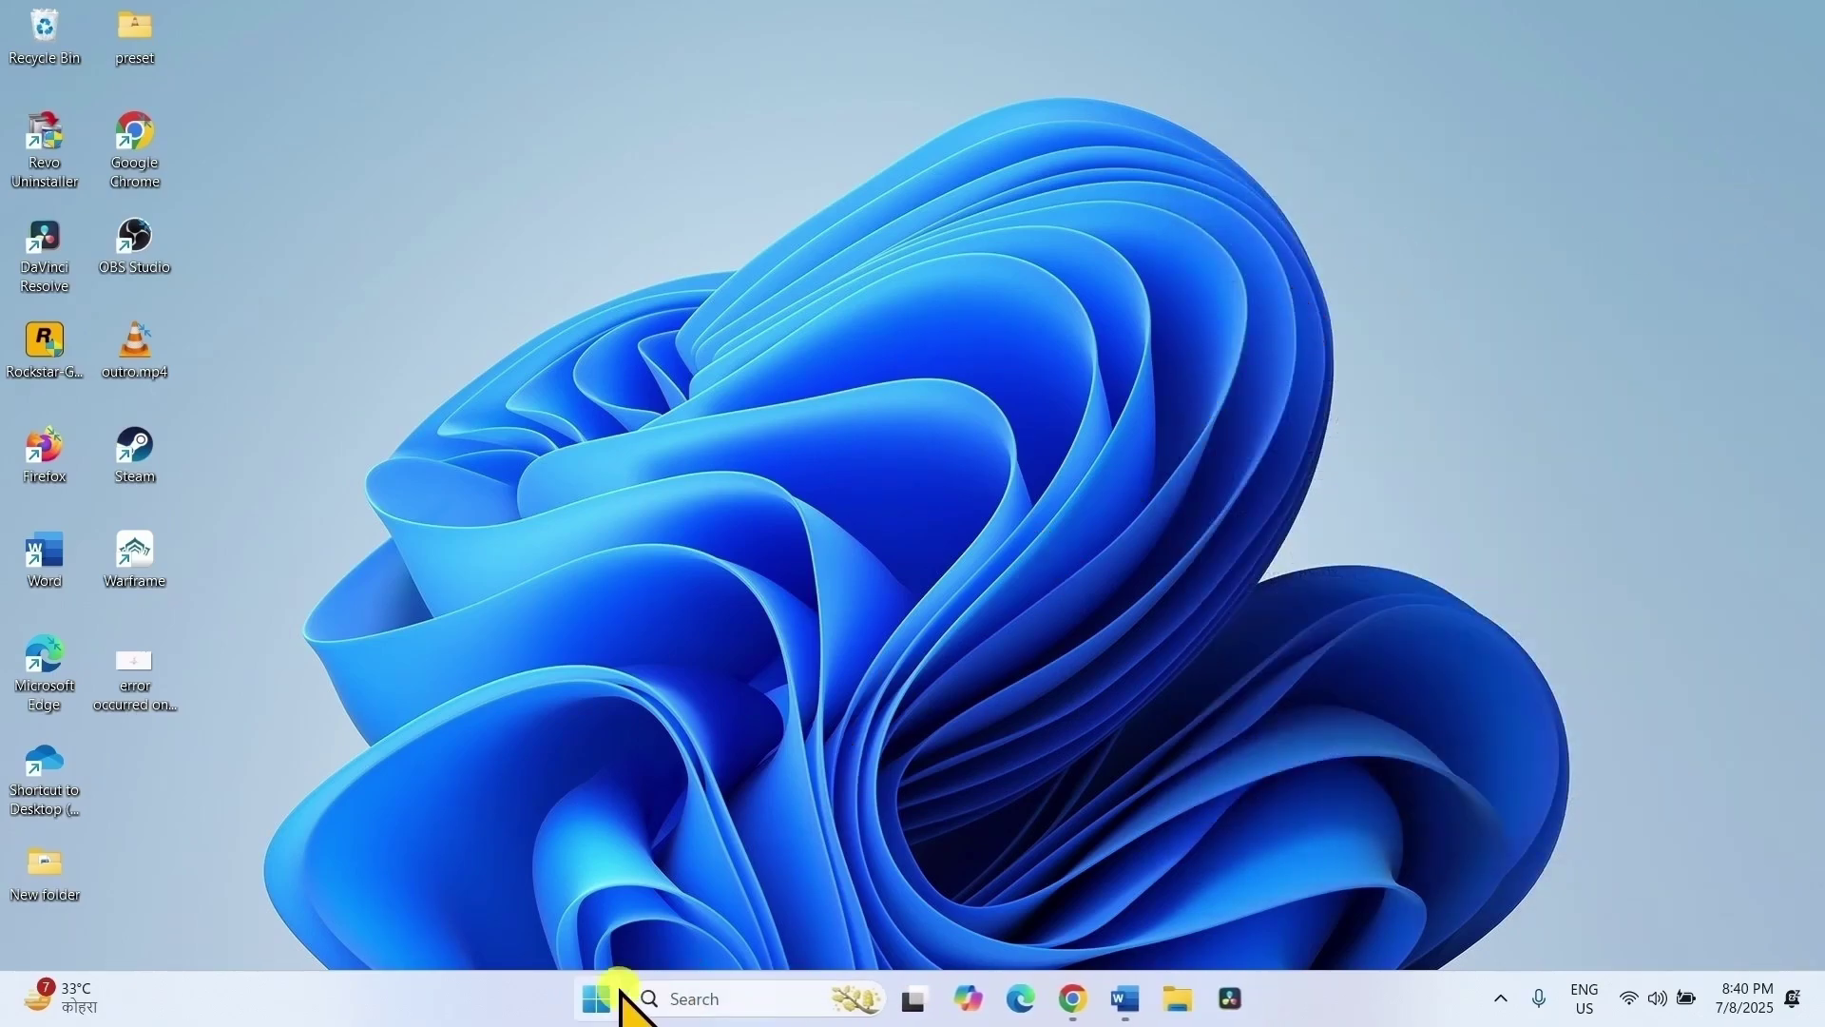
left_click(618, 993)
left_click(1207, 916)
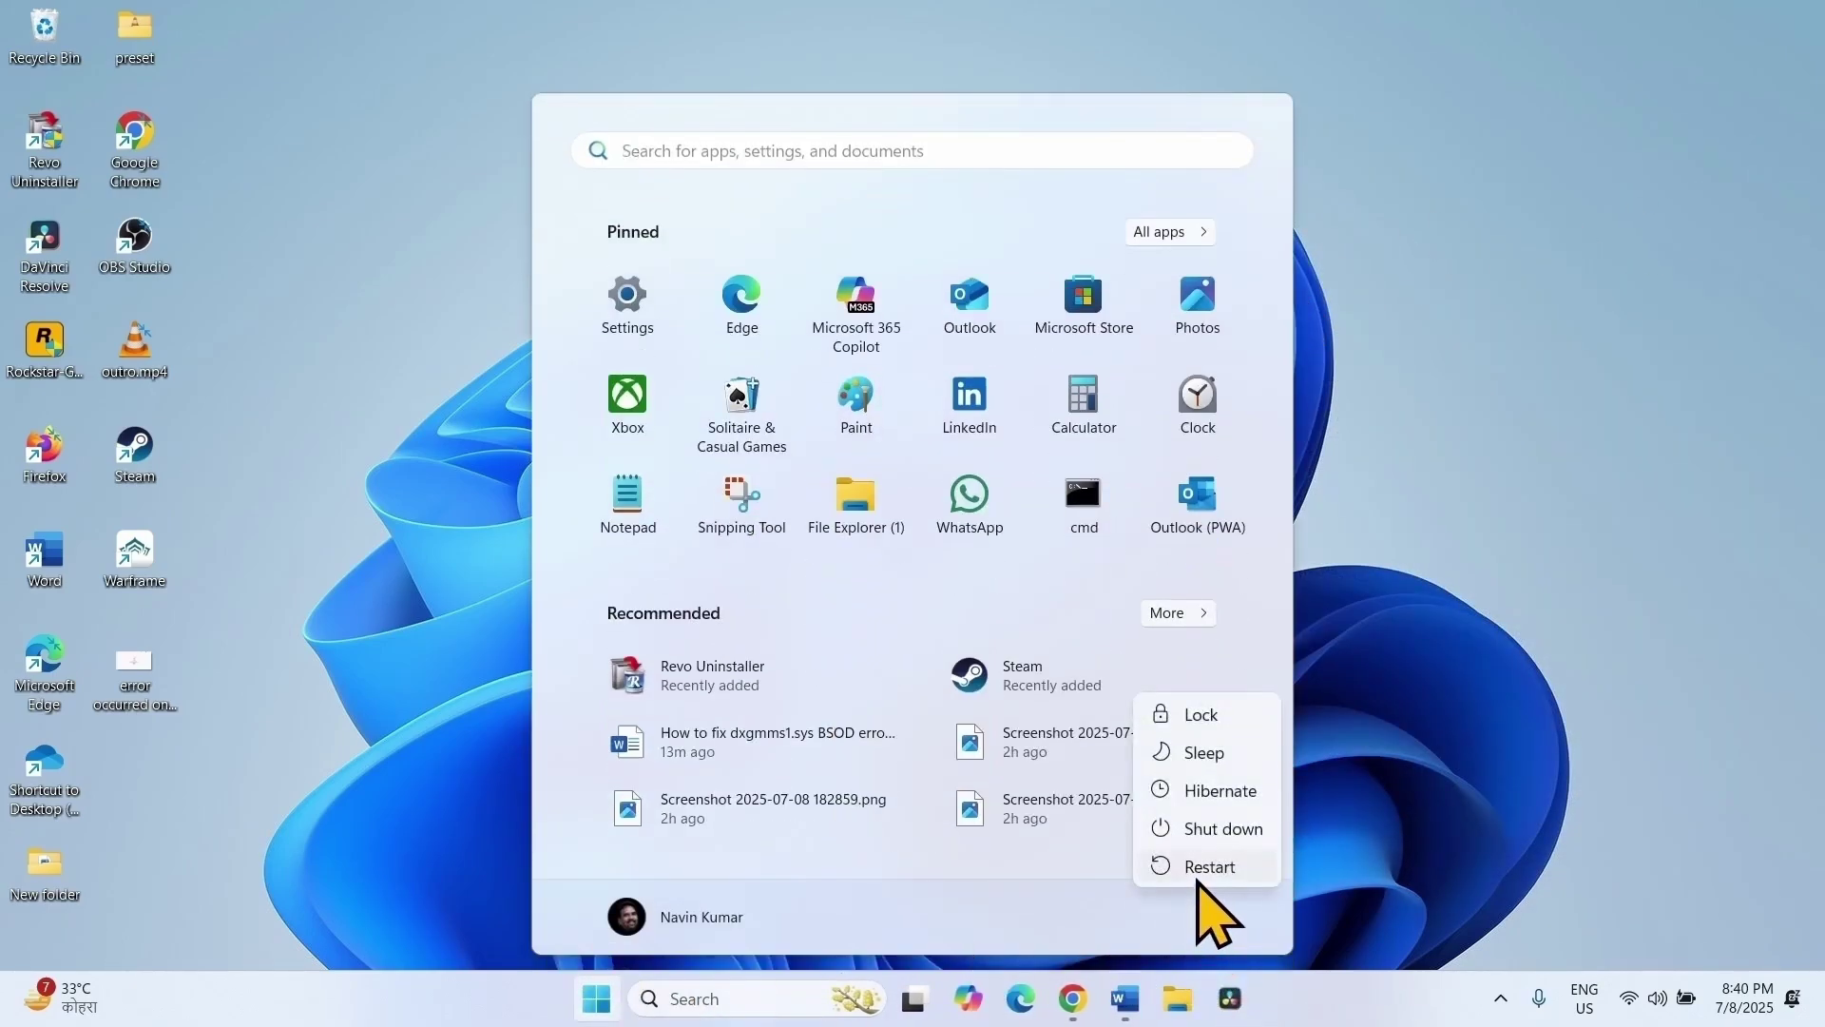
left_click(1511, 636)
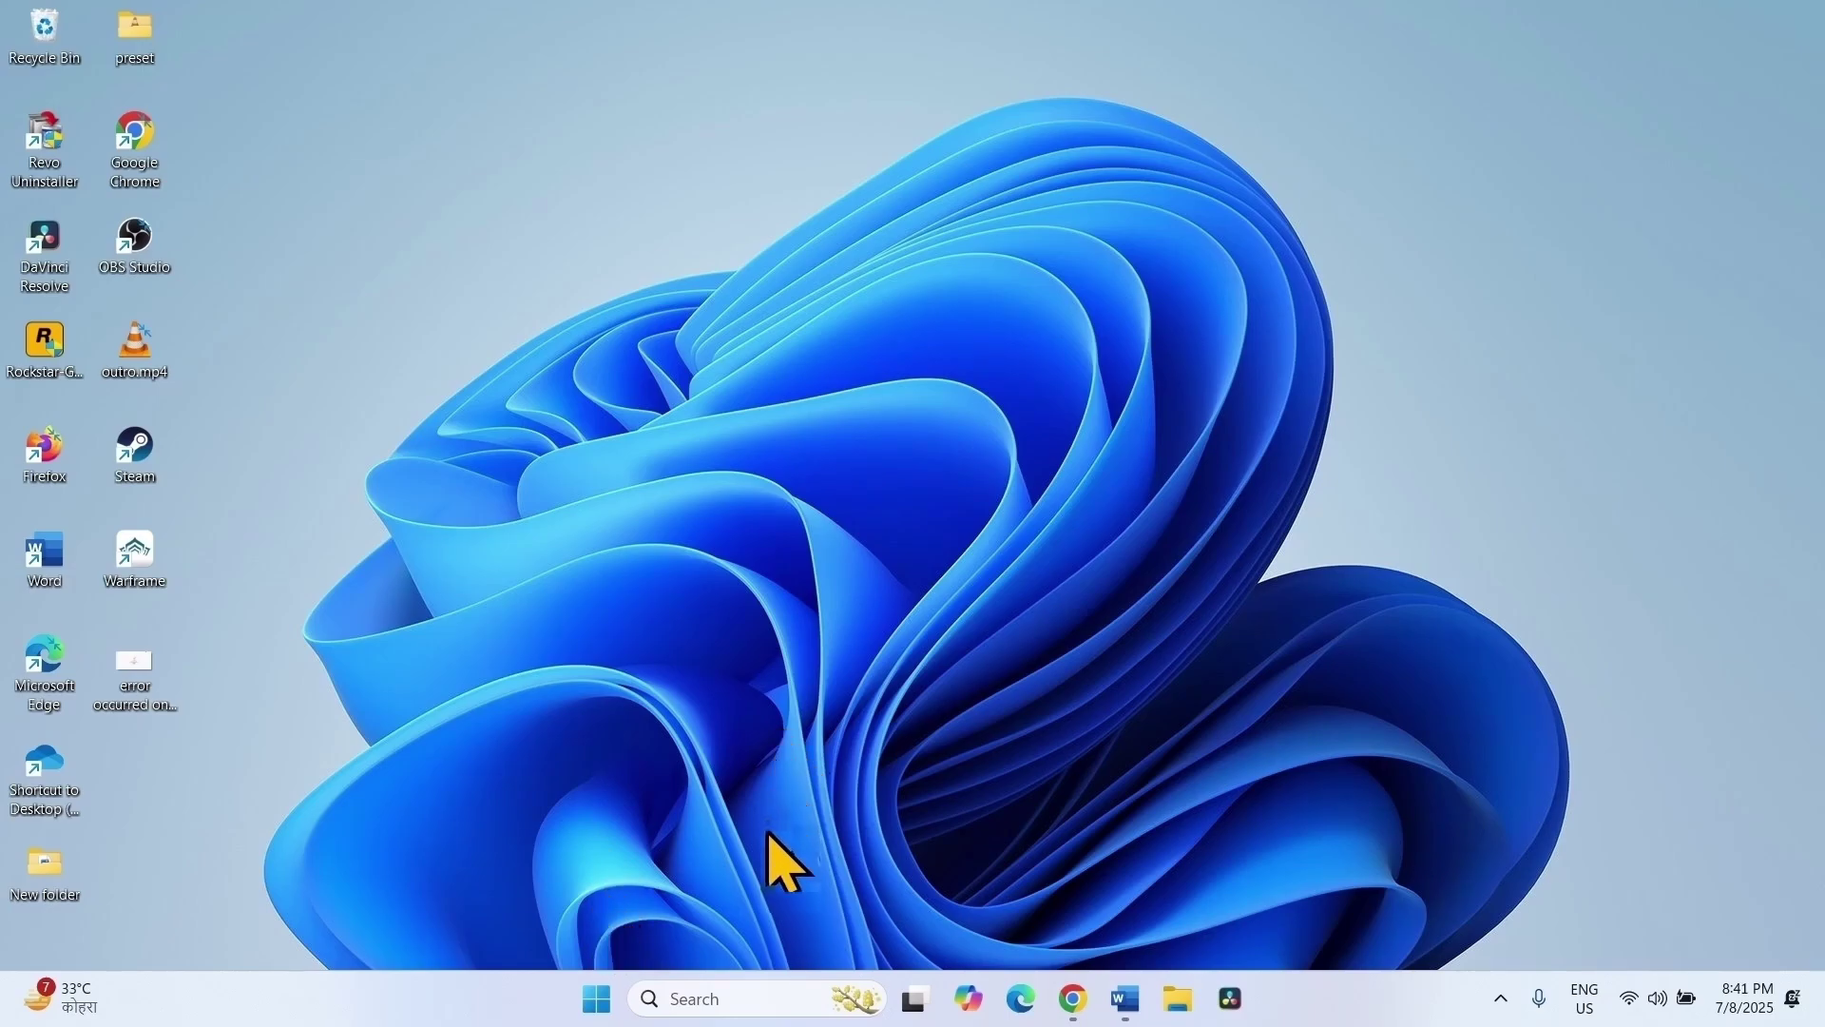
Launch Command Prompt as administrator from a 'CMD' search
left_click(707, 998)
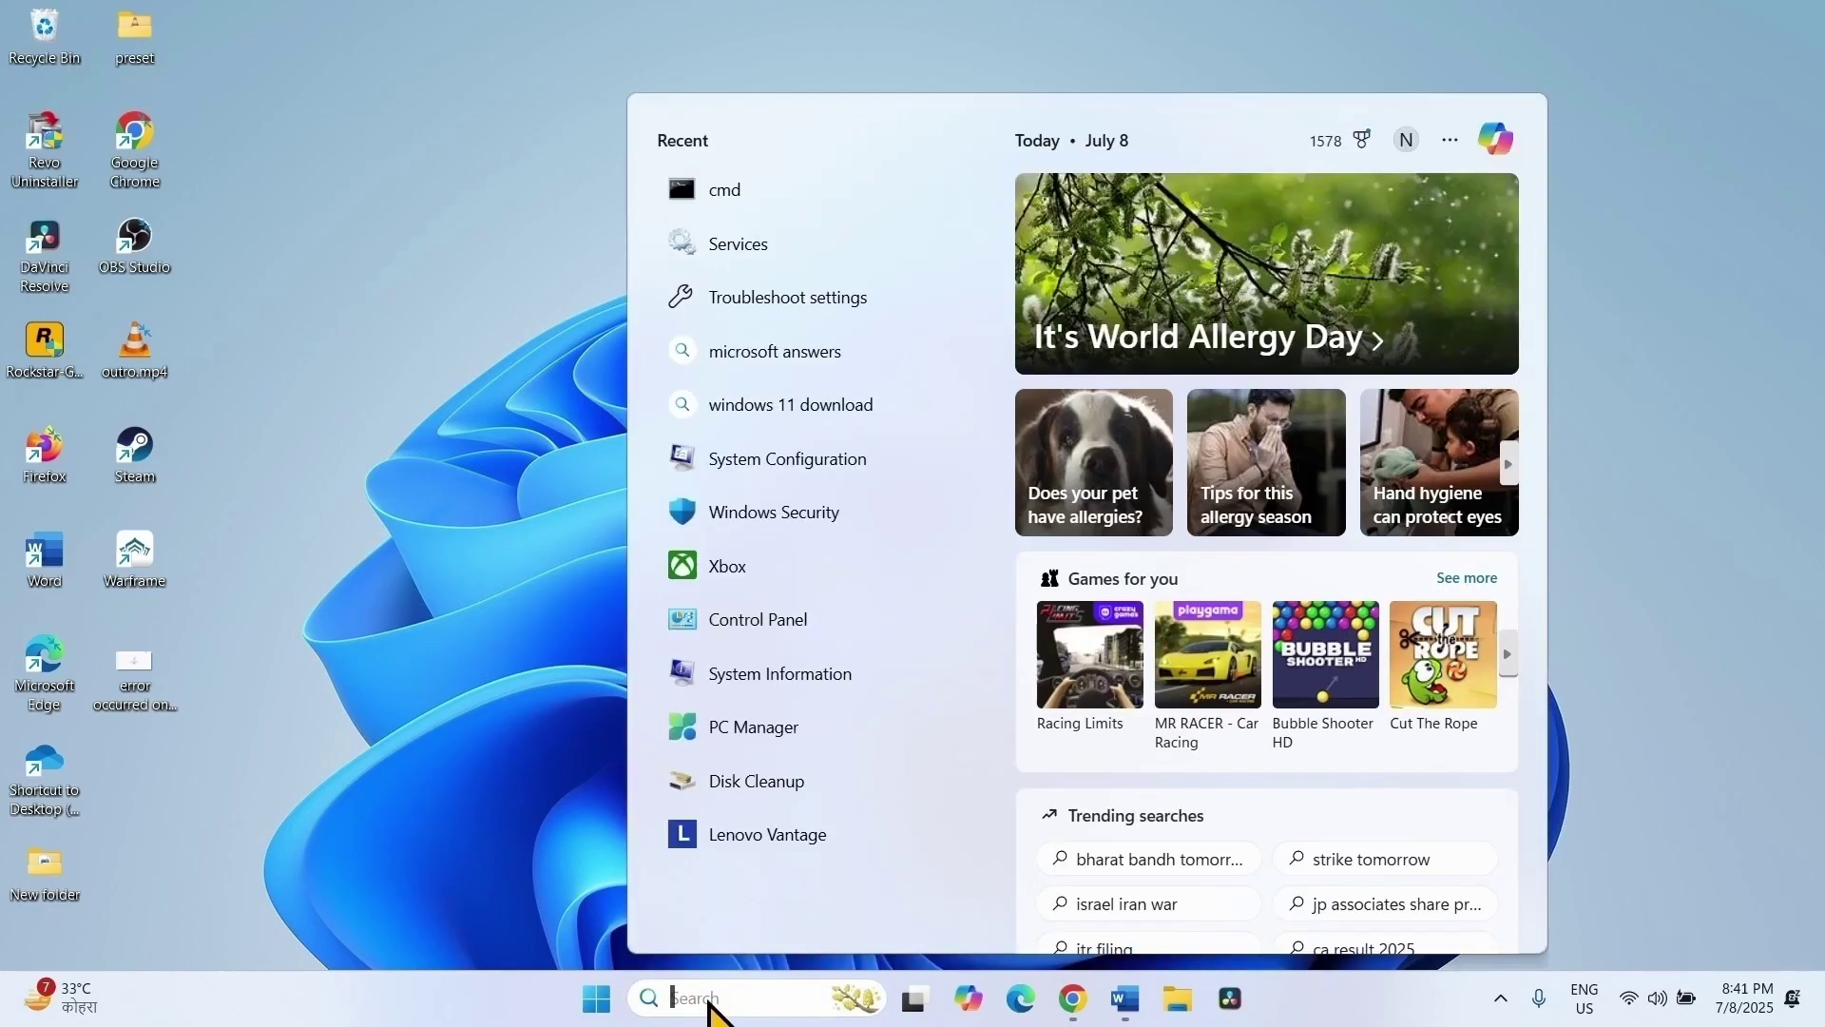
type("CMD")
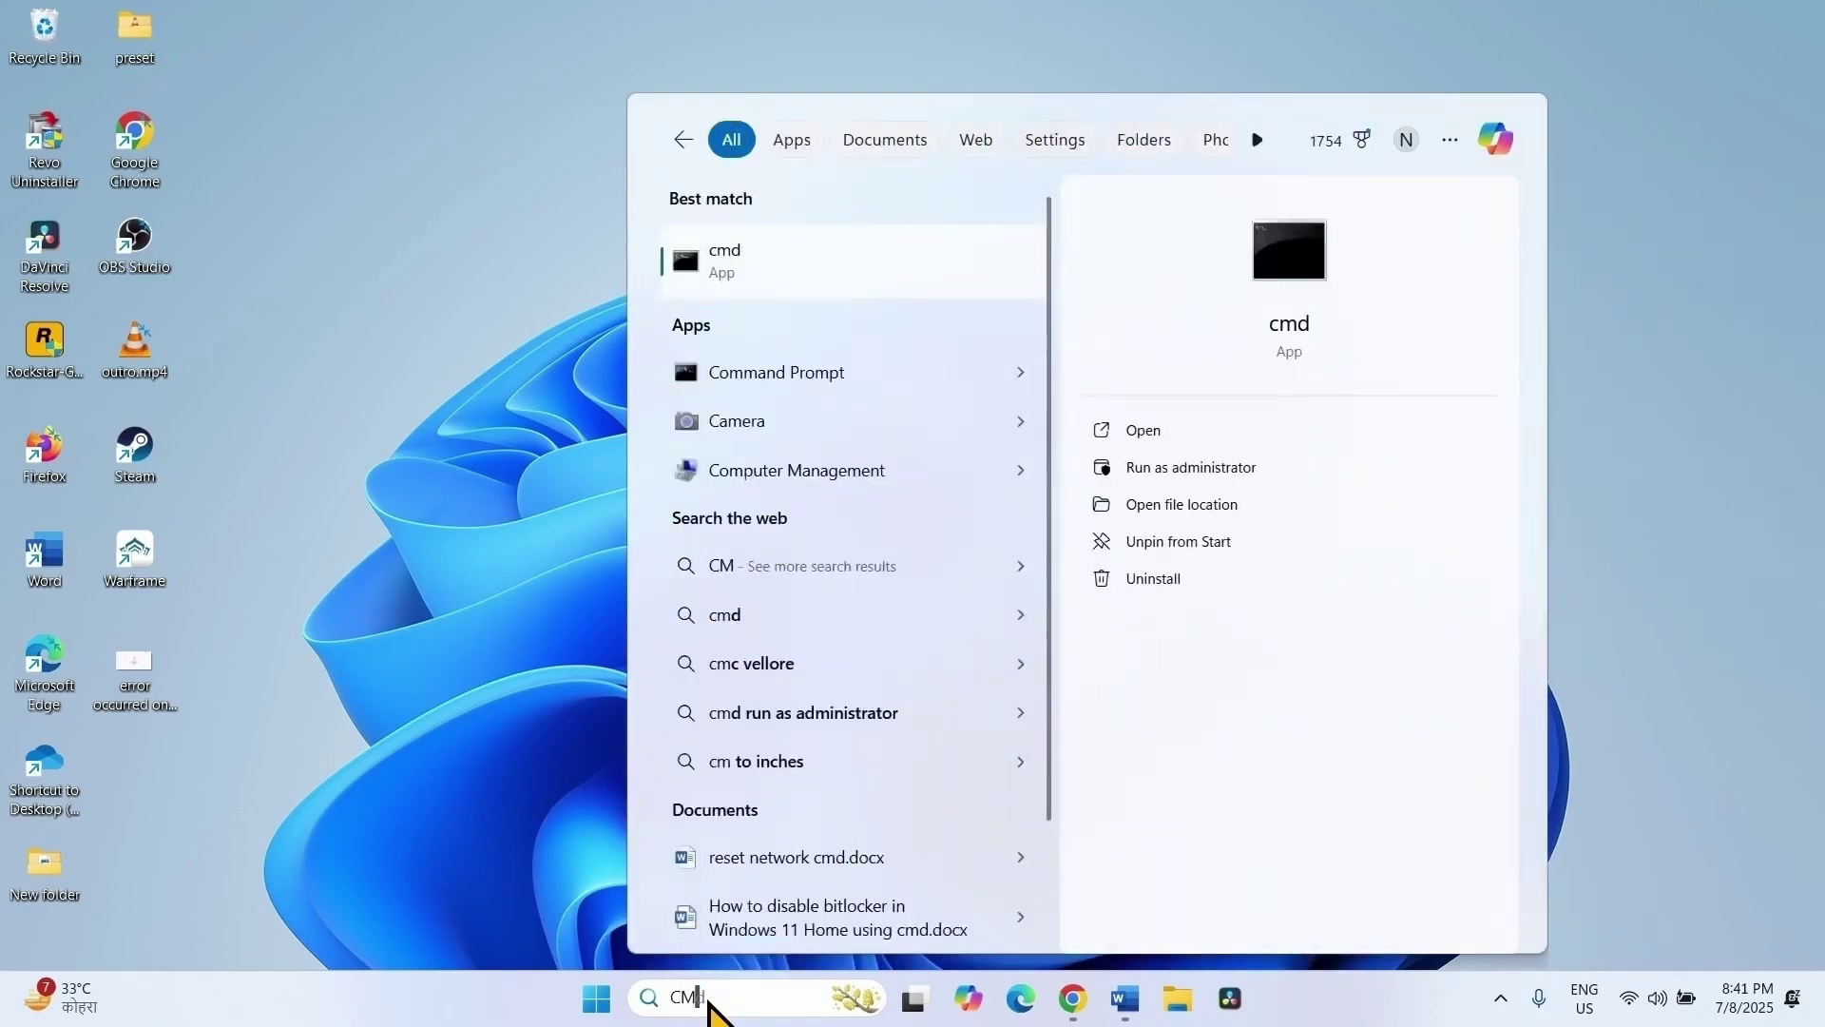
right_click(777, 384)
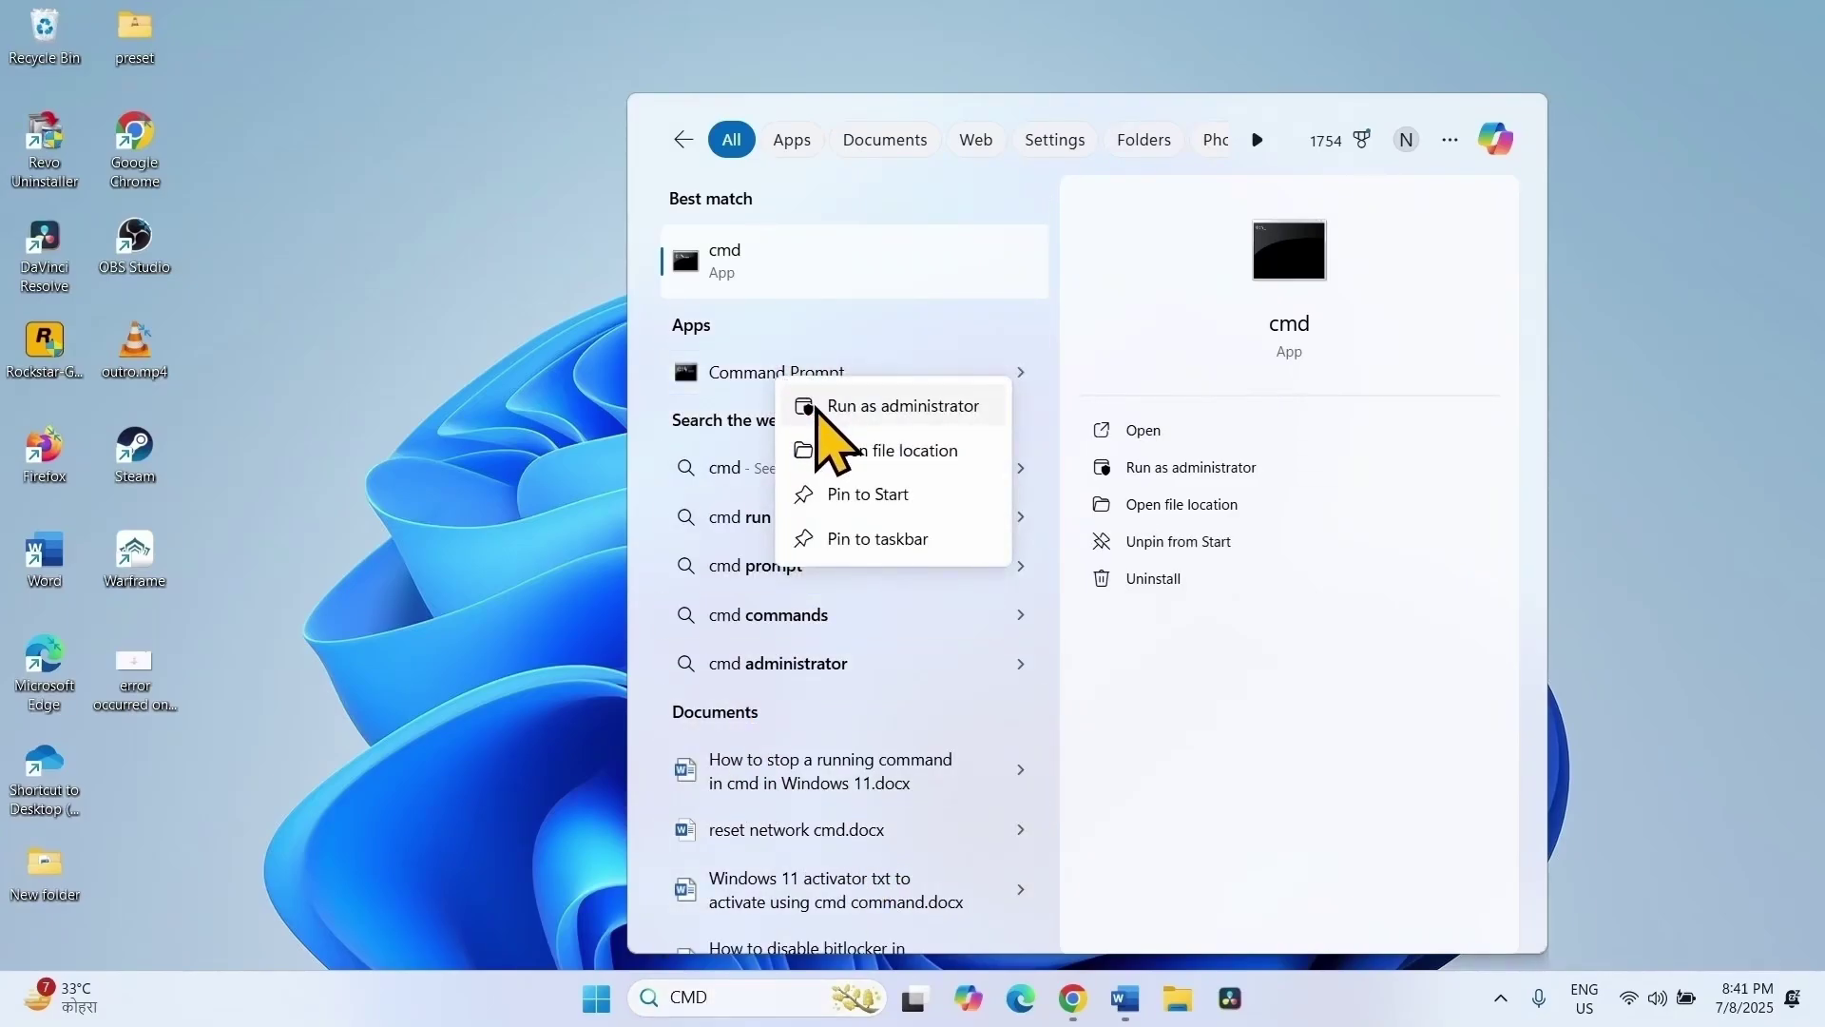
left_click(817, 407)
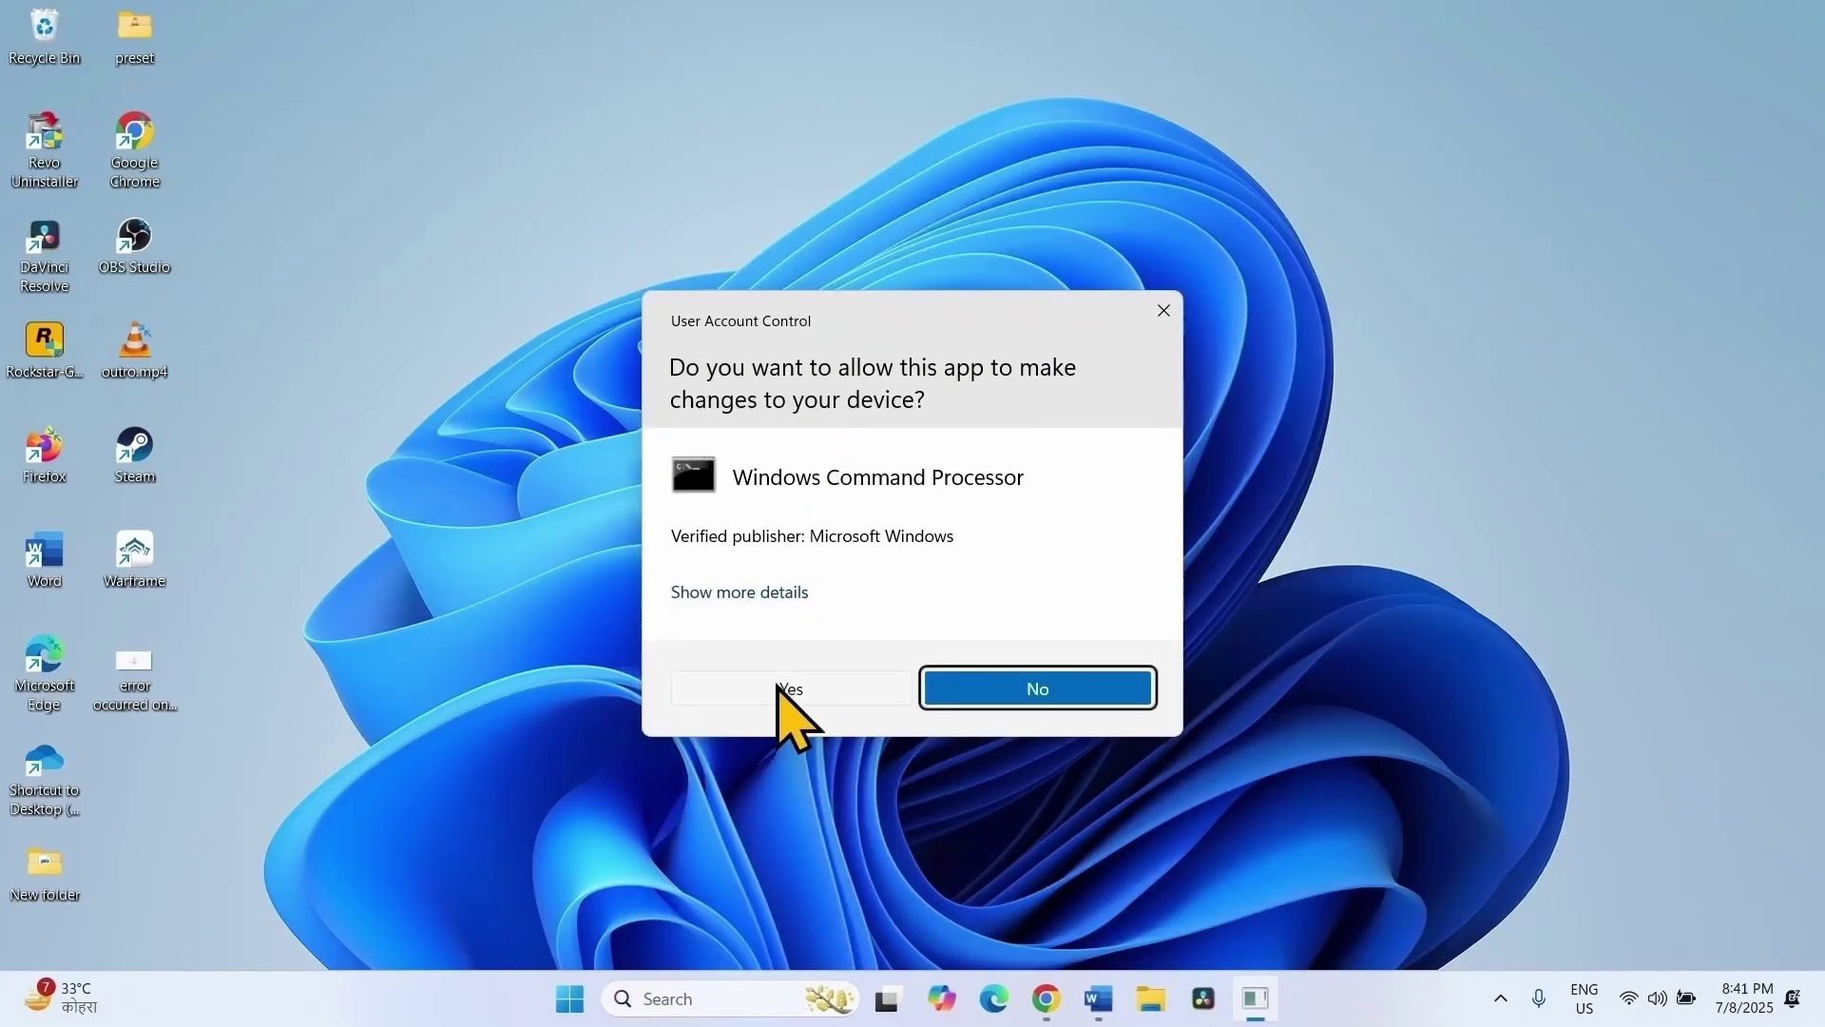
left_click(785, 688)
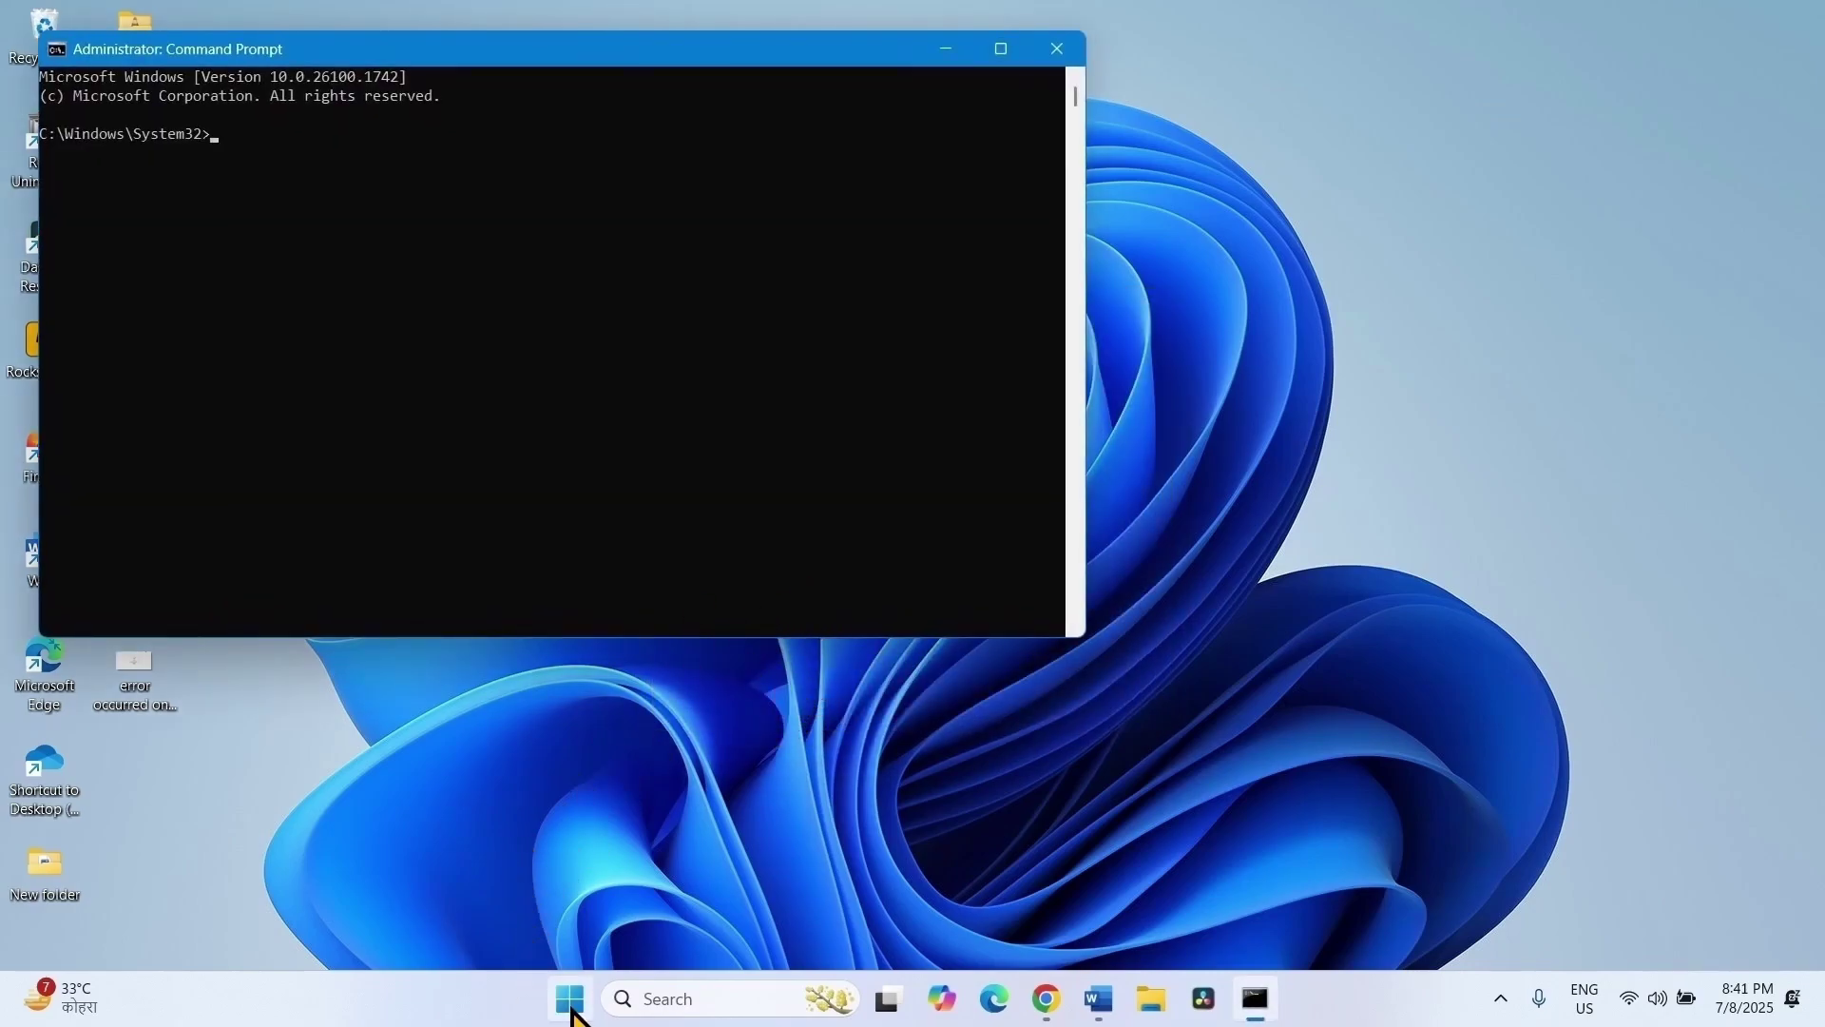
Open the Notepad notes listing the DISM and SFC commands
left_click(570, 998)
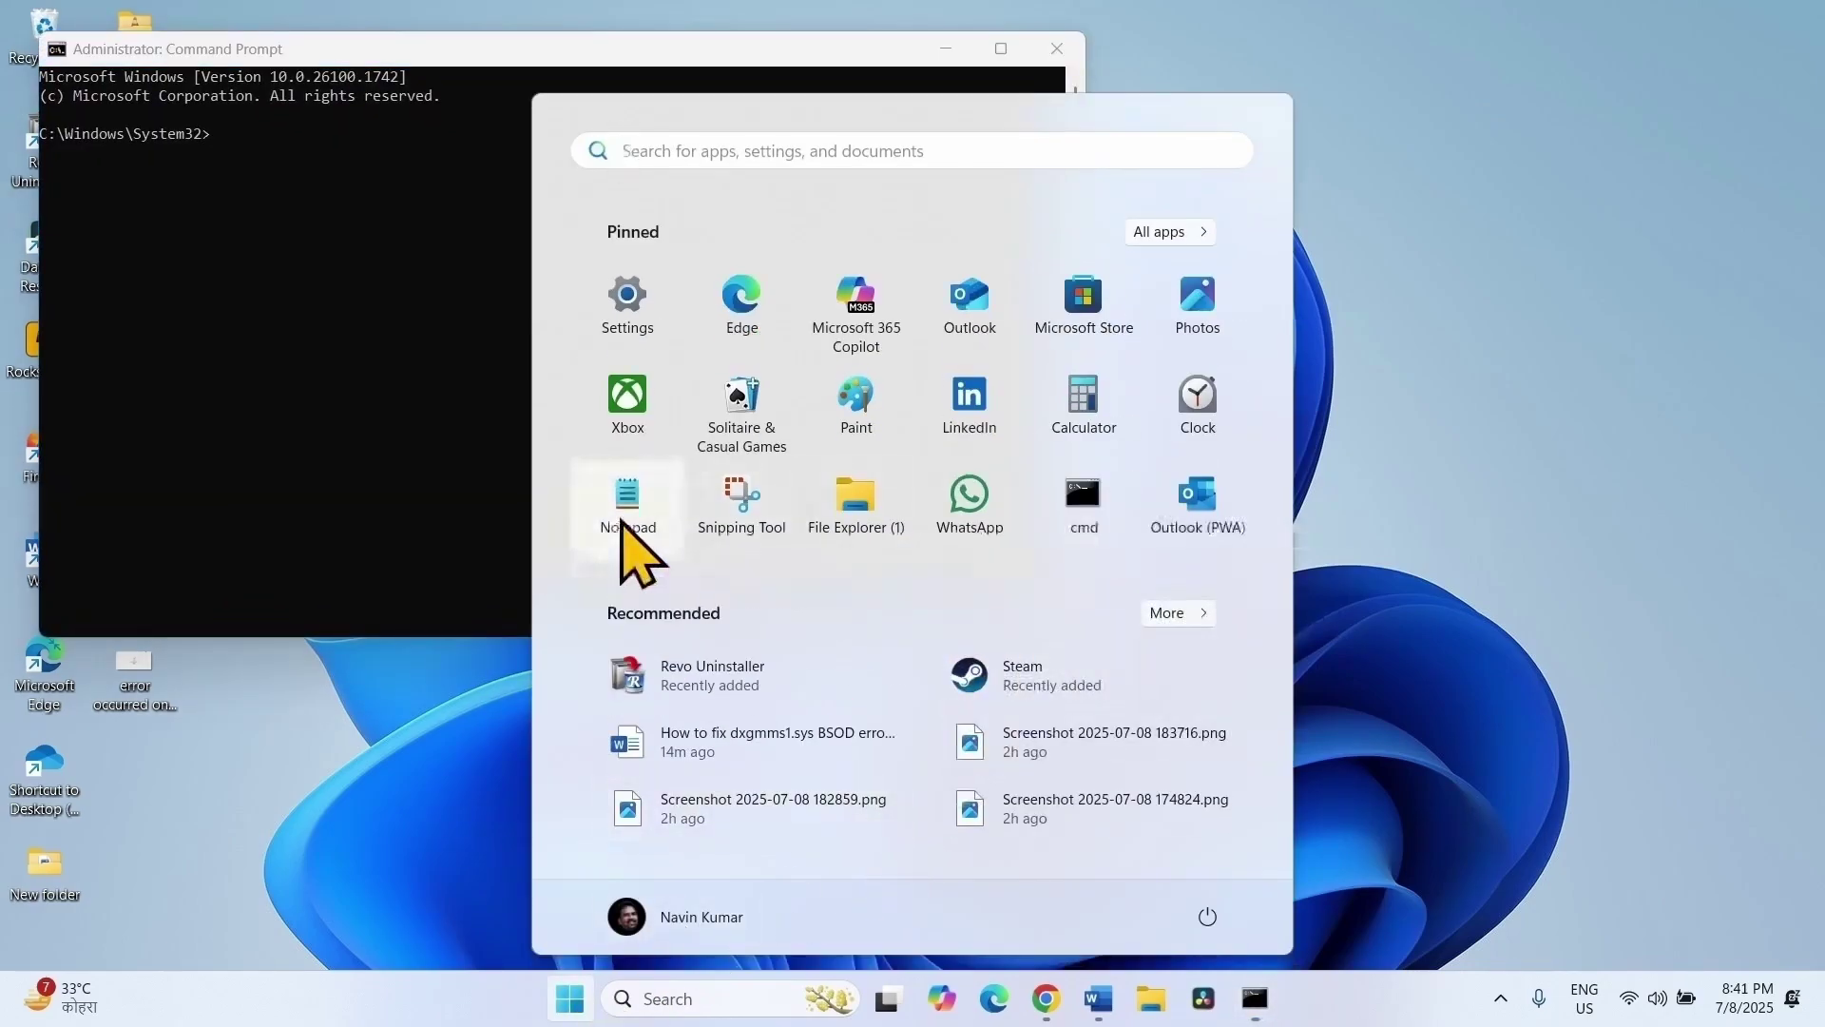
left_click(628, 514)
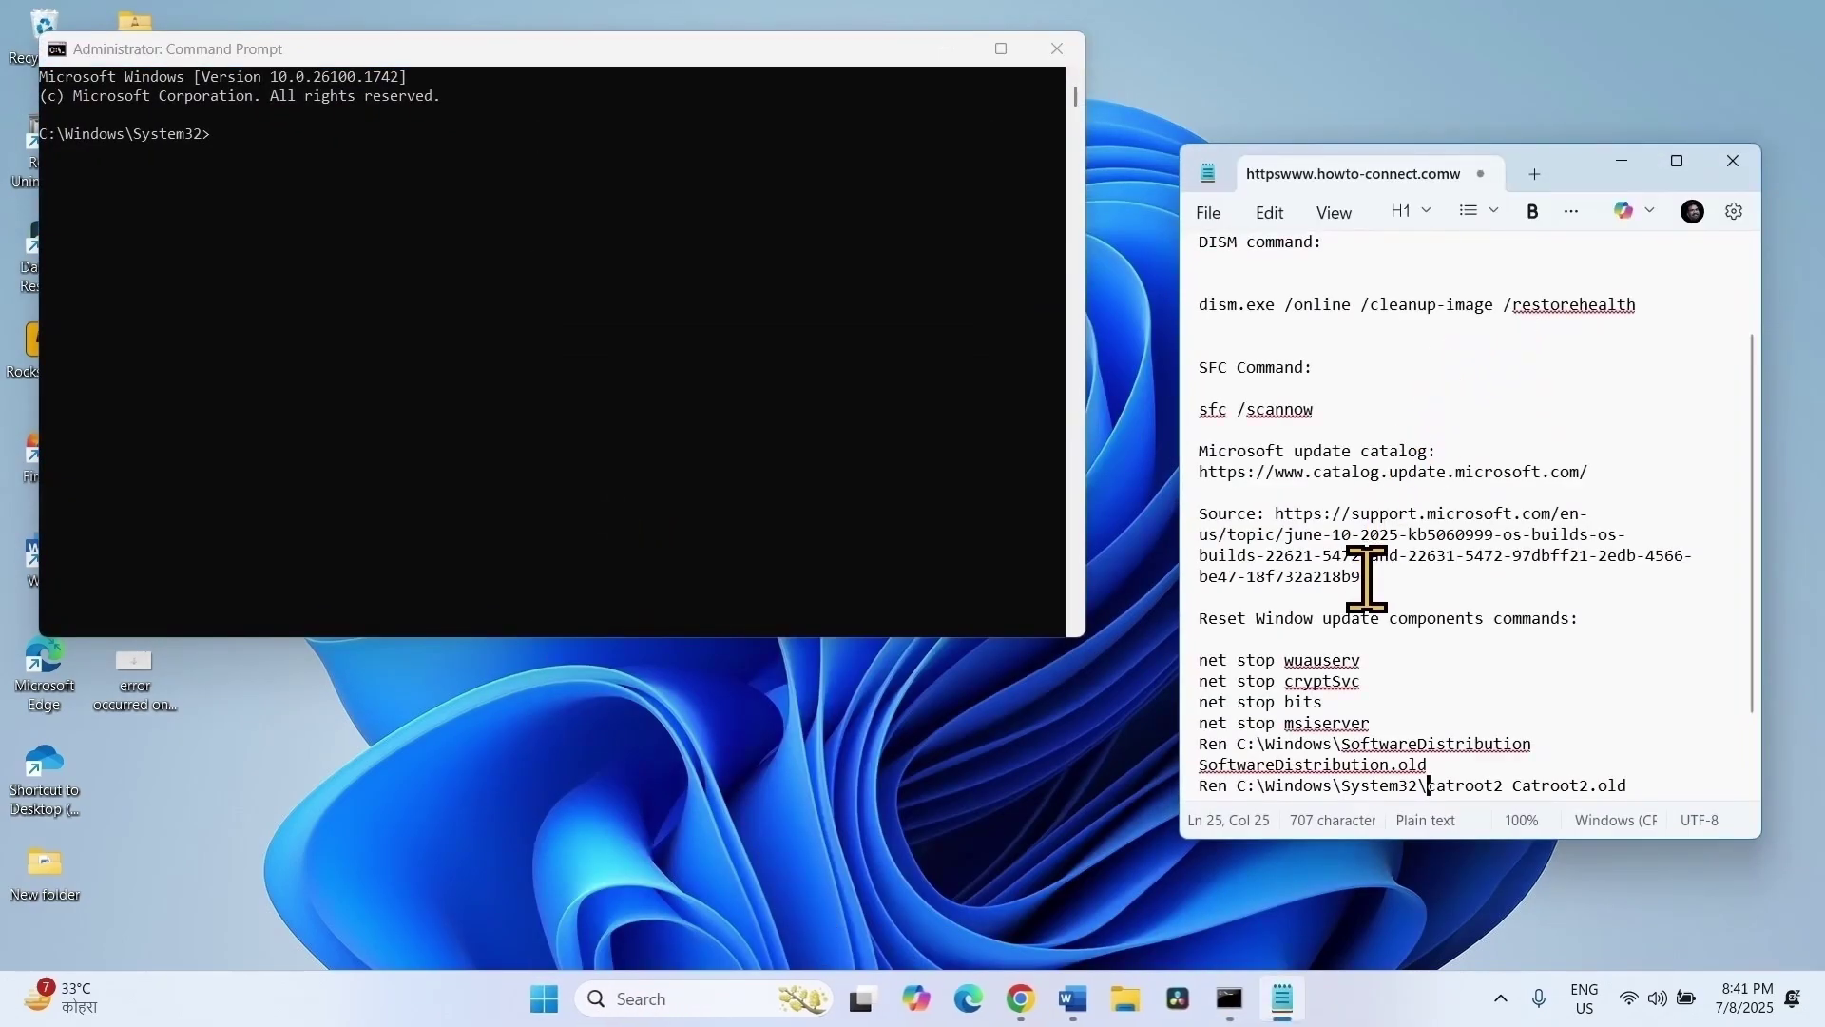
scroll(1366, 578, "down", 2)
scroll(1369, 578, "up", 4)
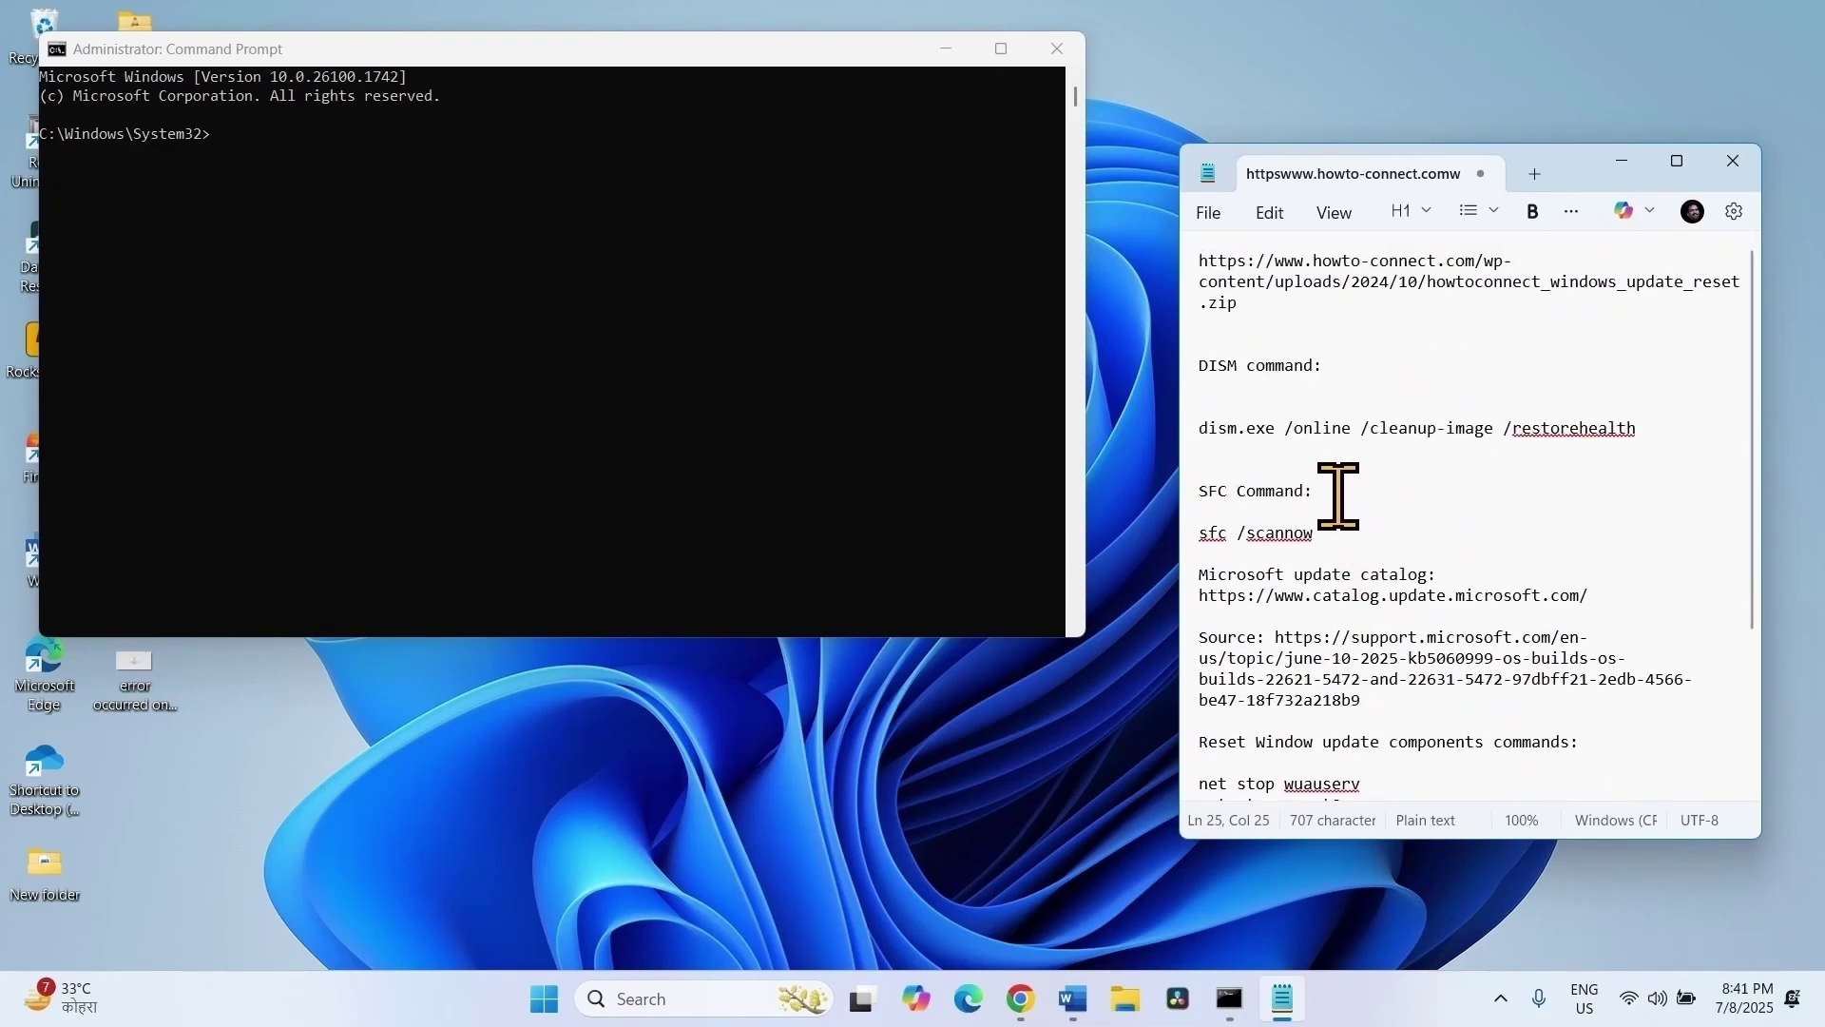
left_click(1345, 525)
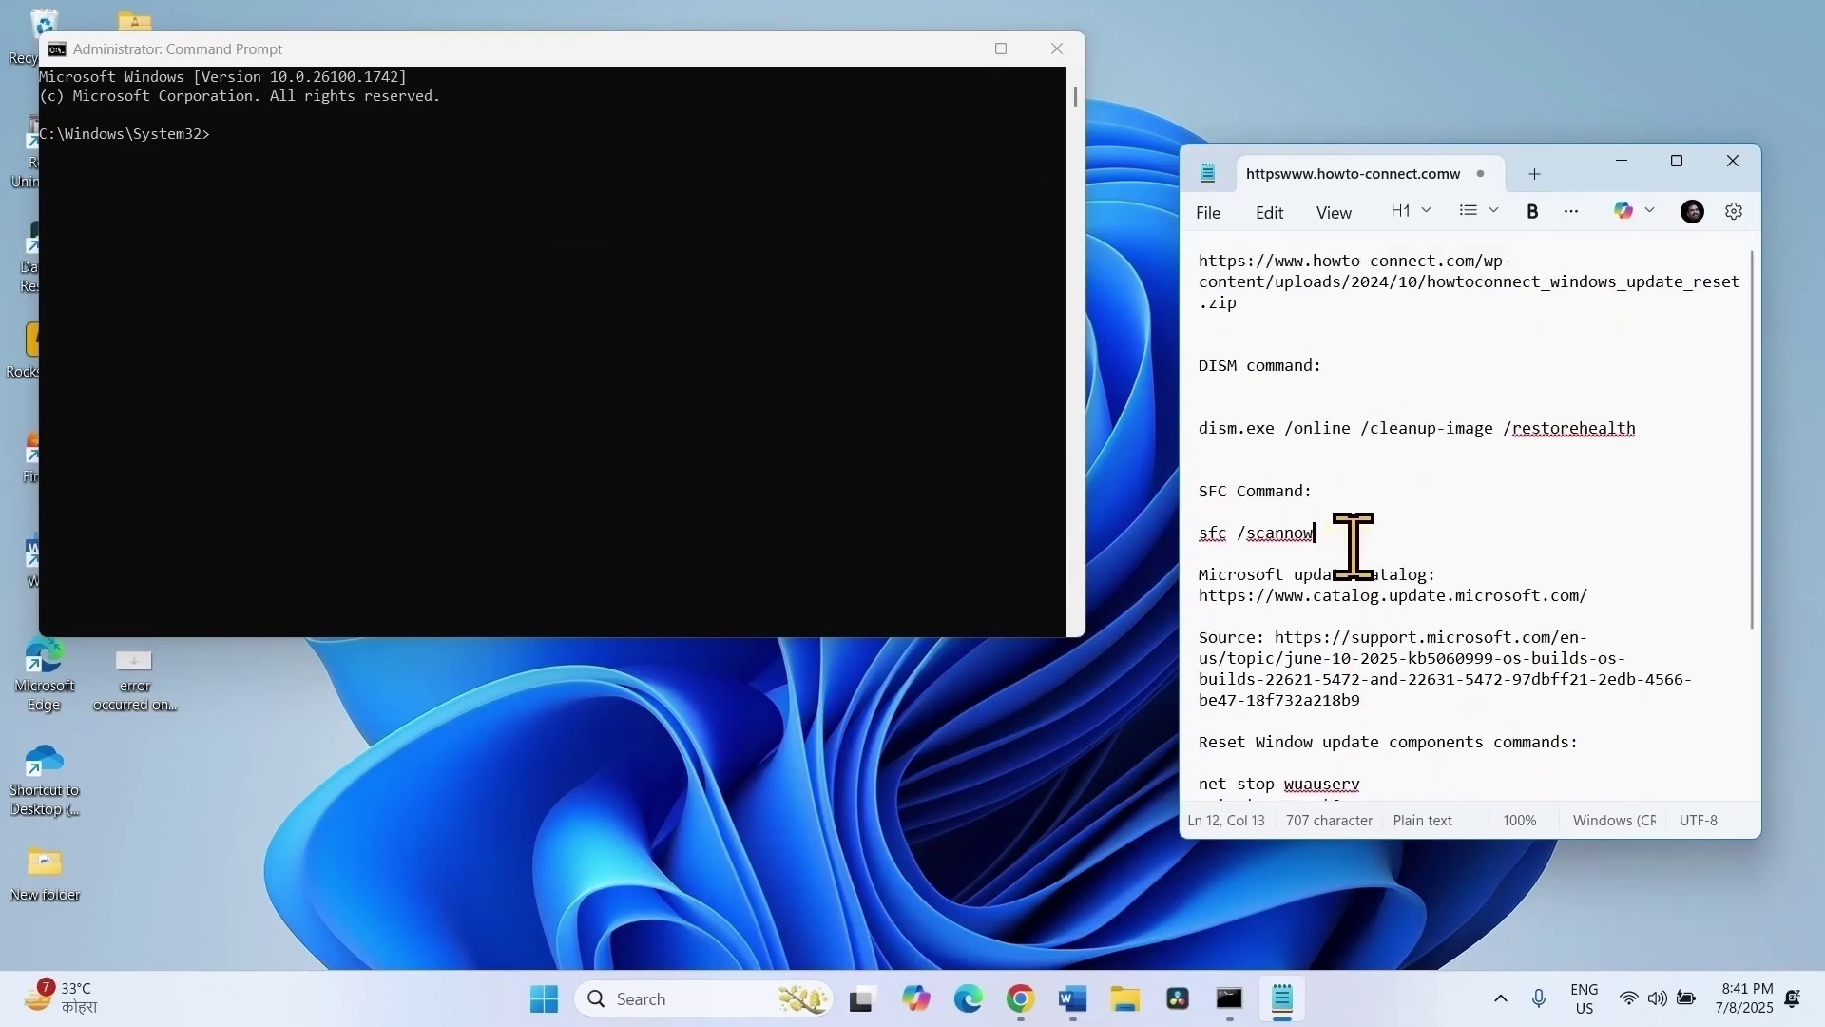
left_click(1315, 339)
key("Down")
key("shift+End")
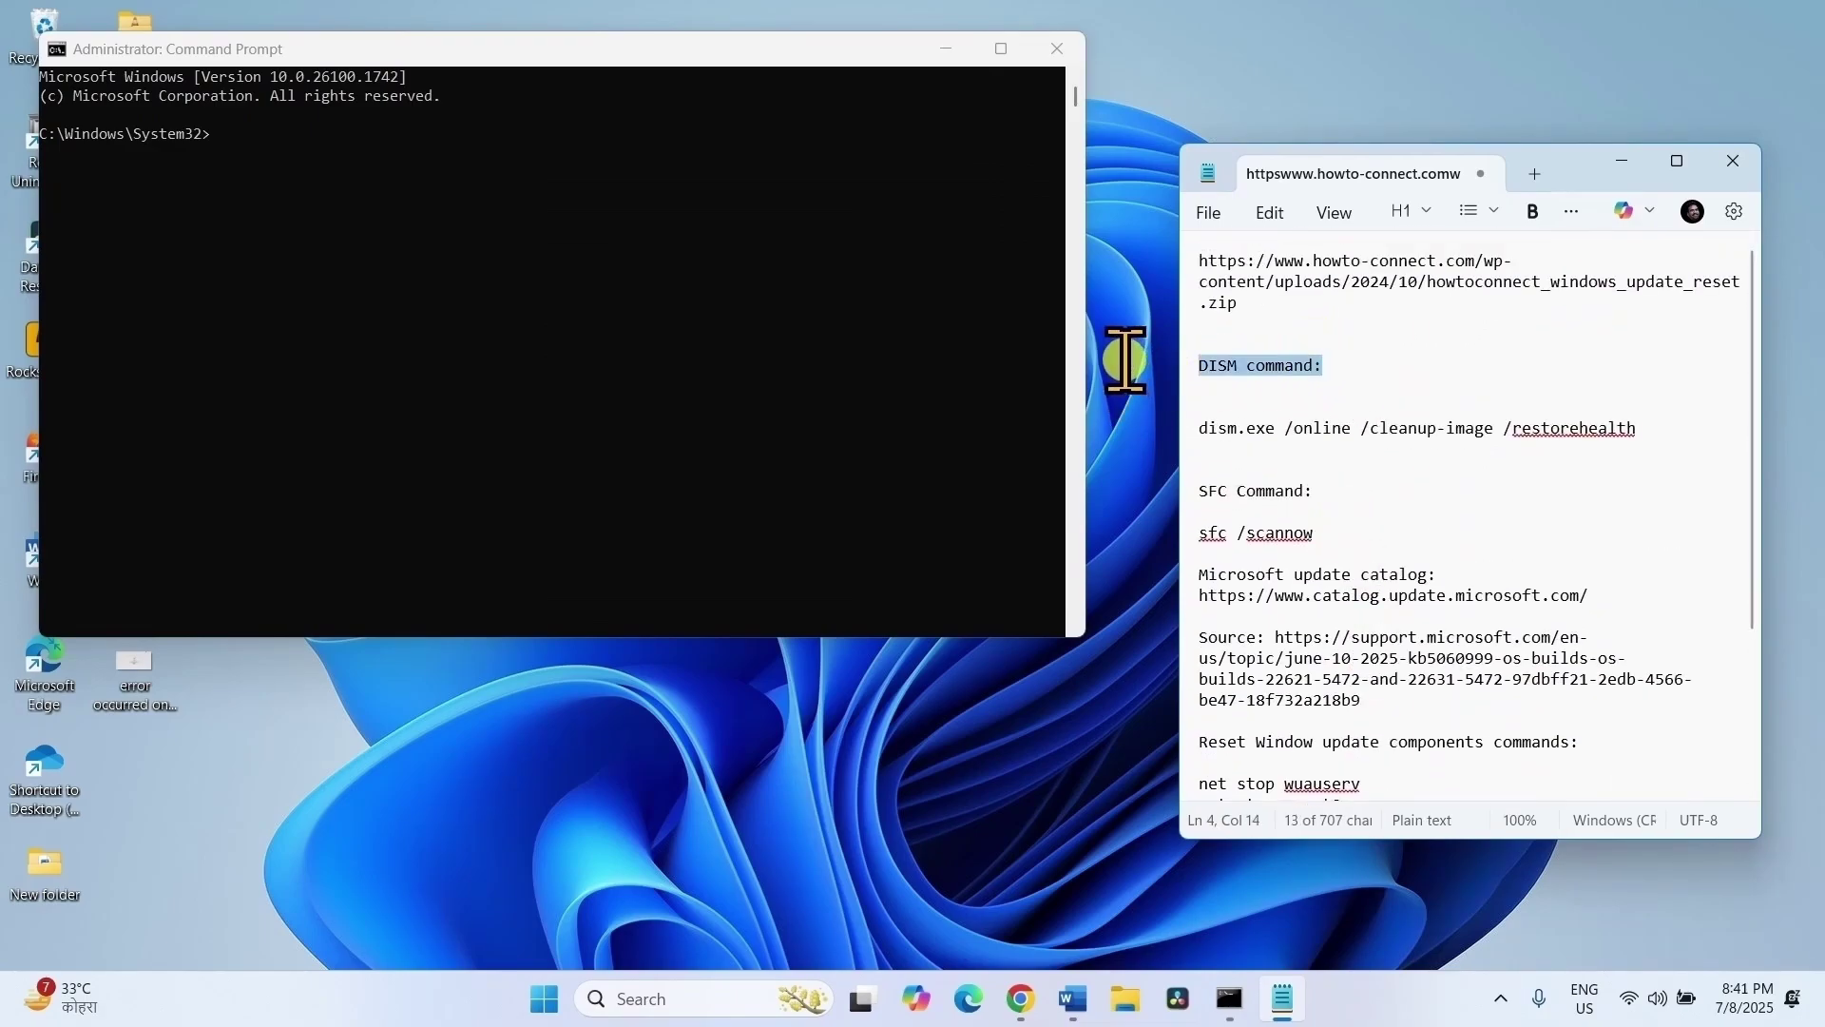
key("Down")
key("Down")
key("Down")
key("Down")
key("Down")
key("Down")
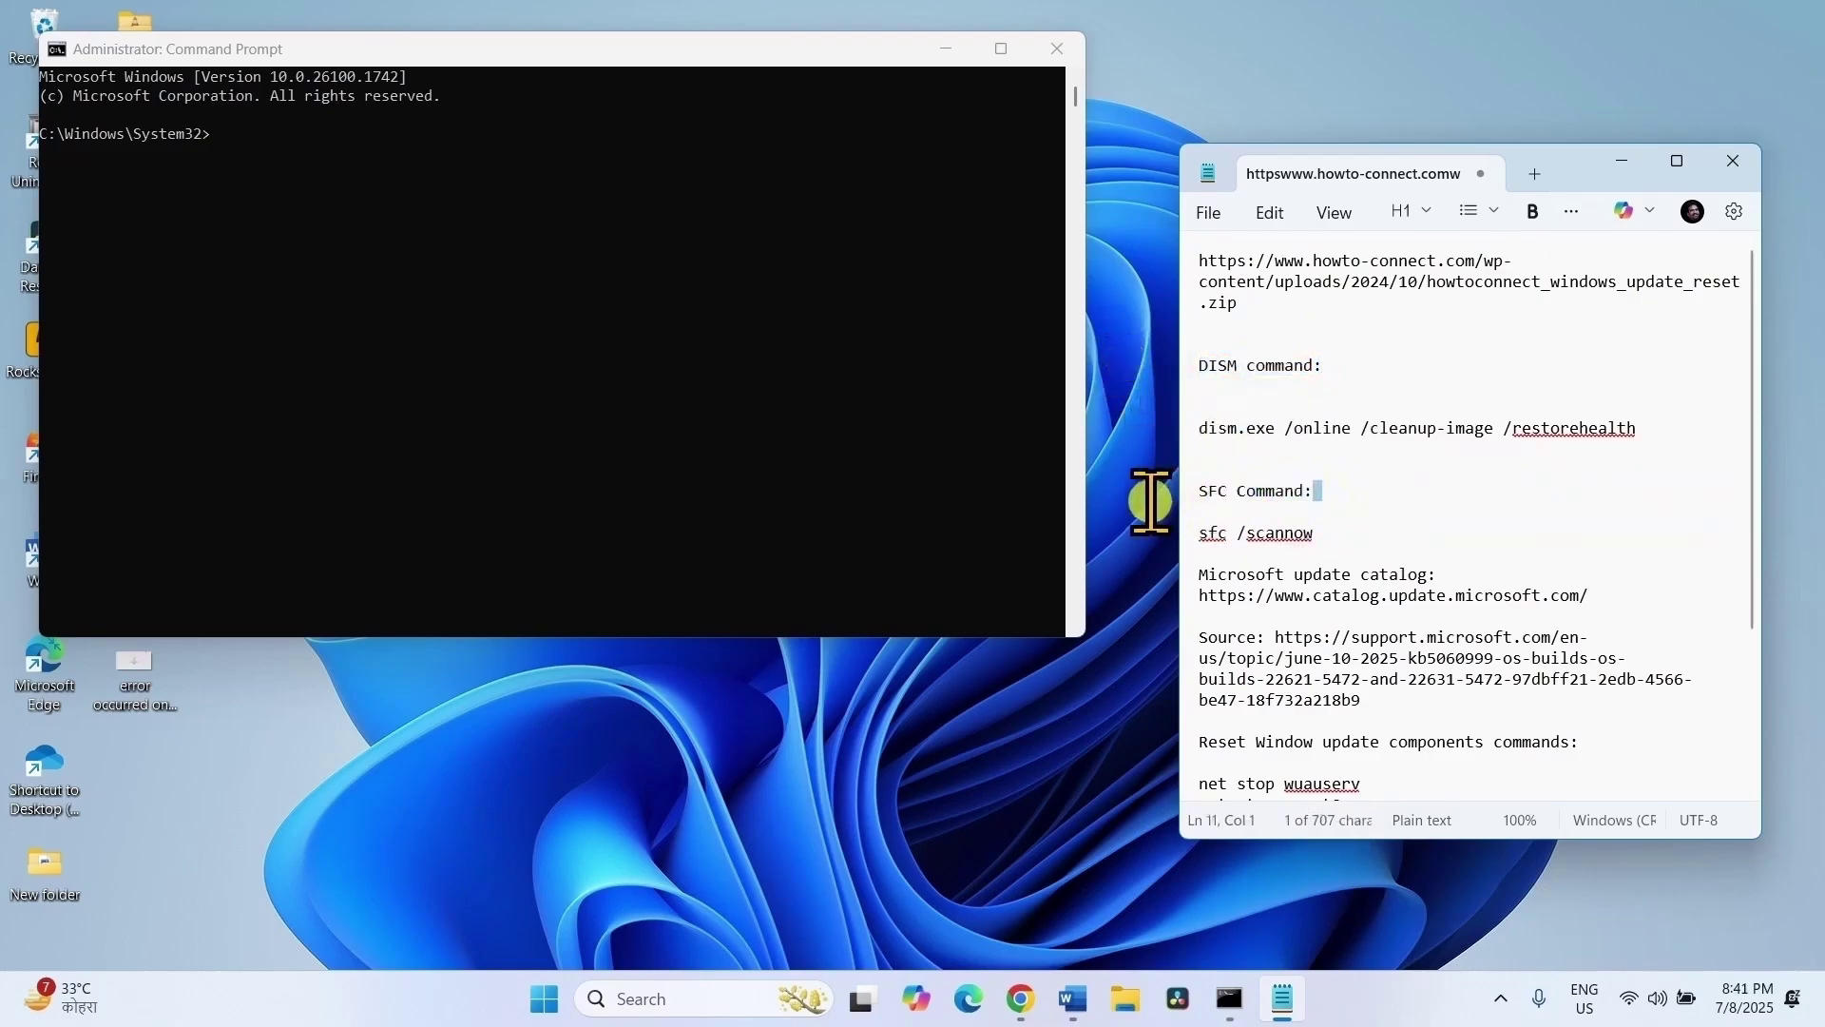
key("Home")
key("shift+End")
Copy the dism.exe /online /cleanup-image /restorehealth command line
left_click(1369, 490)
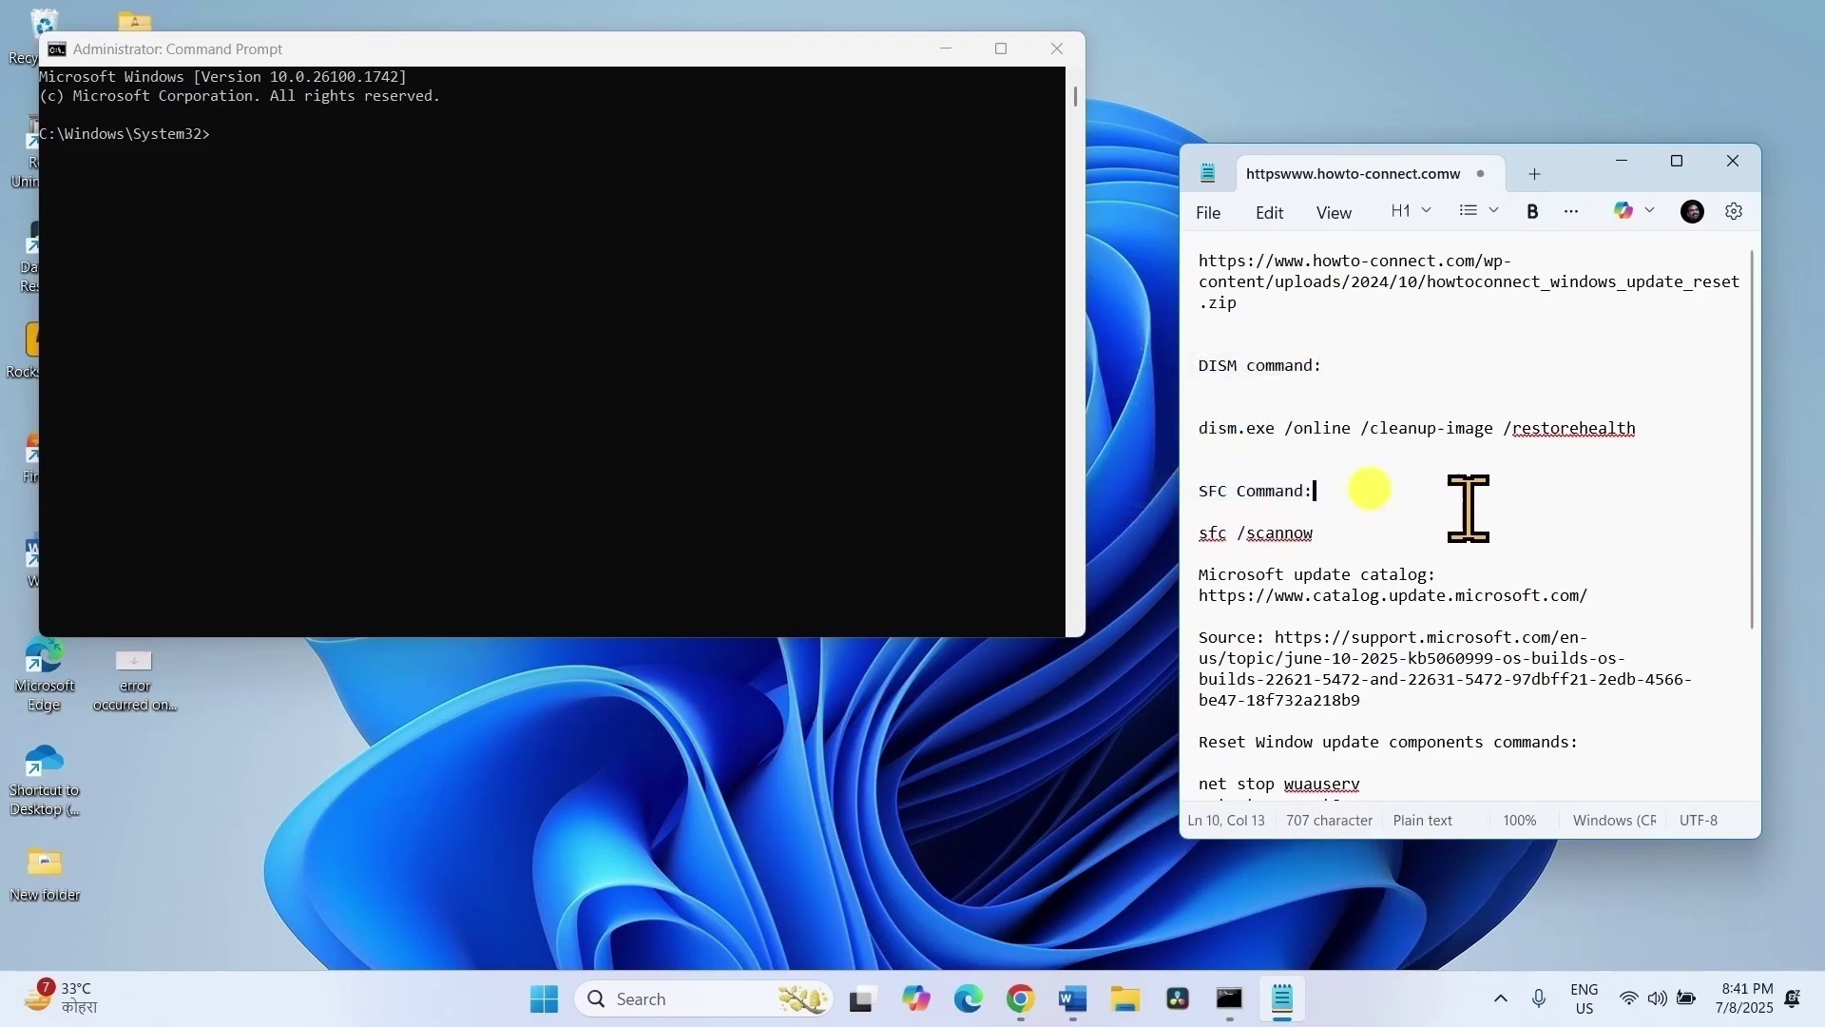
left_click(1657, 428)
key("Home")
key("shift+End")
left_click_drag(1226, 423, 1236, 425)
right_click(1236, 425)
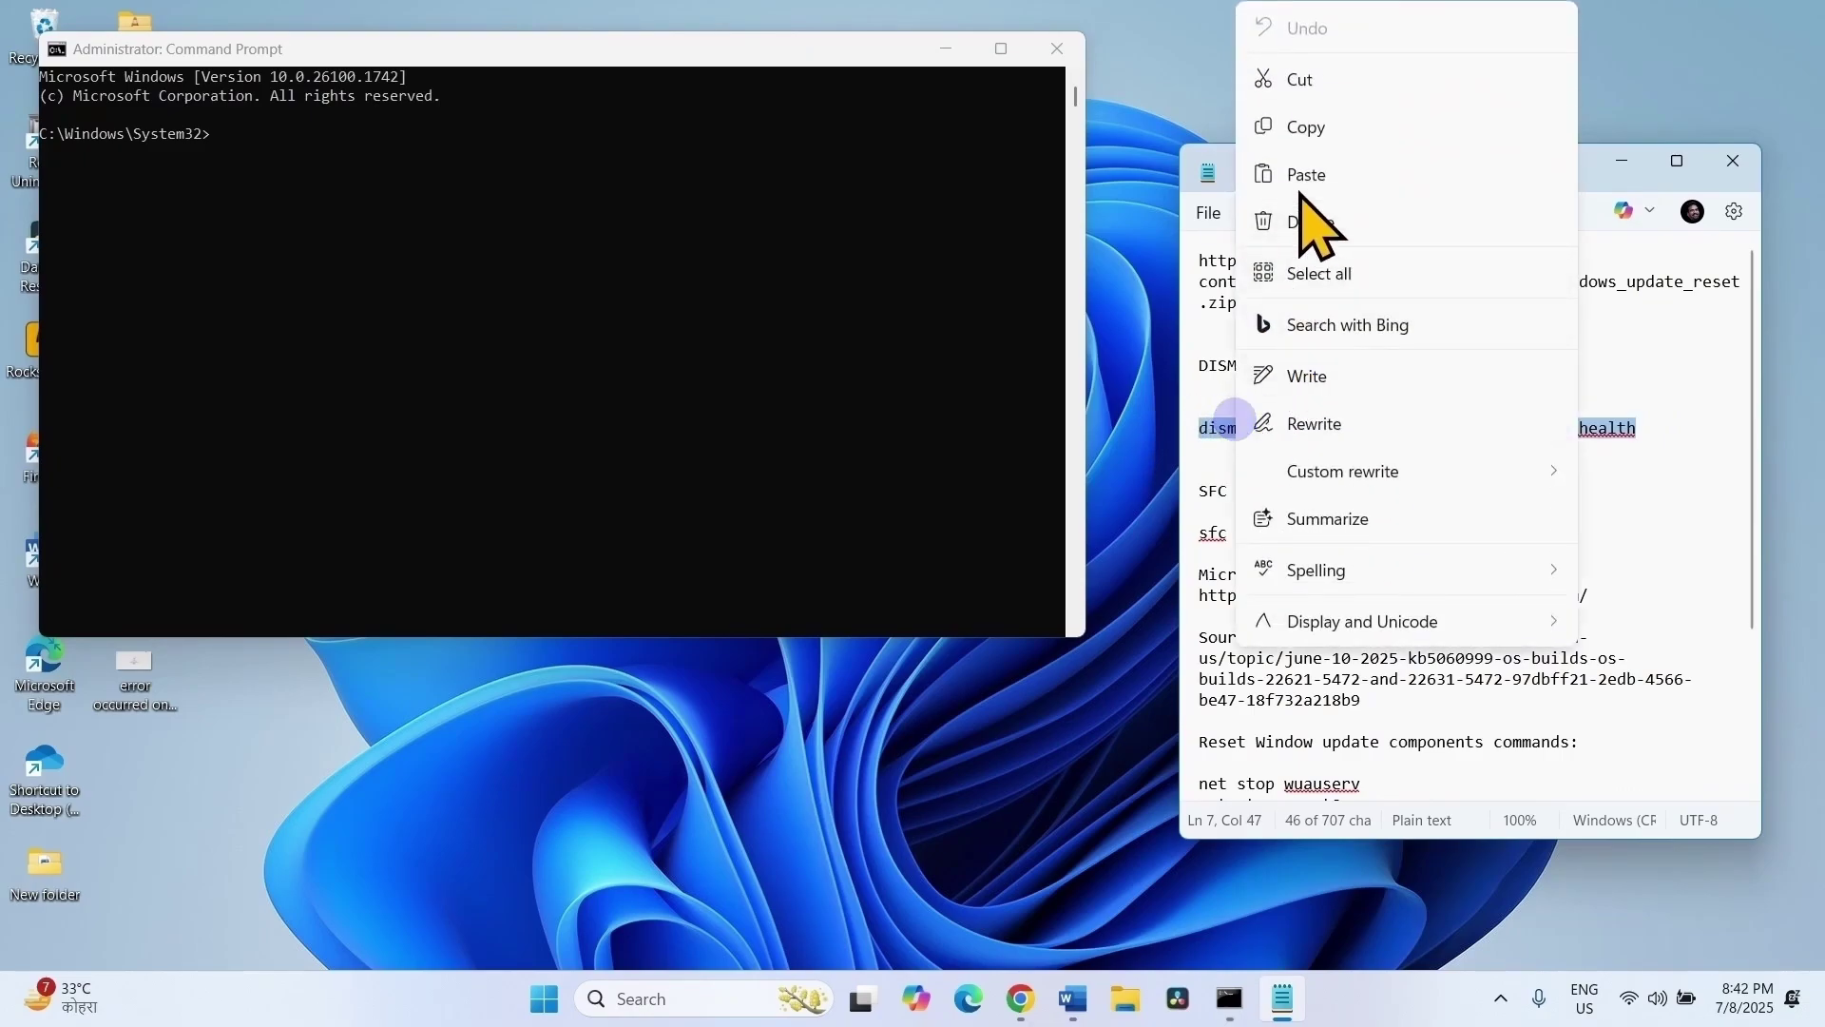
left_click(1307, 128)
Run the DISM restorehealth command, then copy and run sfc /scannow
left_click(275, 166)
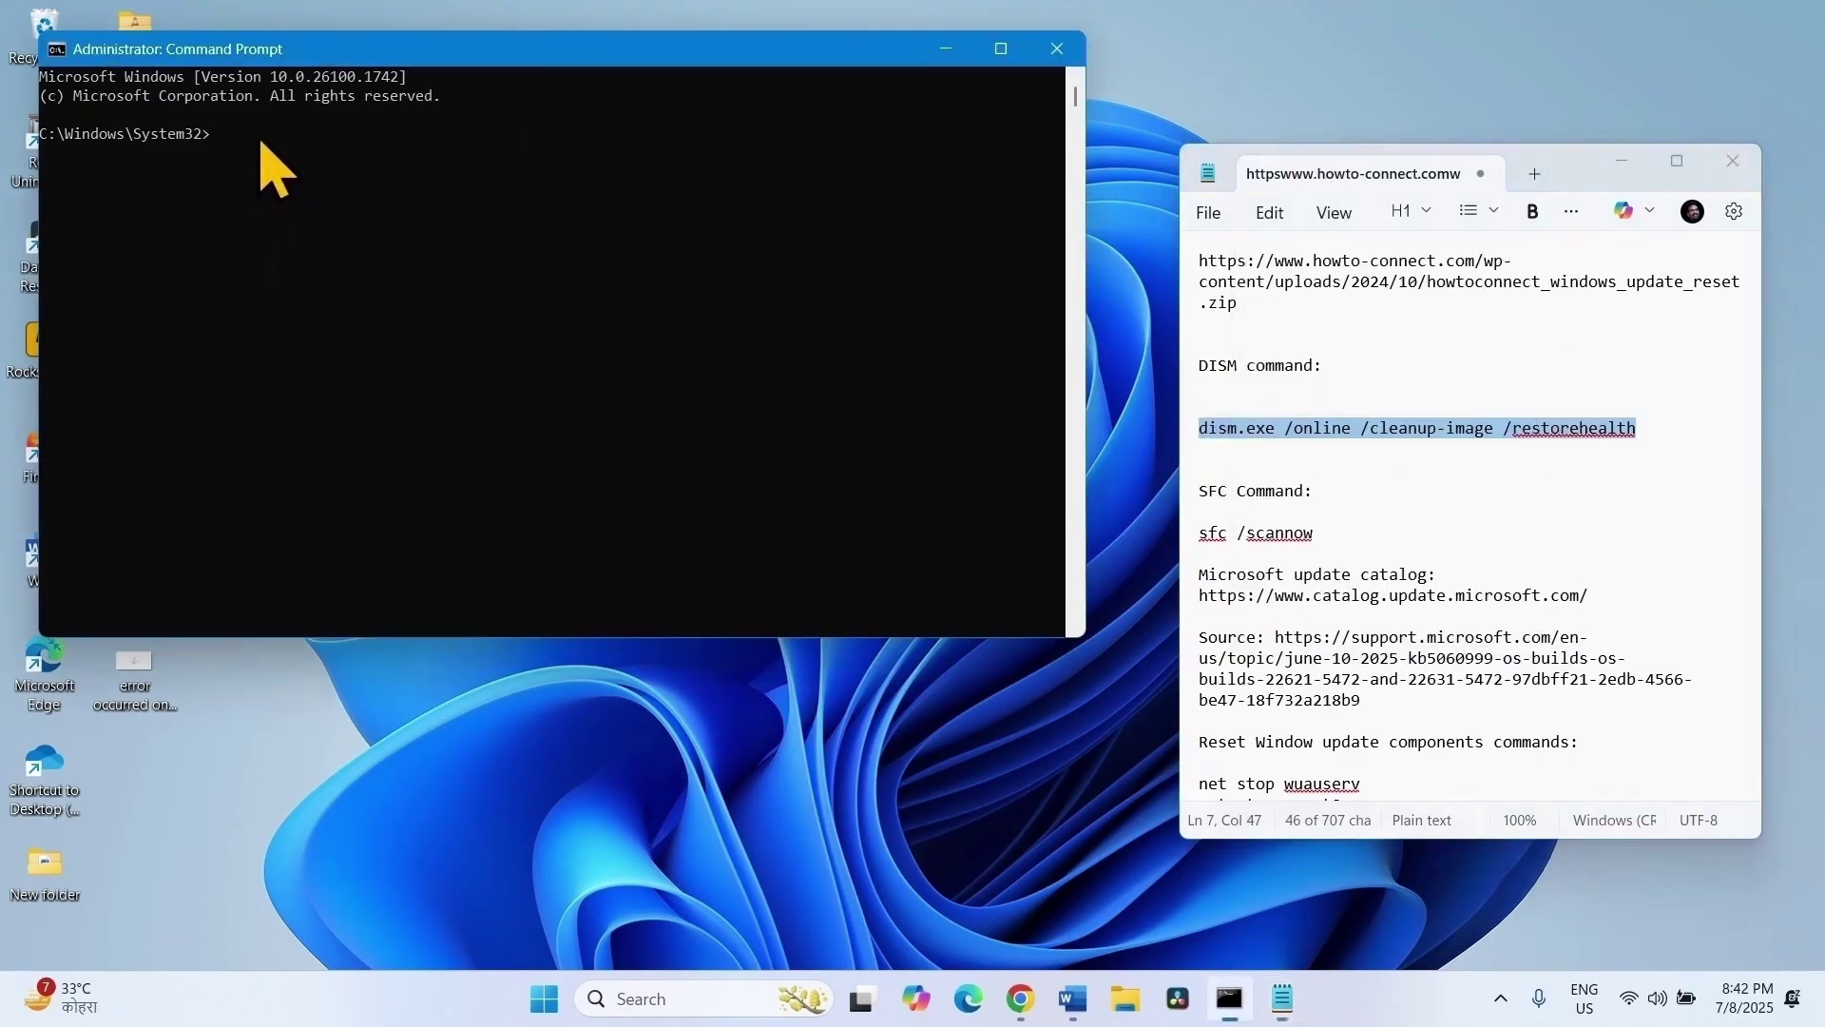
key("ctrl+v")
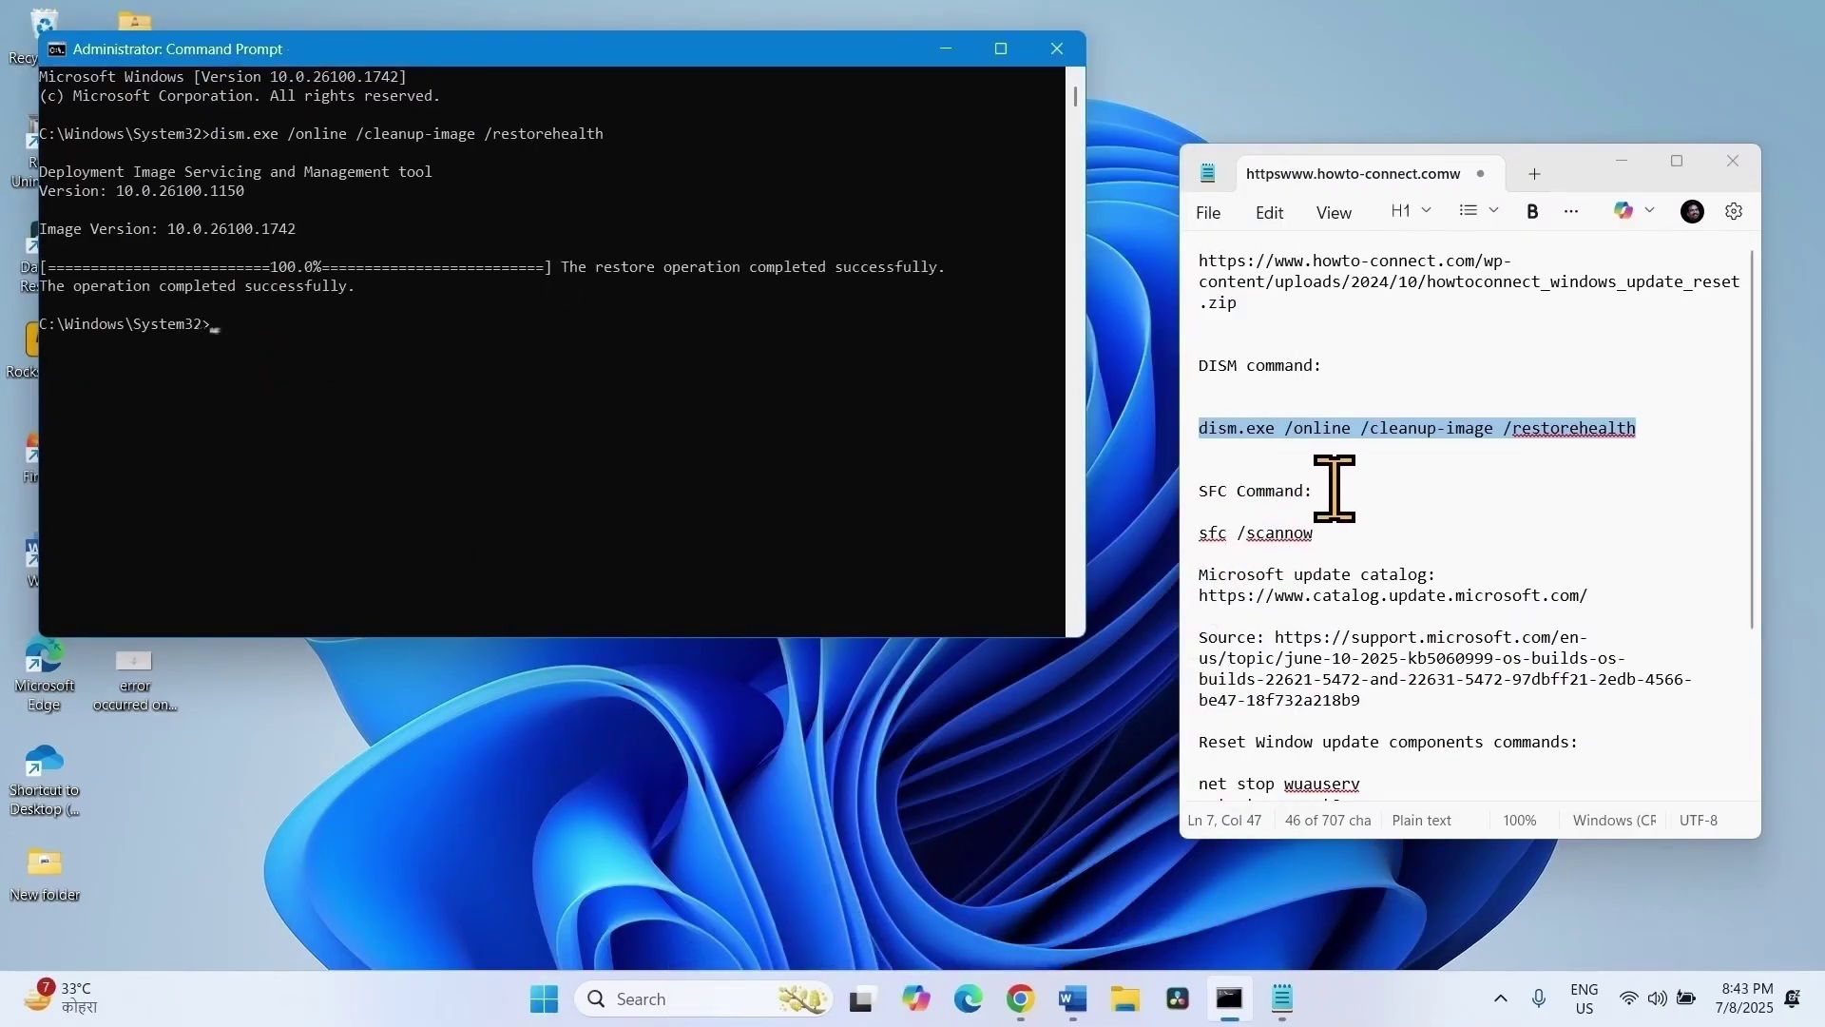
left_click_drag(1323, 532, 1175, 530)
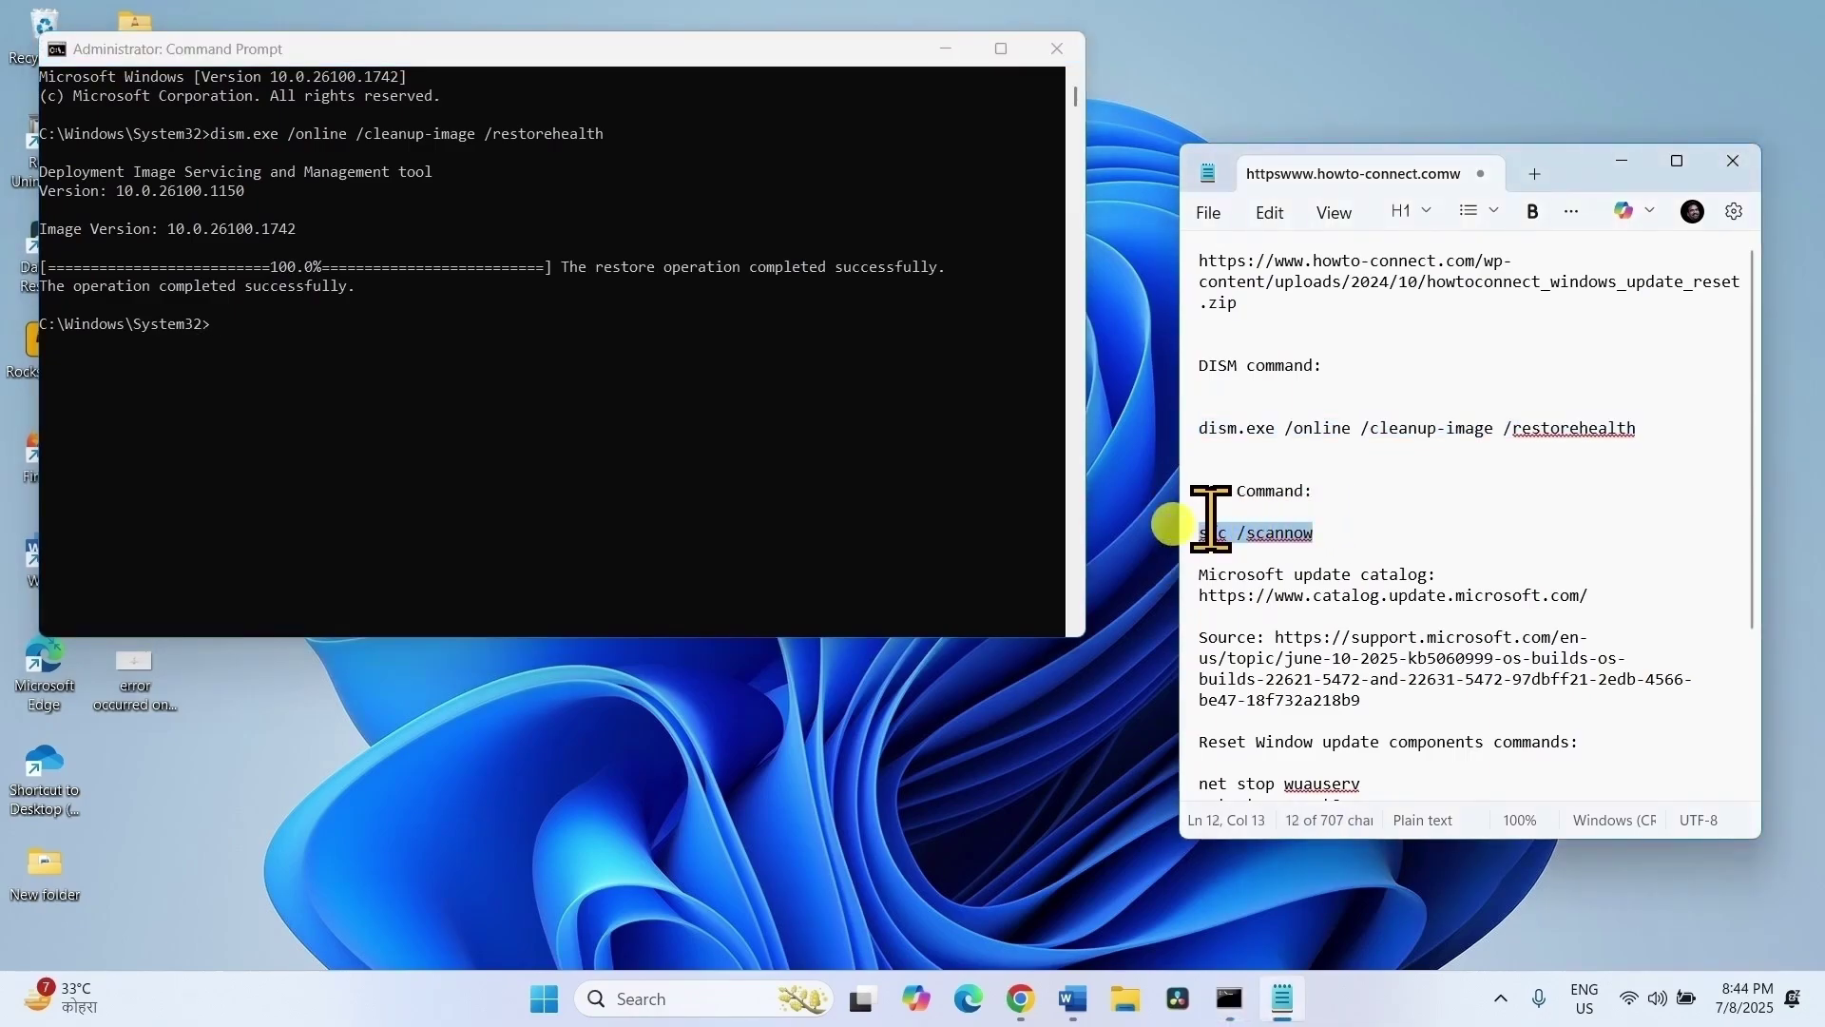
right_click(1214, 518)
left_click(1293, 126)
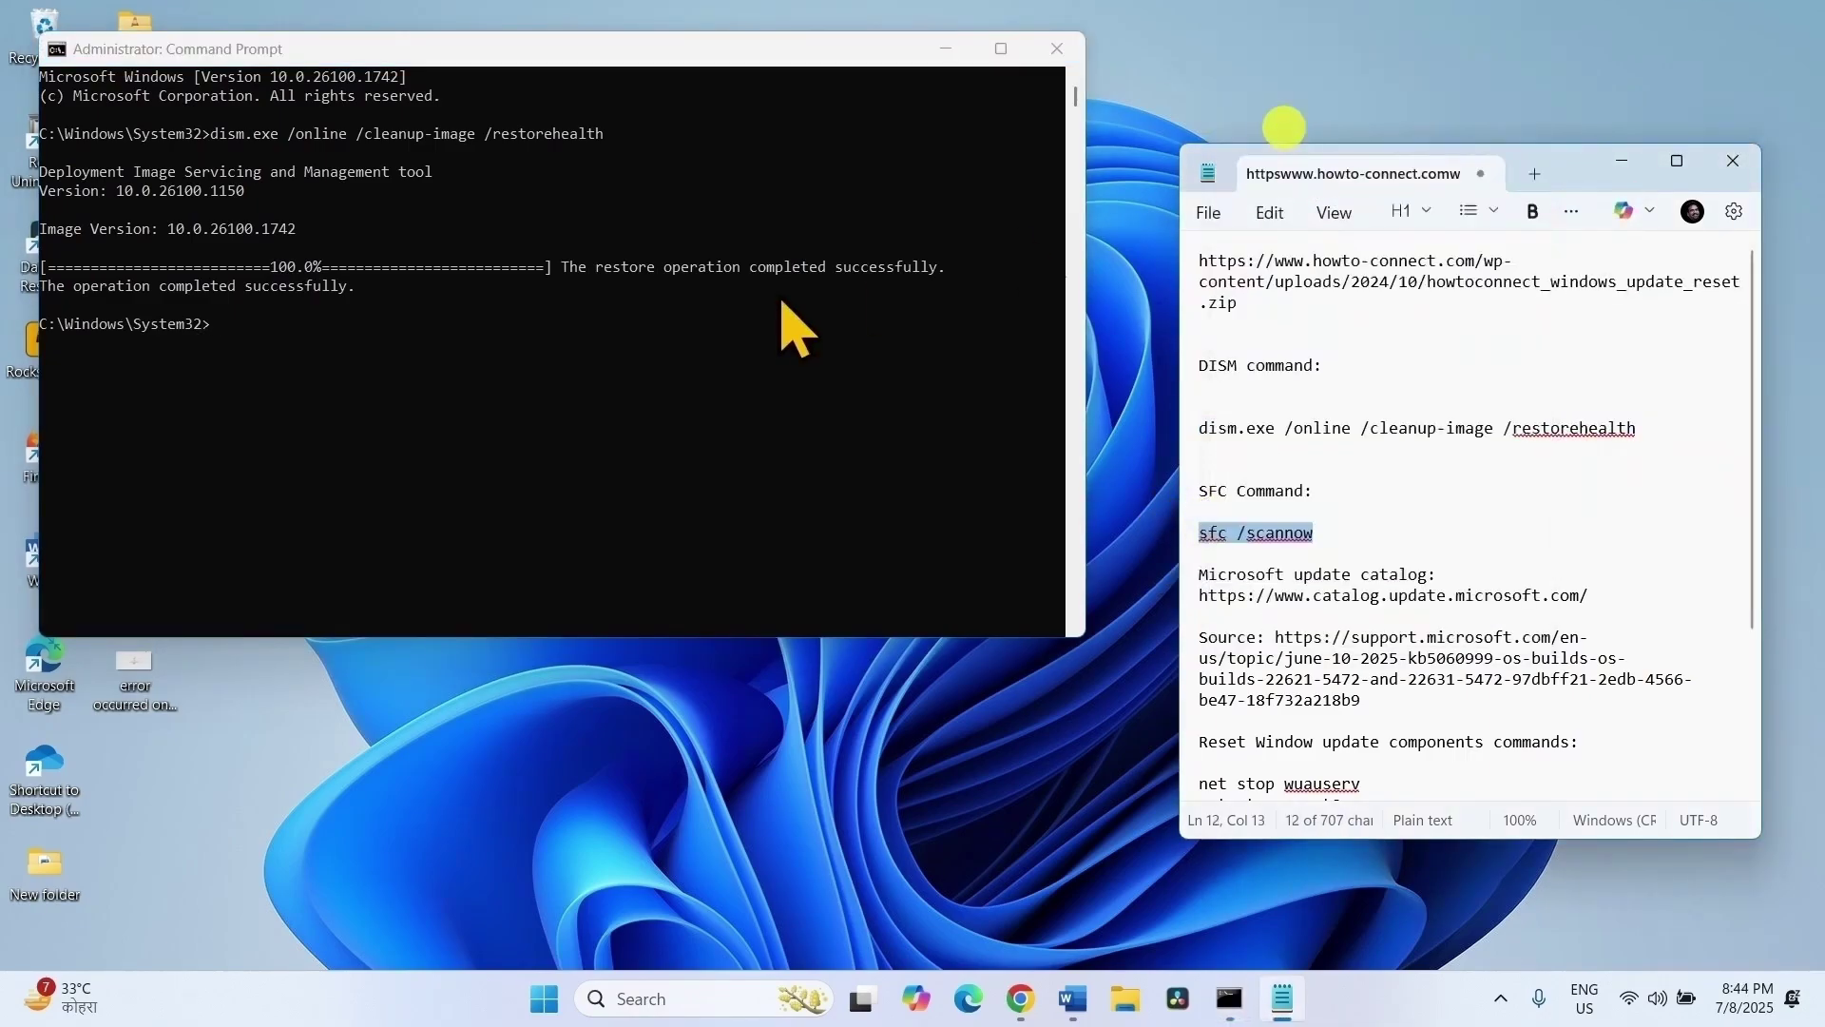
left_click(270, 359)
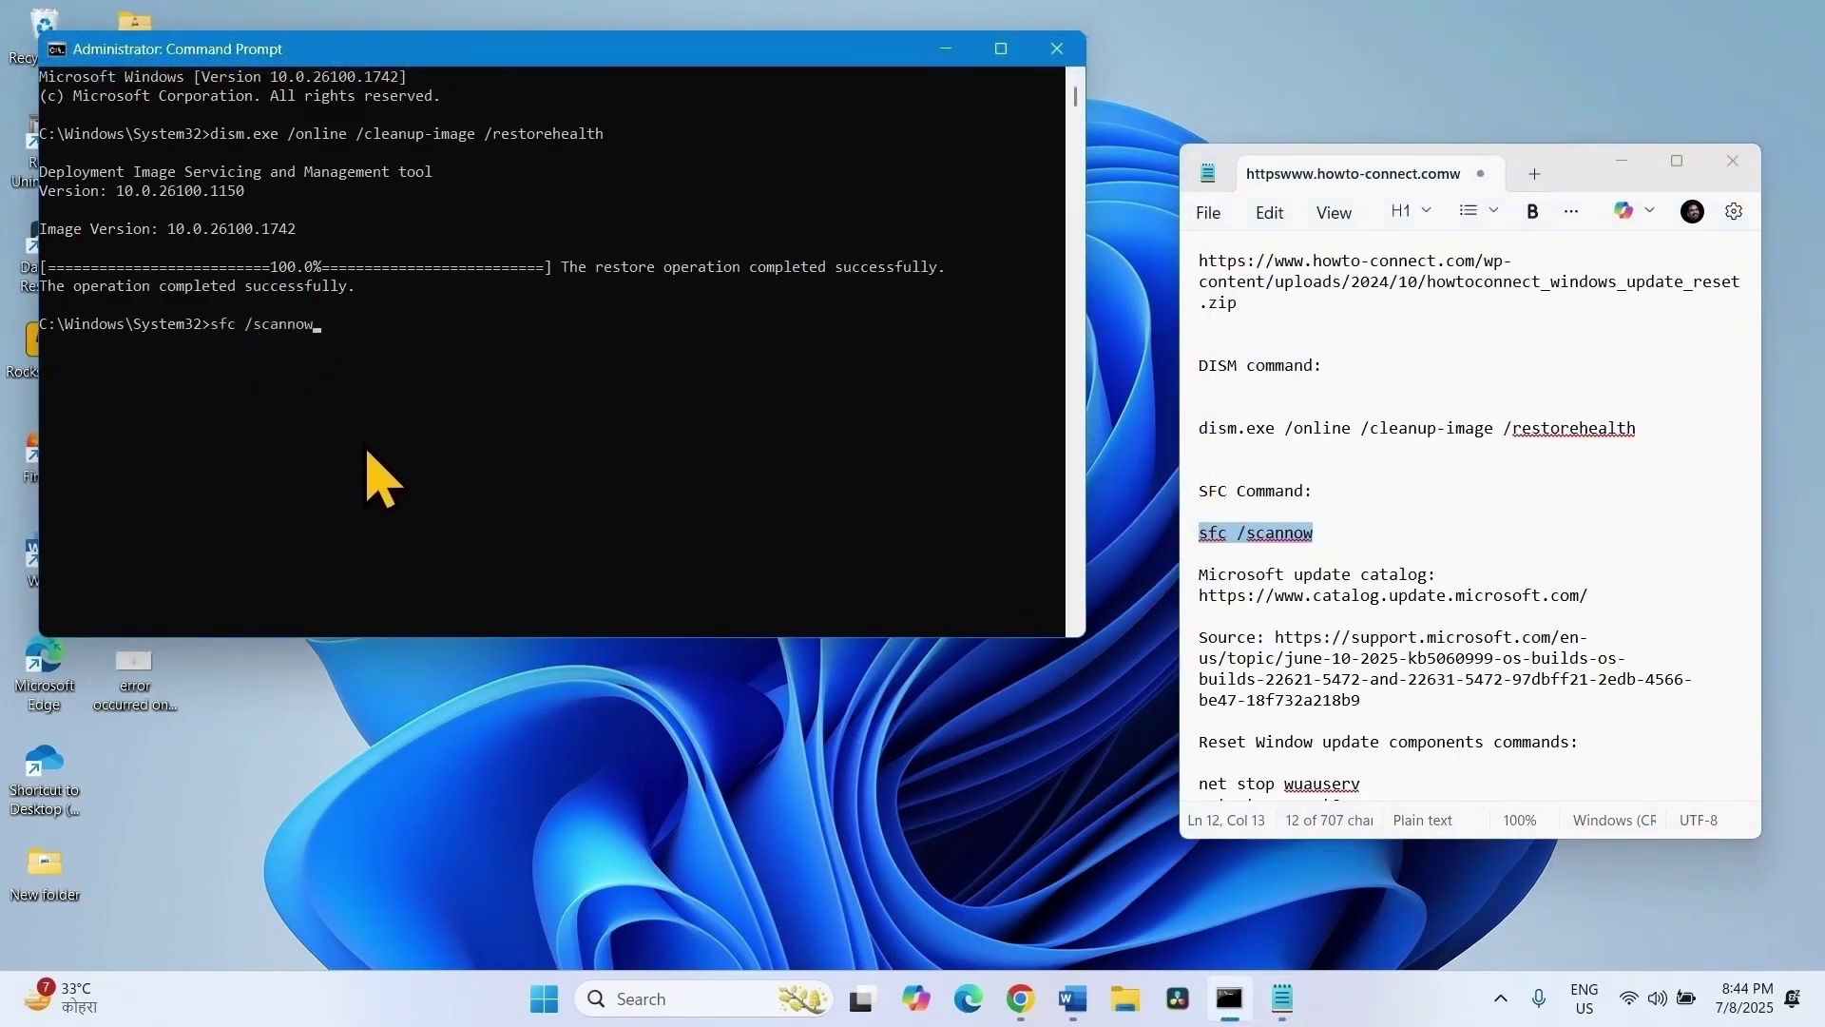
key("Return")
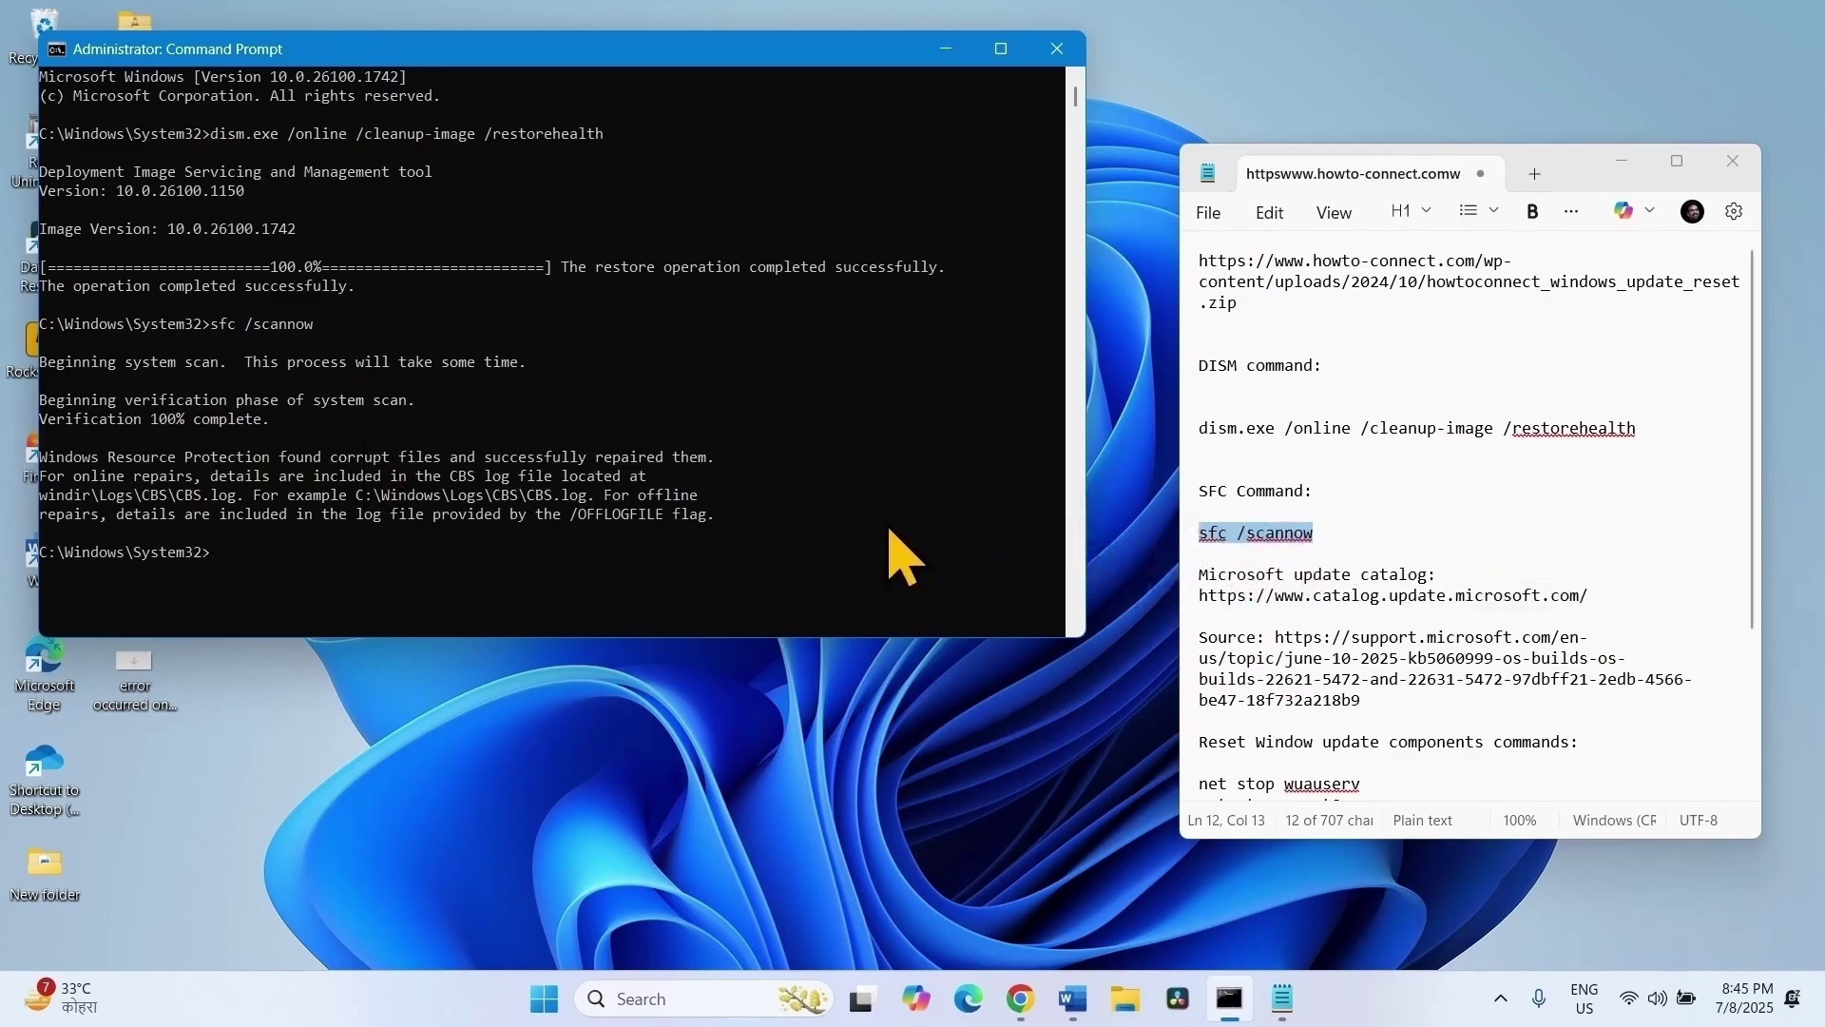
Close Command Prompt and the command notes
left_click(1055, 49)
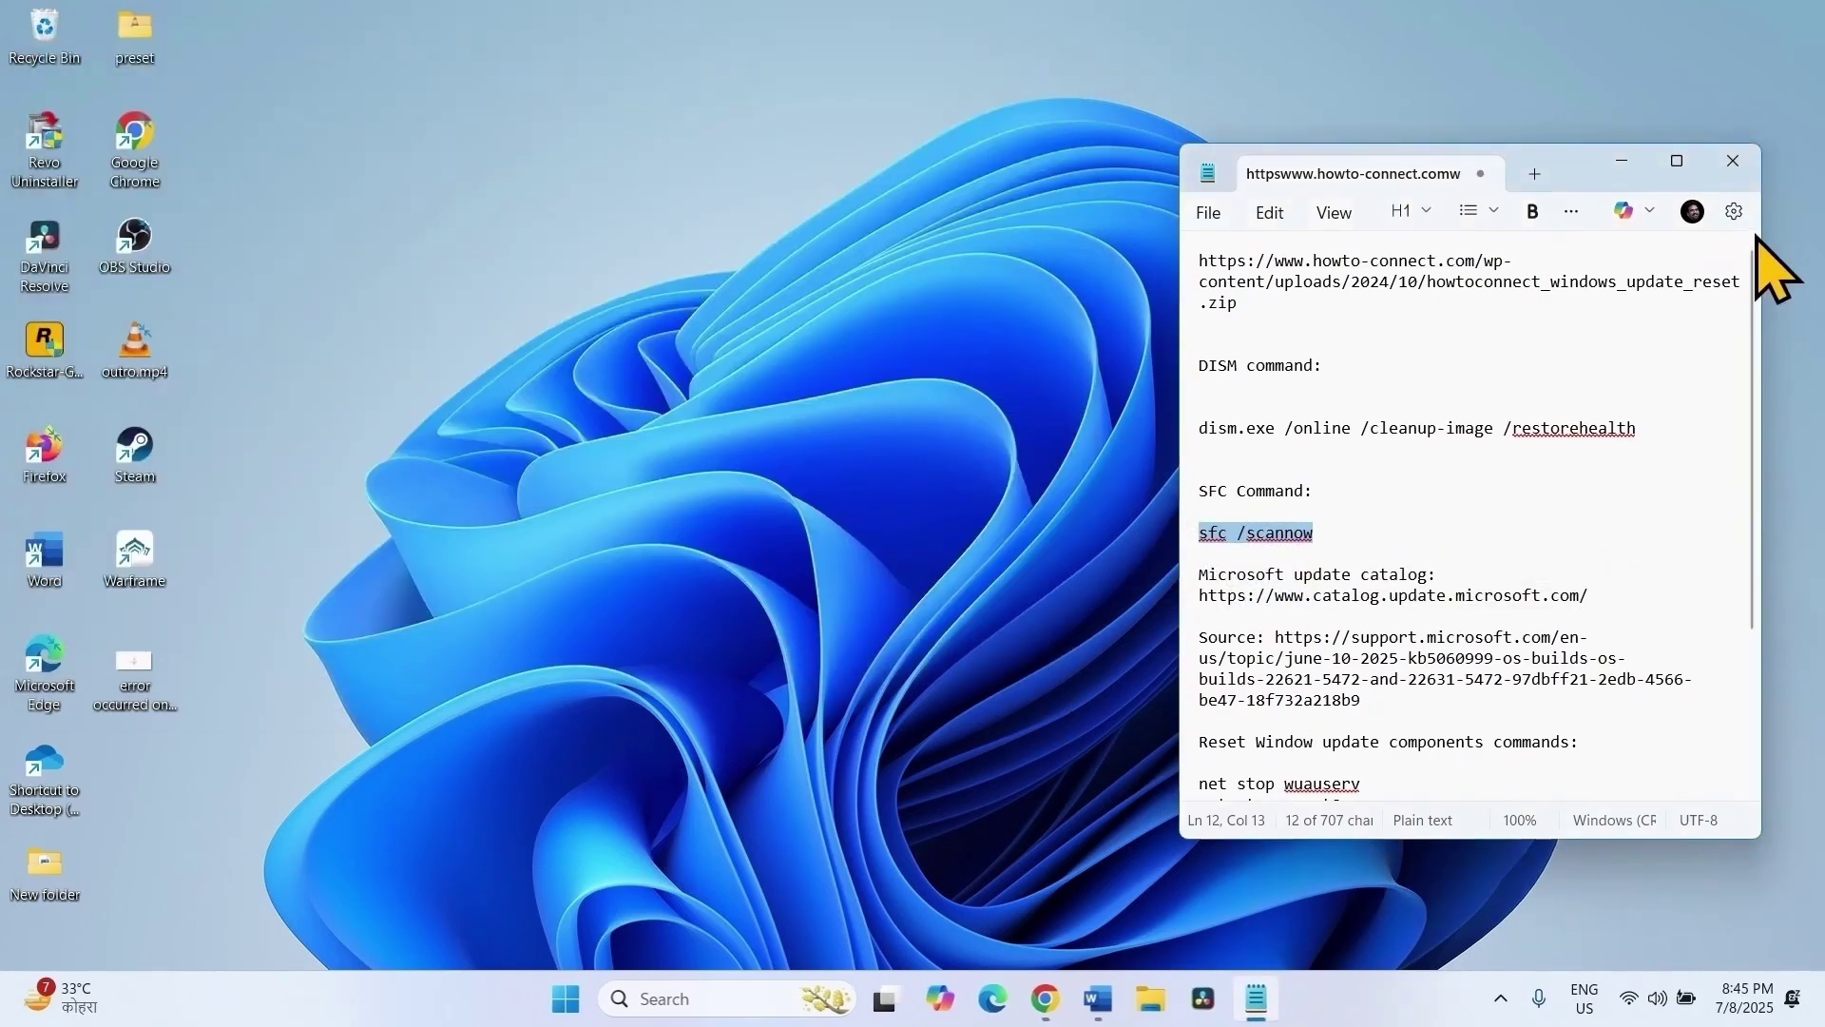
left_click(1730, 167)
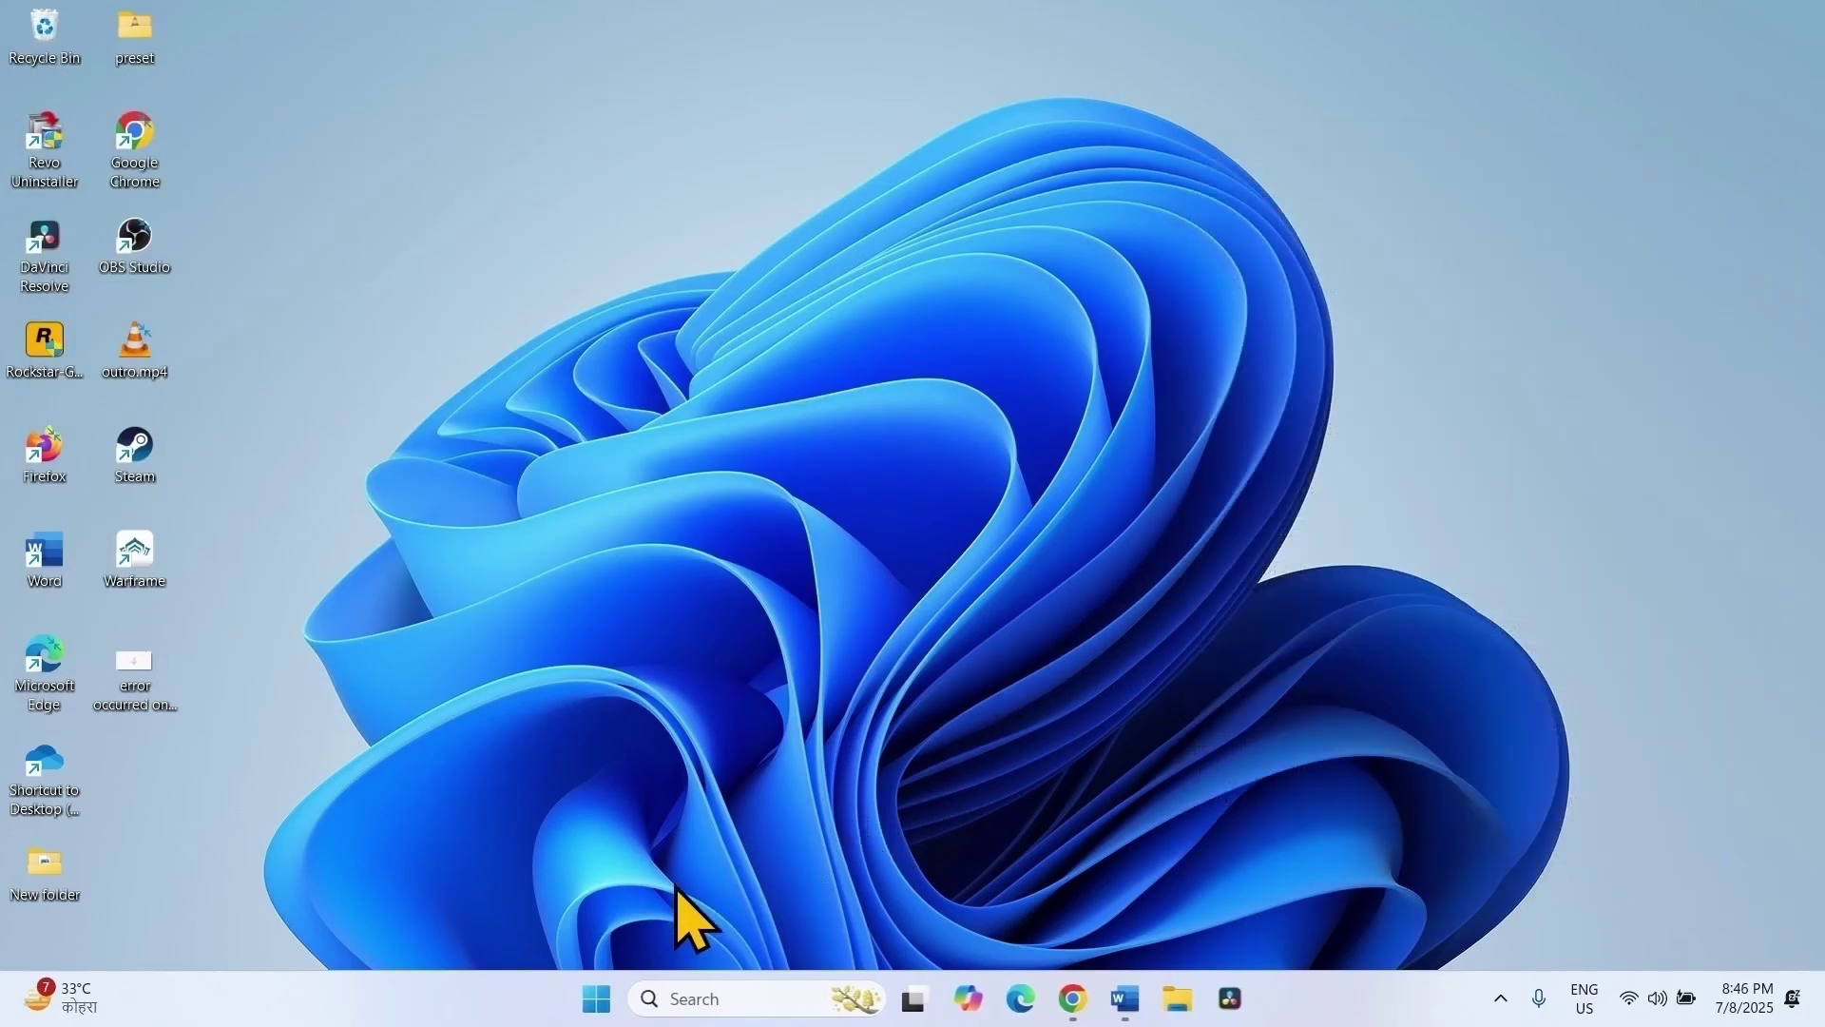
left_click(599, 1010)
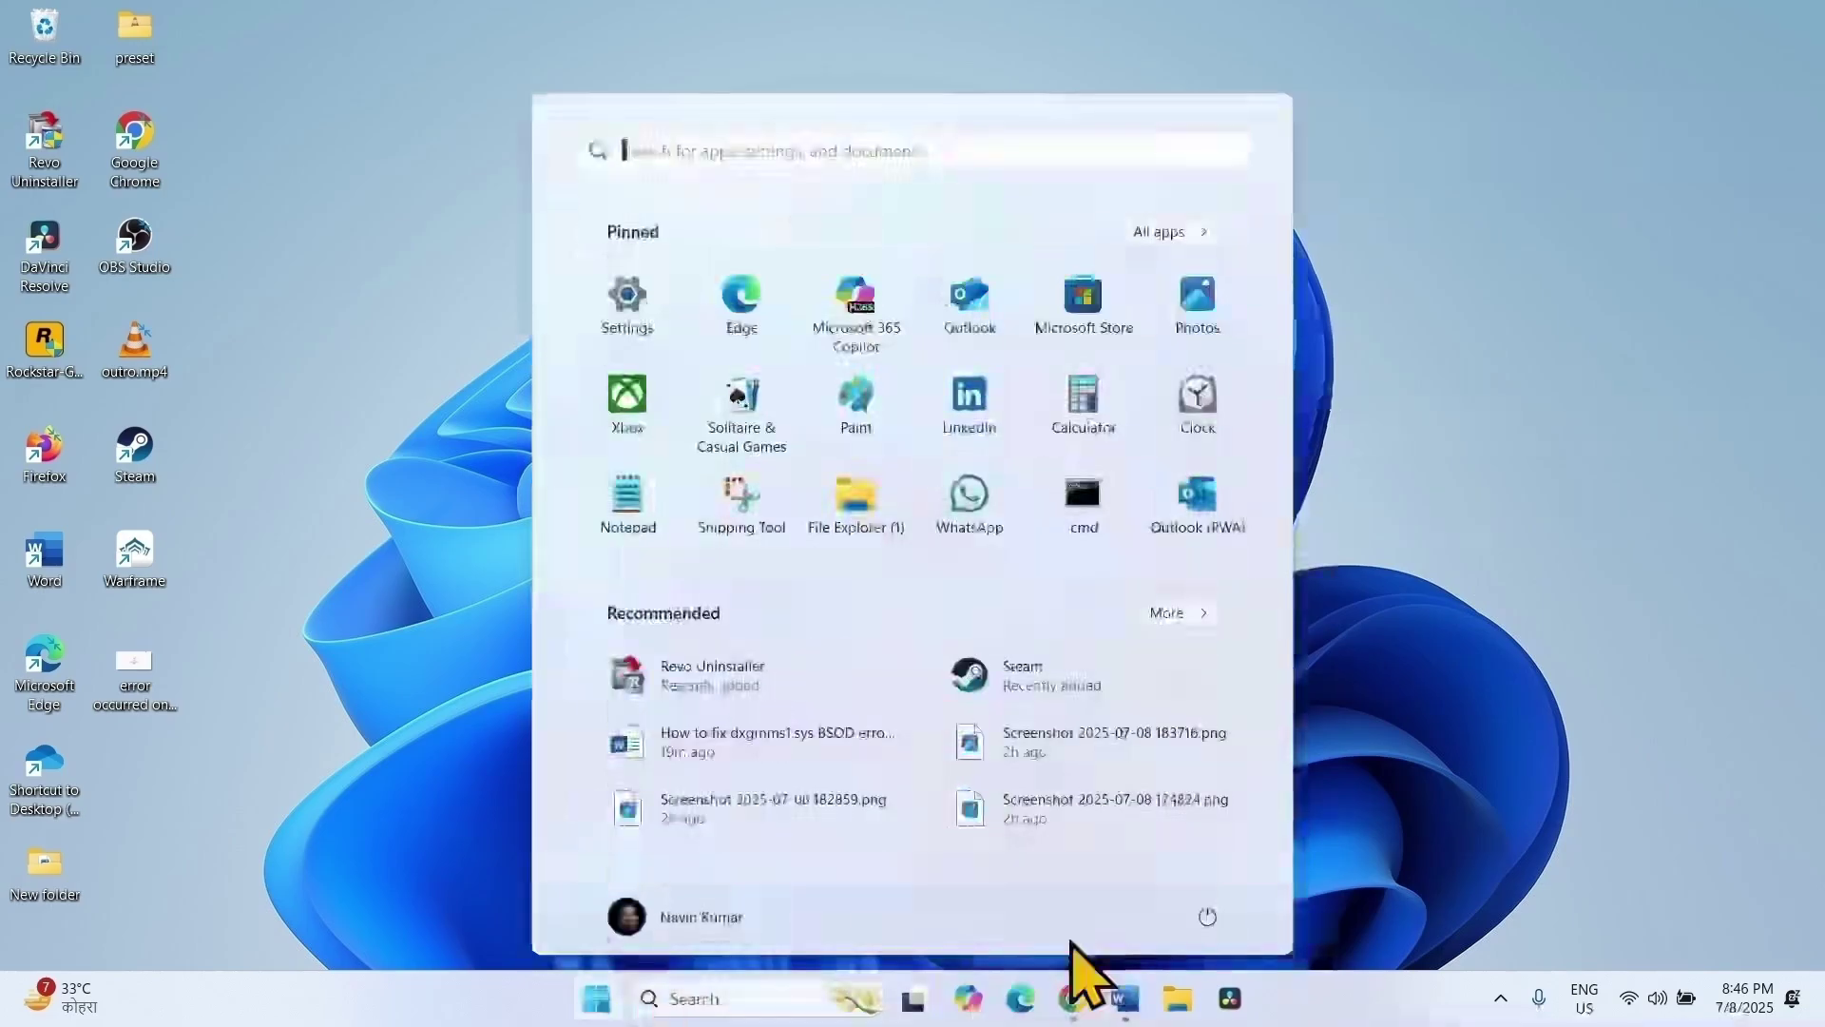
left_click(1210, 912)
left_click(1499, 754)
left_click(1488, 747)
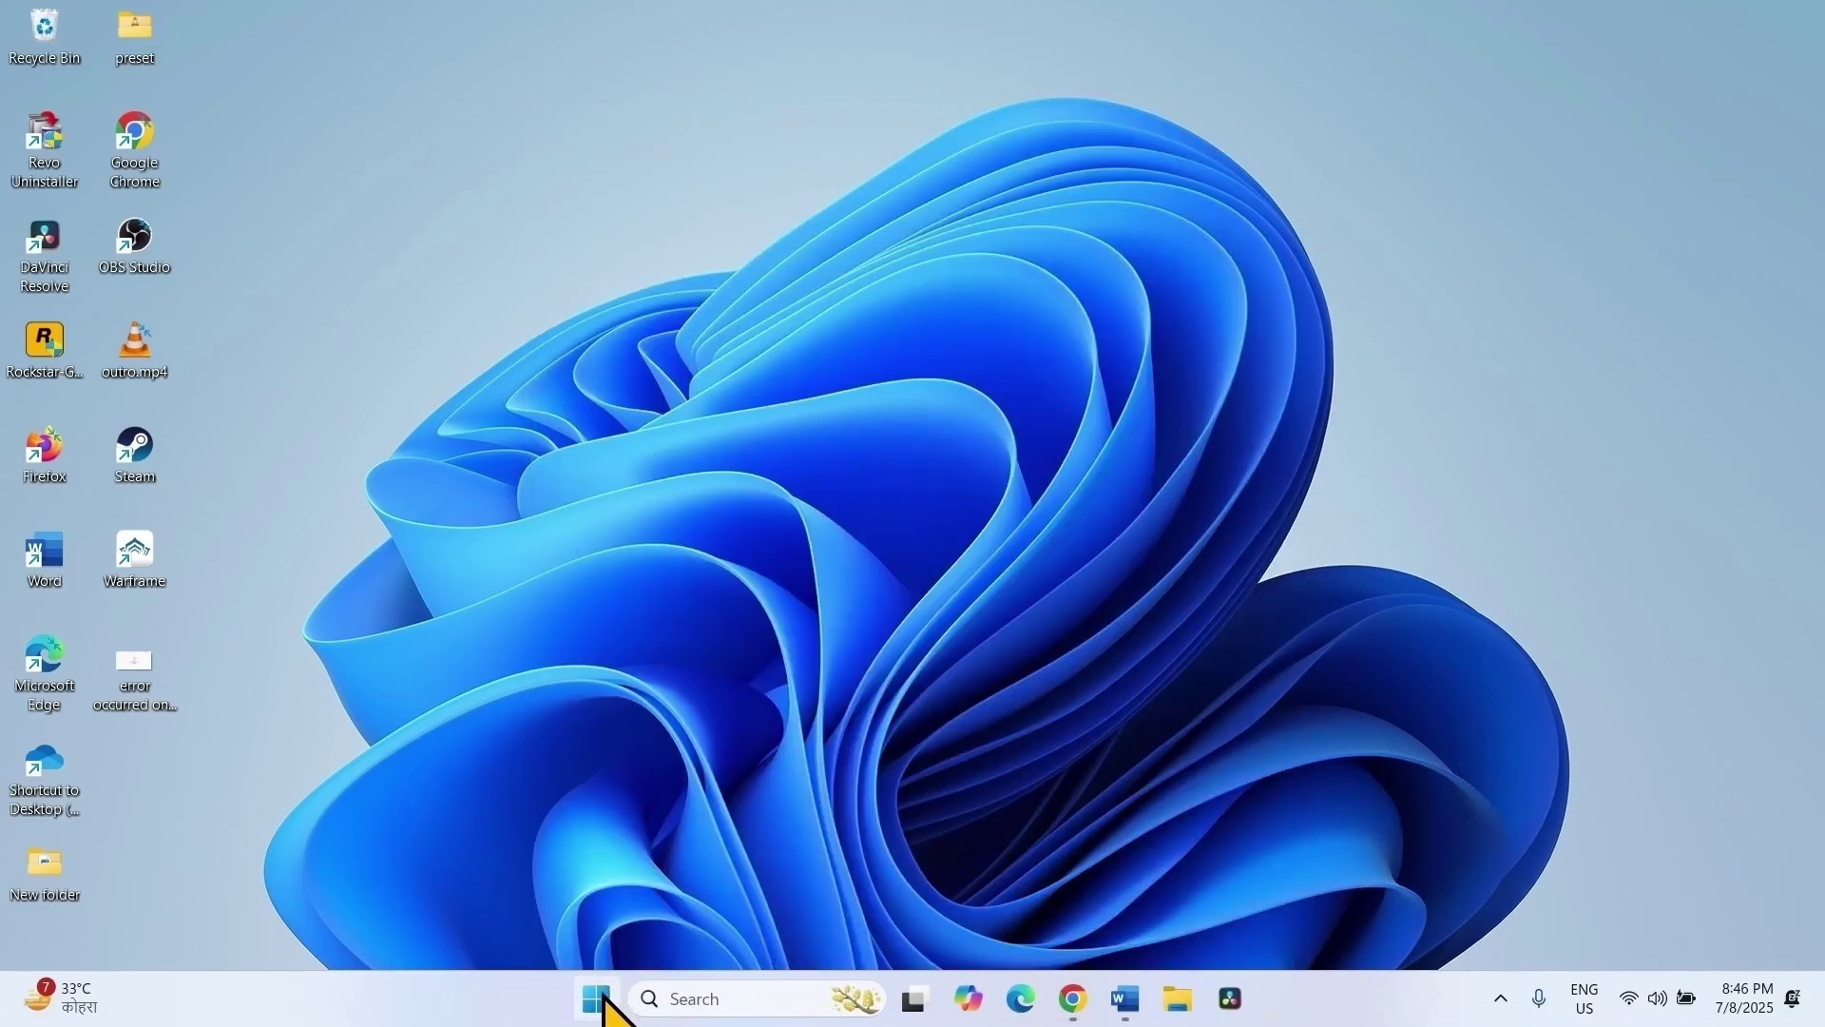
Retry the failed update install on the Windows Update settings page
left_click(599, 1008)
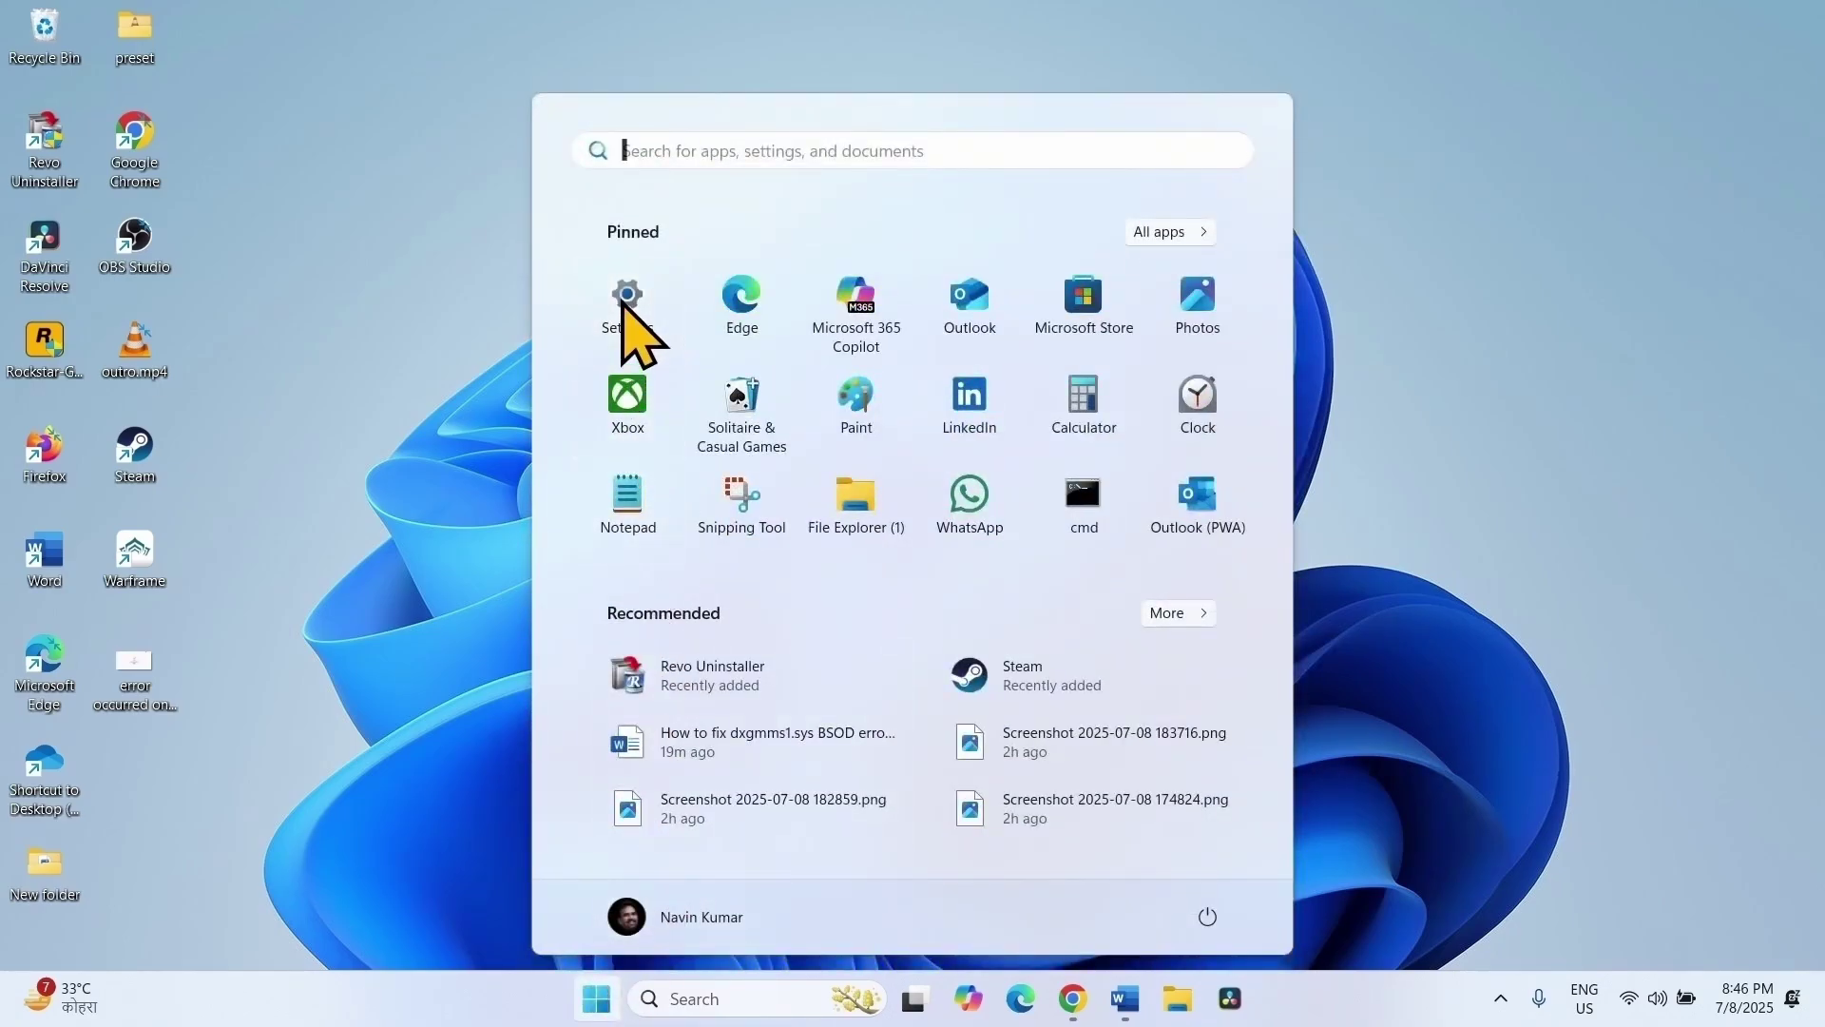
left_click(628, 303)
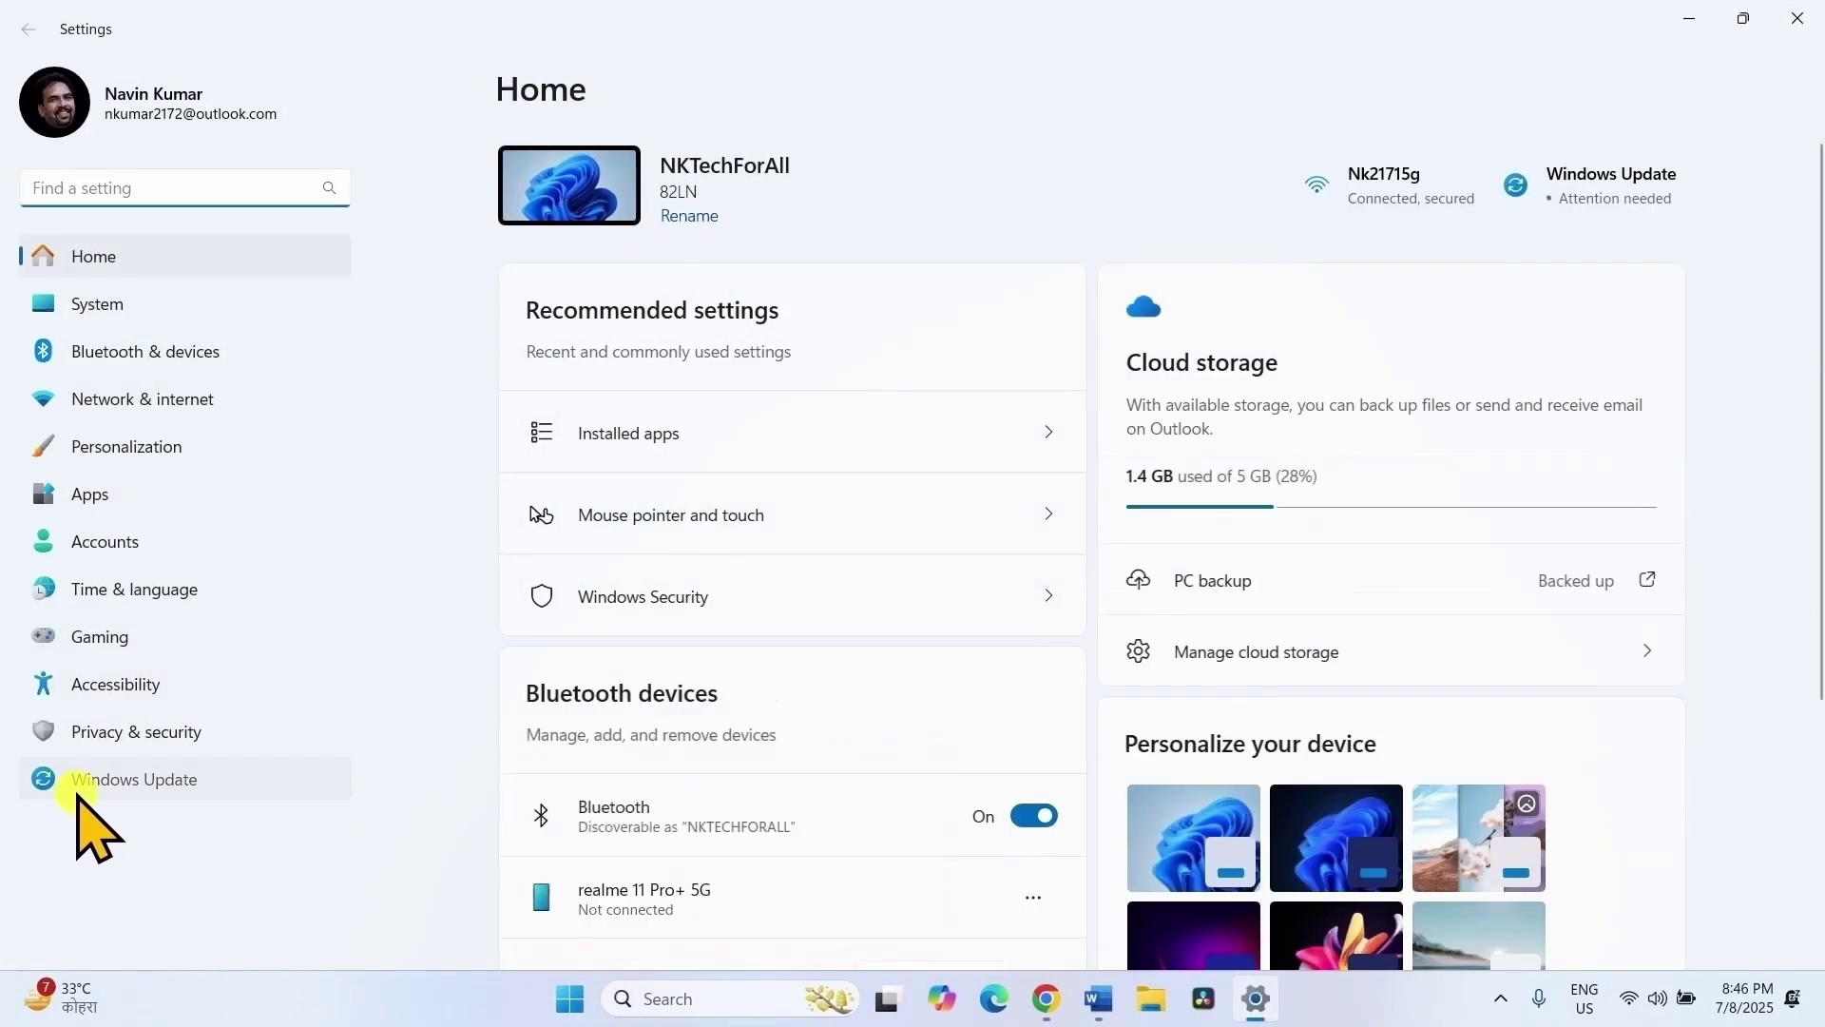
left_click(86, 781)
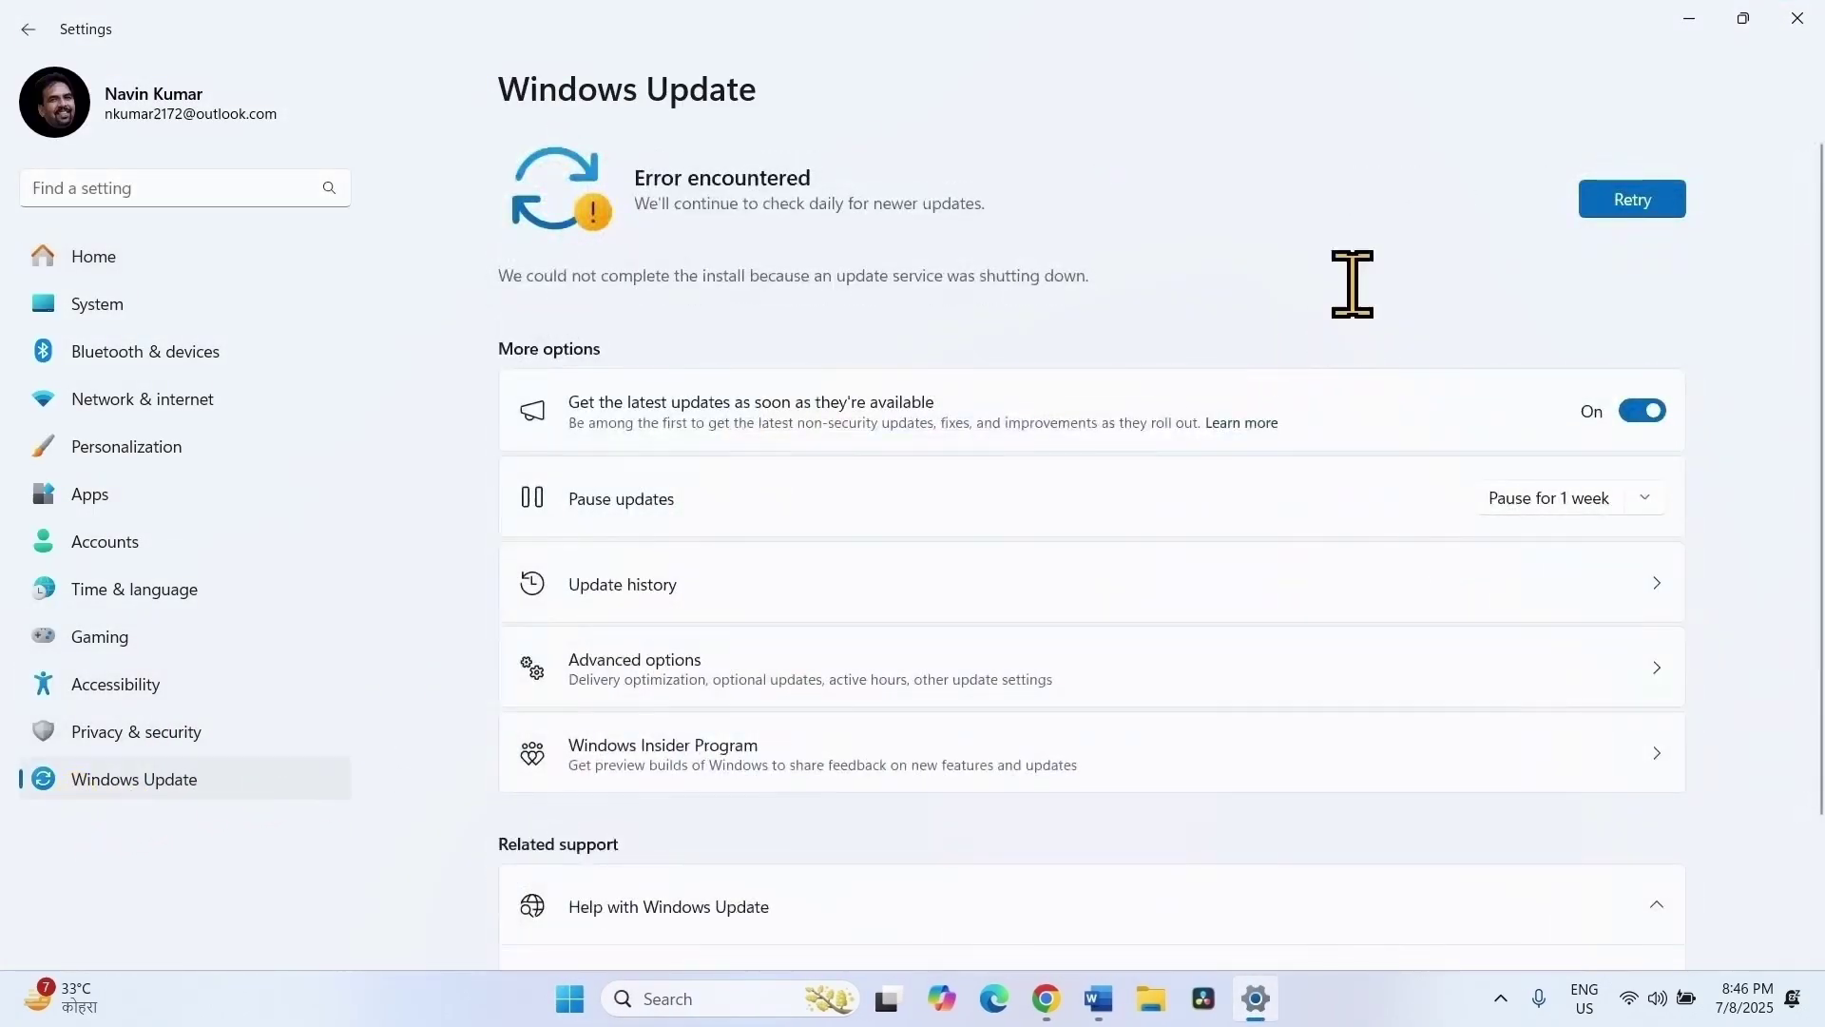
left_click(1616, 203)
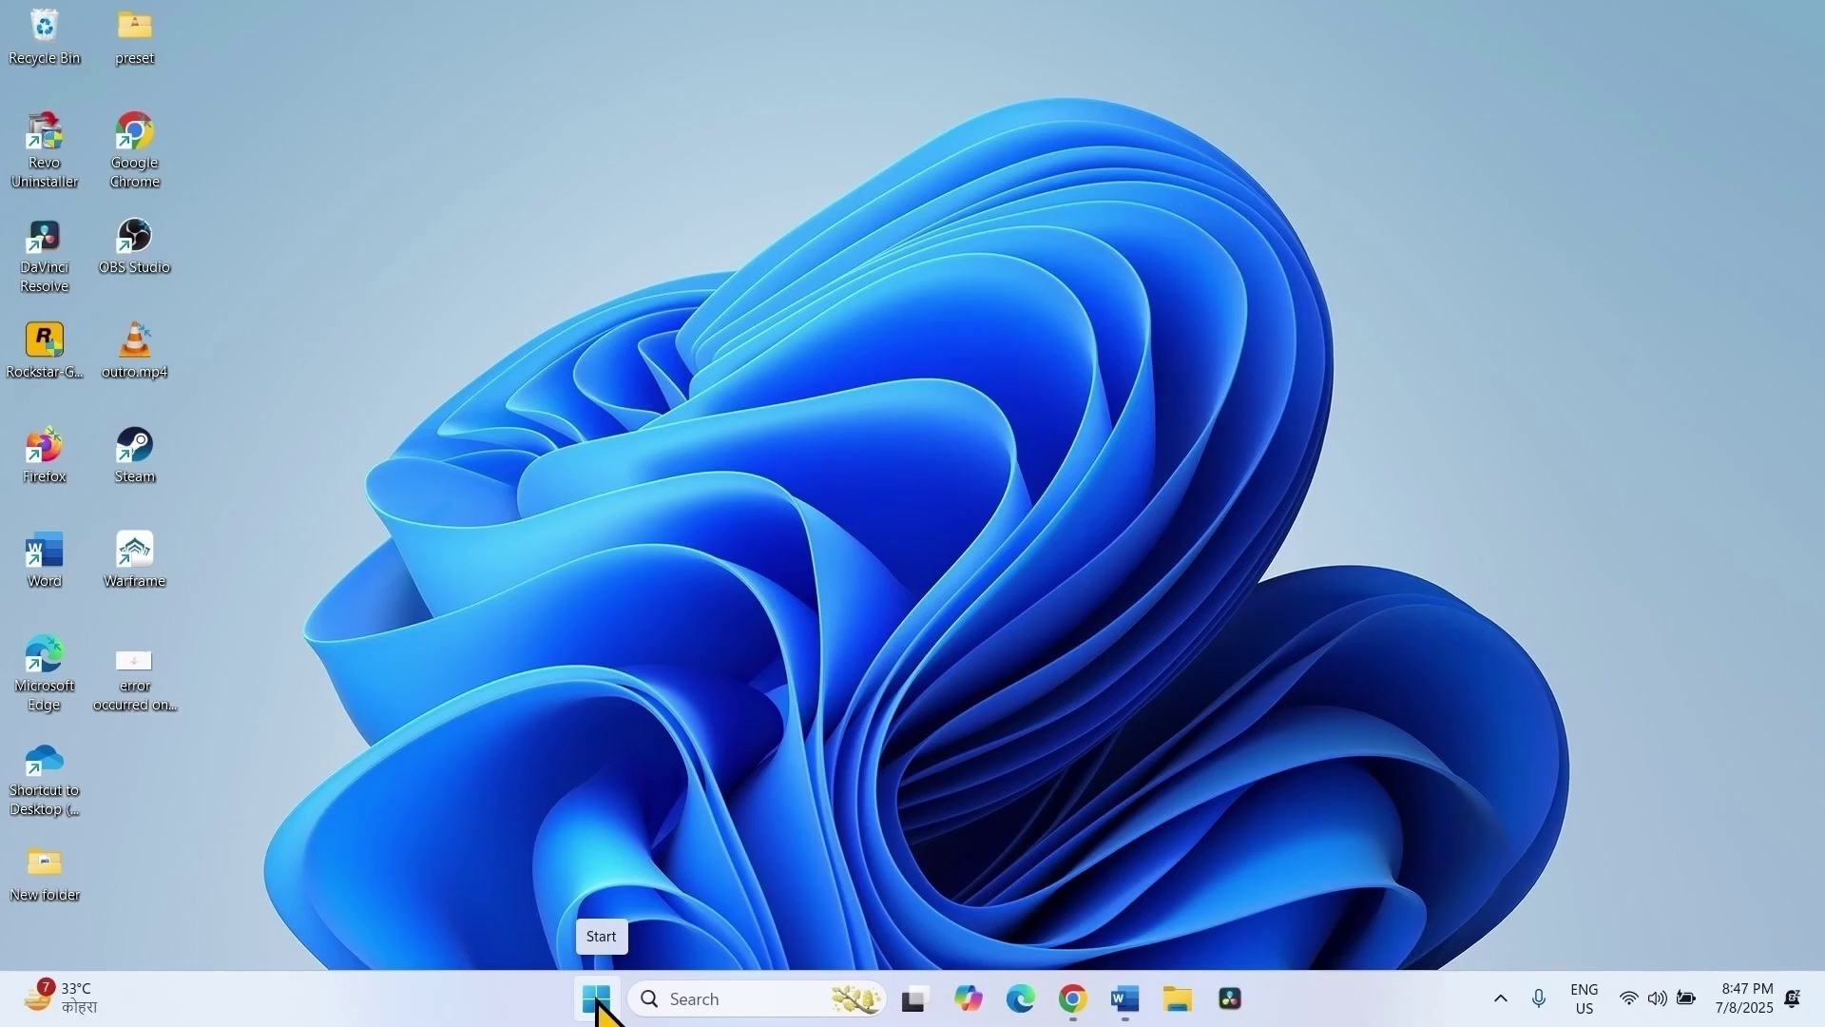
Uninstall Blackmagic RAW Common Components from Installed apps, approve UAC, then close Settings
right_click(597, 1006)
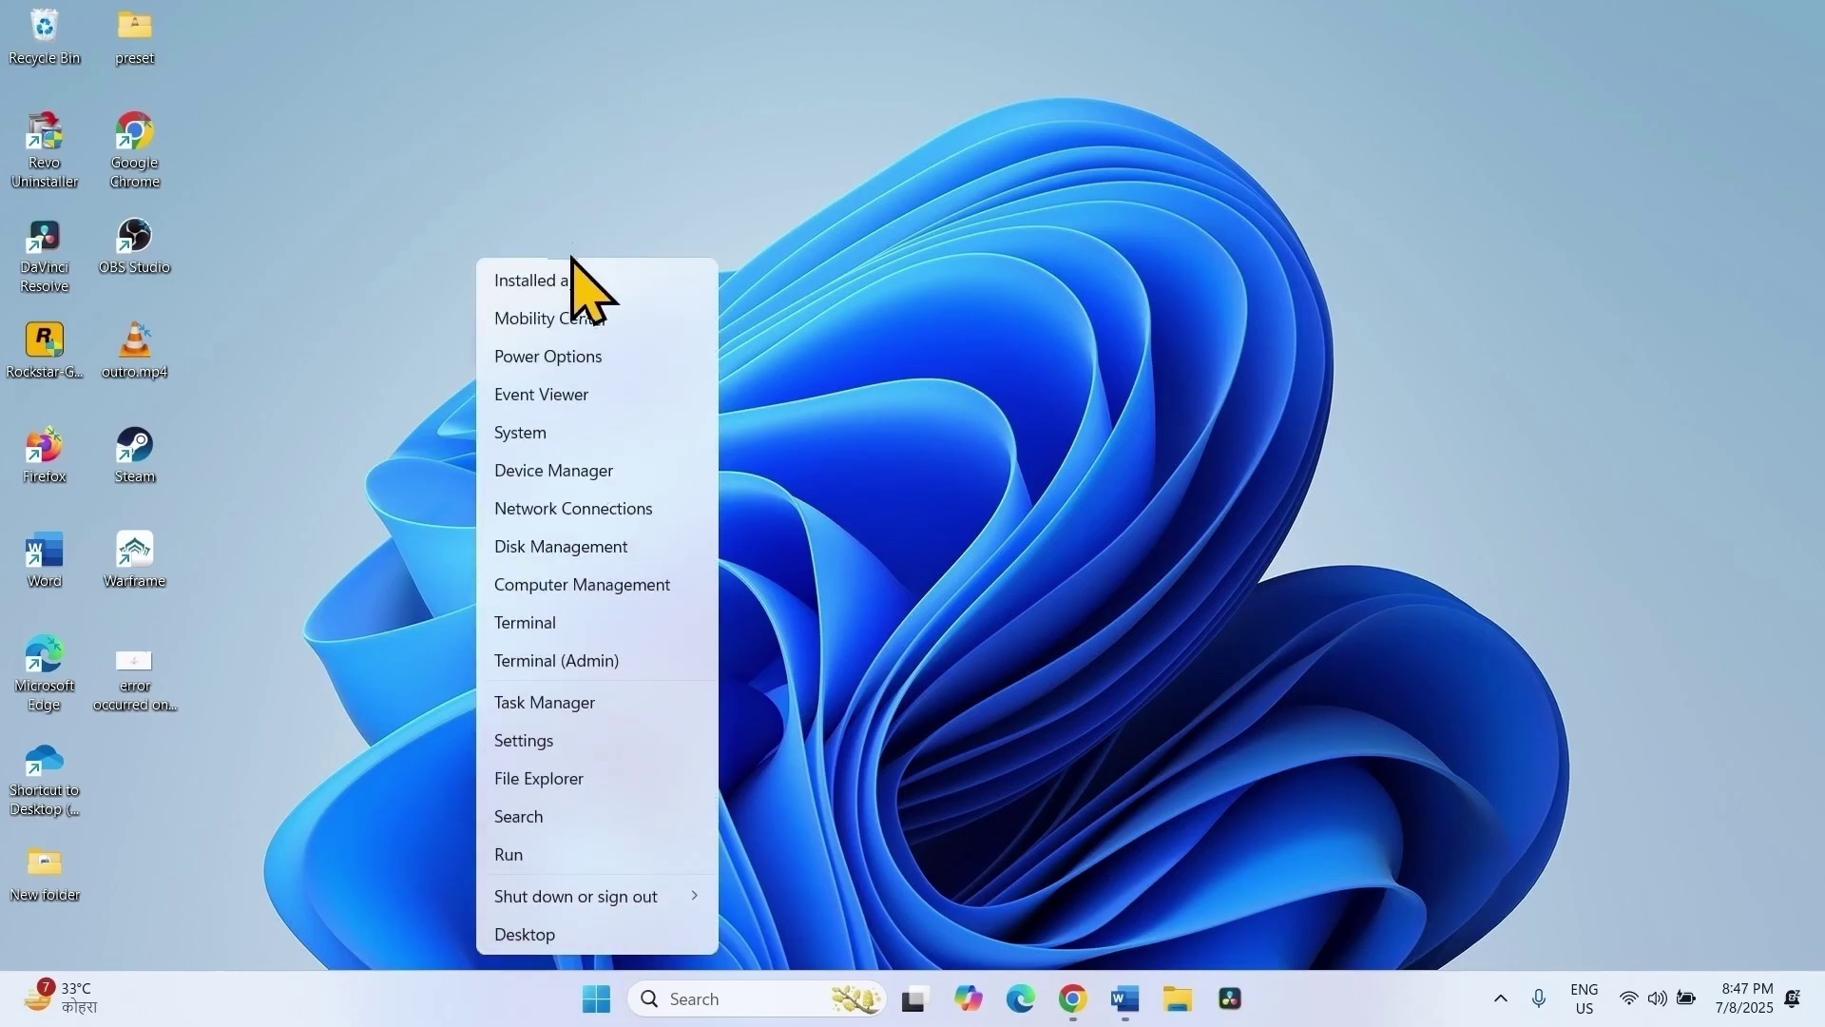
left_click(576, 285)
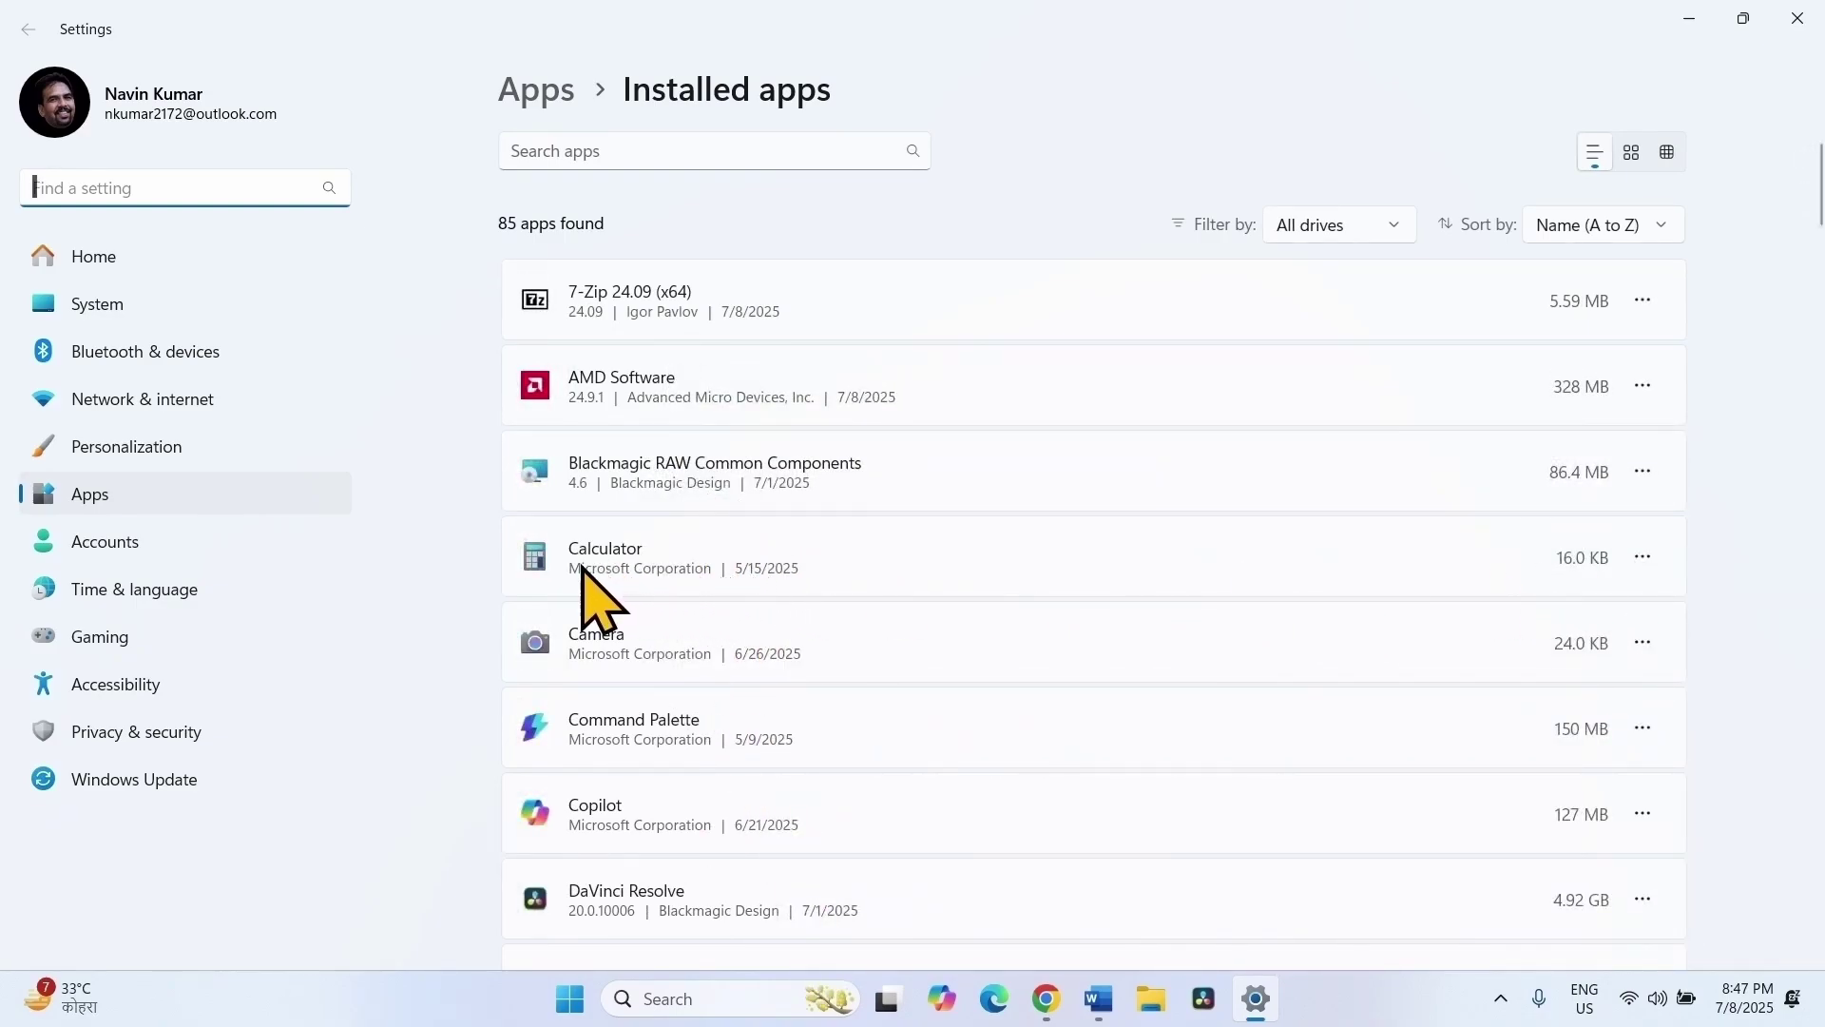
left_click(1642, 471)
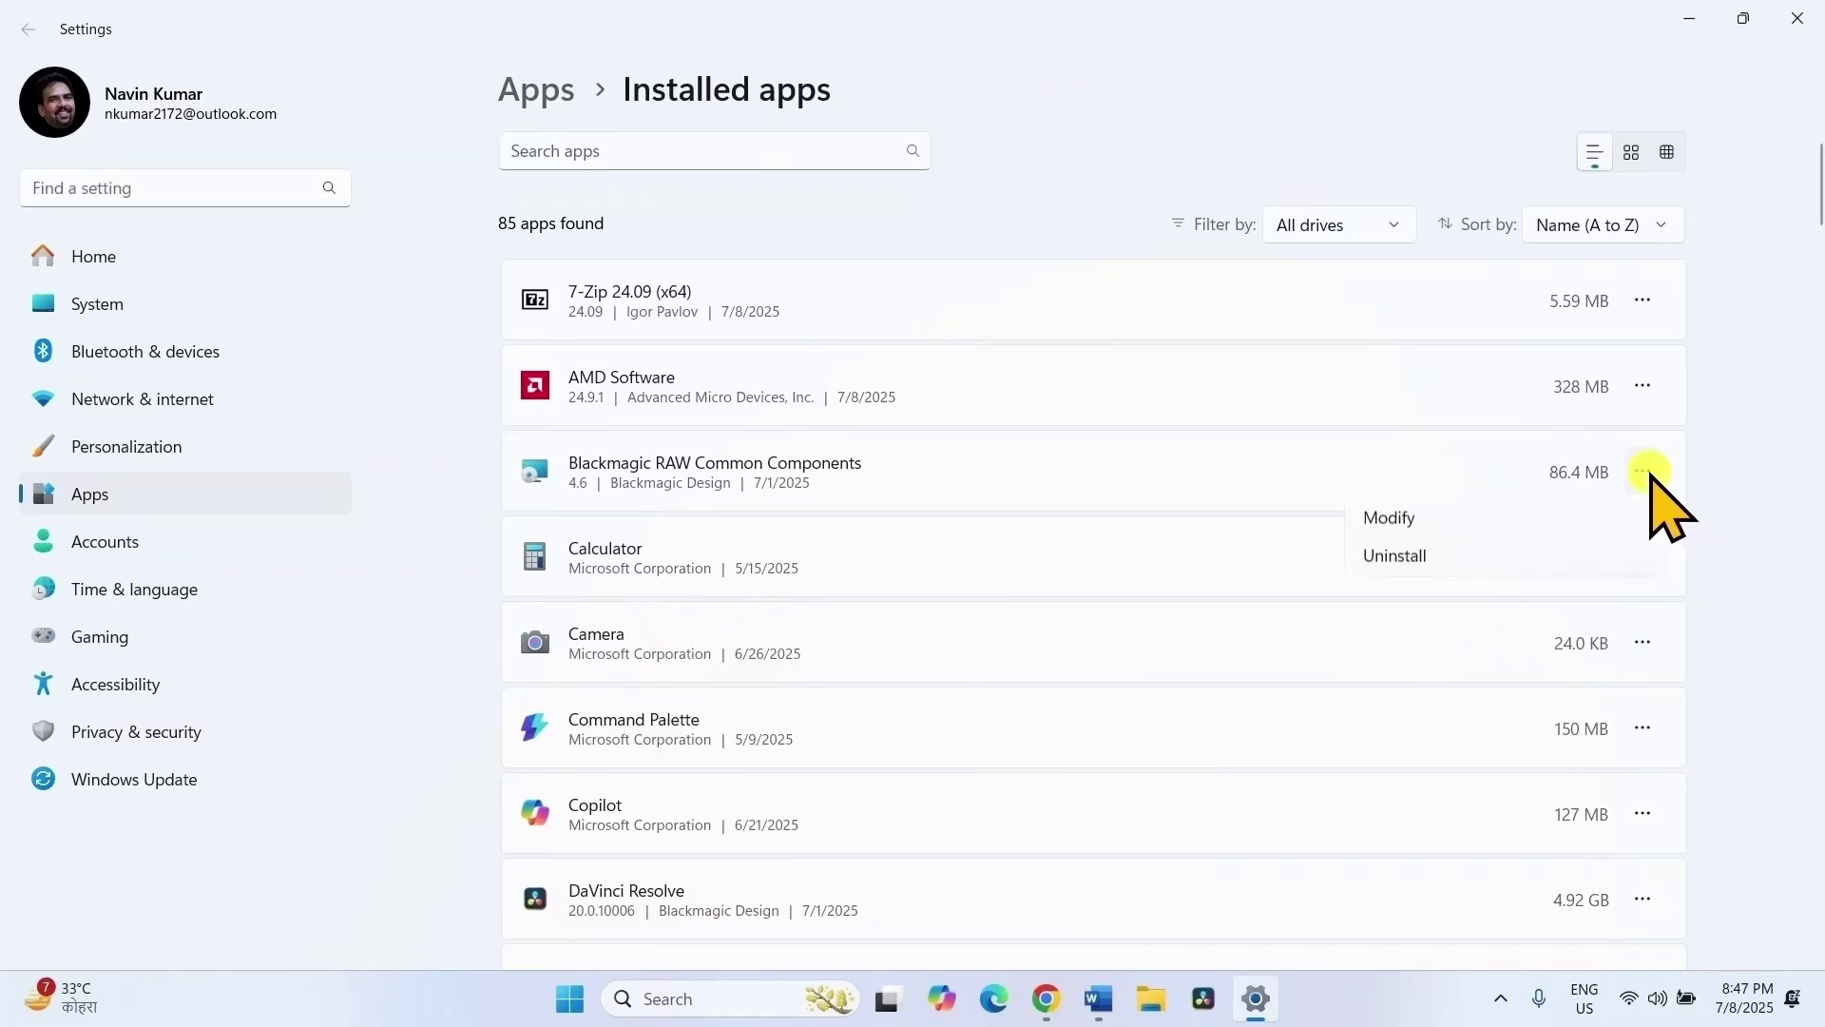
left_click(1396, 561)
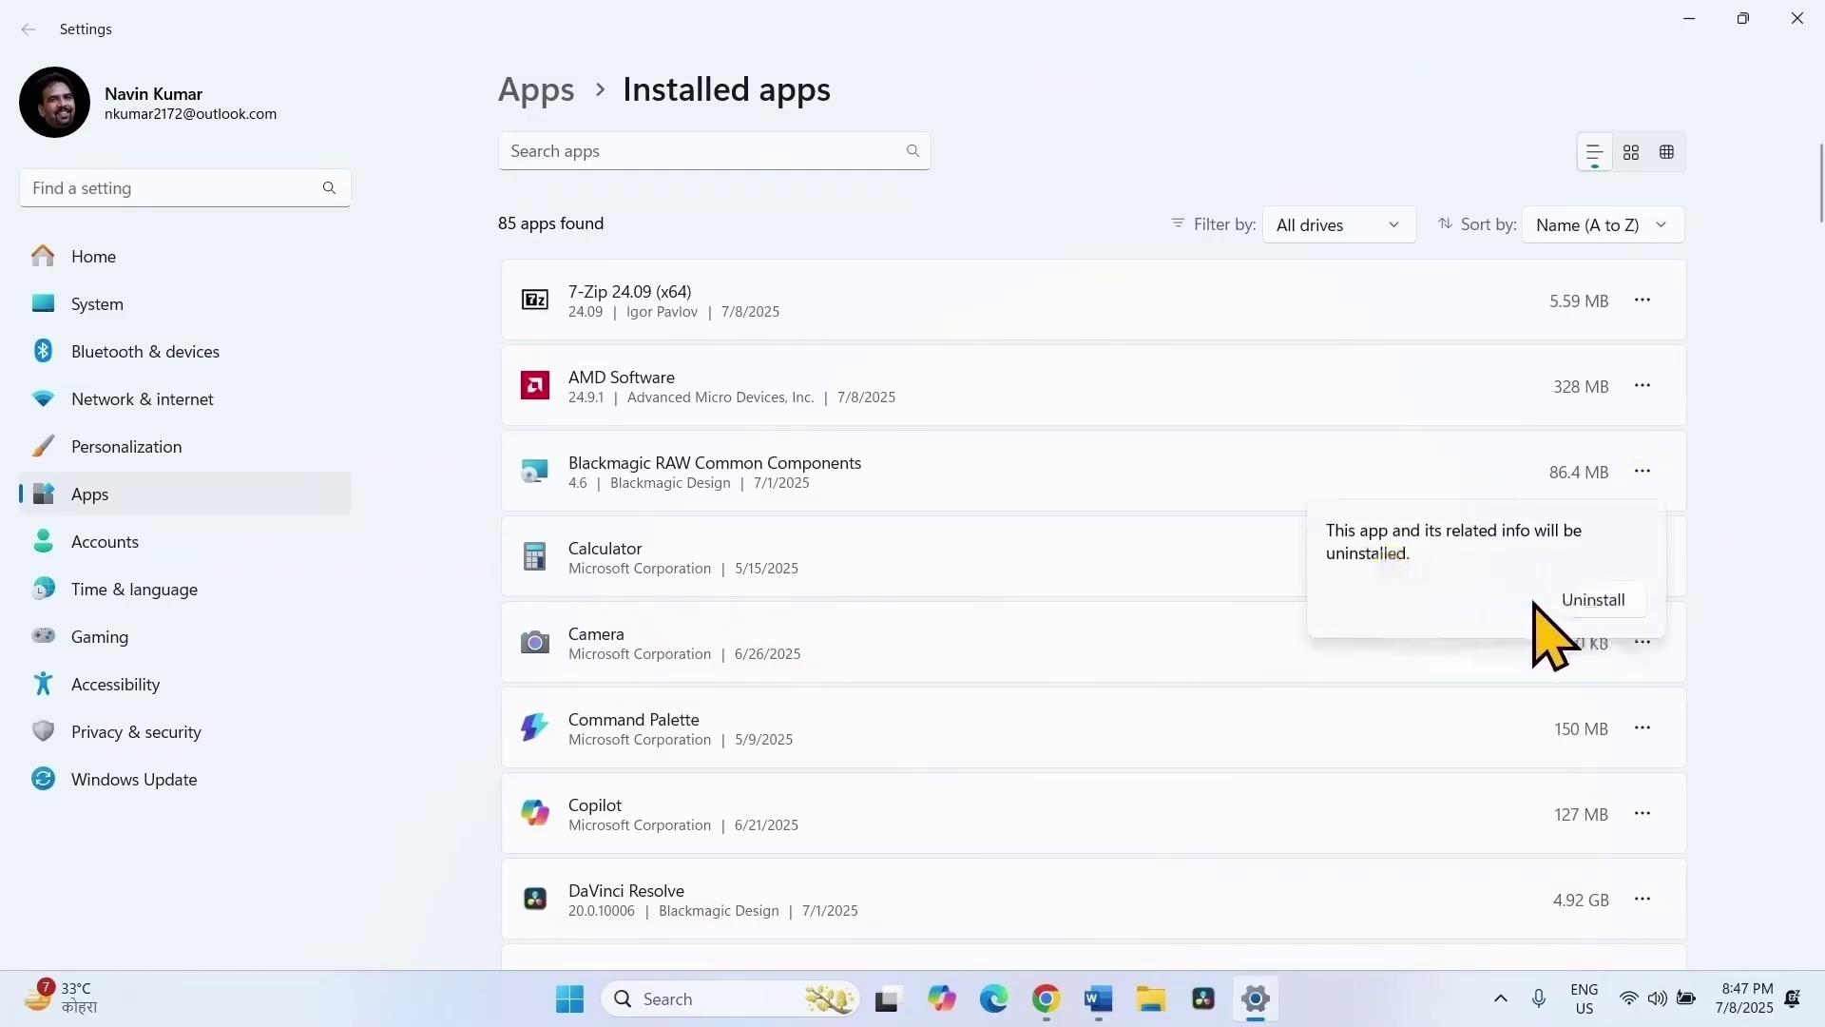
left_click(1597, 599)
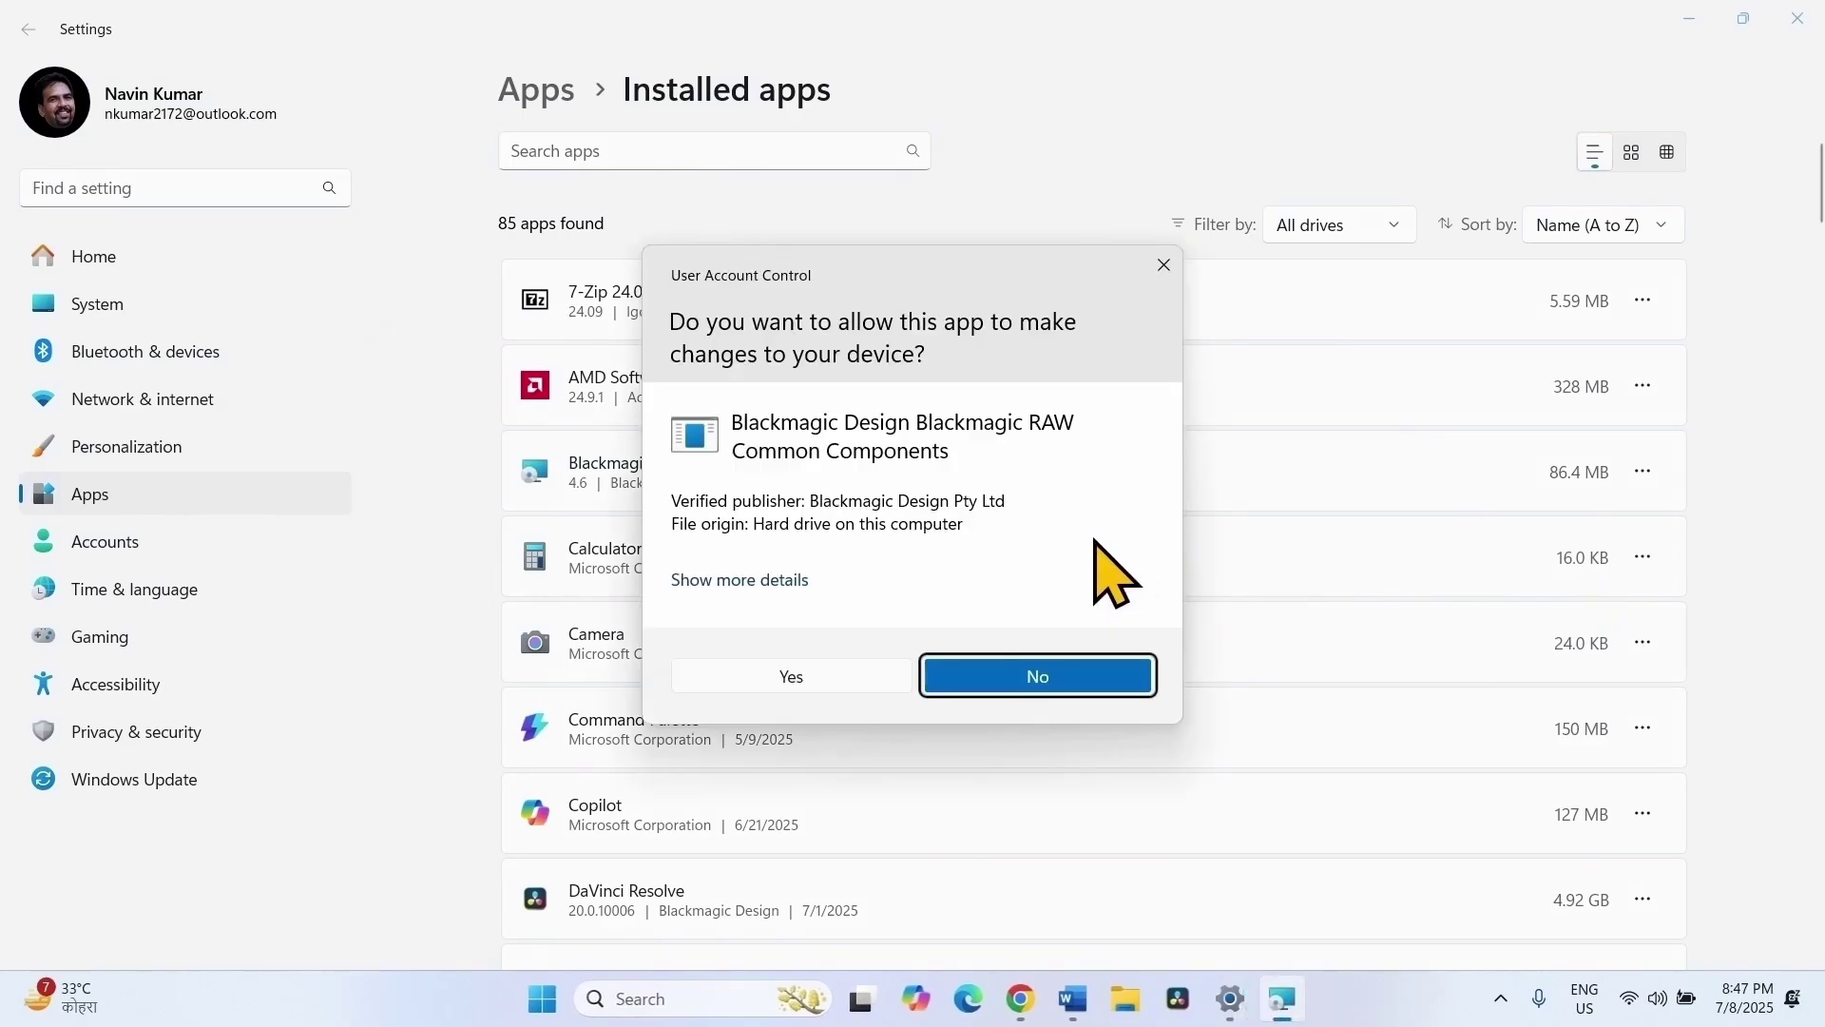
left_click(787, 676)
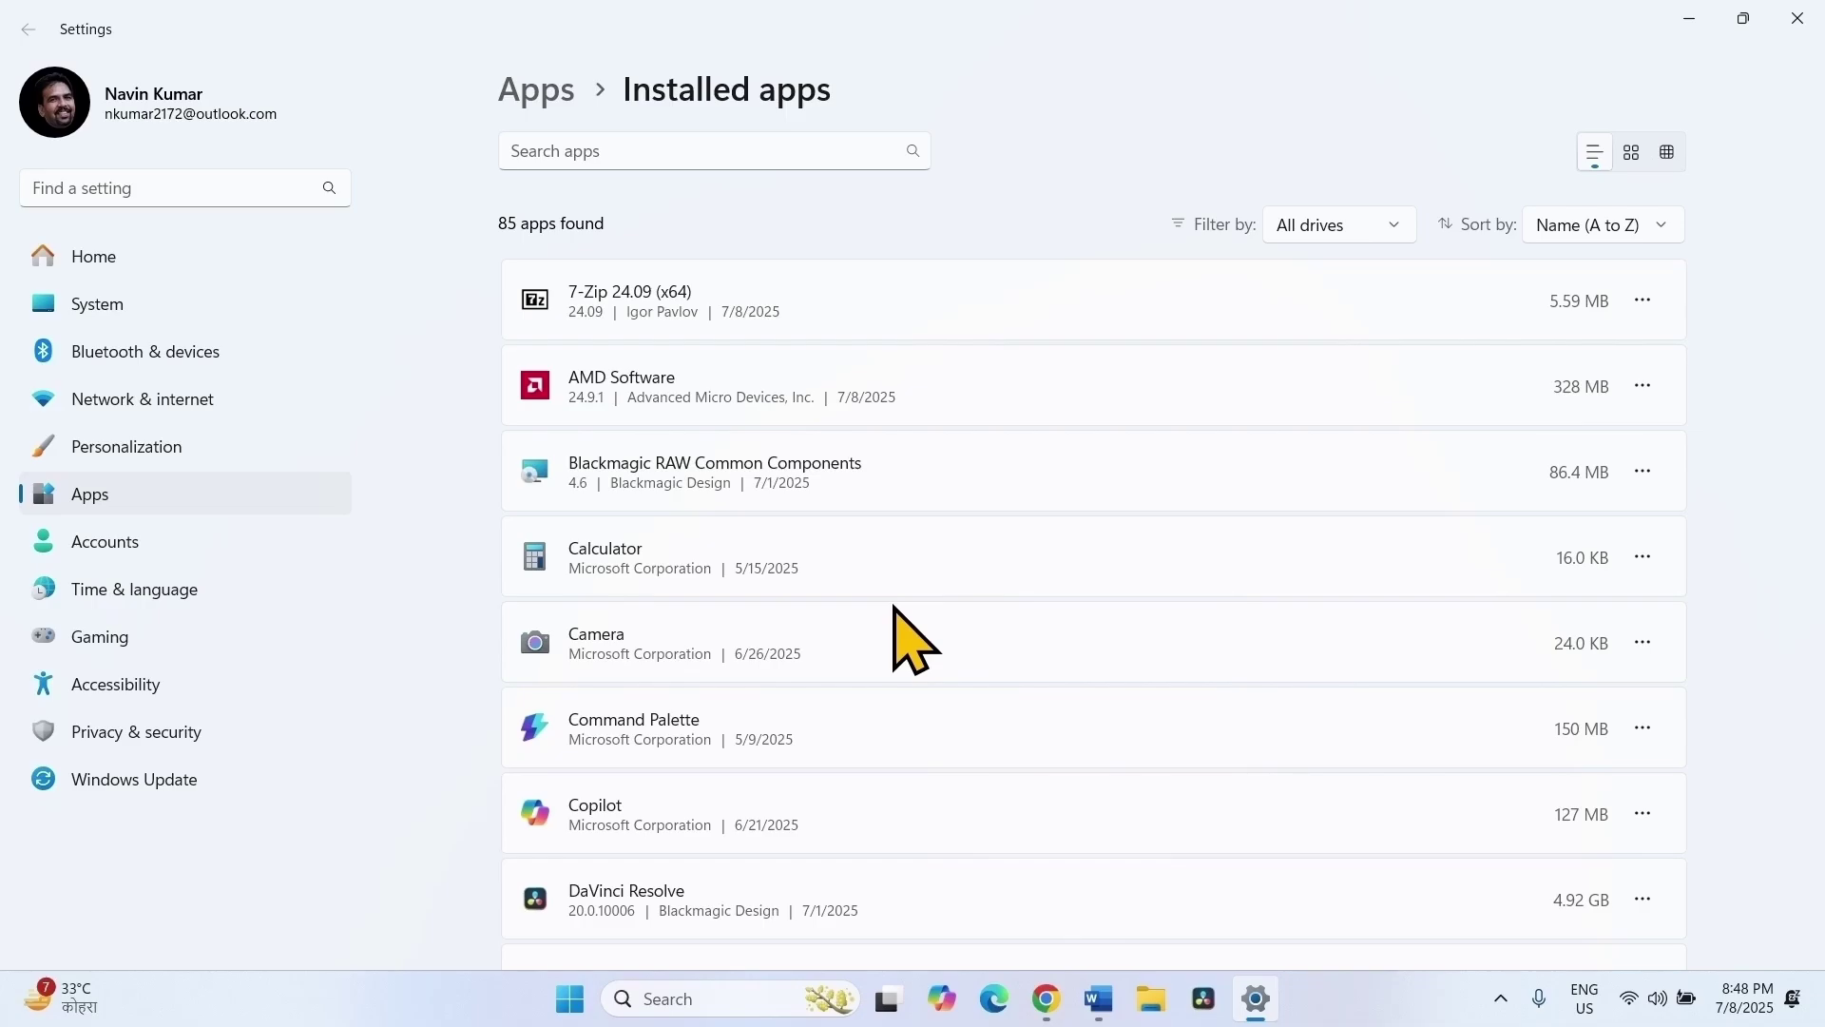
left_click(1808, 12)
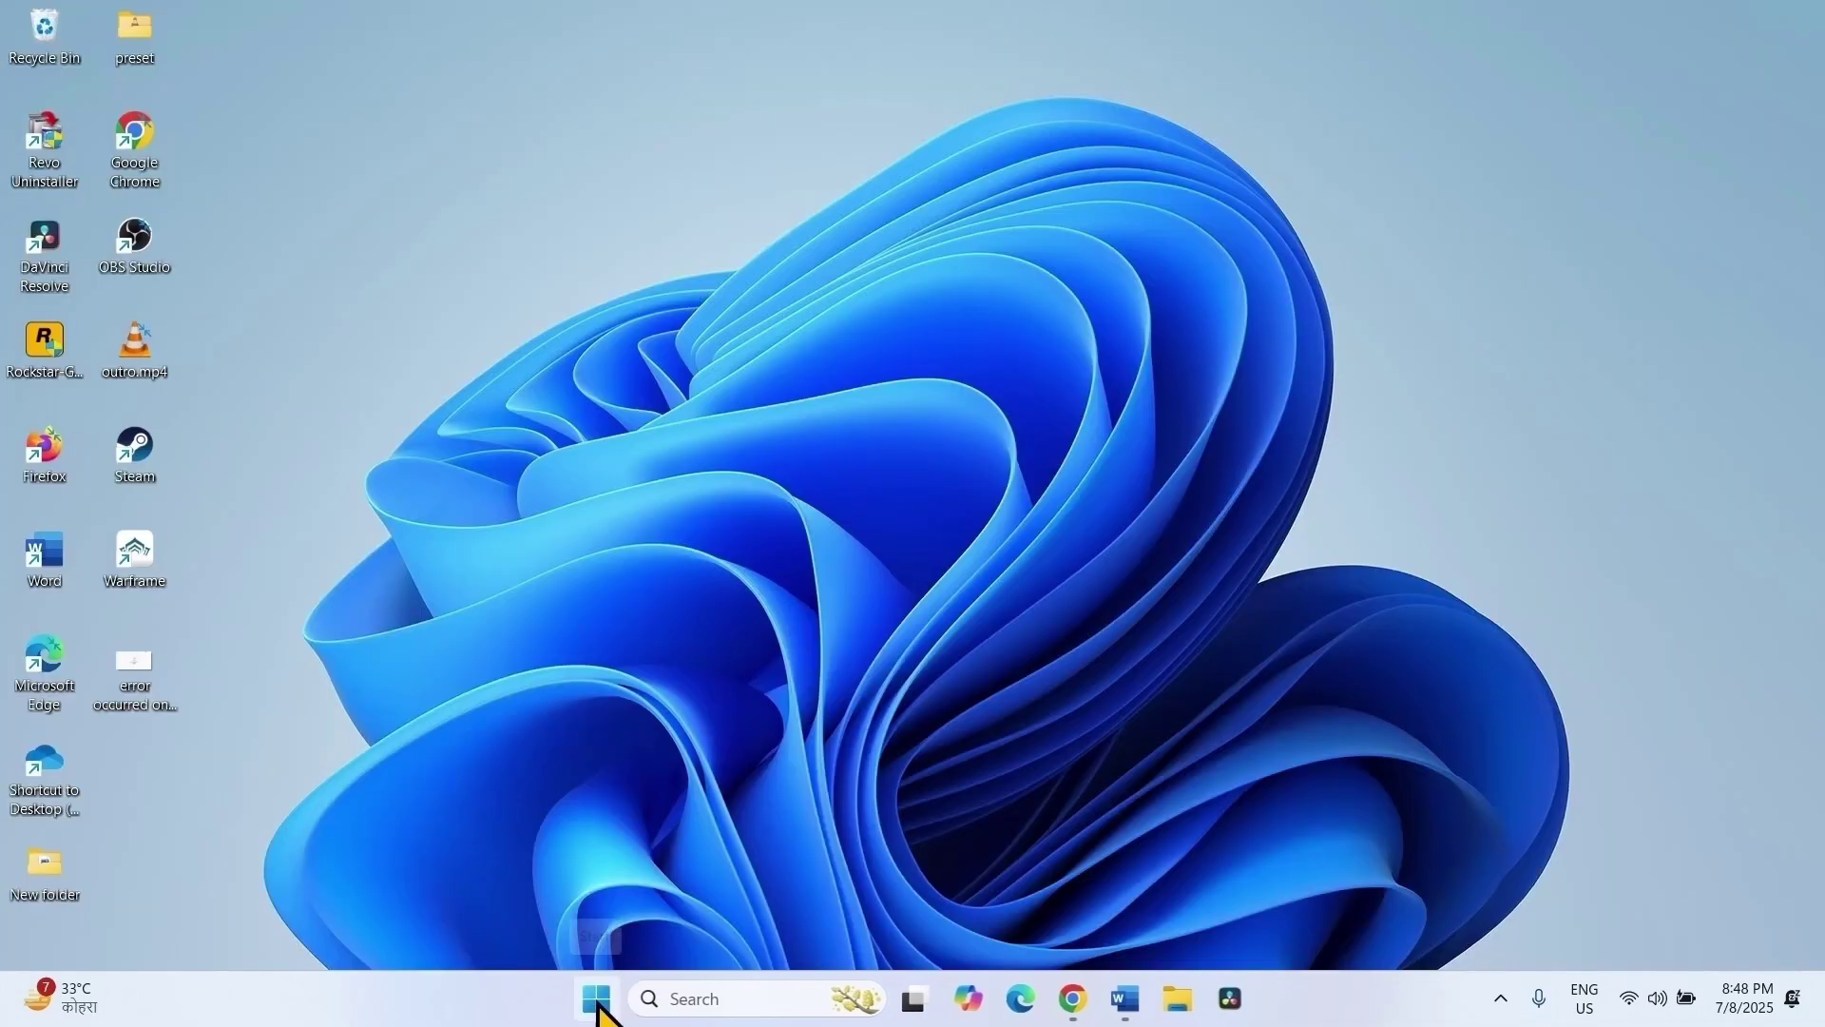
left_click(597, 1004)
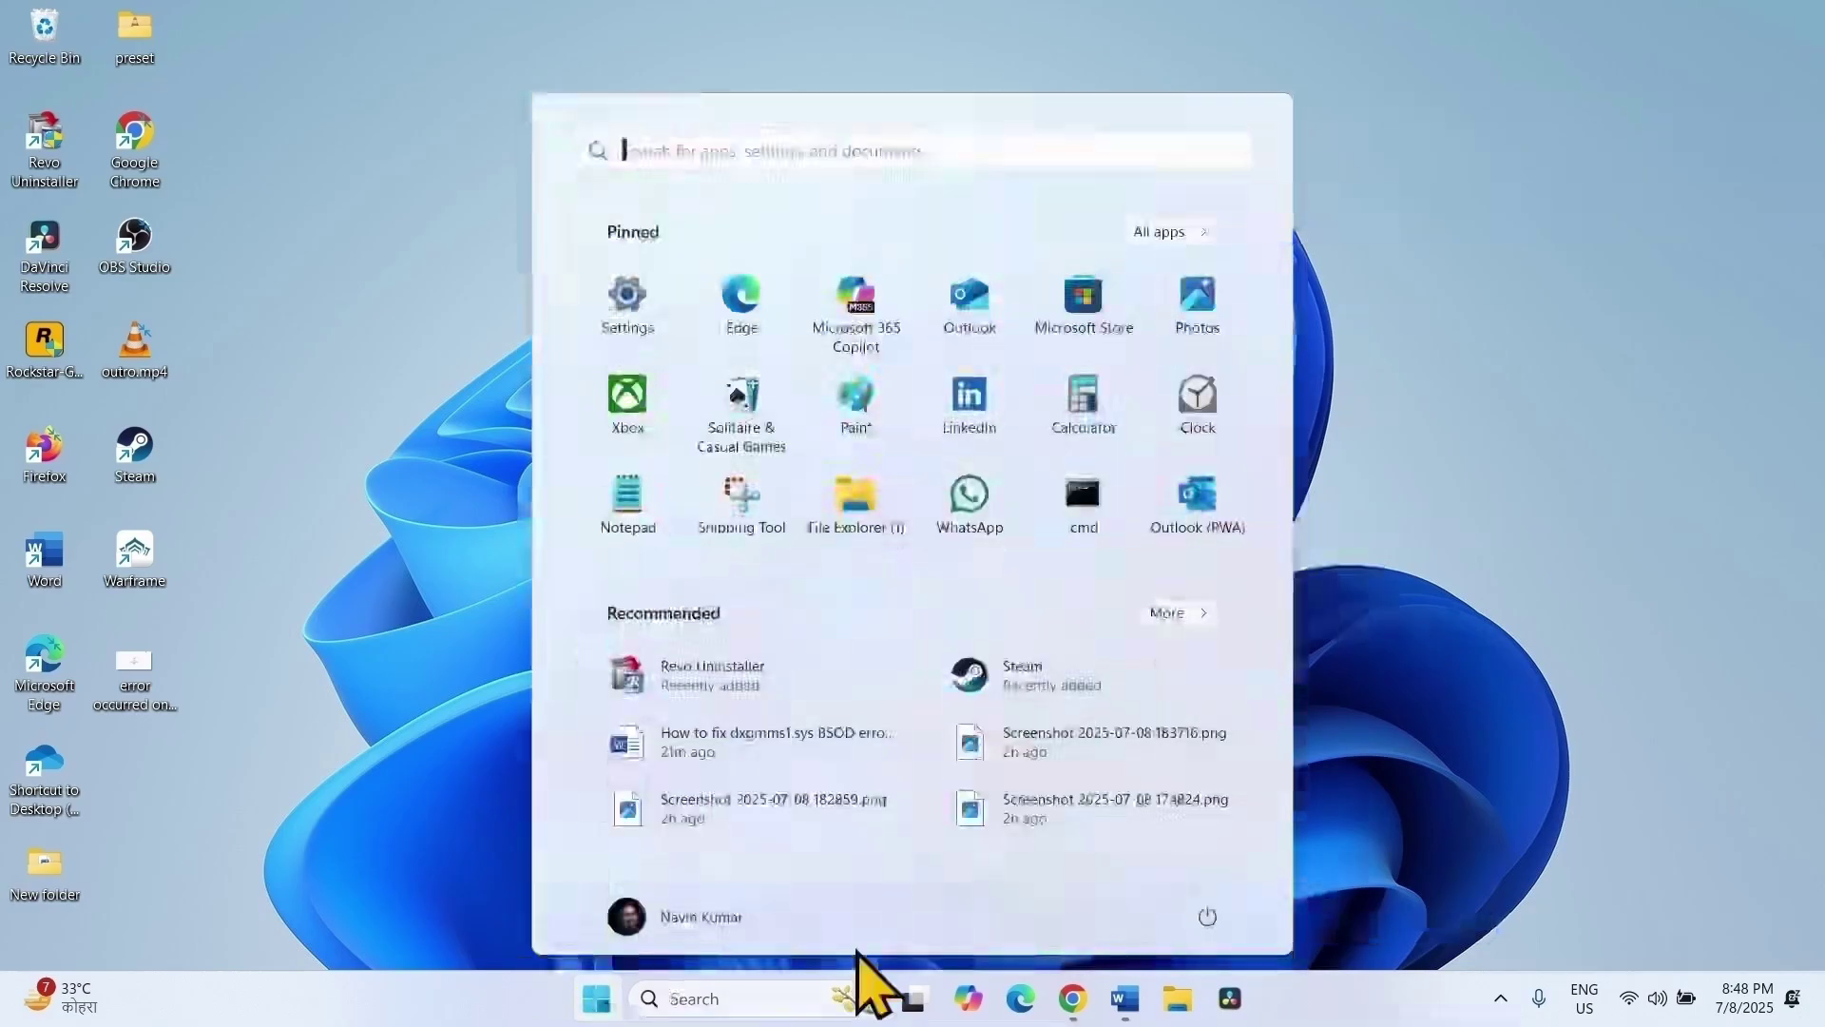
left_click(1209, 917)
left_click(1550, 646)
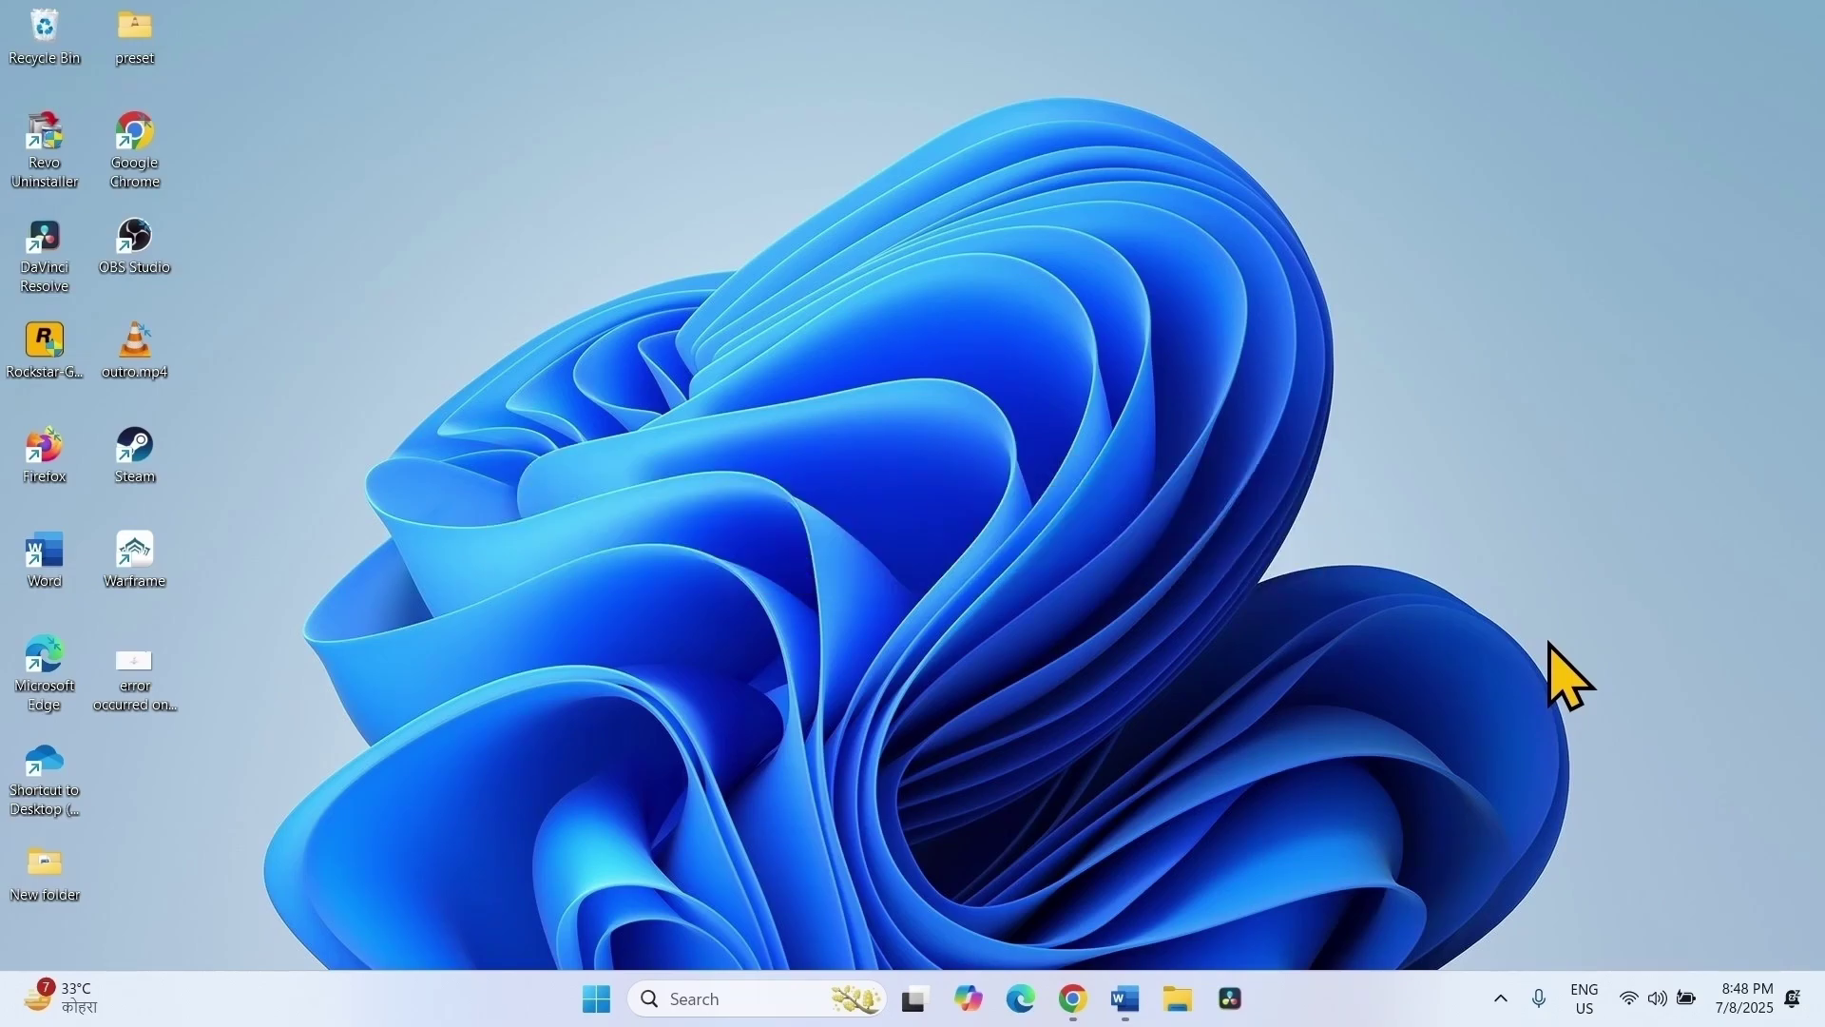
Search Google for 'windows 11 download' and open Microsoft's Download Windows 11 page
left_click(1077, 1015)
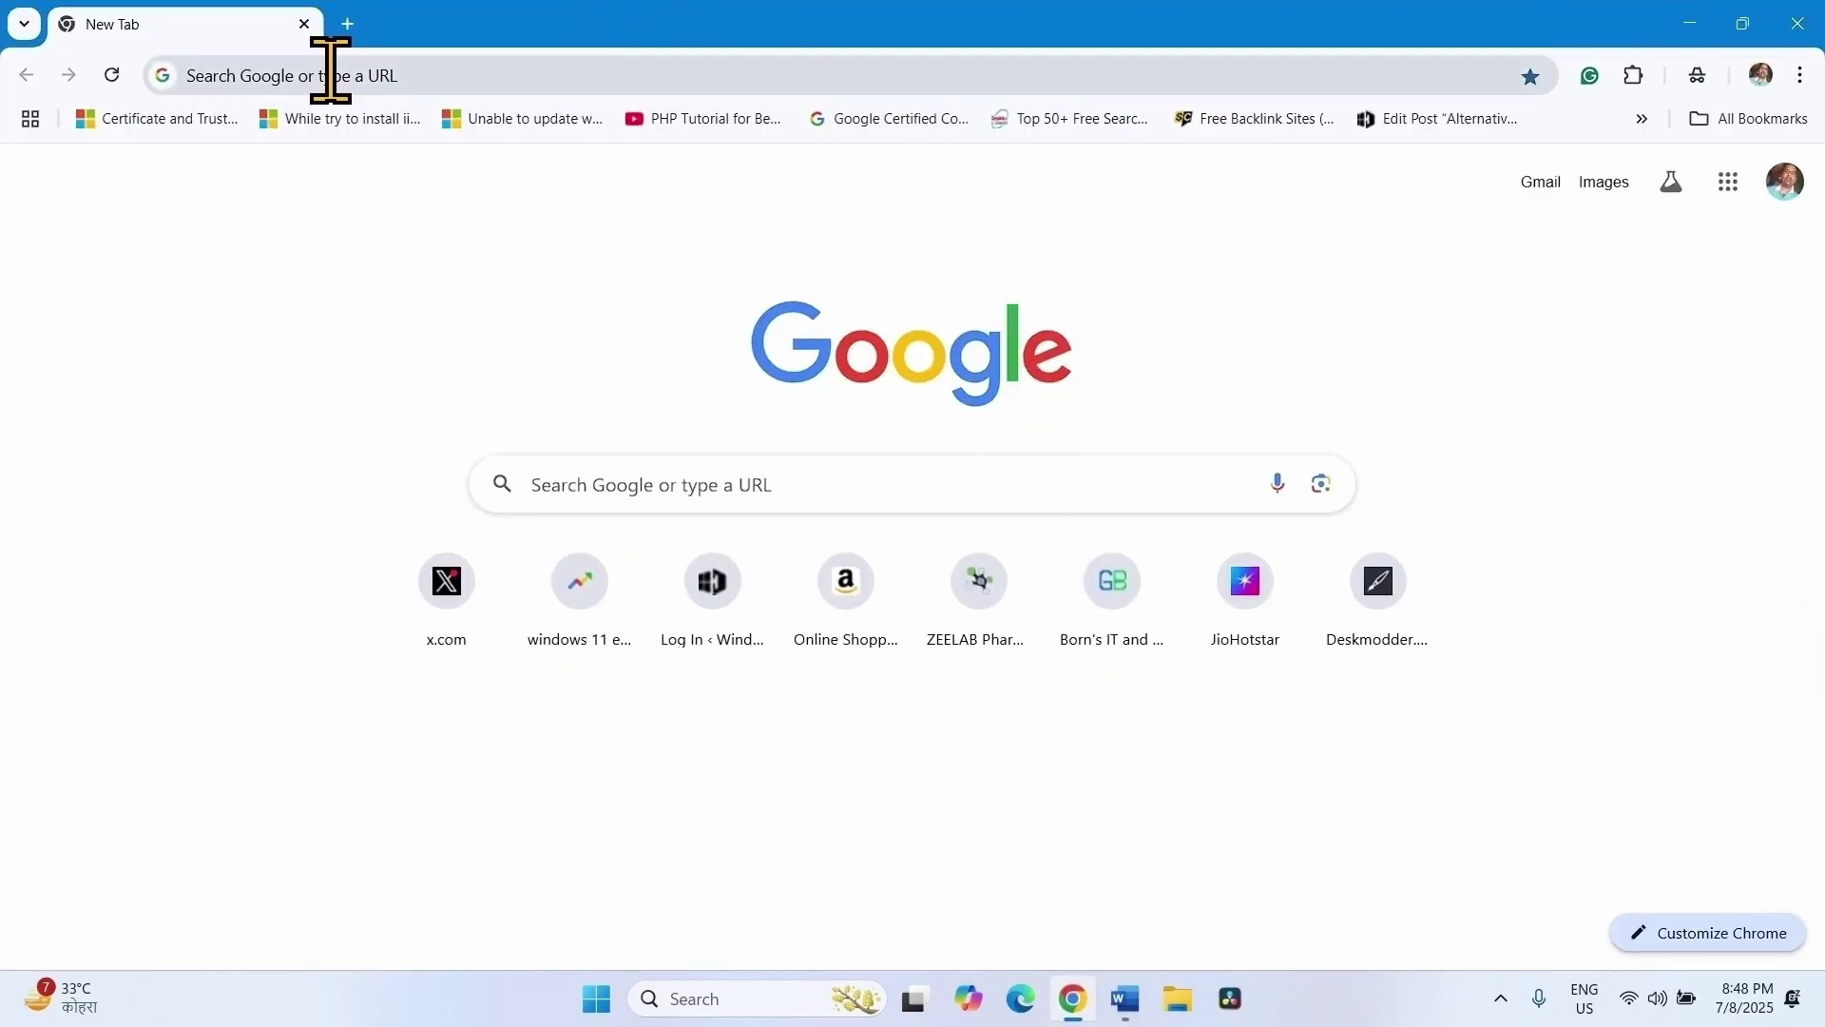
left_click(328, 72)
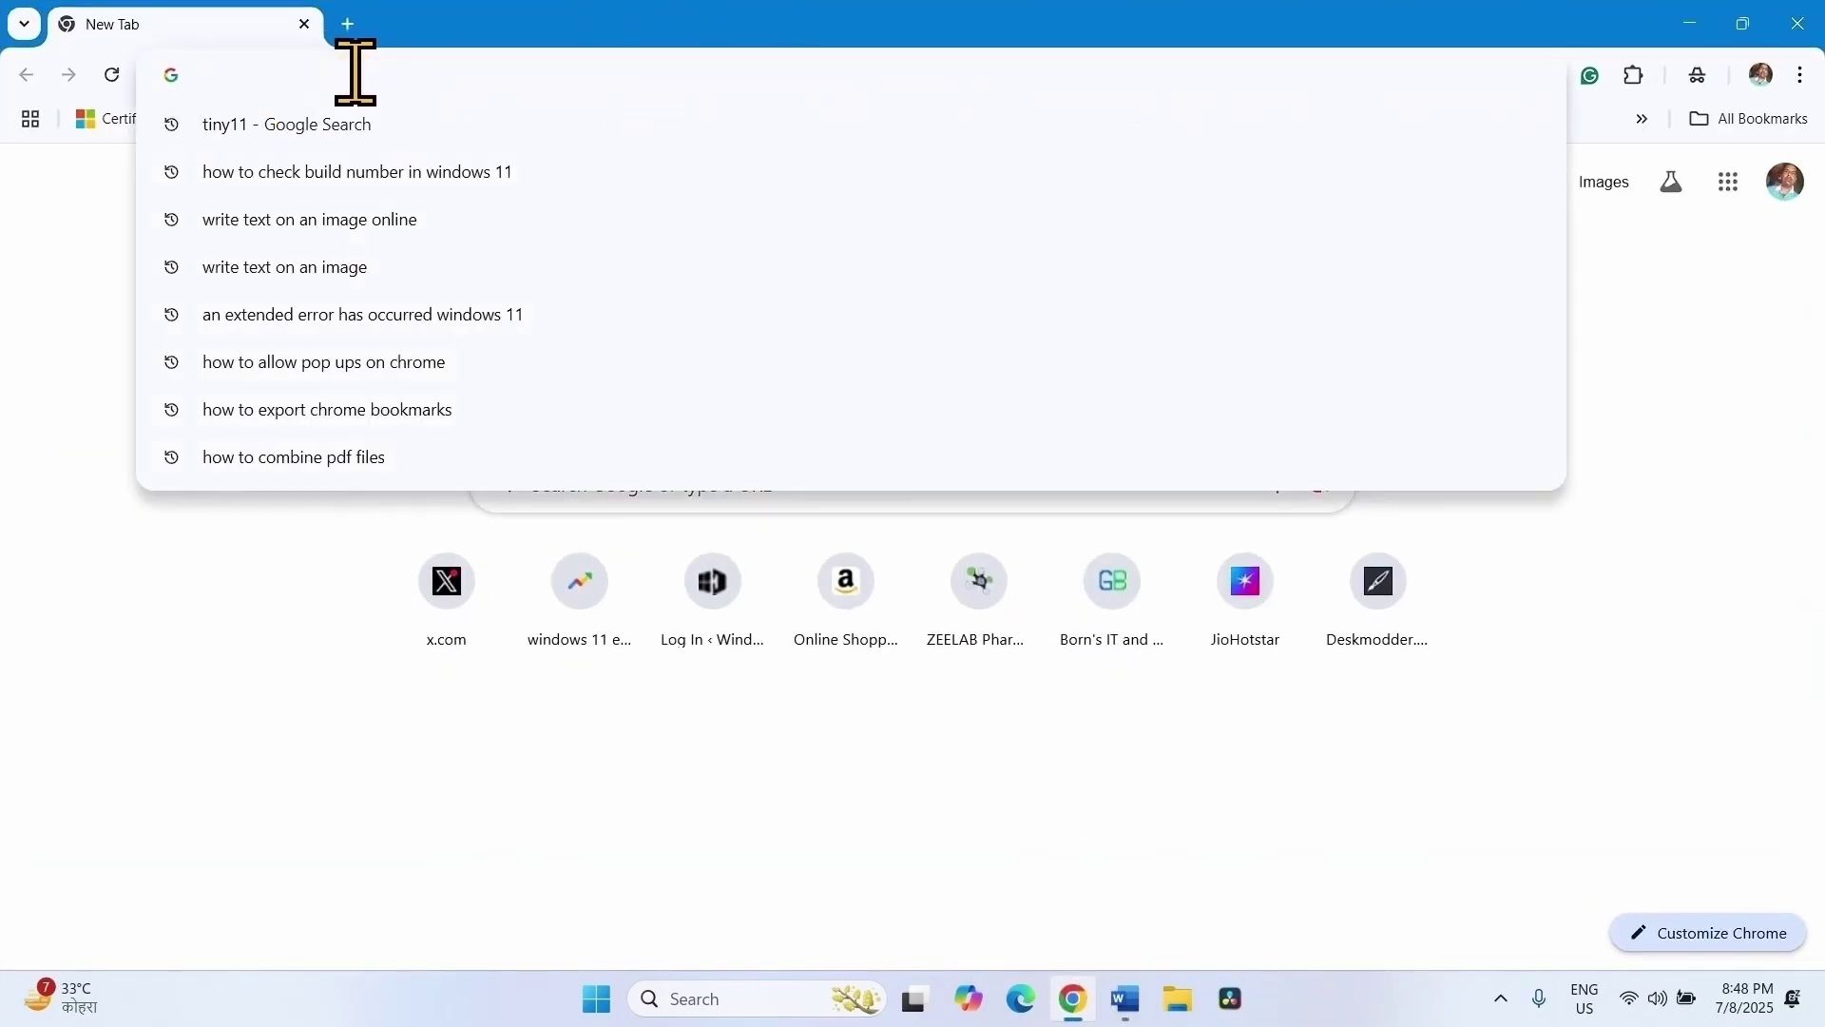
type("windows 11 d")
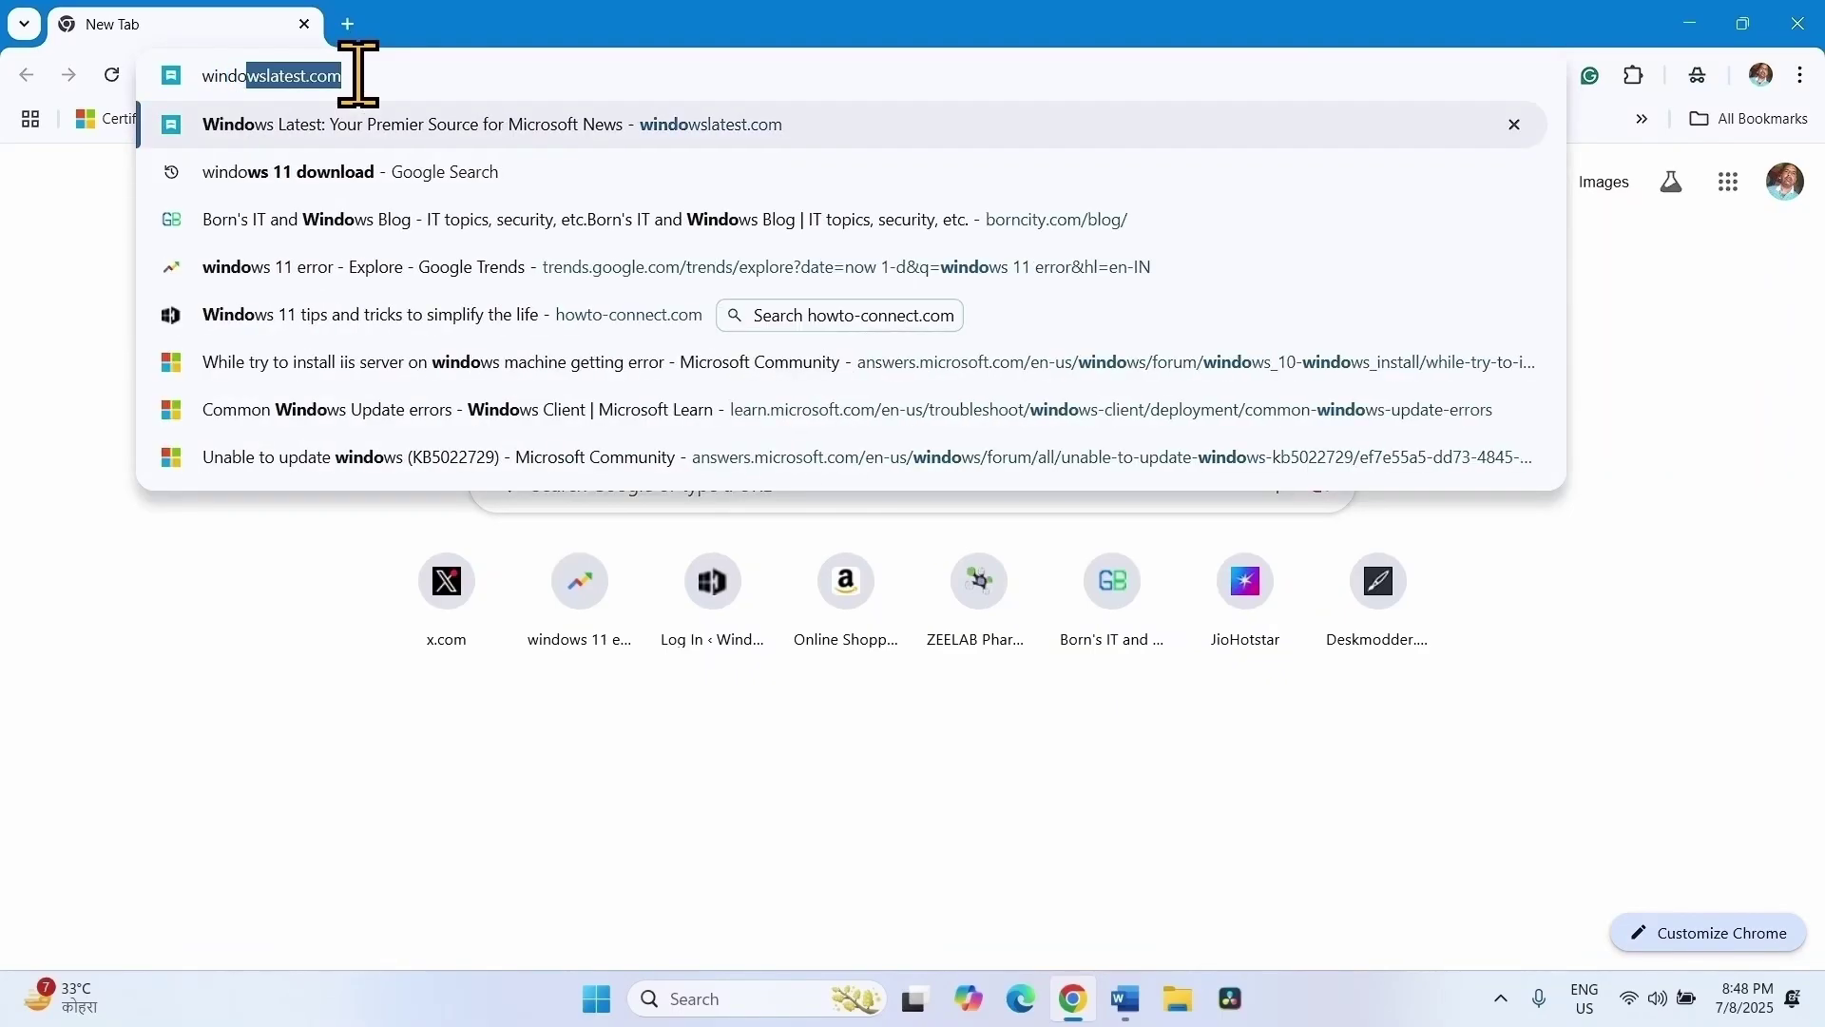
type("ownload")
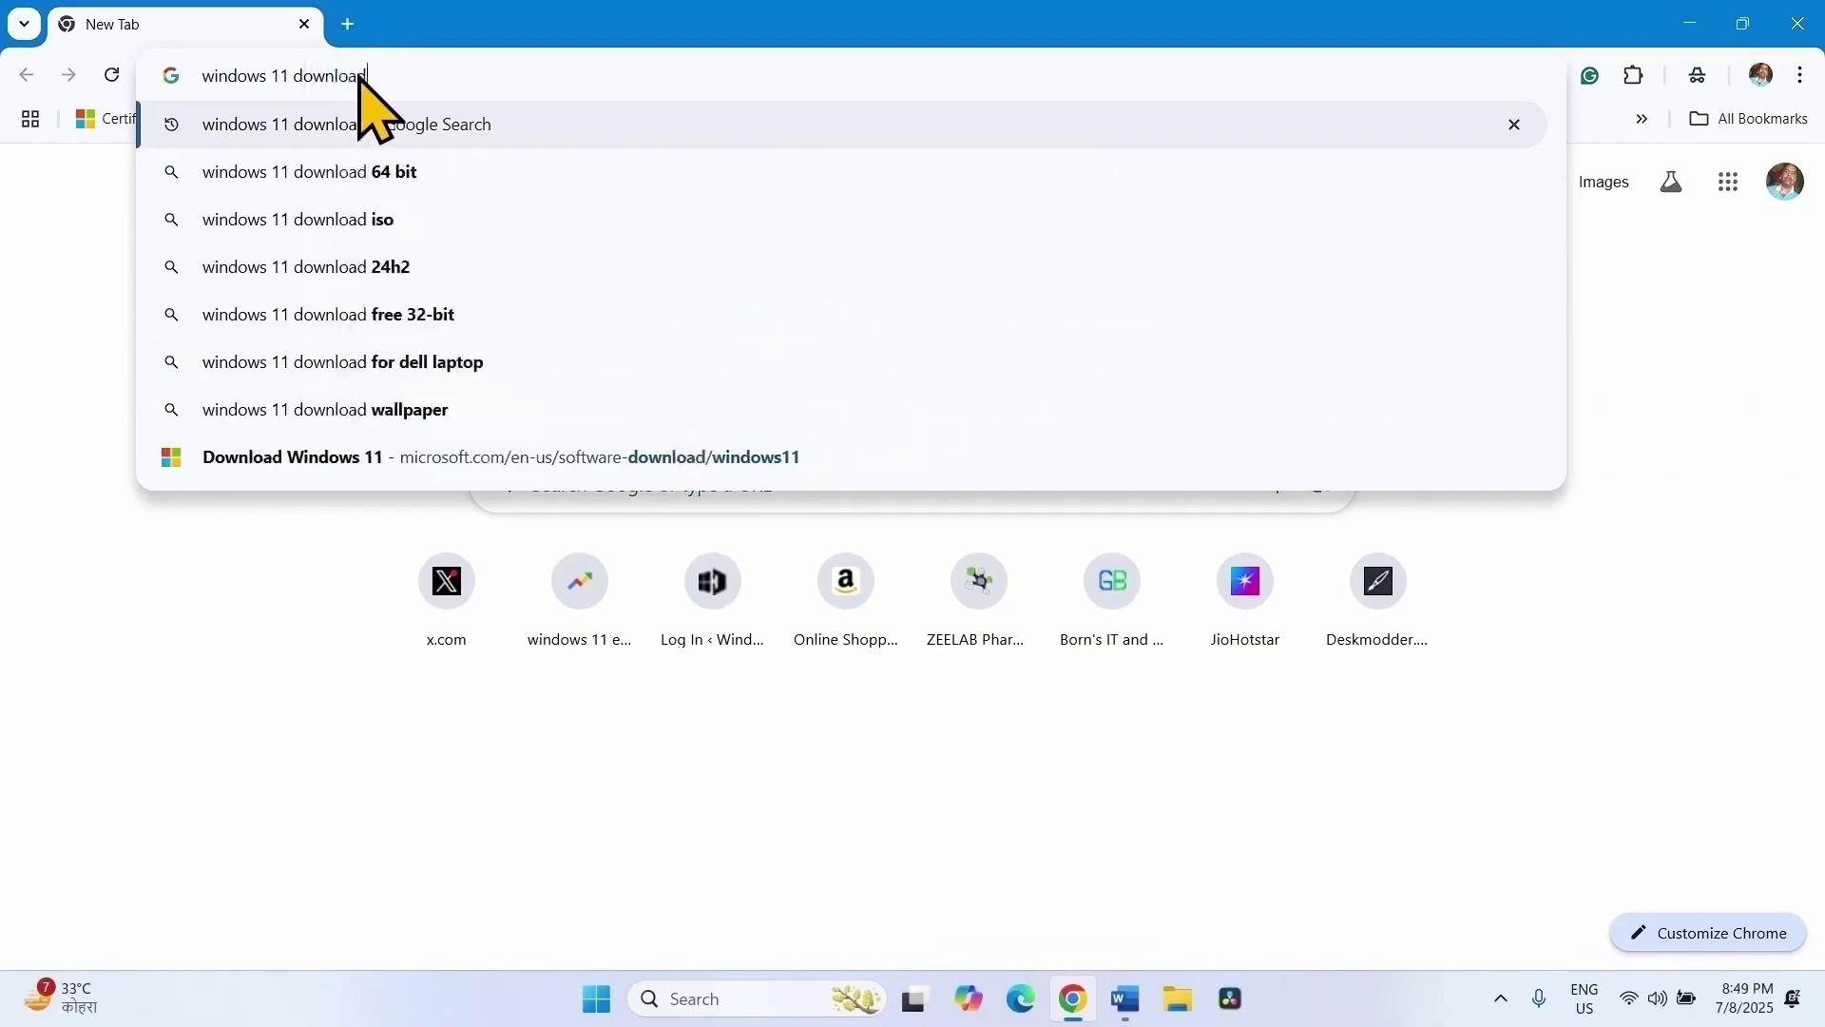
key("Return")
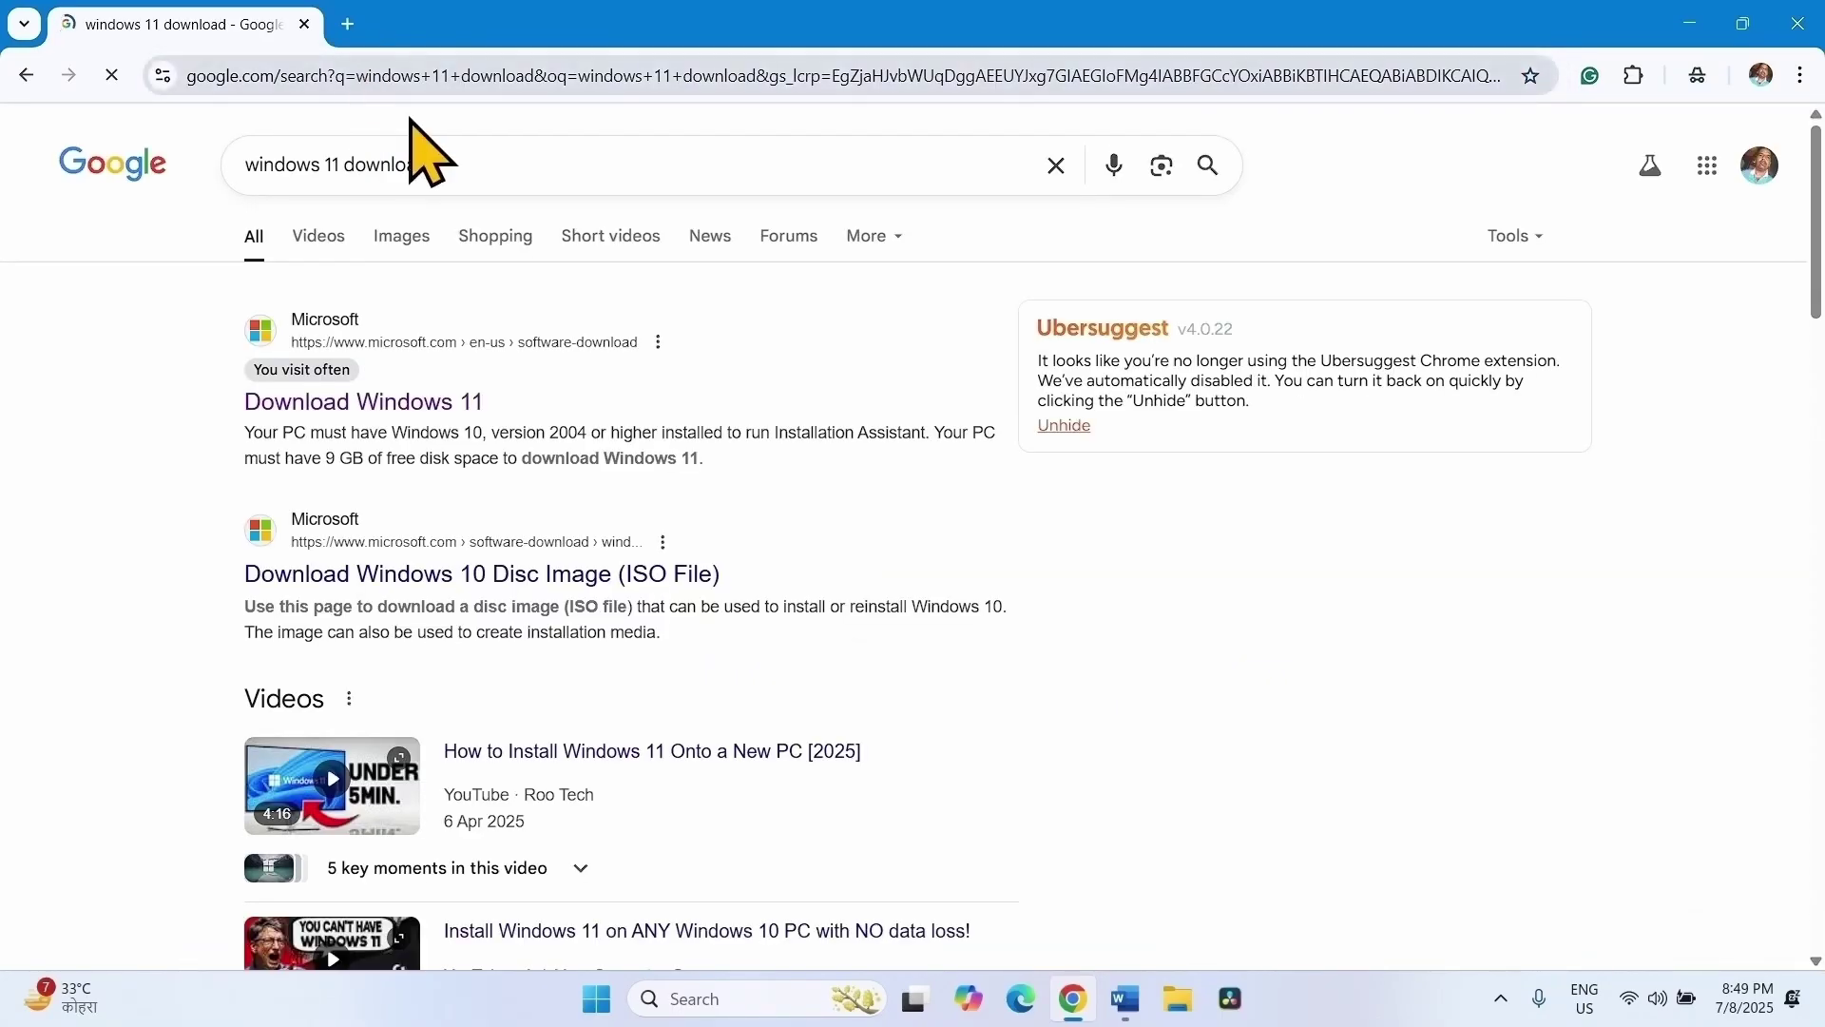
left_click(362, 418)
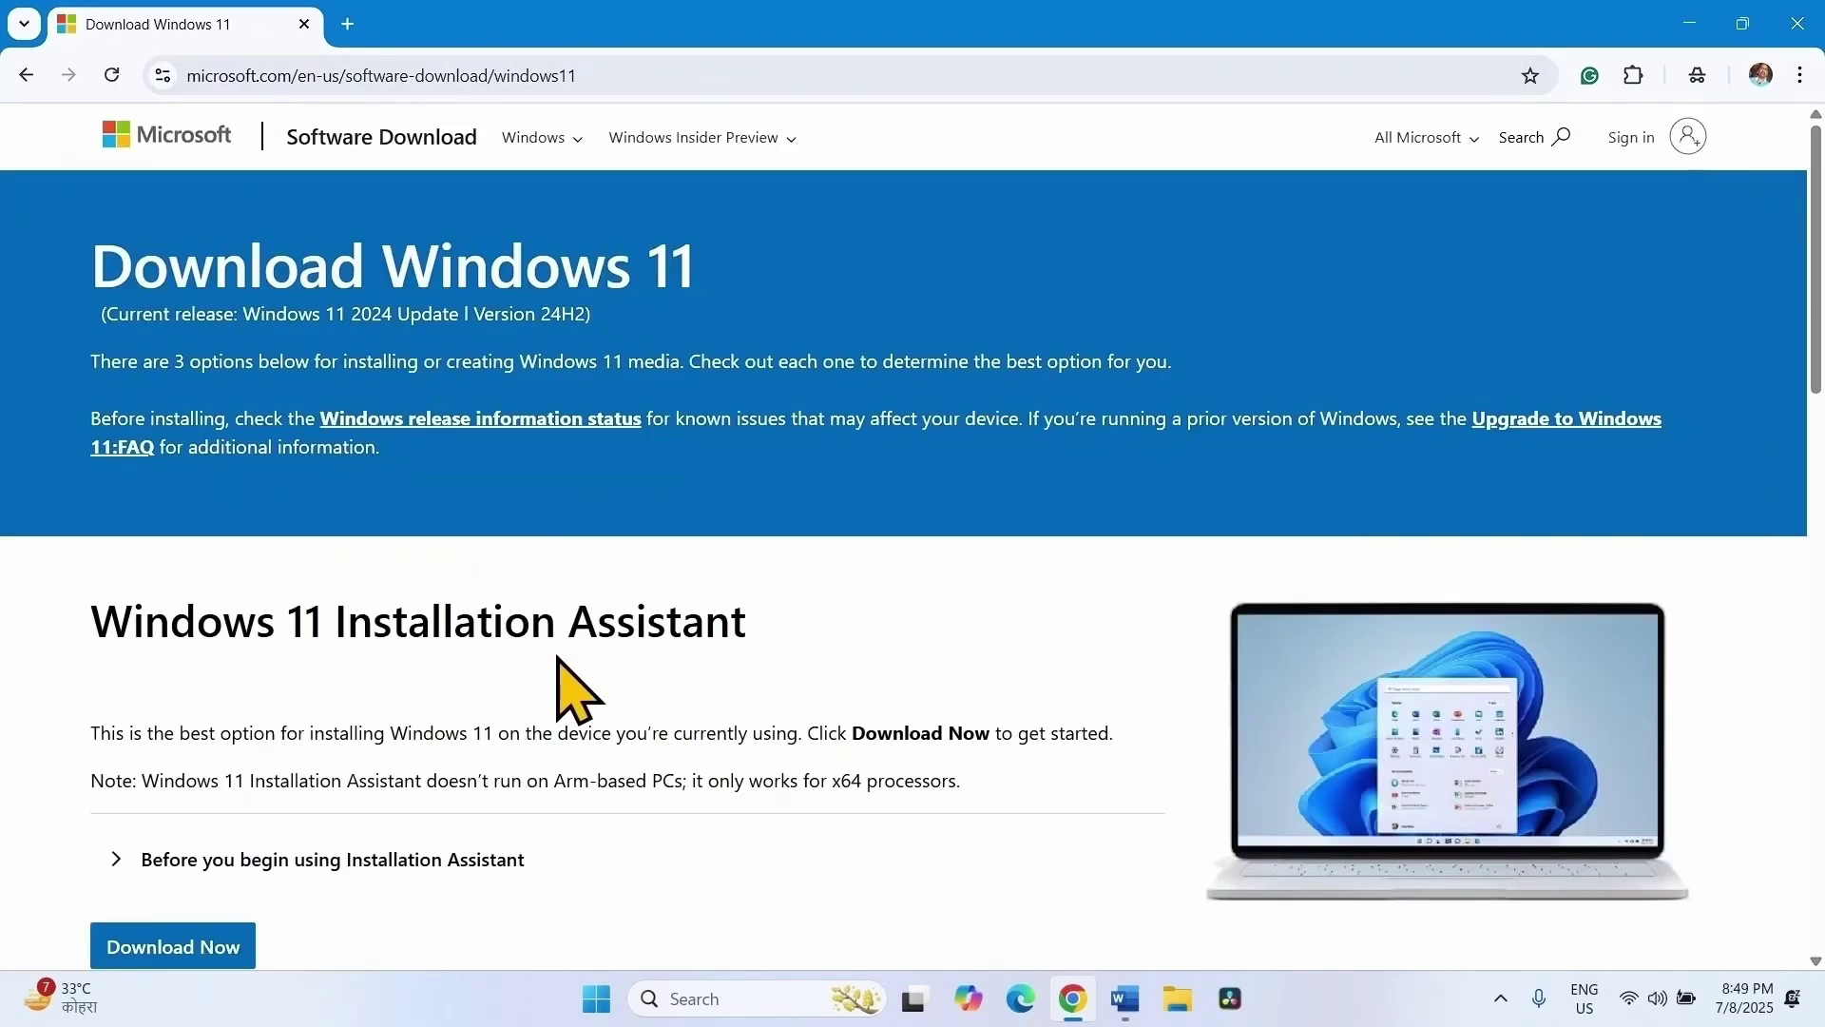
Select the Windows 11 multi-edition ISO for x64 devices and confirm it
scroll(575, 689, "down", 14)
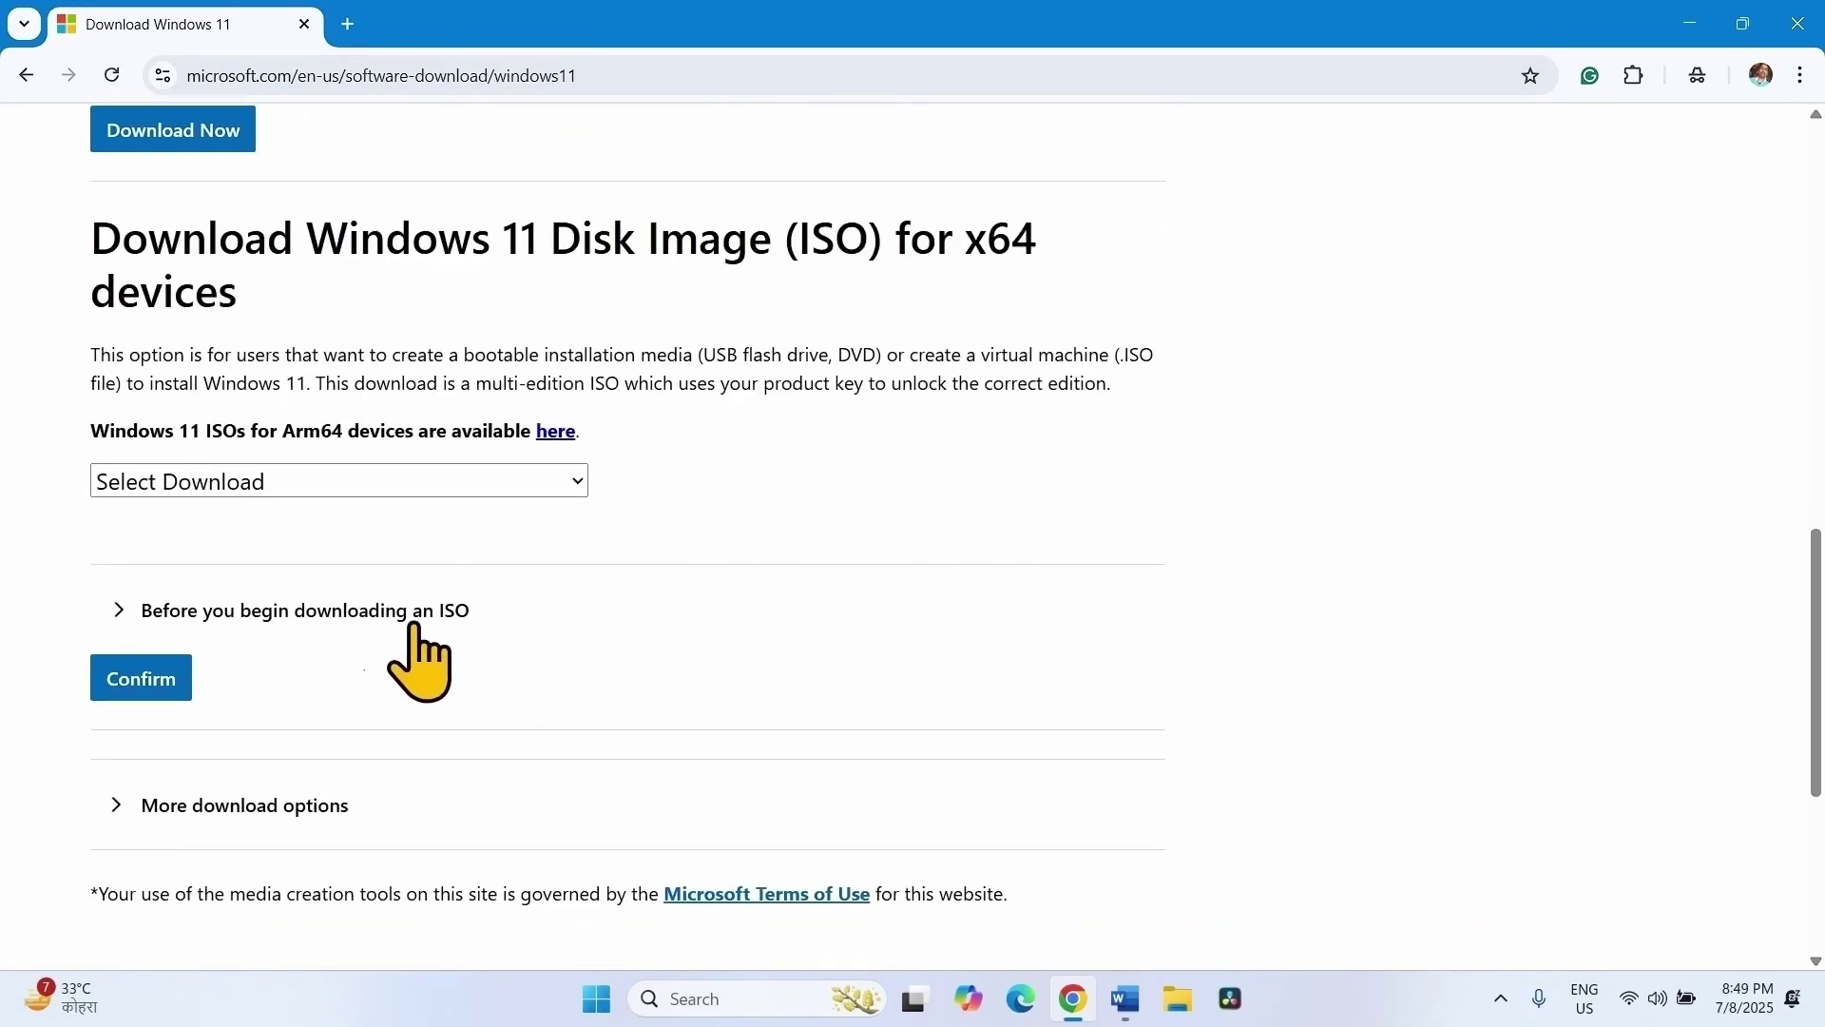
left_click_drag(98, 237, 282, 279)
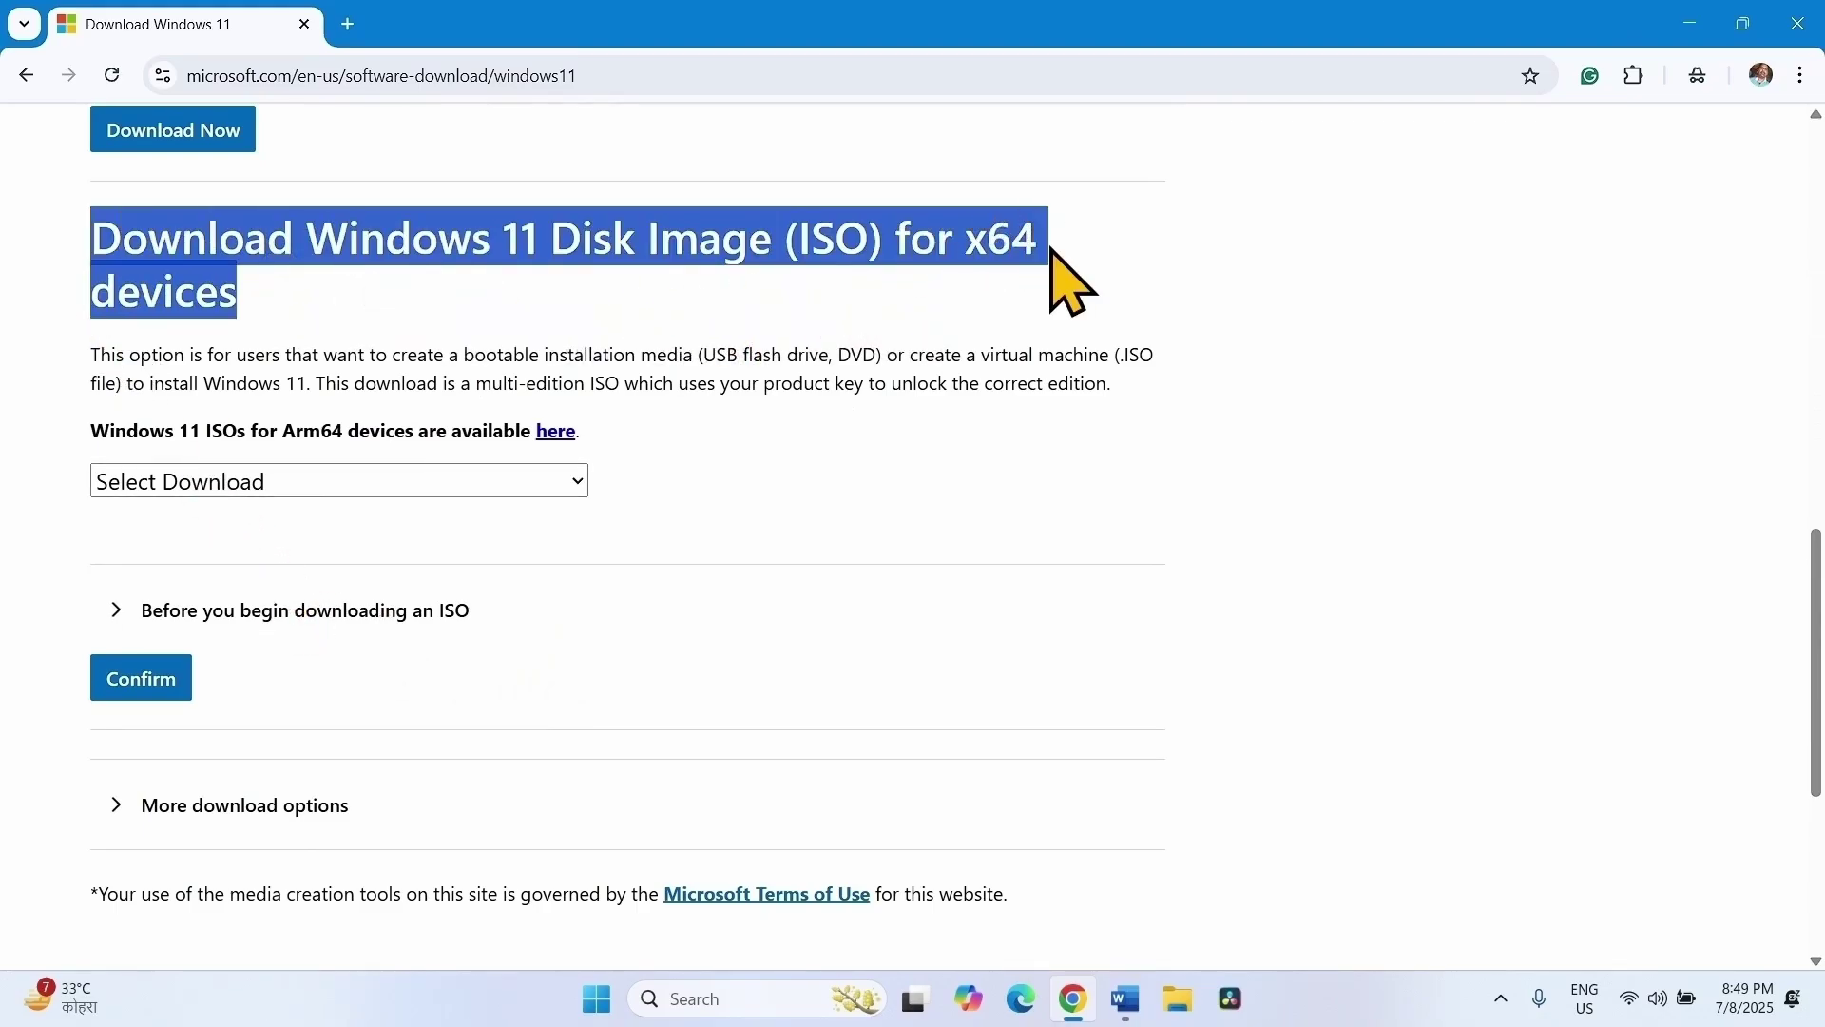
left_click(500, 315)
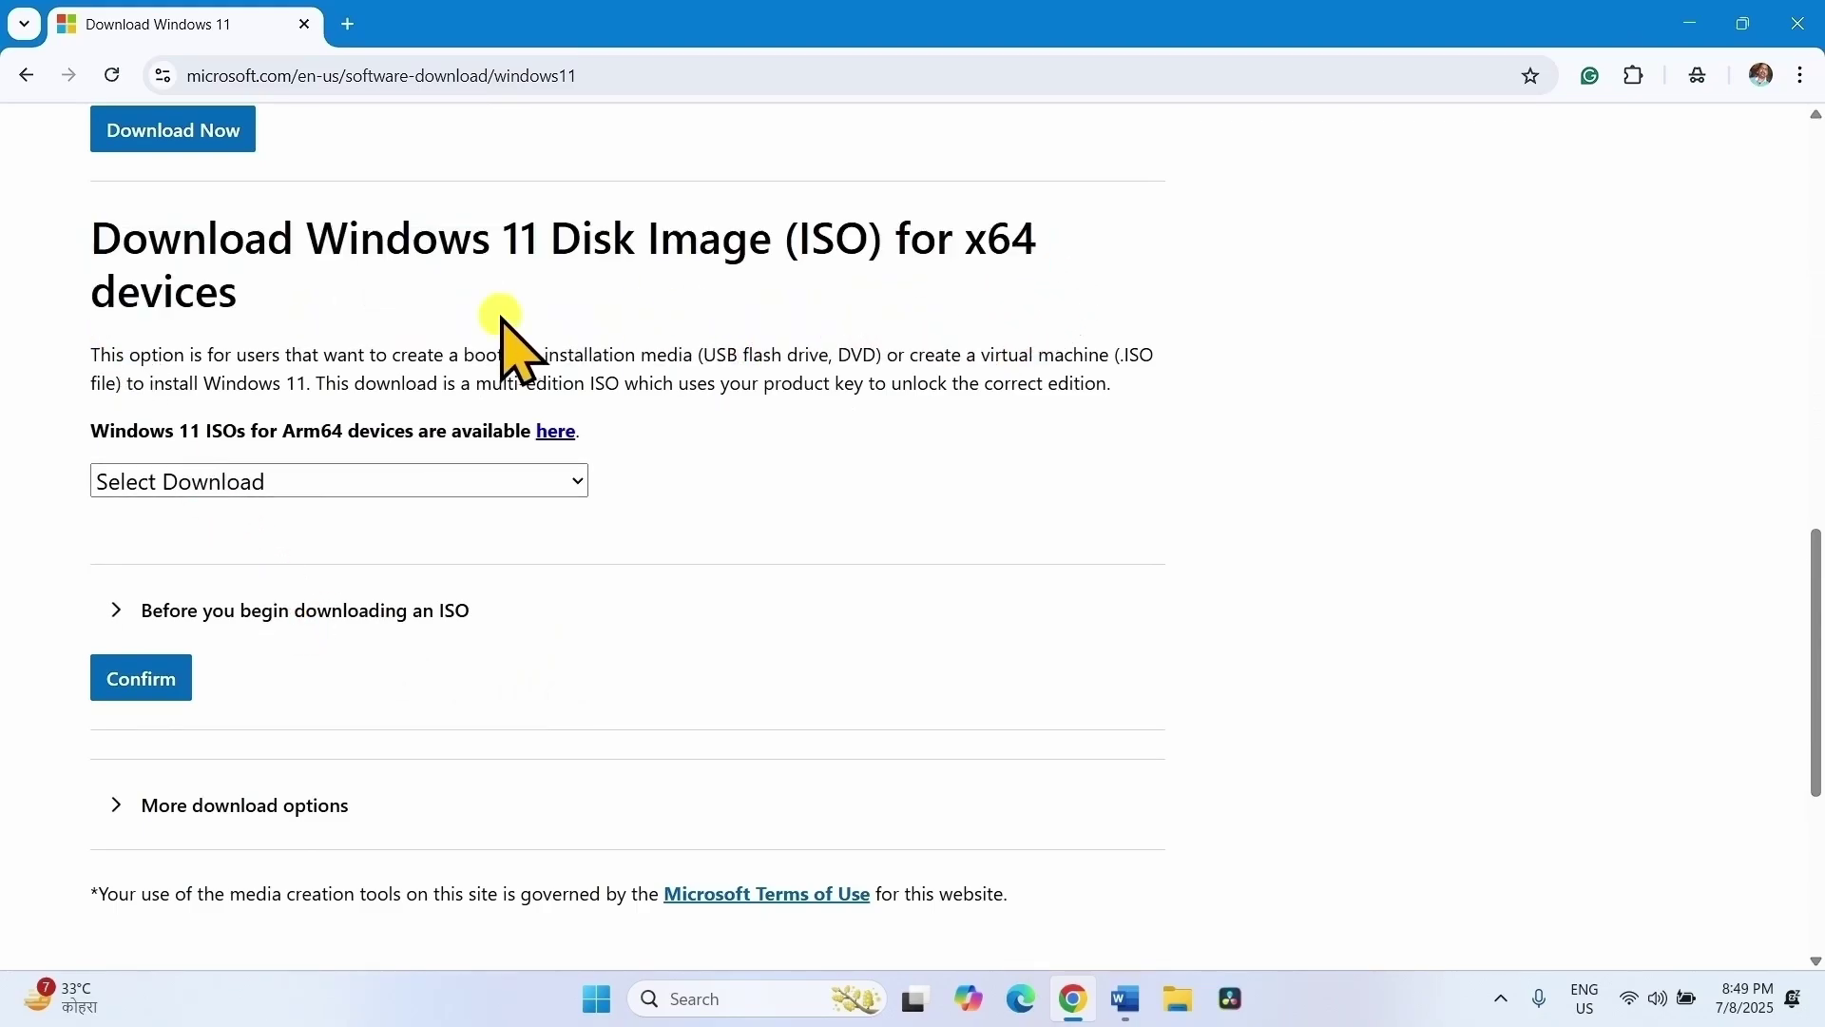
left_click(290, 485)
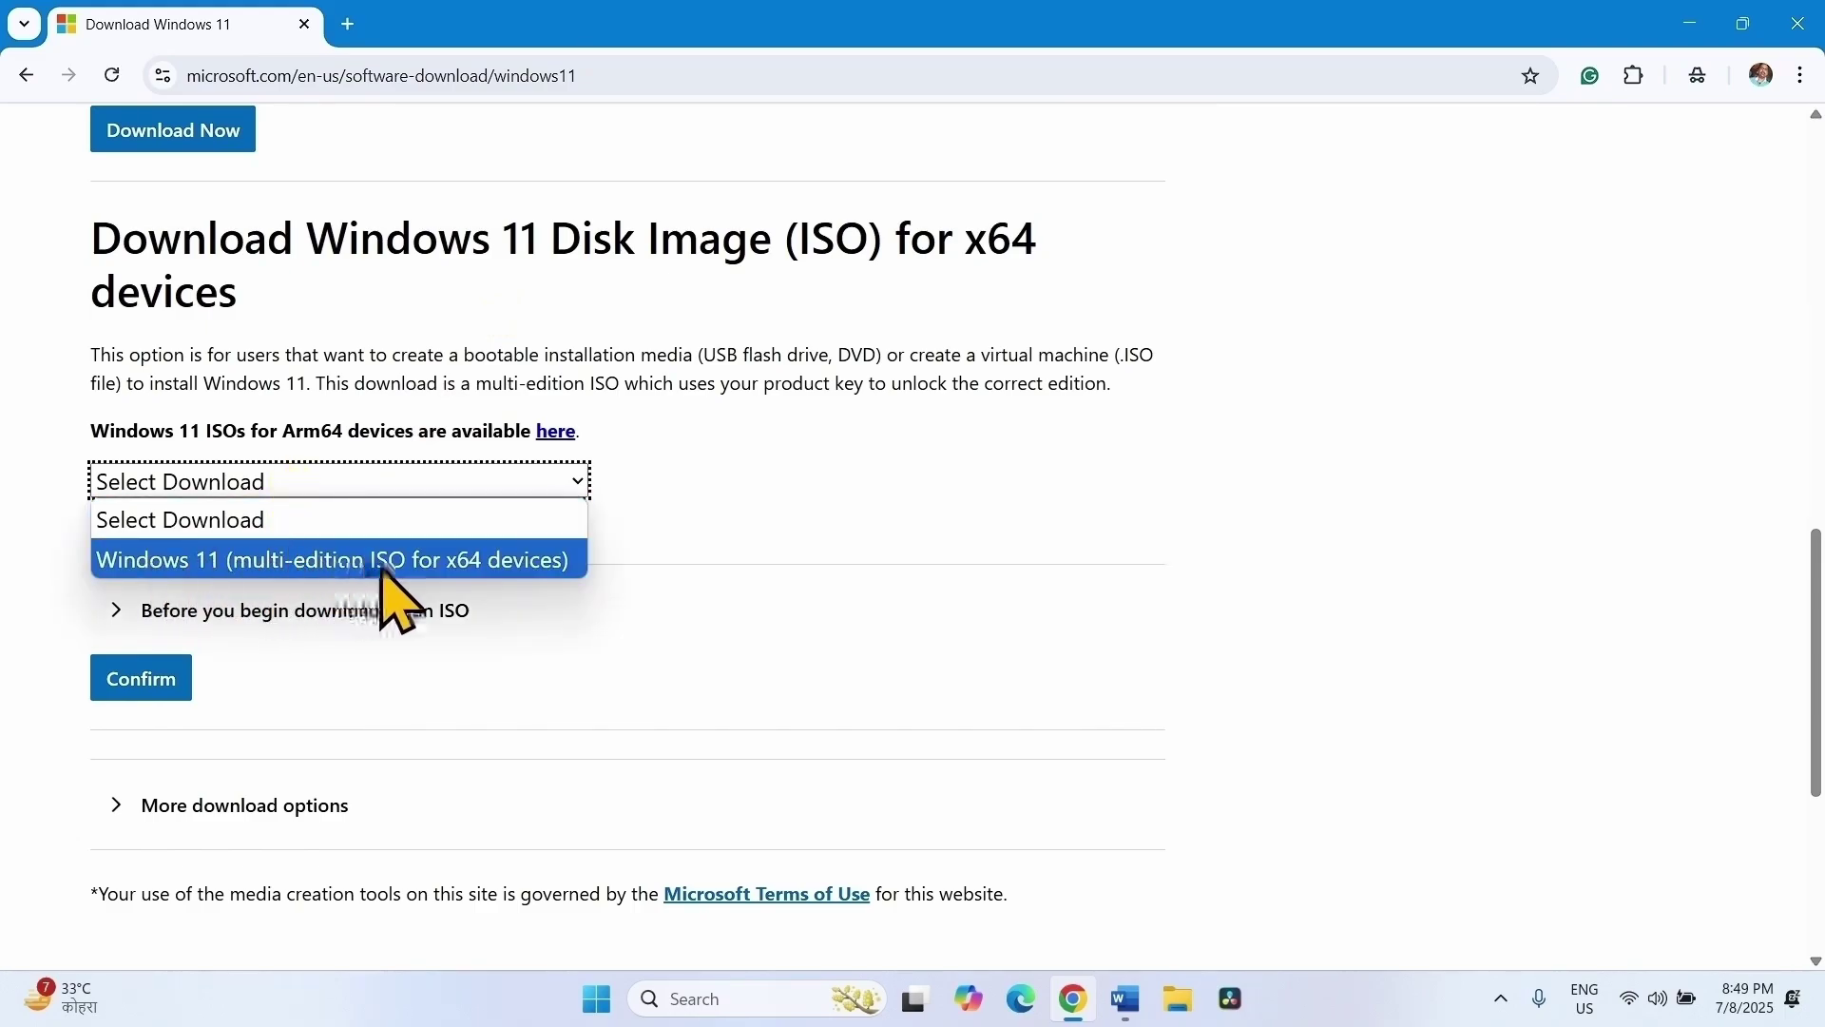
left_click(514, 561)
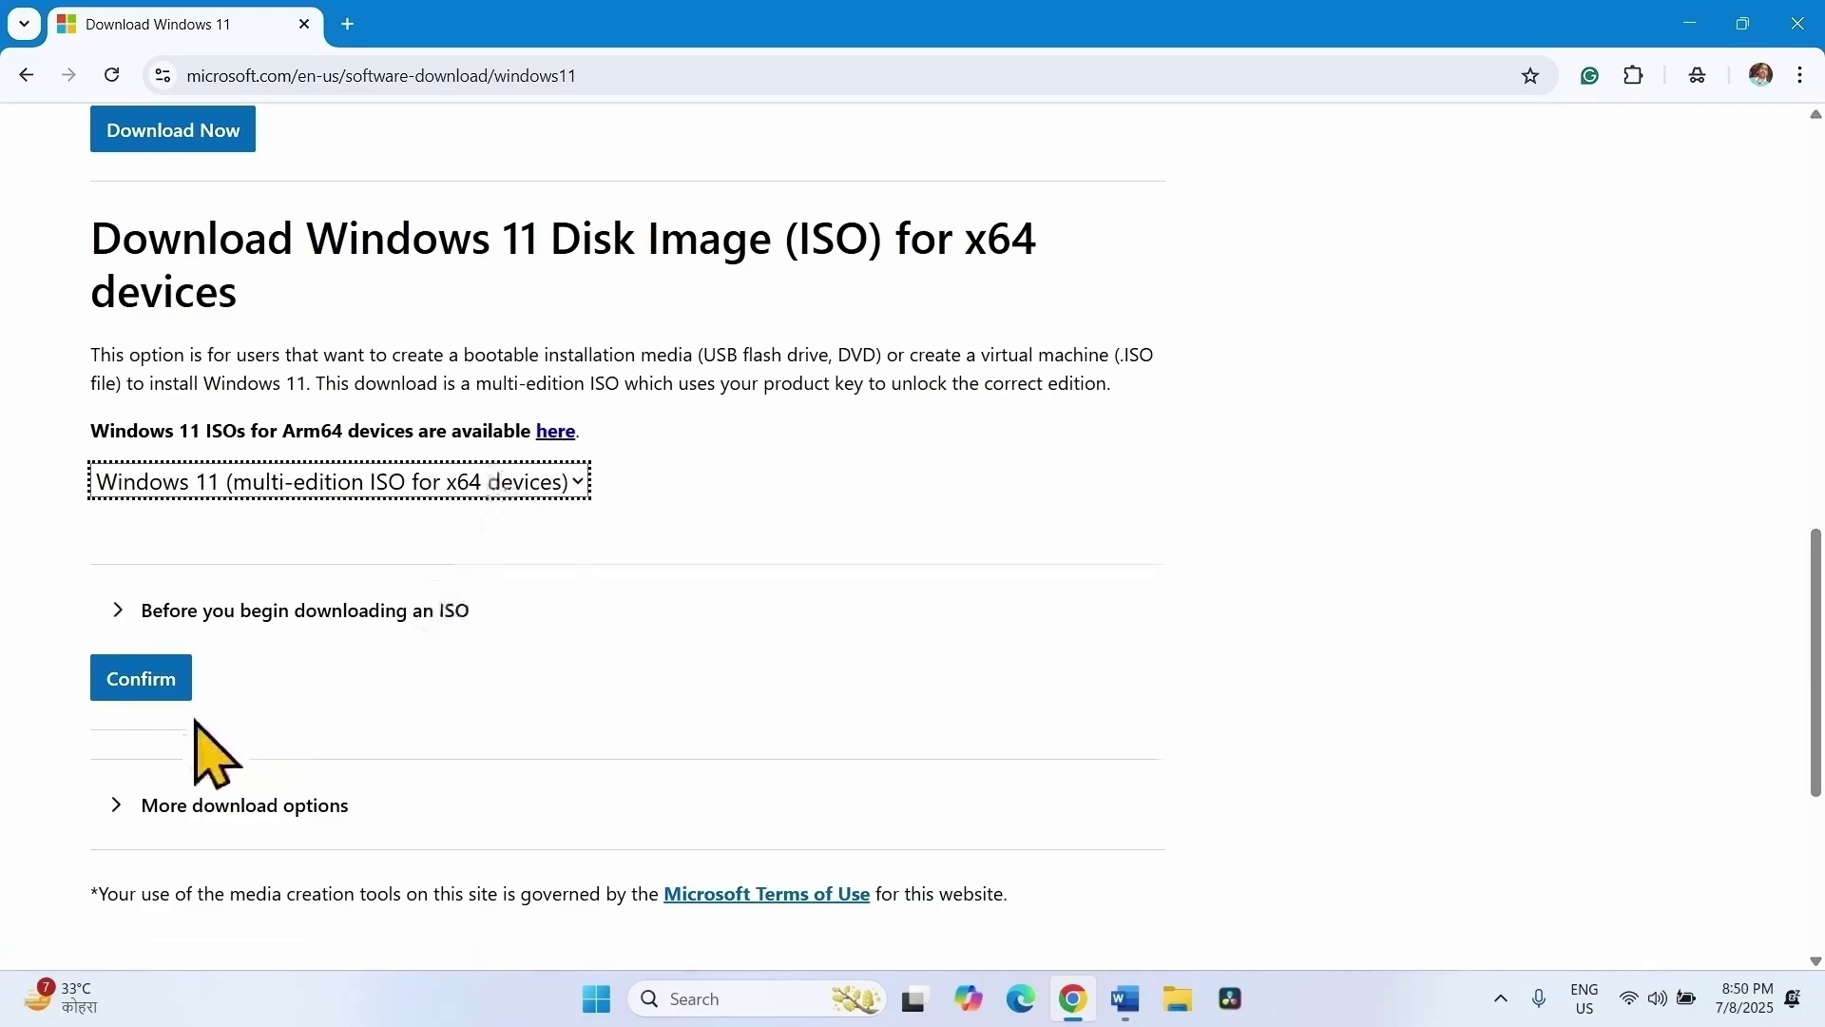
left_click(143, 679)
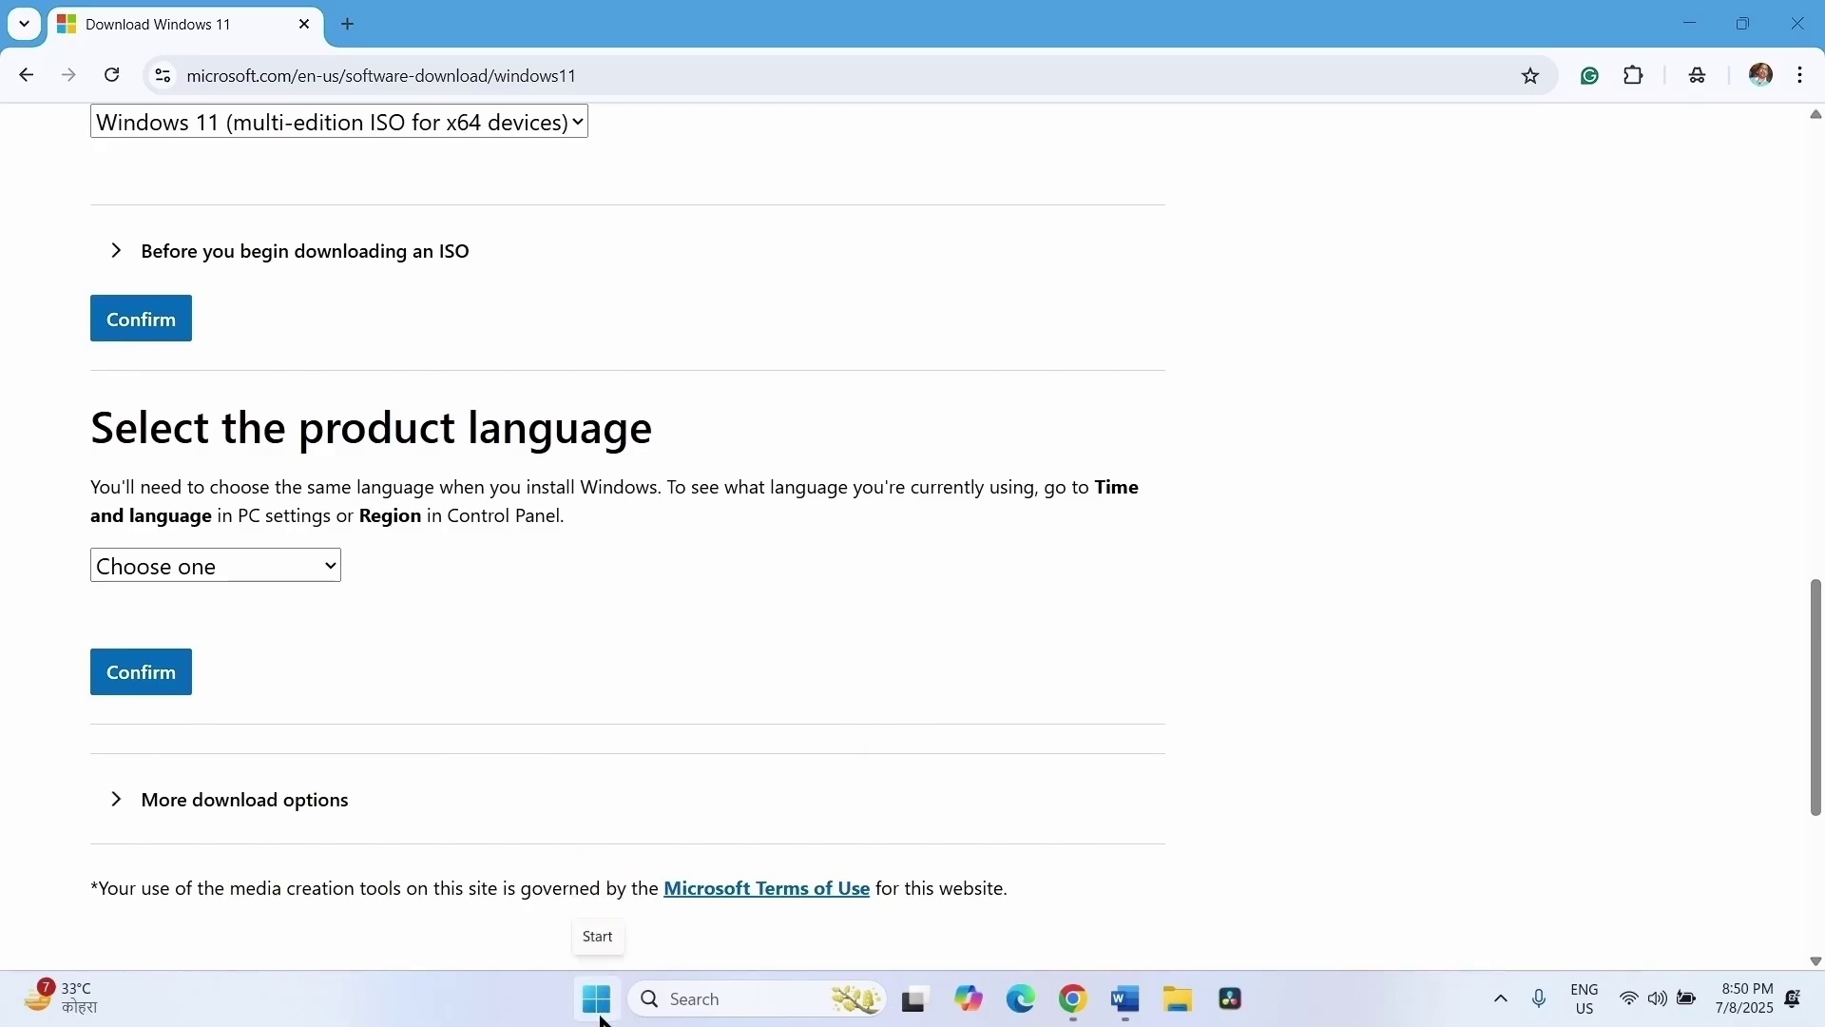
left_click(596, 998)
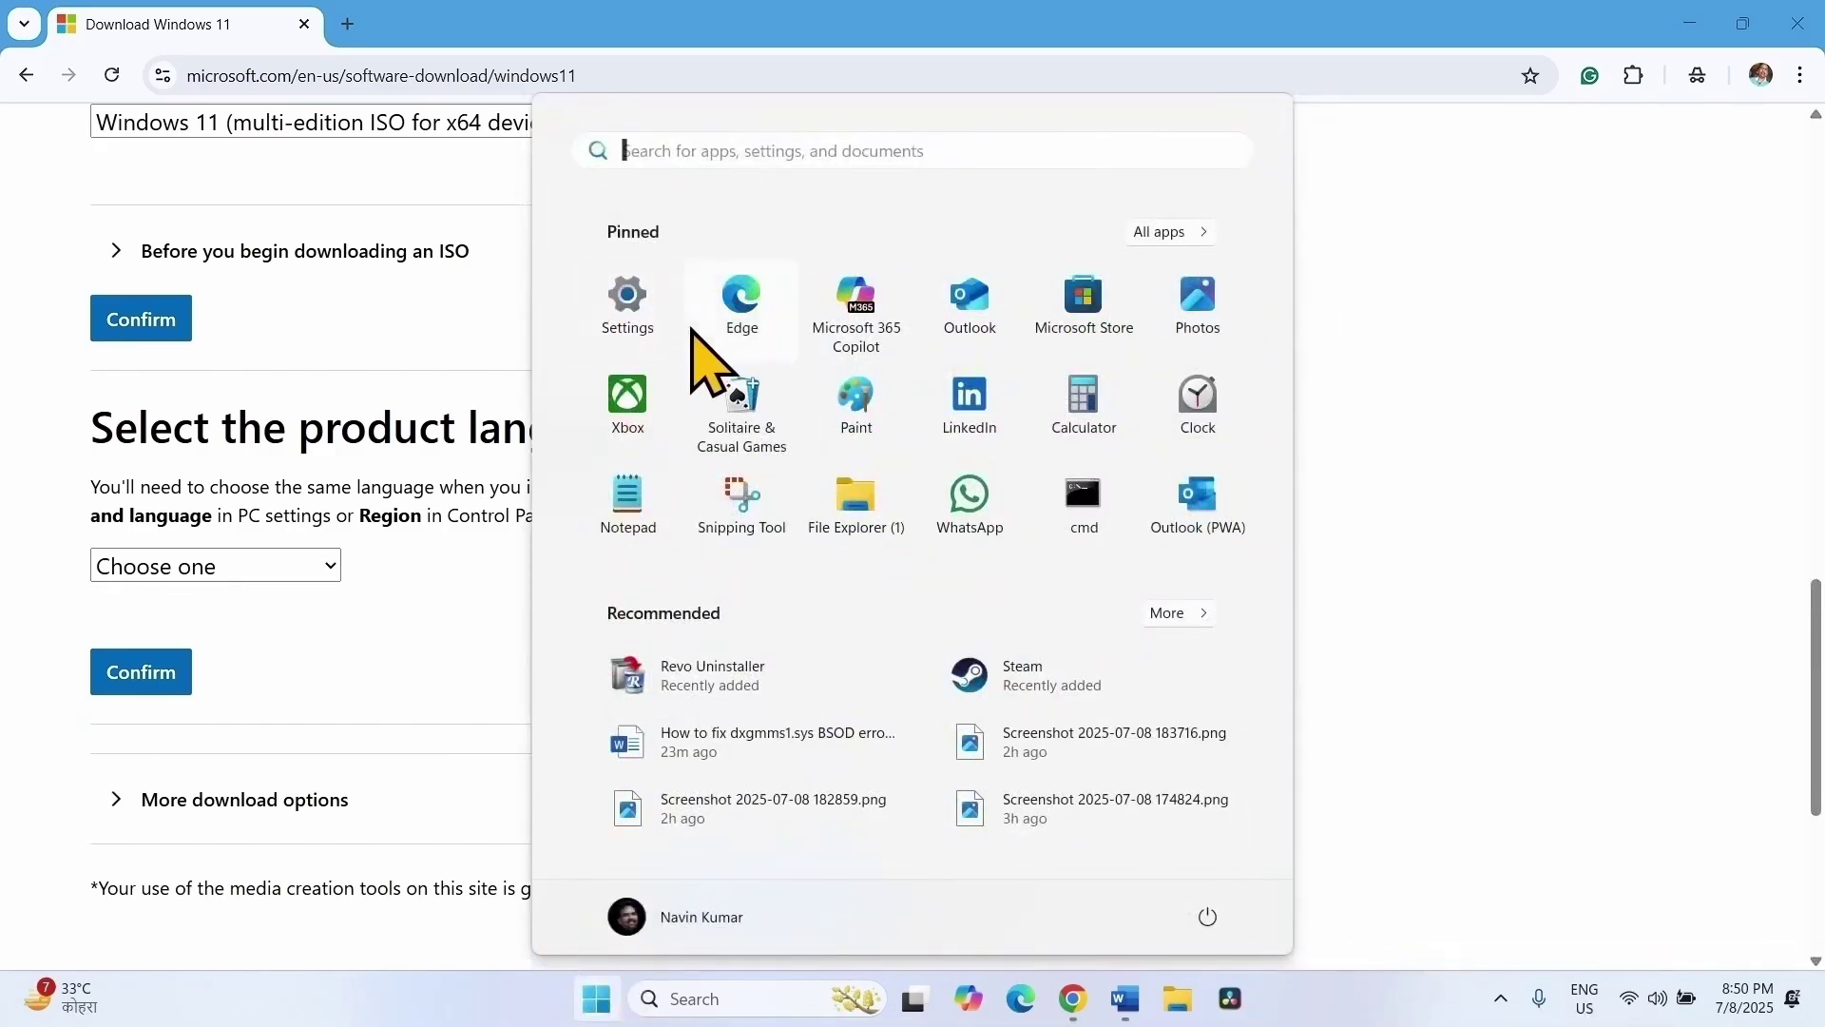
left_click(635, 304)
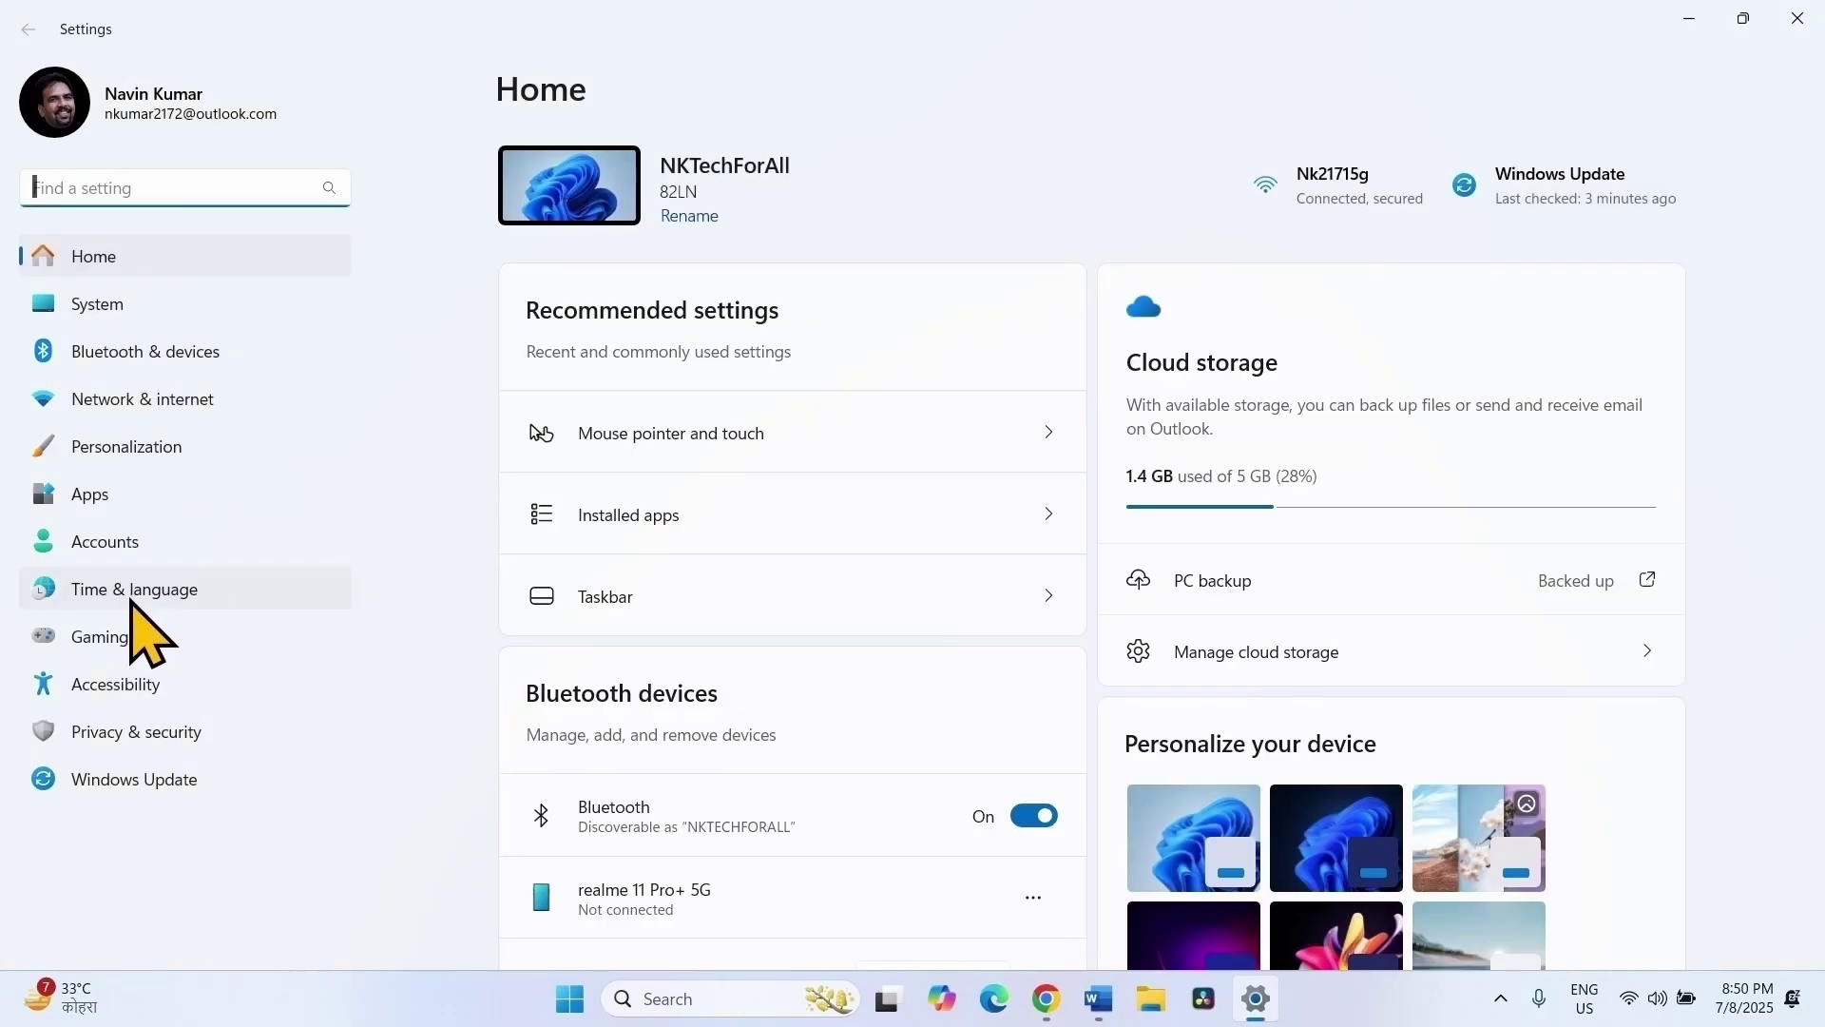
left_click(133, 591)
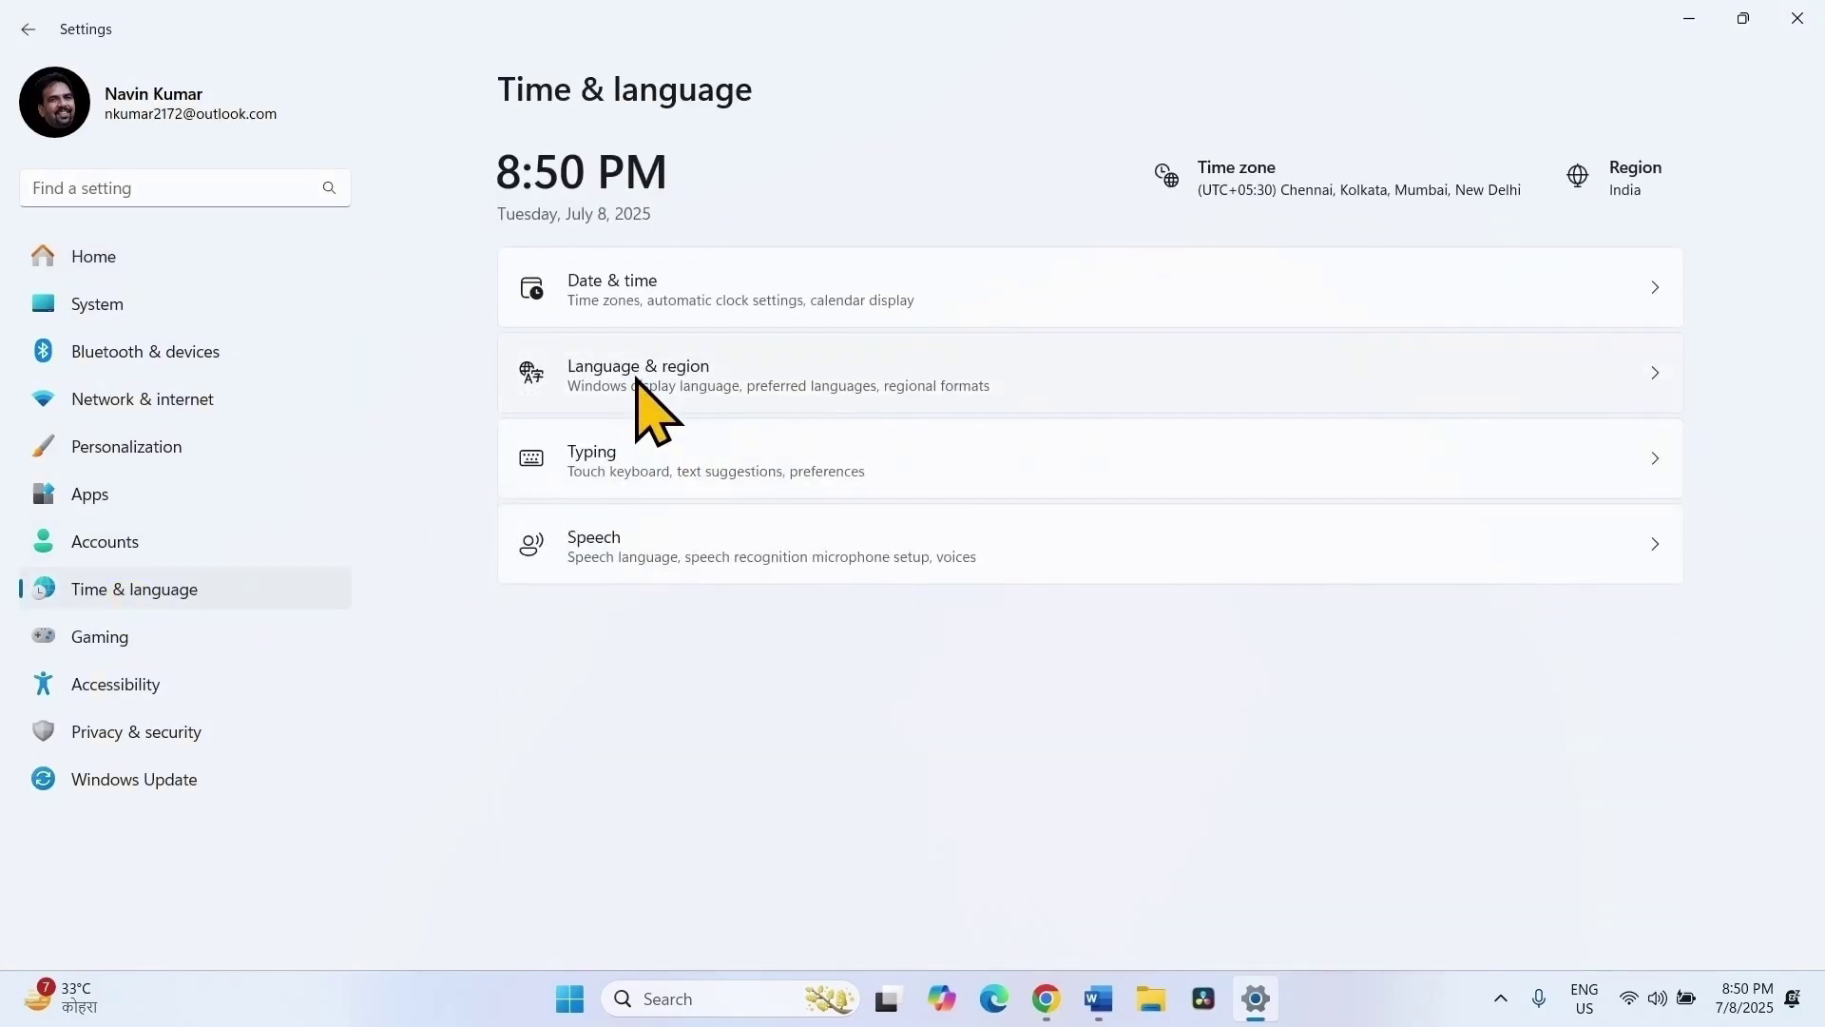
left_click(652, 409)
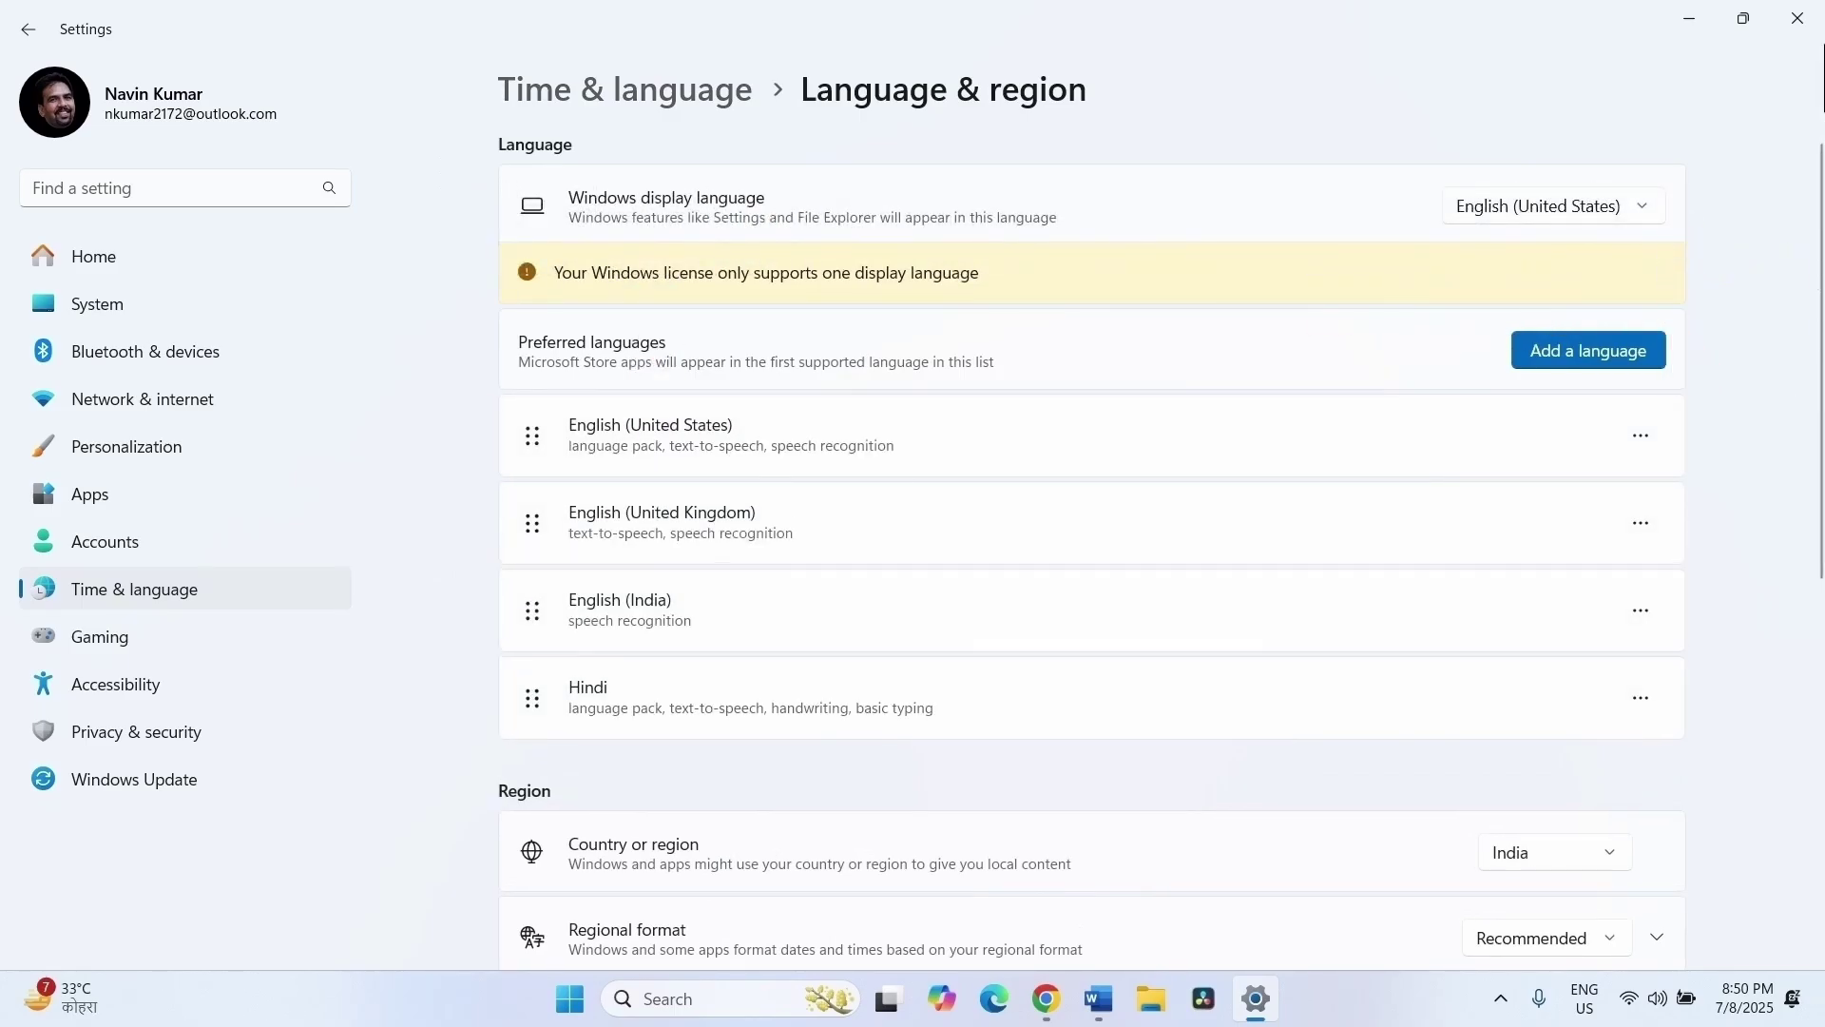
left_click(1796, 18)
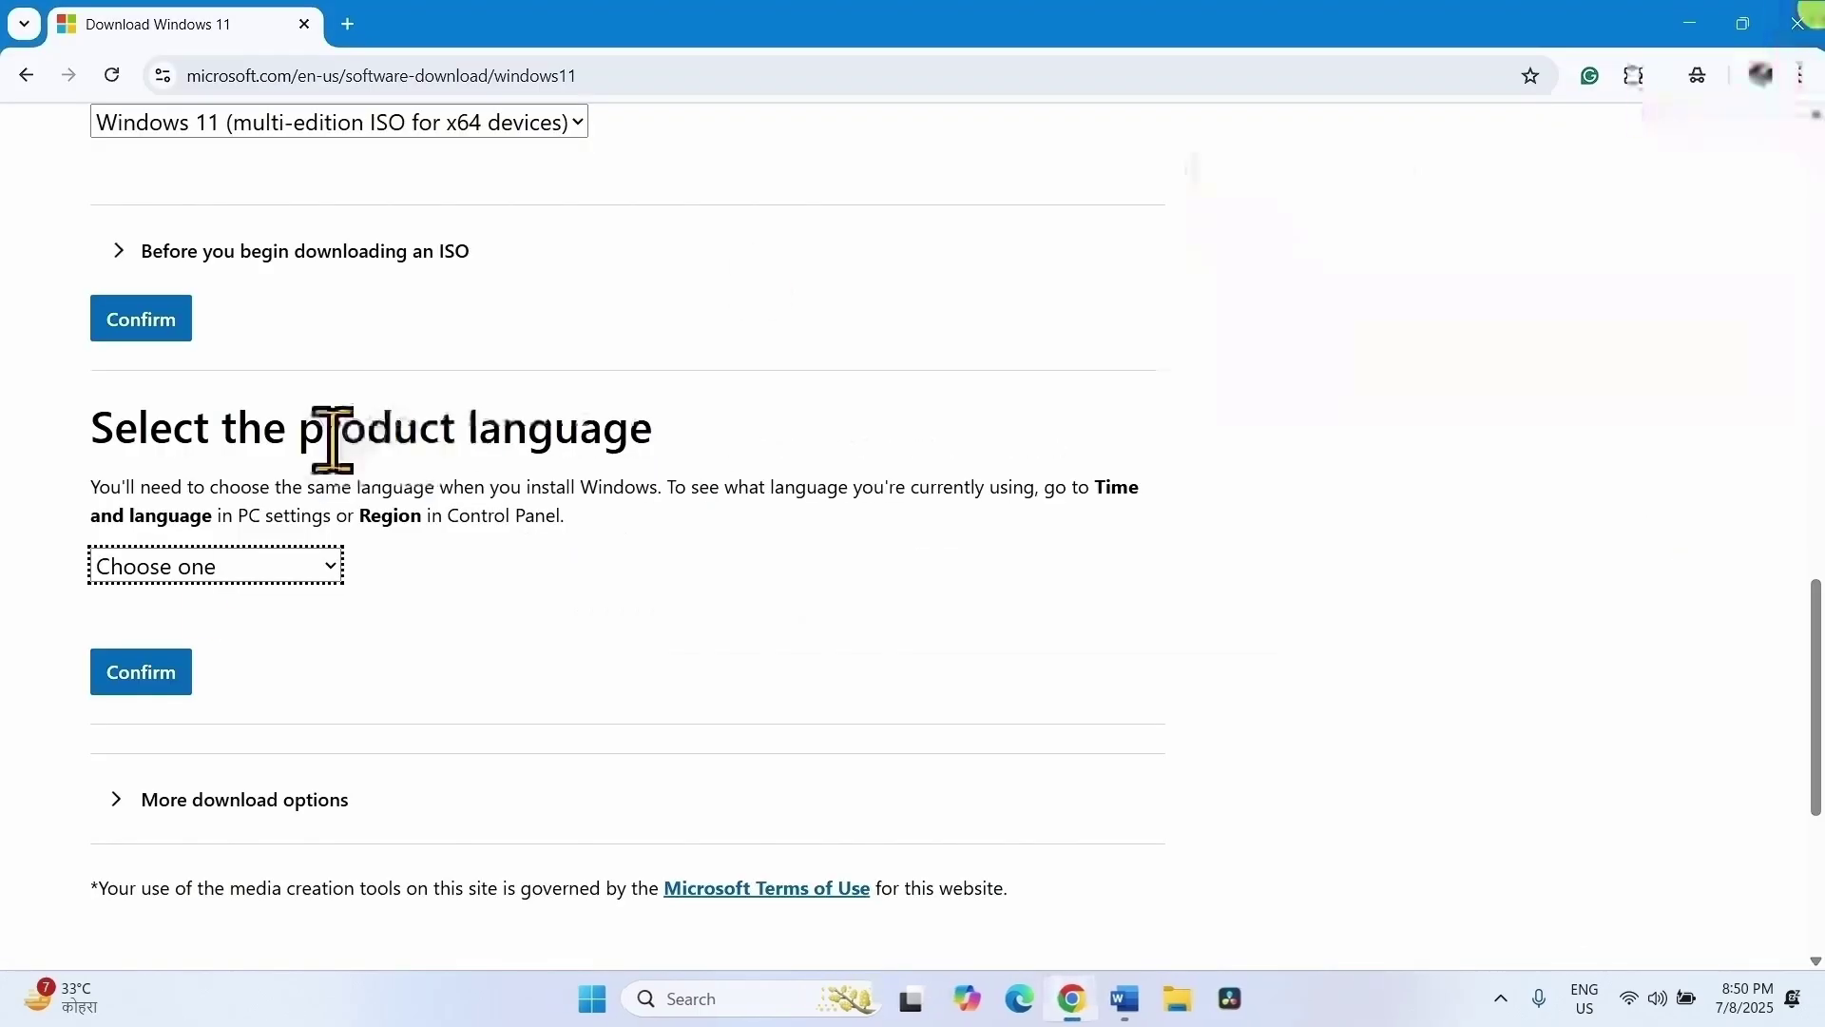
Select English (United States), confirm it, and download the 64-bit Windows 11 ISO (Win11_24H2_English_x64.iso)
left_click(190, 567)
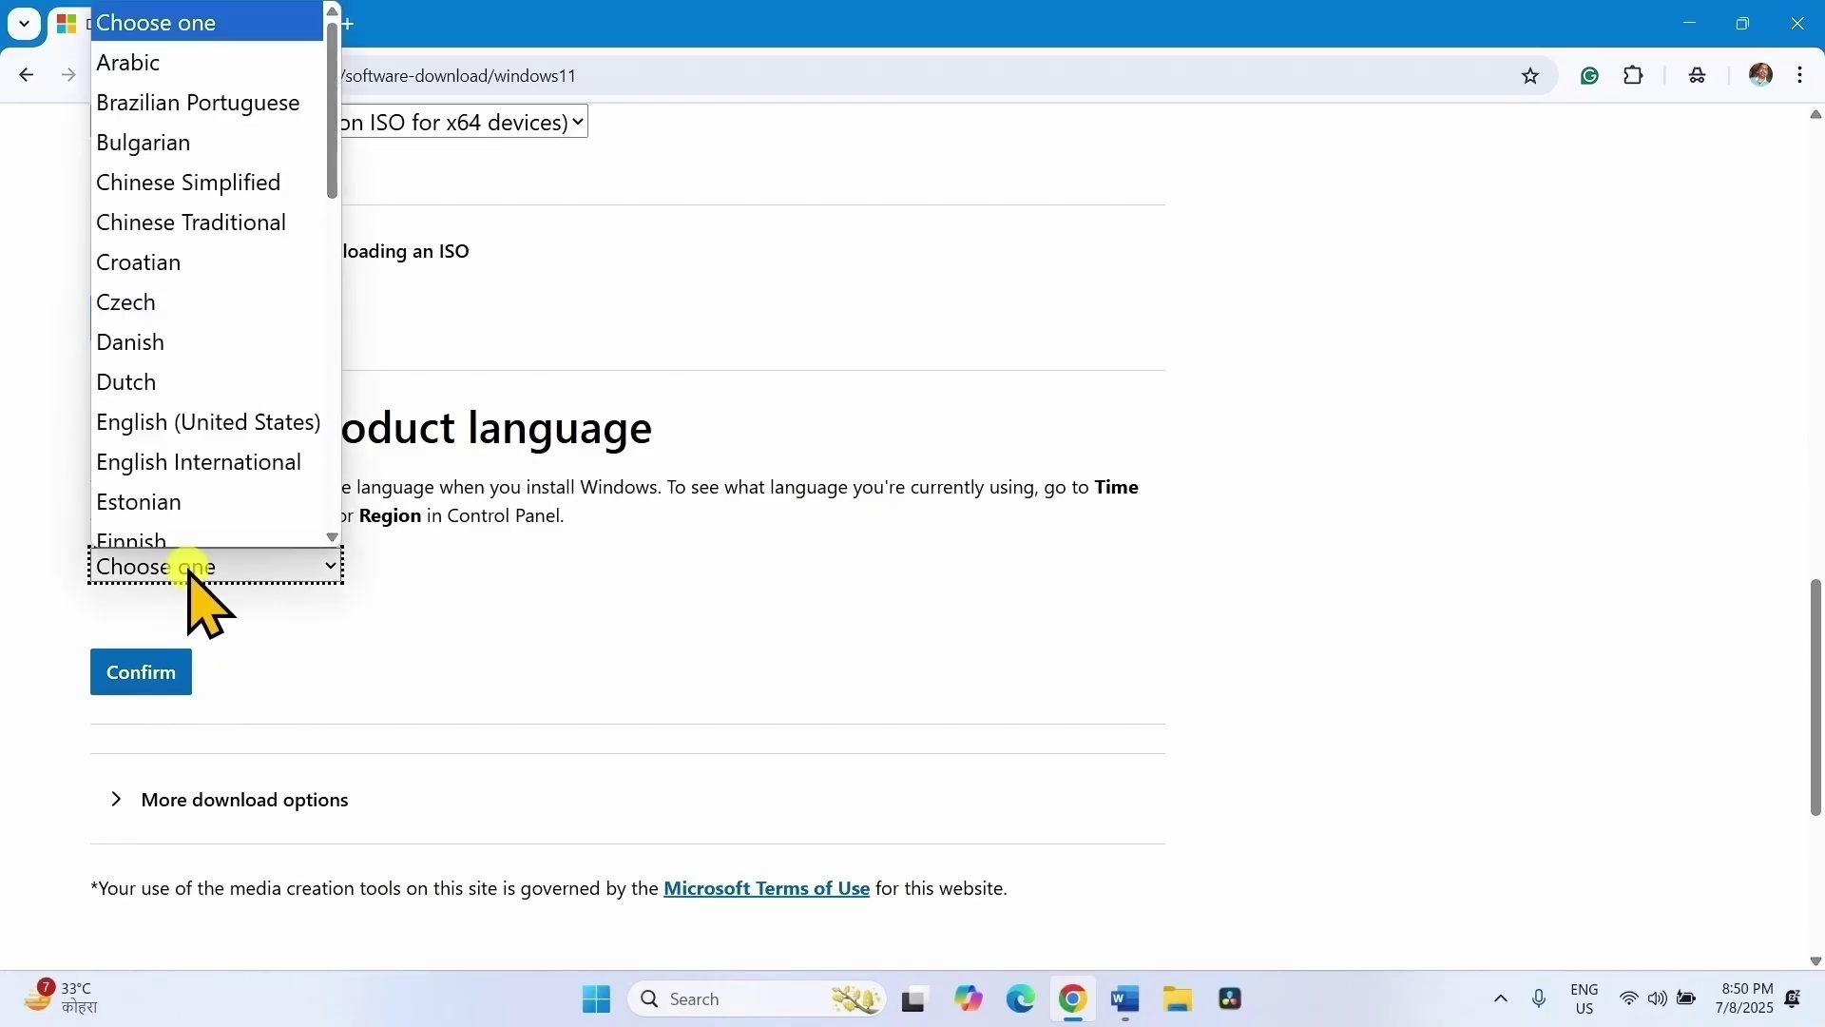
left_click(201, 414)
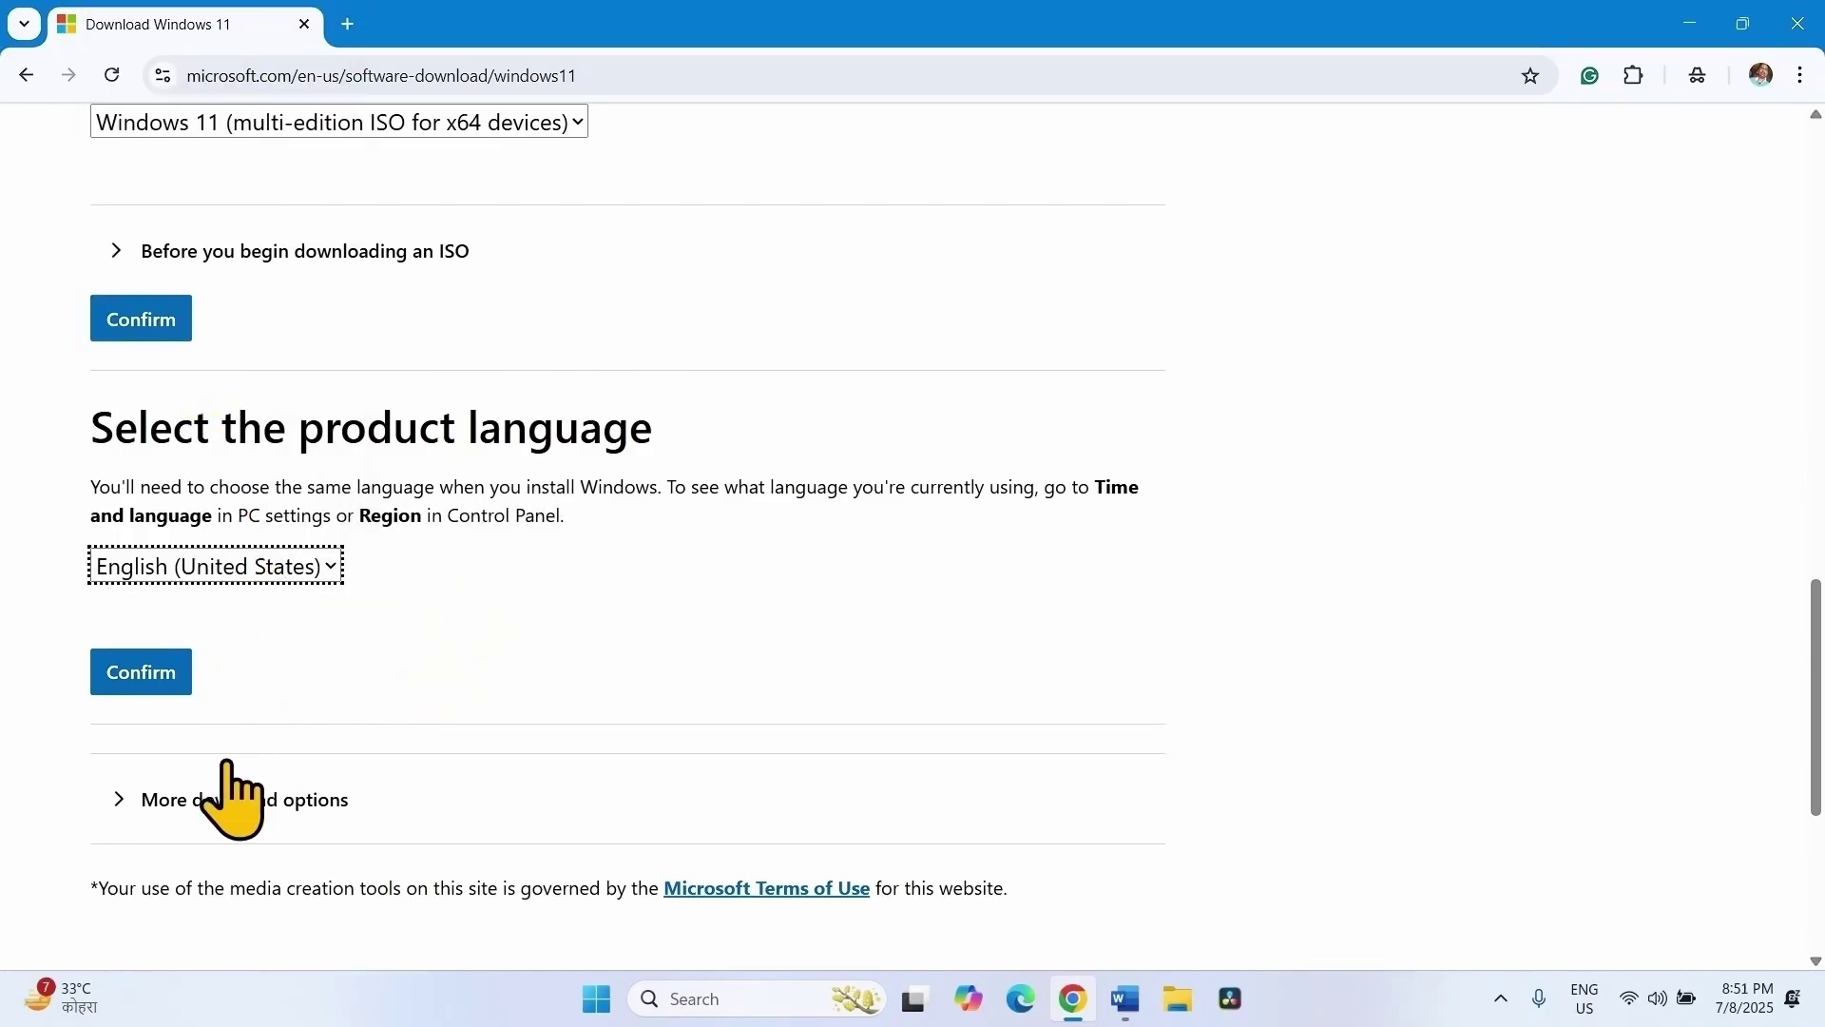
left_click(133, 673)
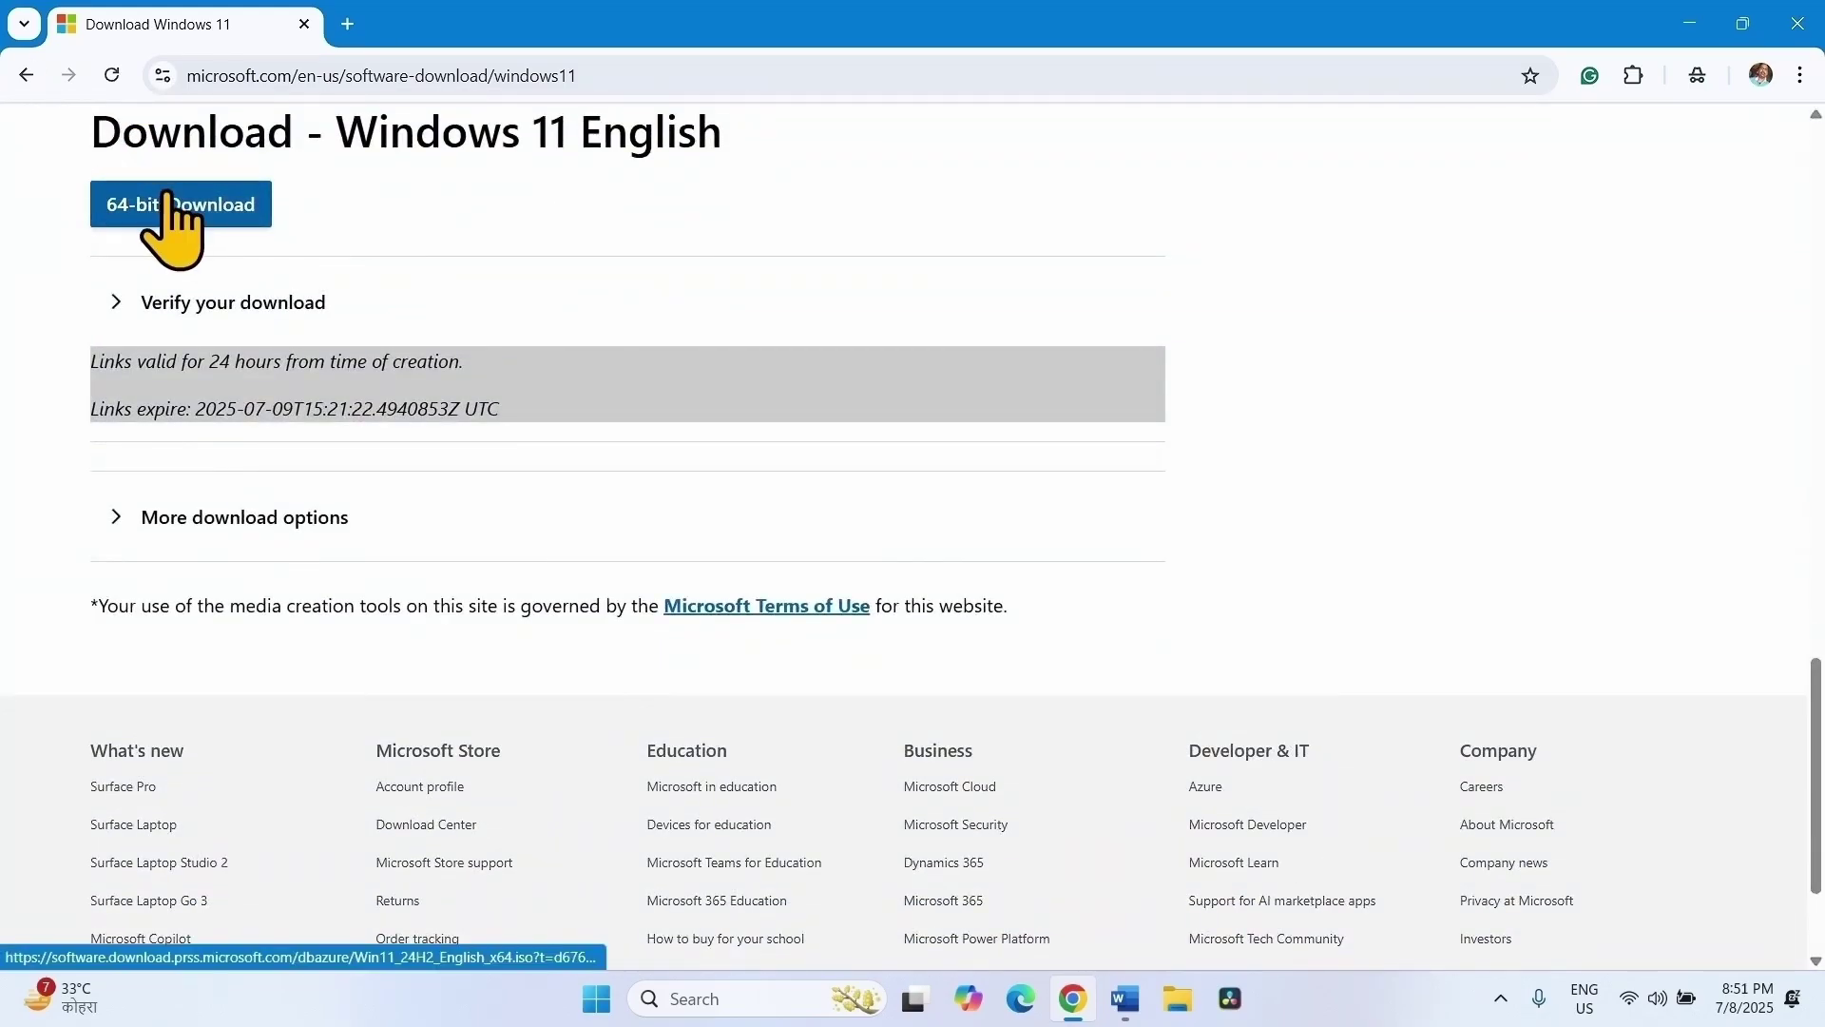
left_click(167, 200)
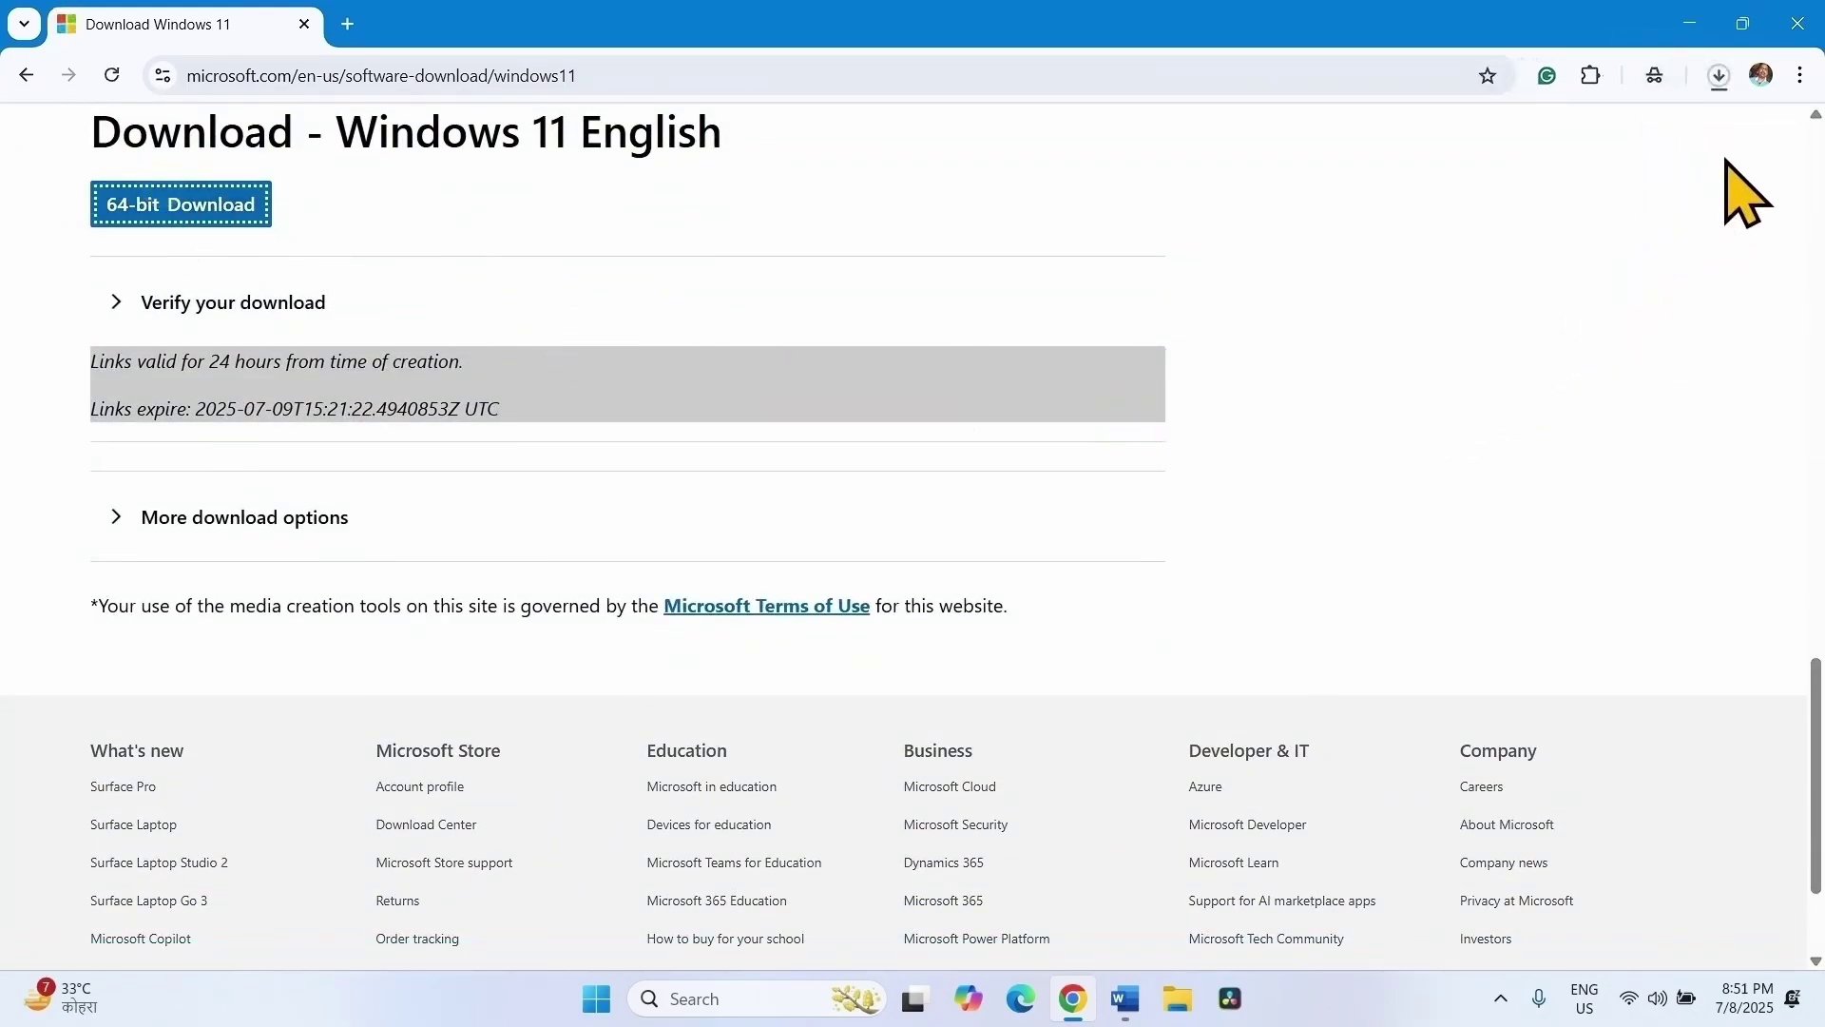
left_click(1720, 81)
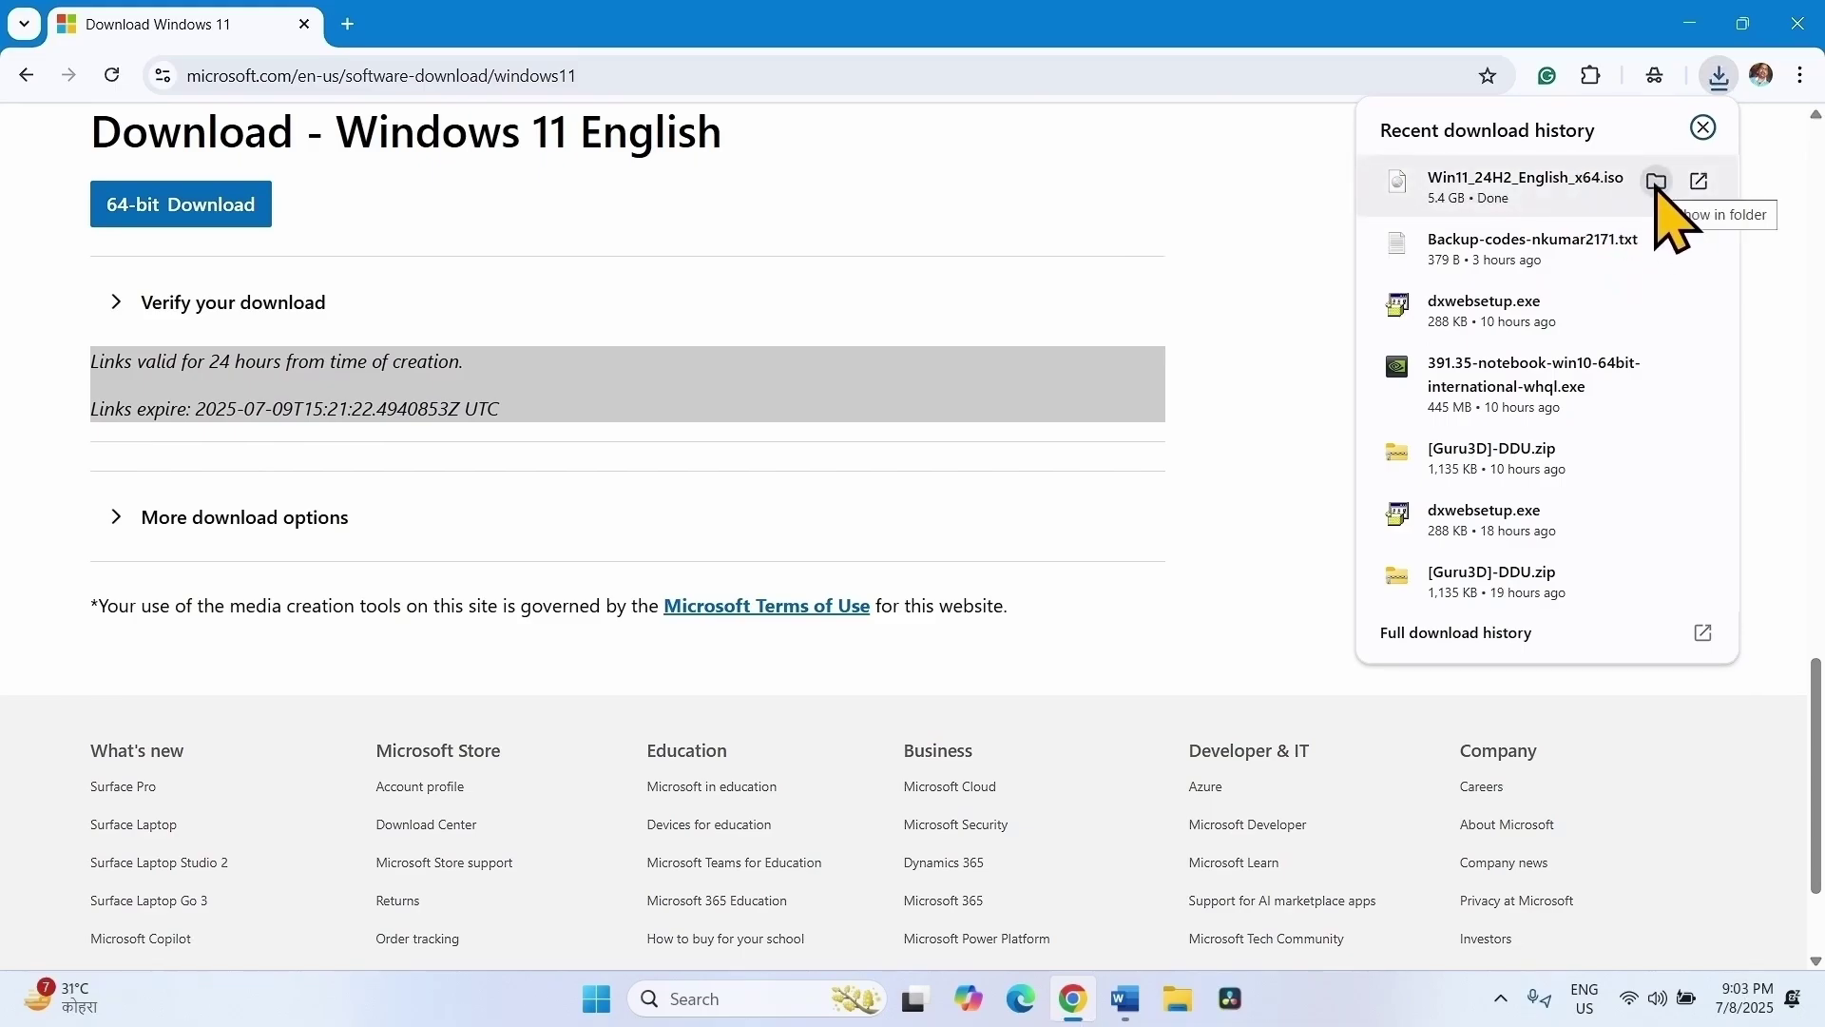
Show Win11_24H2_English_x64.iso in its folder and mount it as DVD Drive (F:)
left_click(1656, 181)
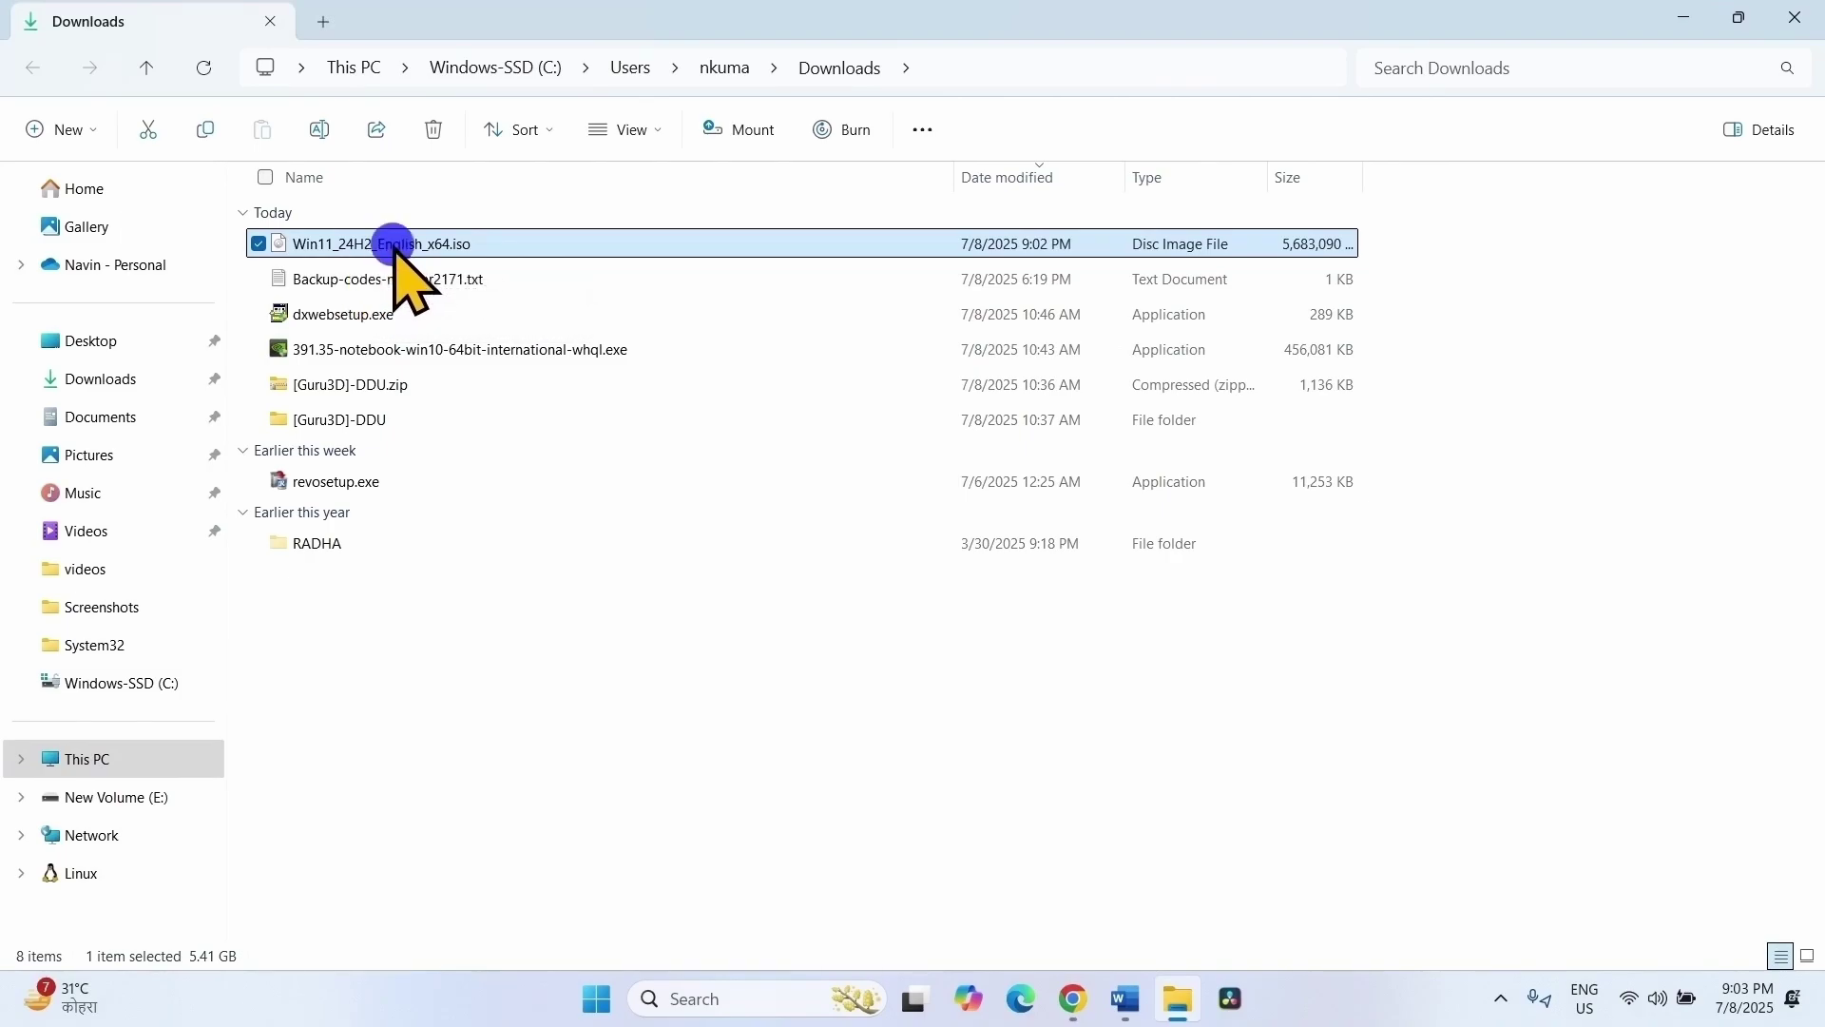
right_click(394, 245)
left_click(468, 328)
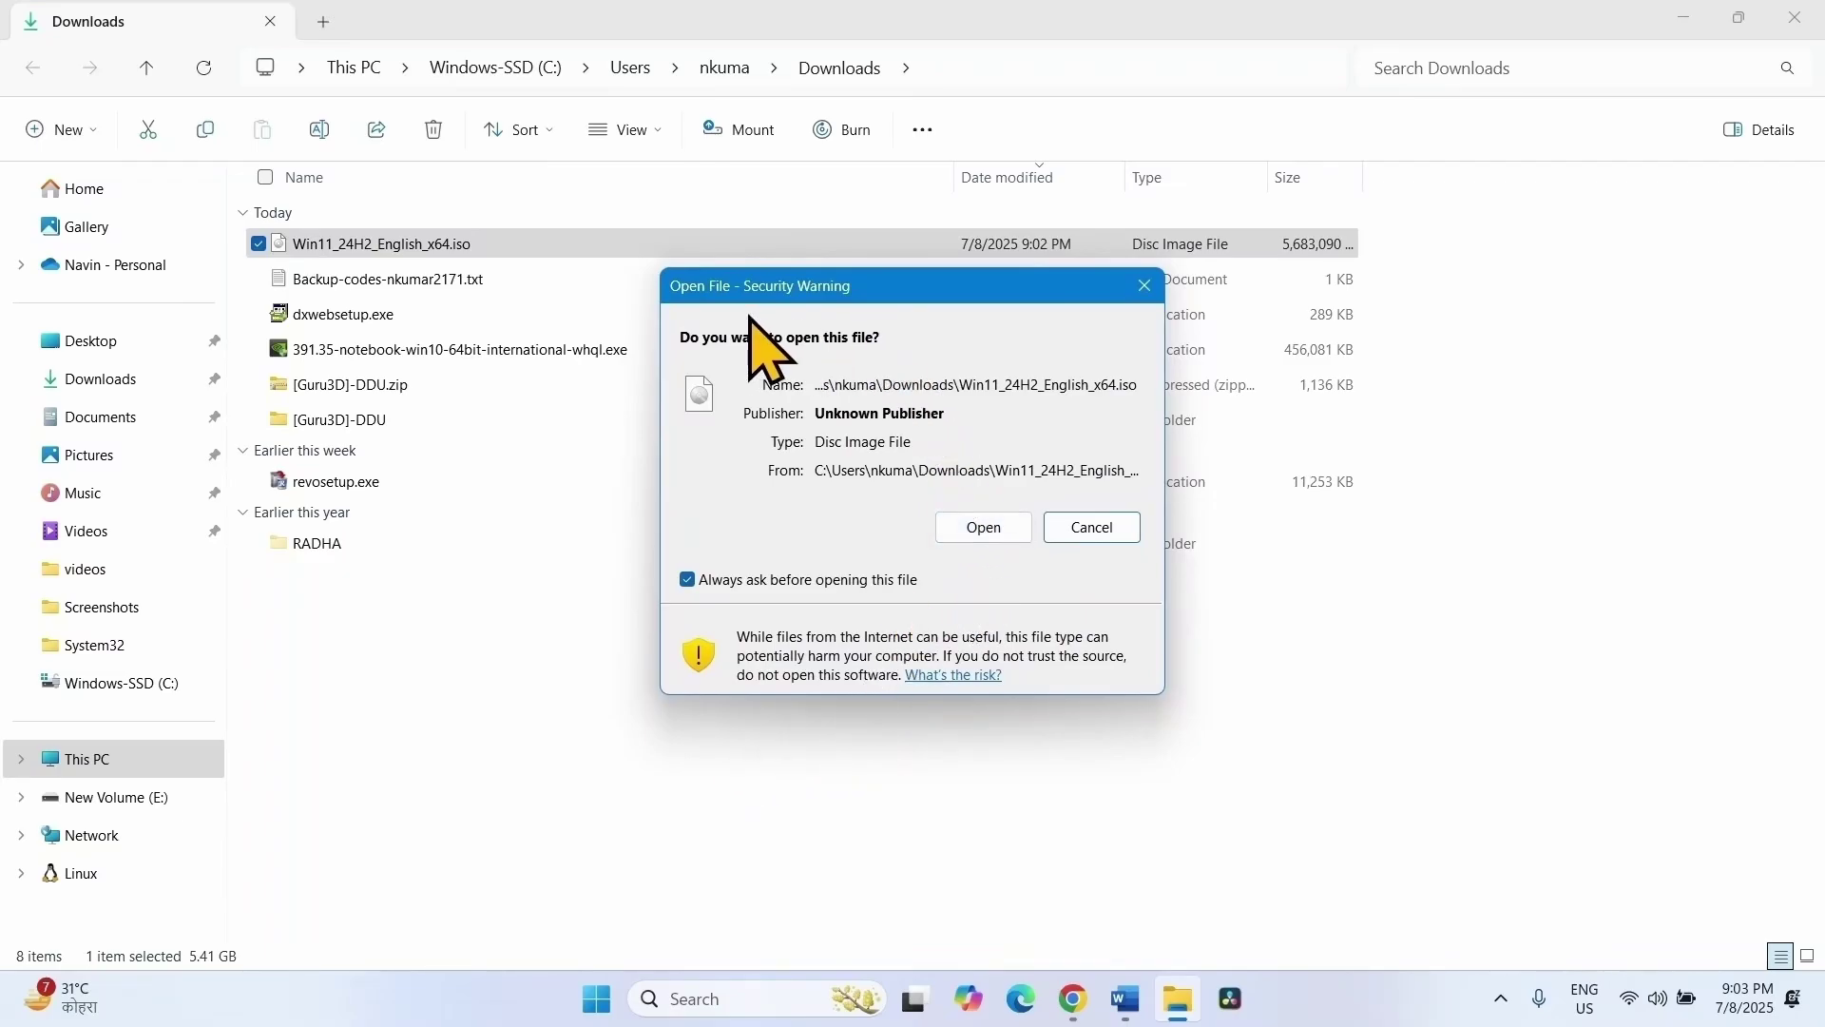
left_click(1004, 538)
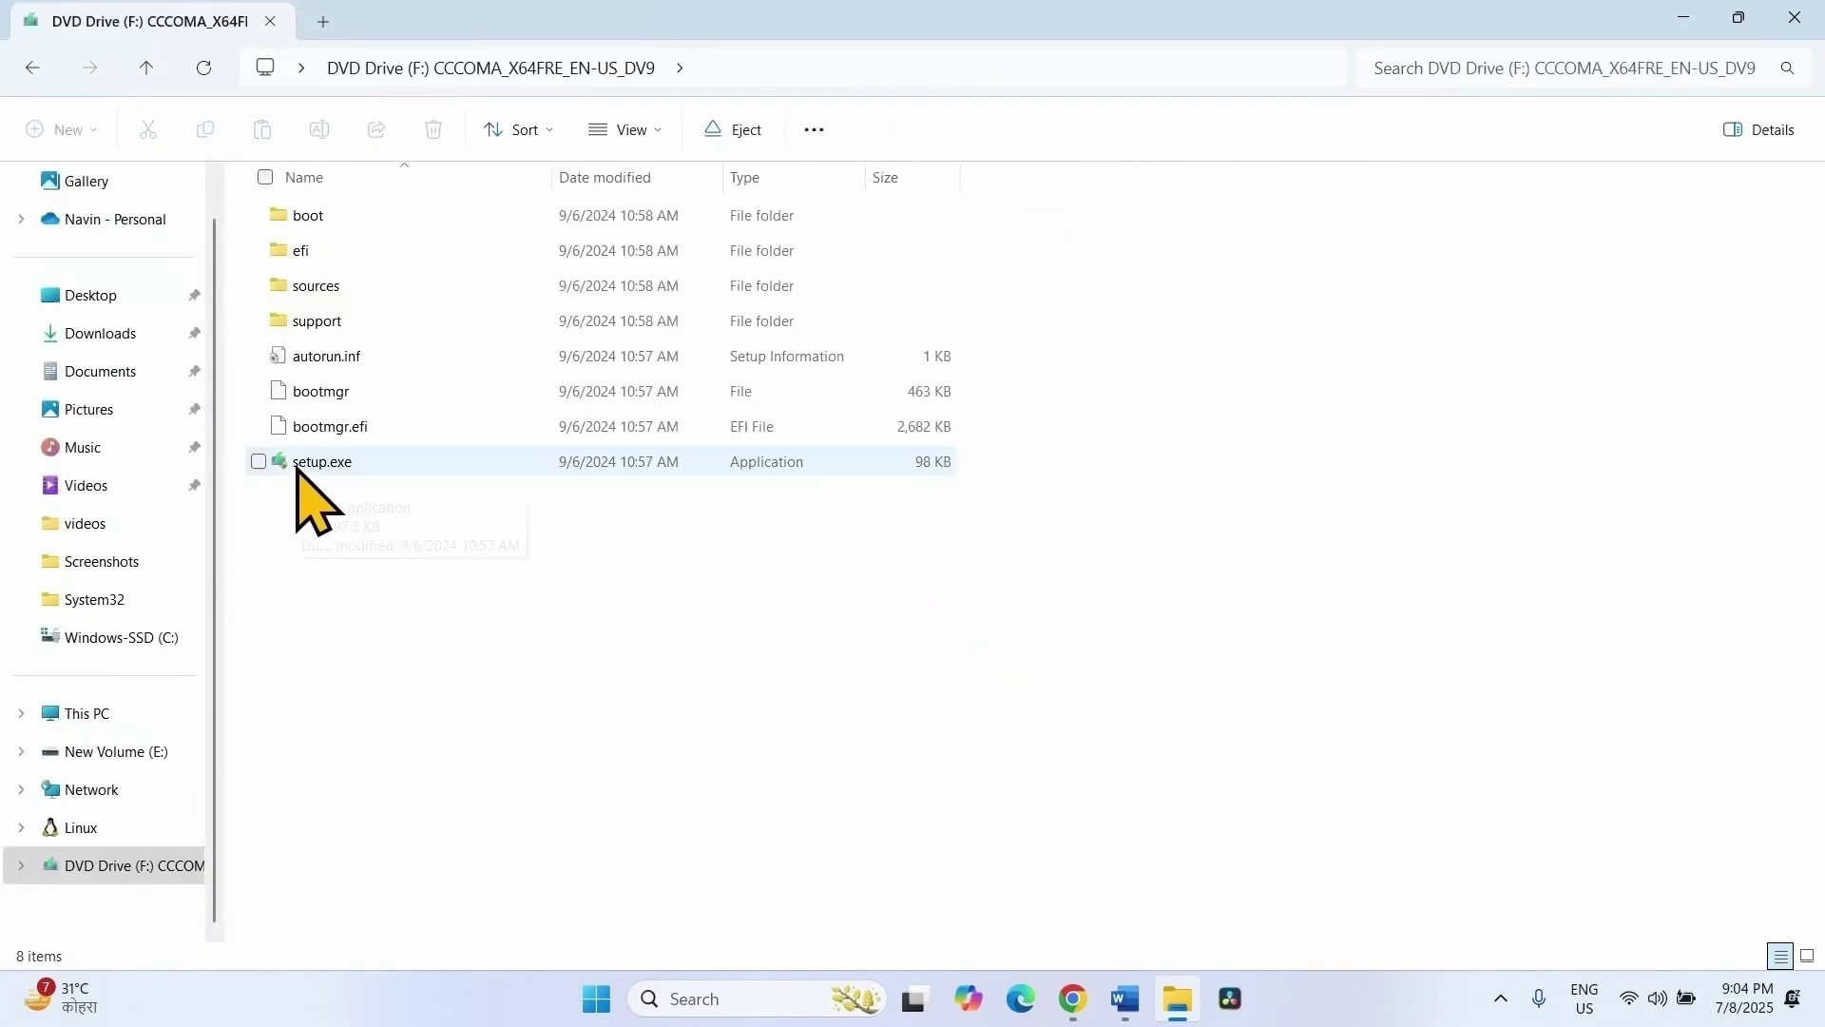
Run setup.exe from the mounted drive and approve the administrator prompt
right_click(298, 464)
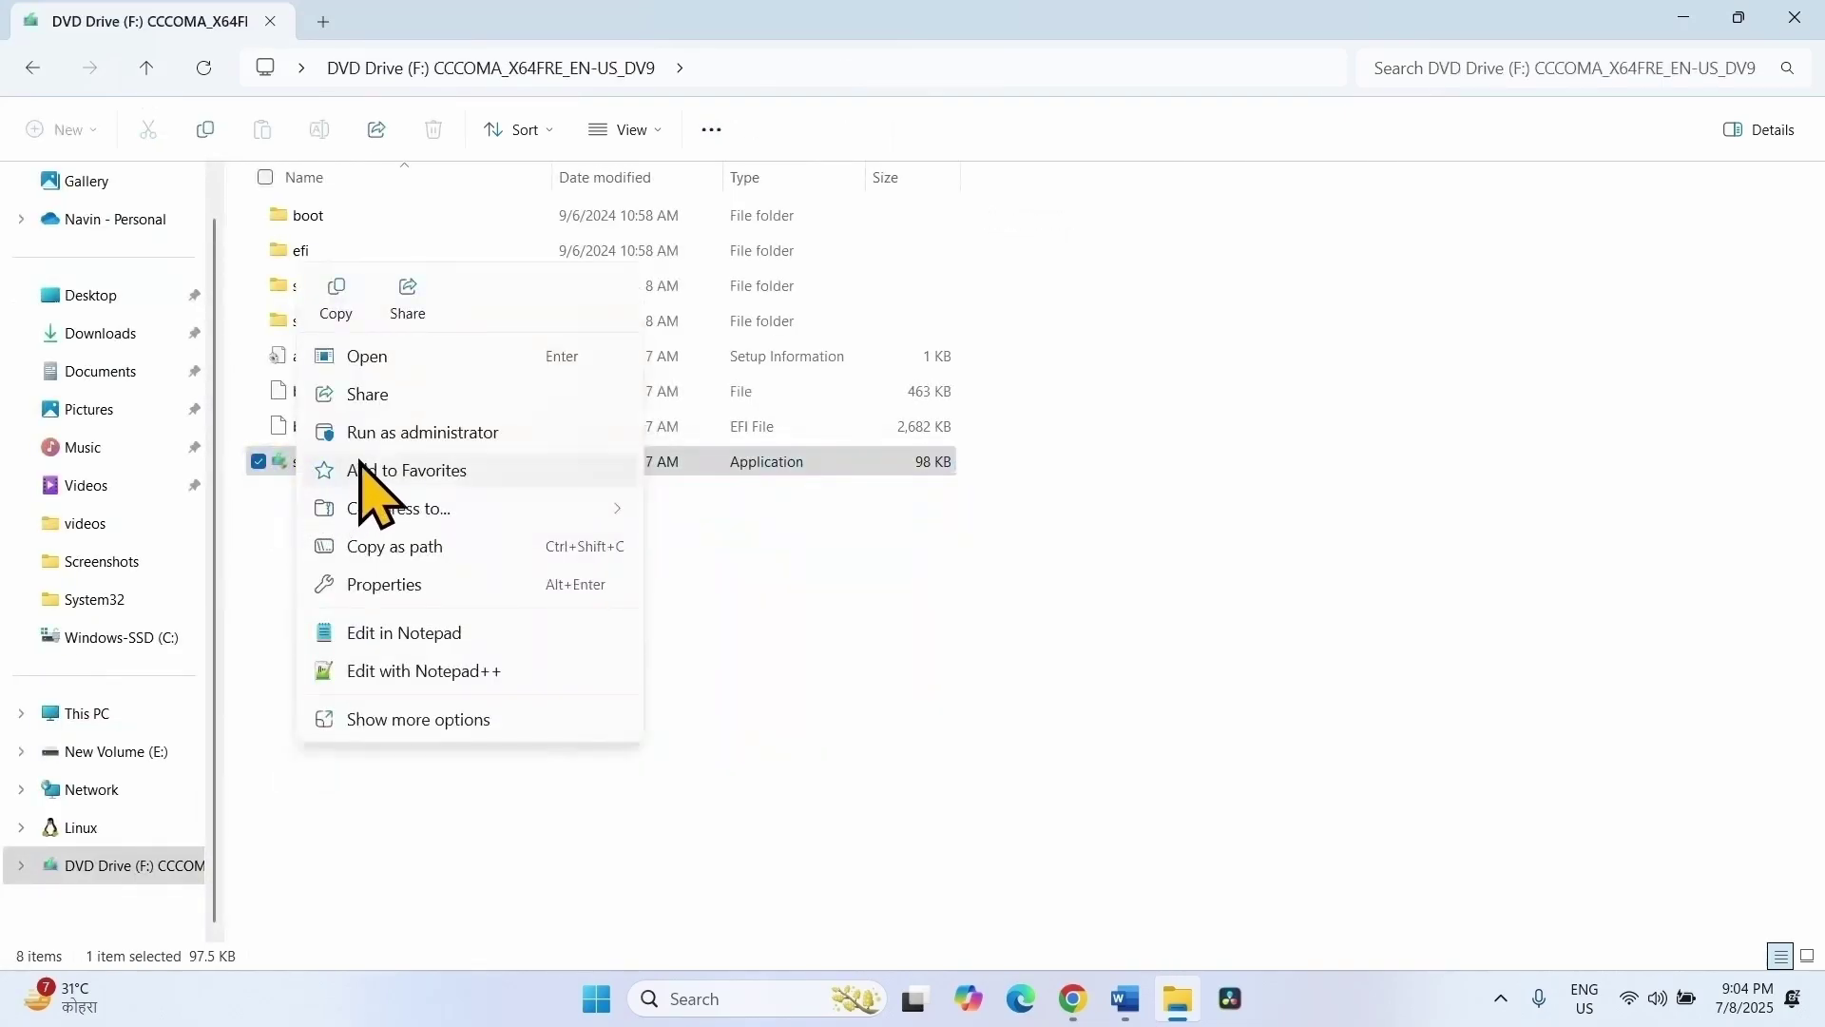
left_click(397, 358)
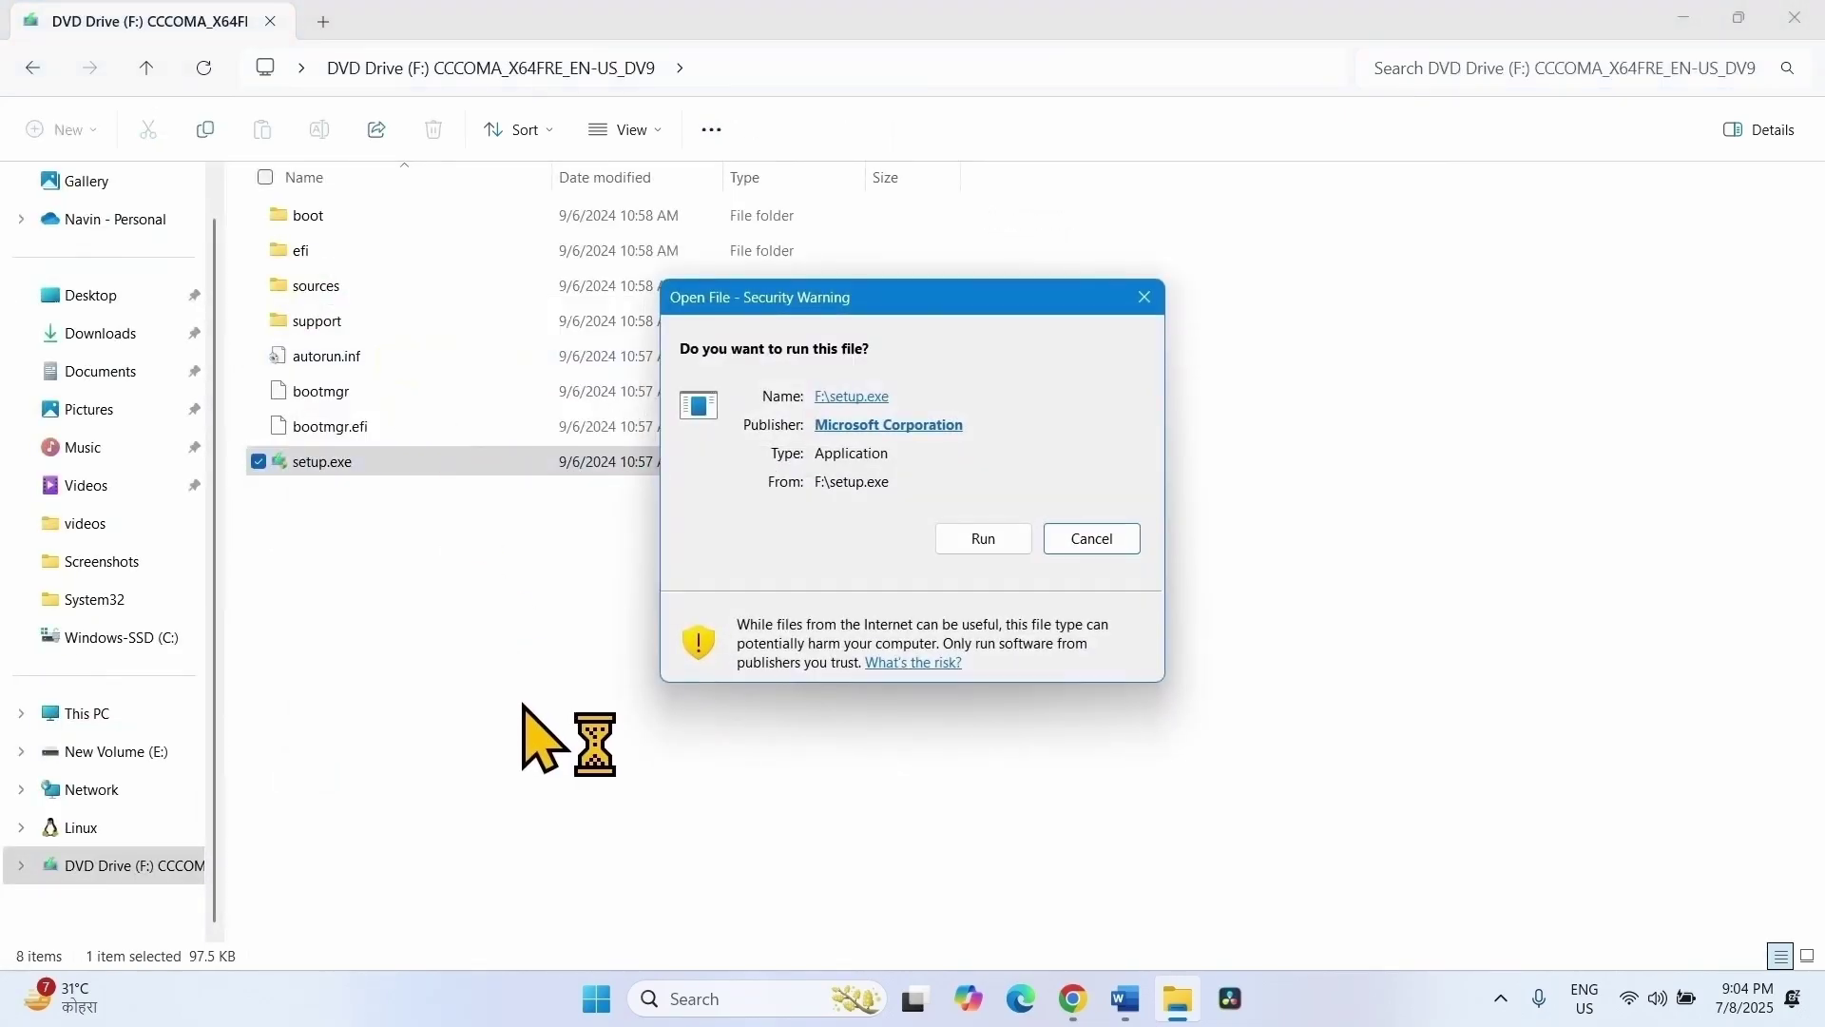
left_click(1001, 540)
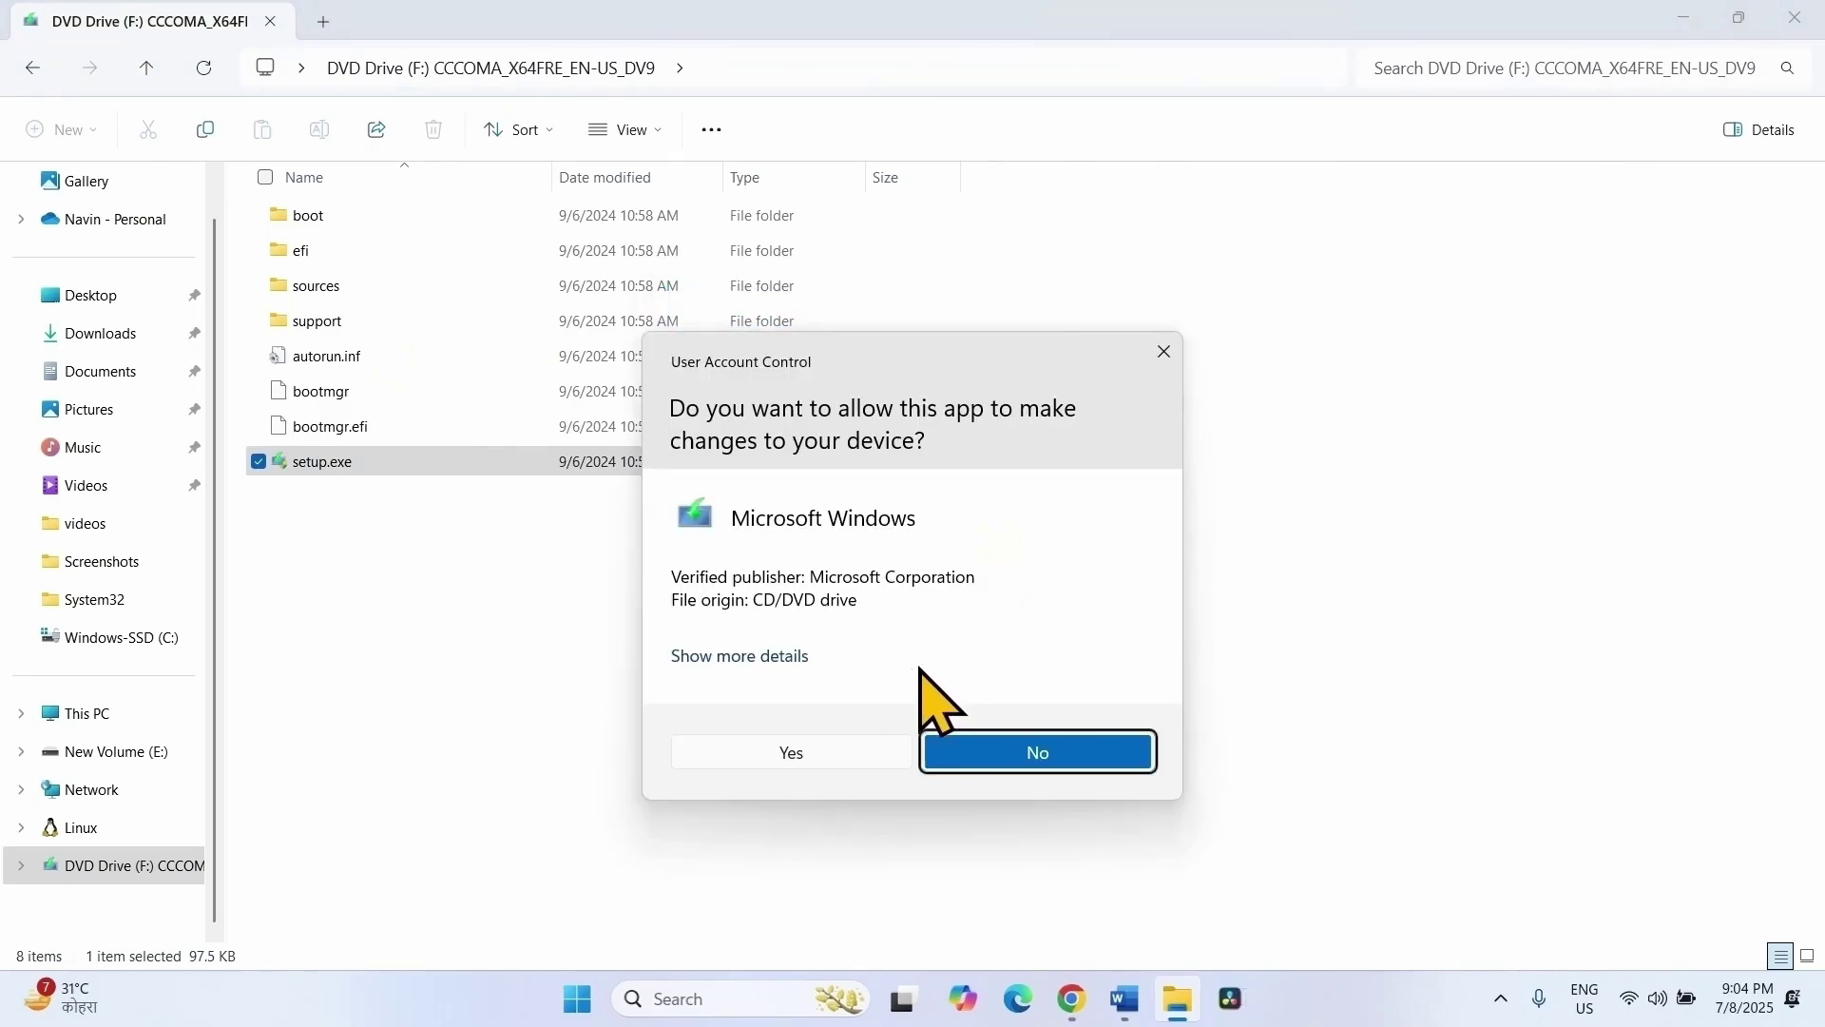
left_click(761, 760)
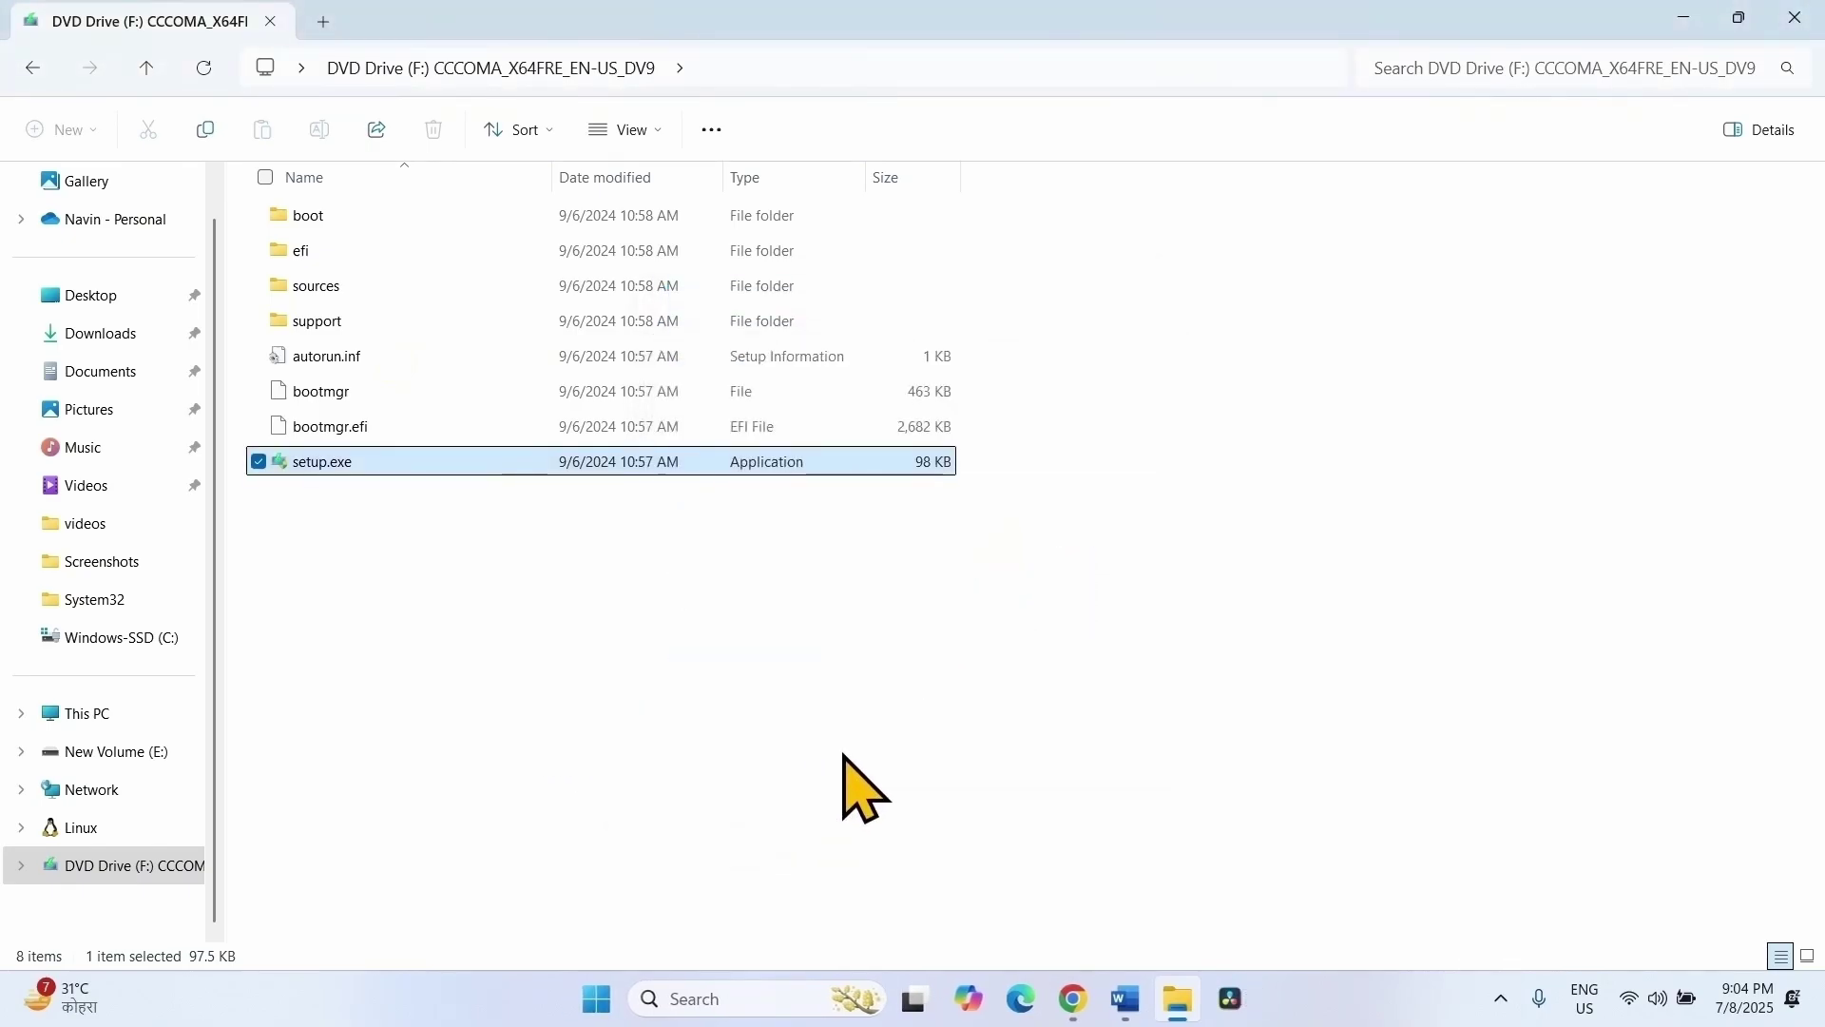
Close File Explorer, minimize Chrome, and continue Windows 11 Setup through accepting the license terms
left_click(1815, 19)
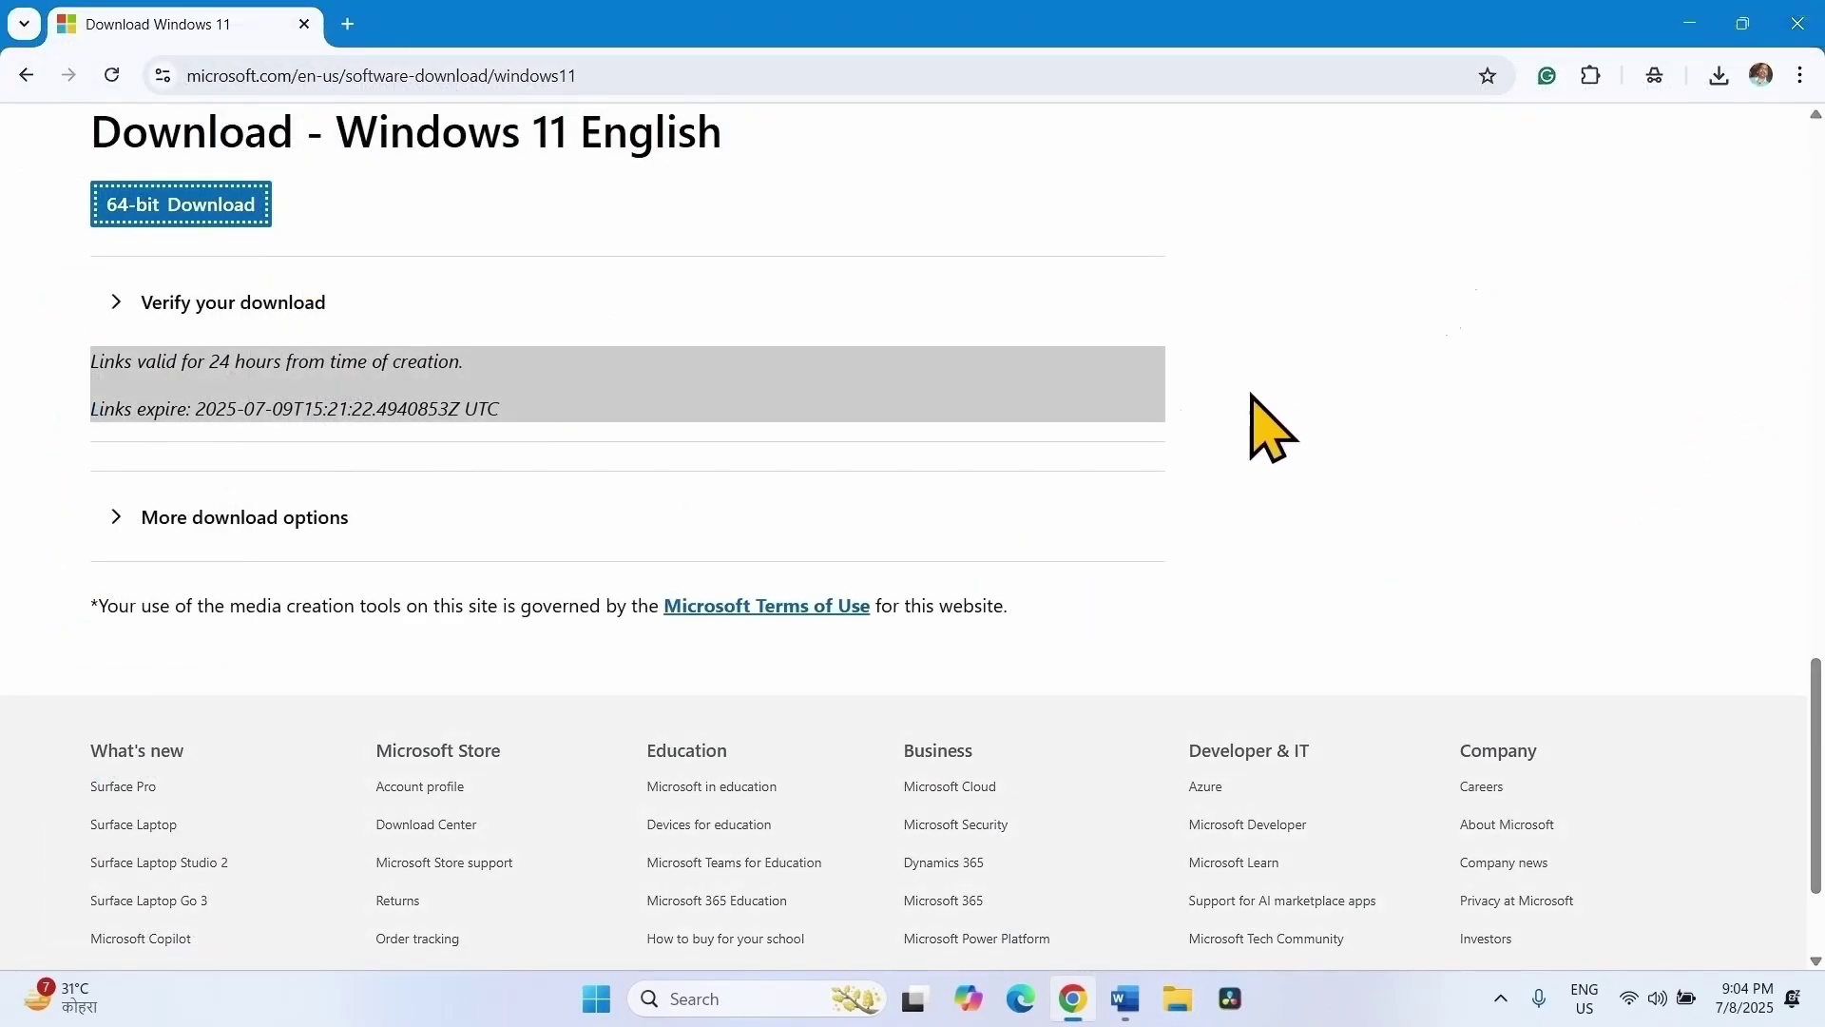
left_click(1687, 8)
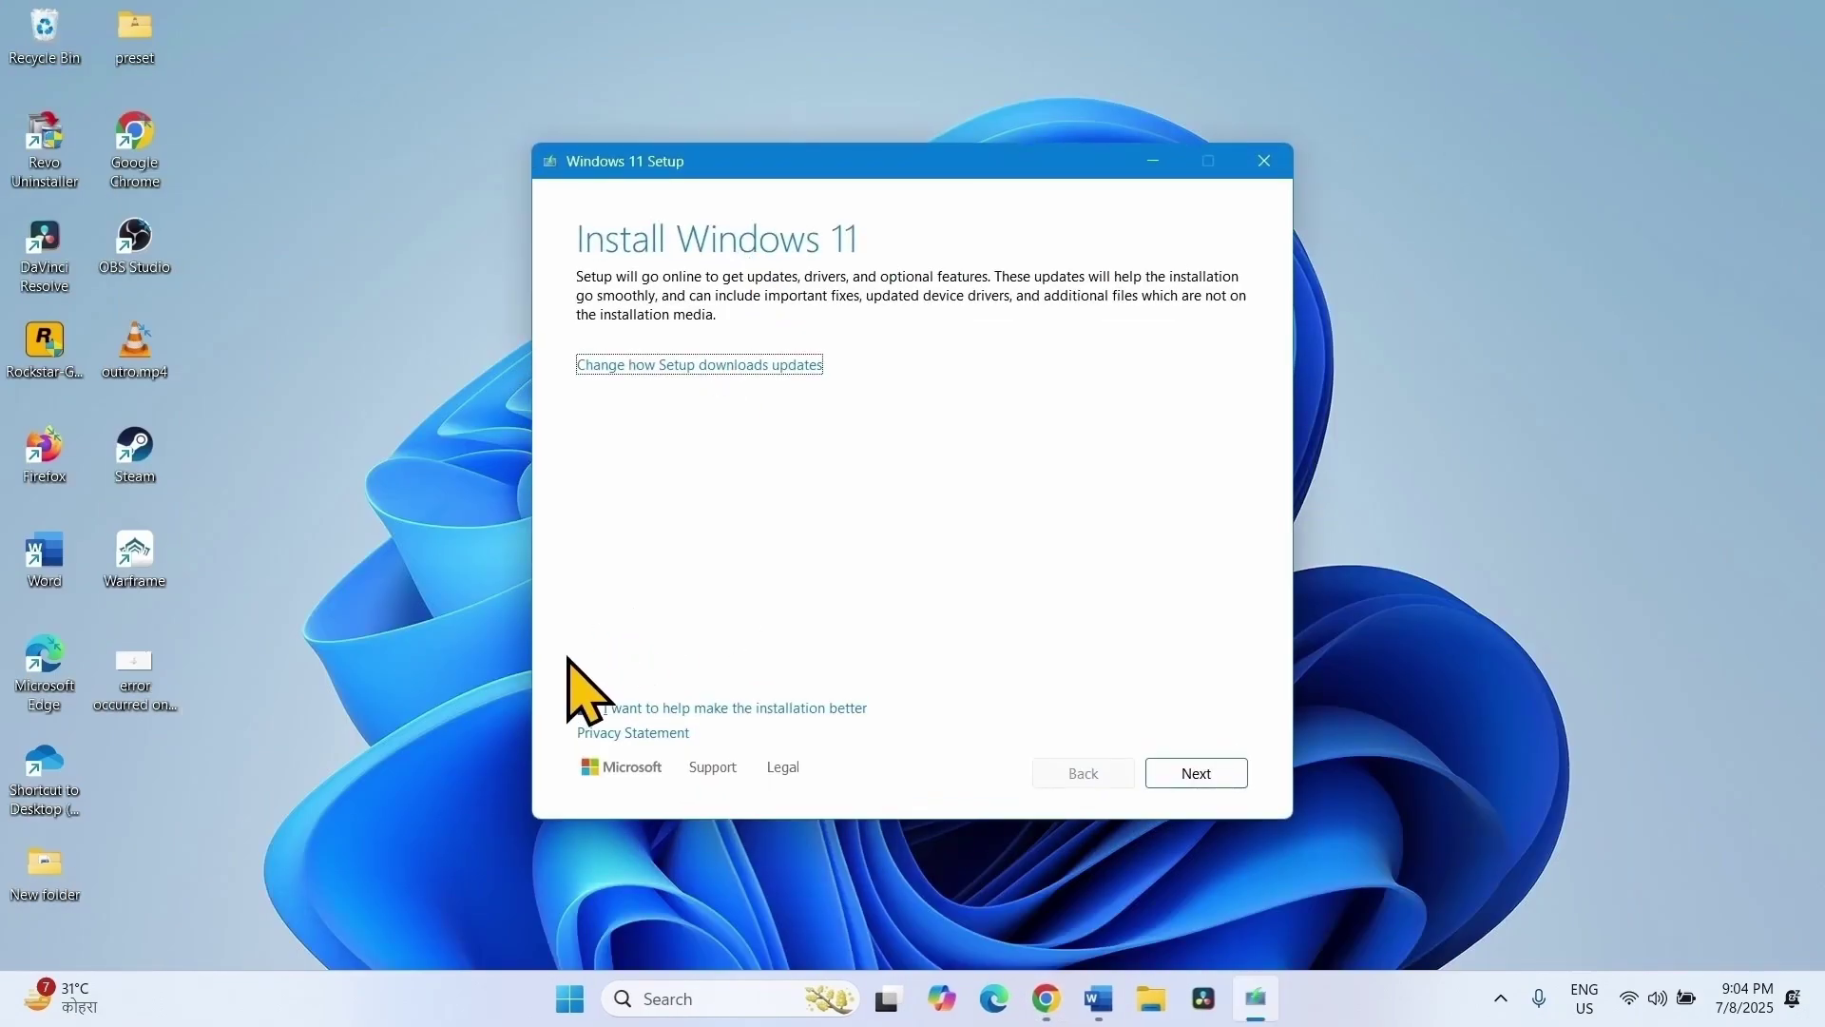
left_click(583, 708)
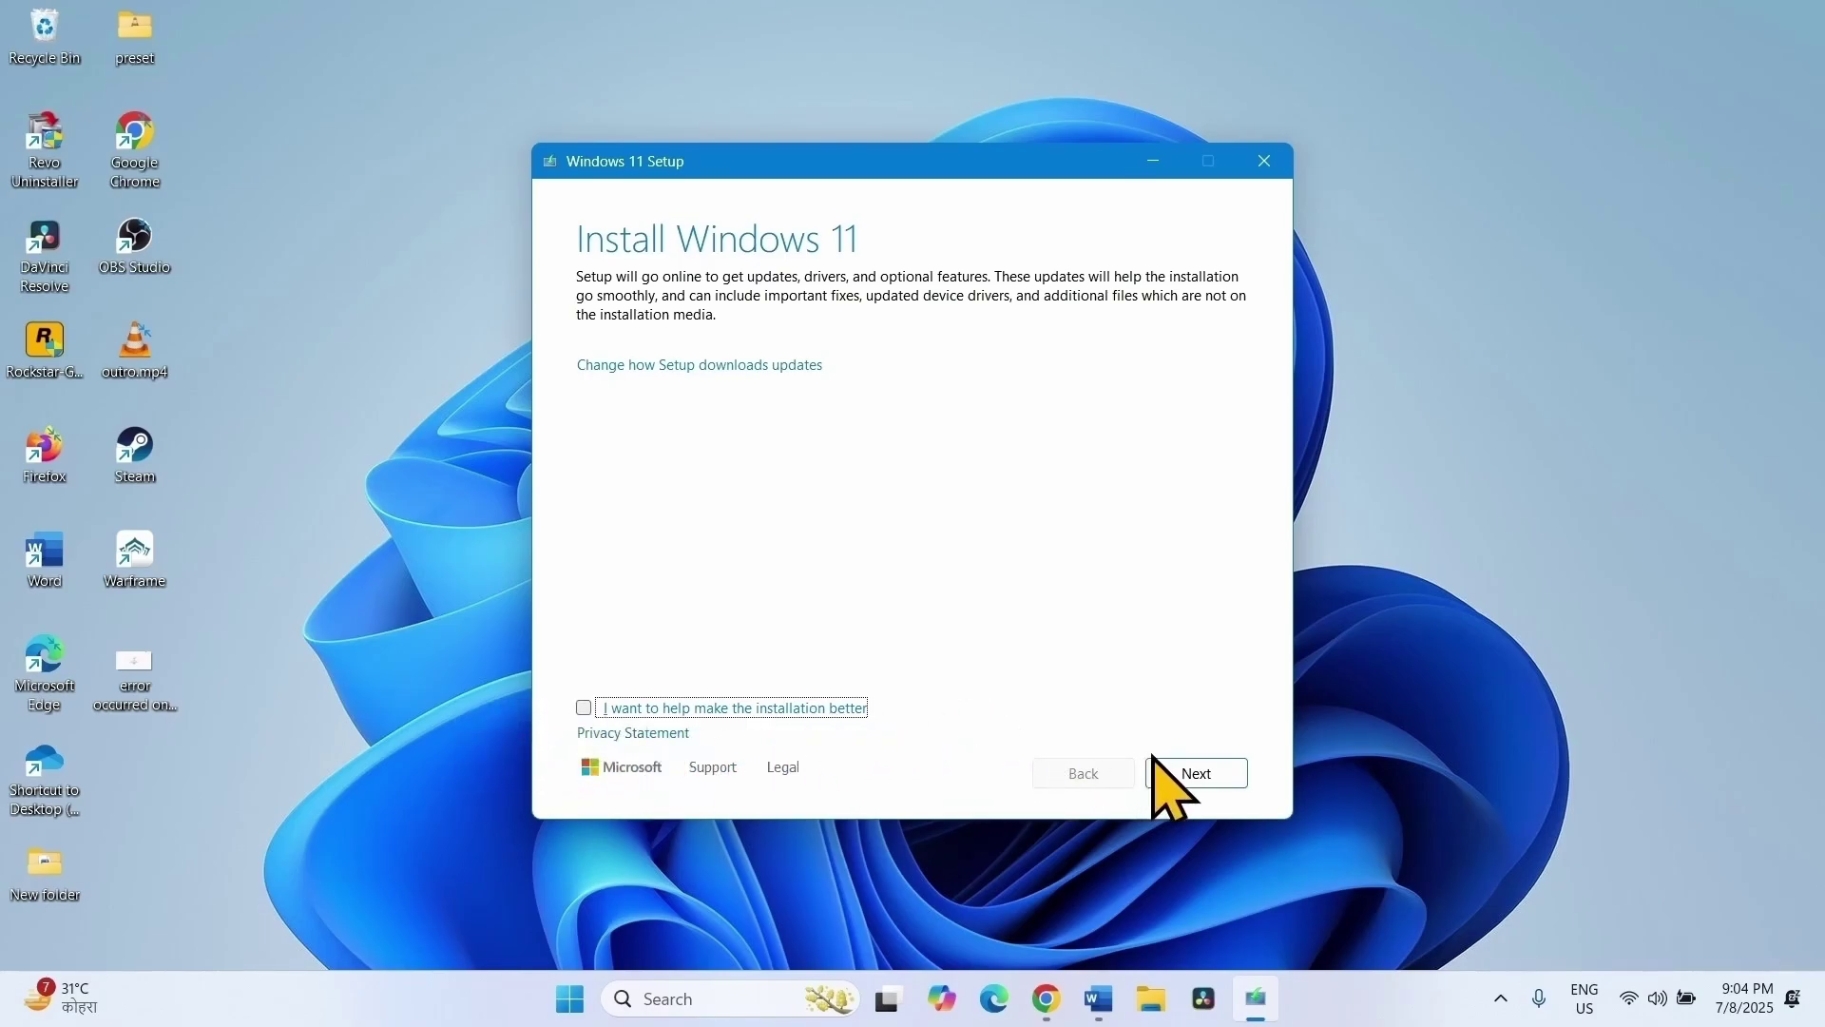
left_click(1186, 783)
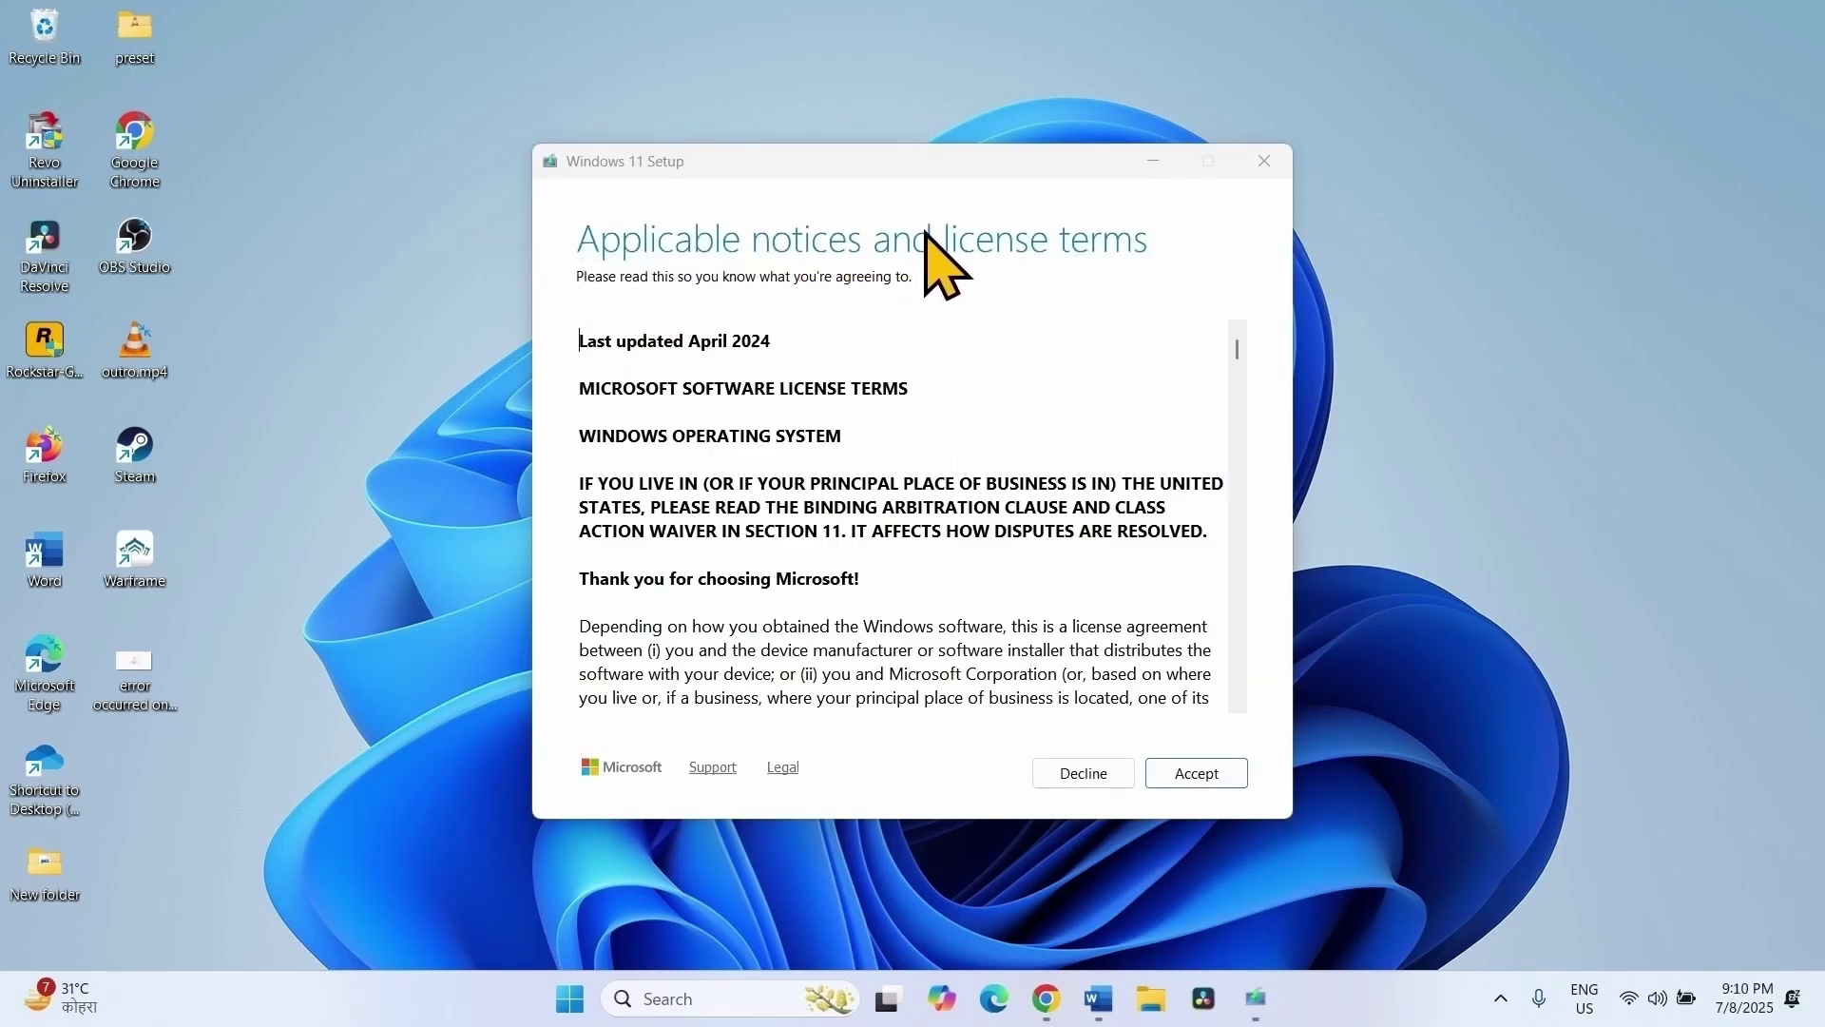
left_click(1178, 777)
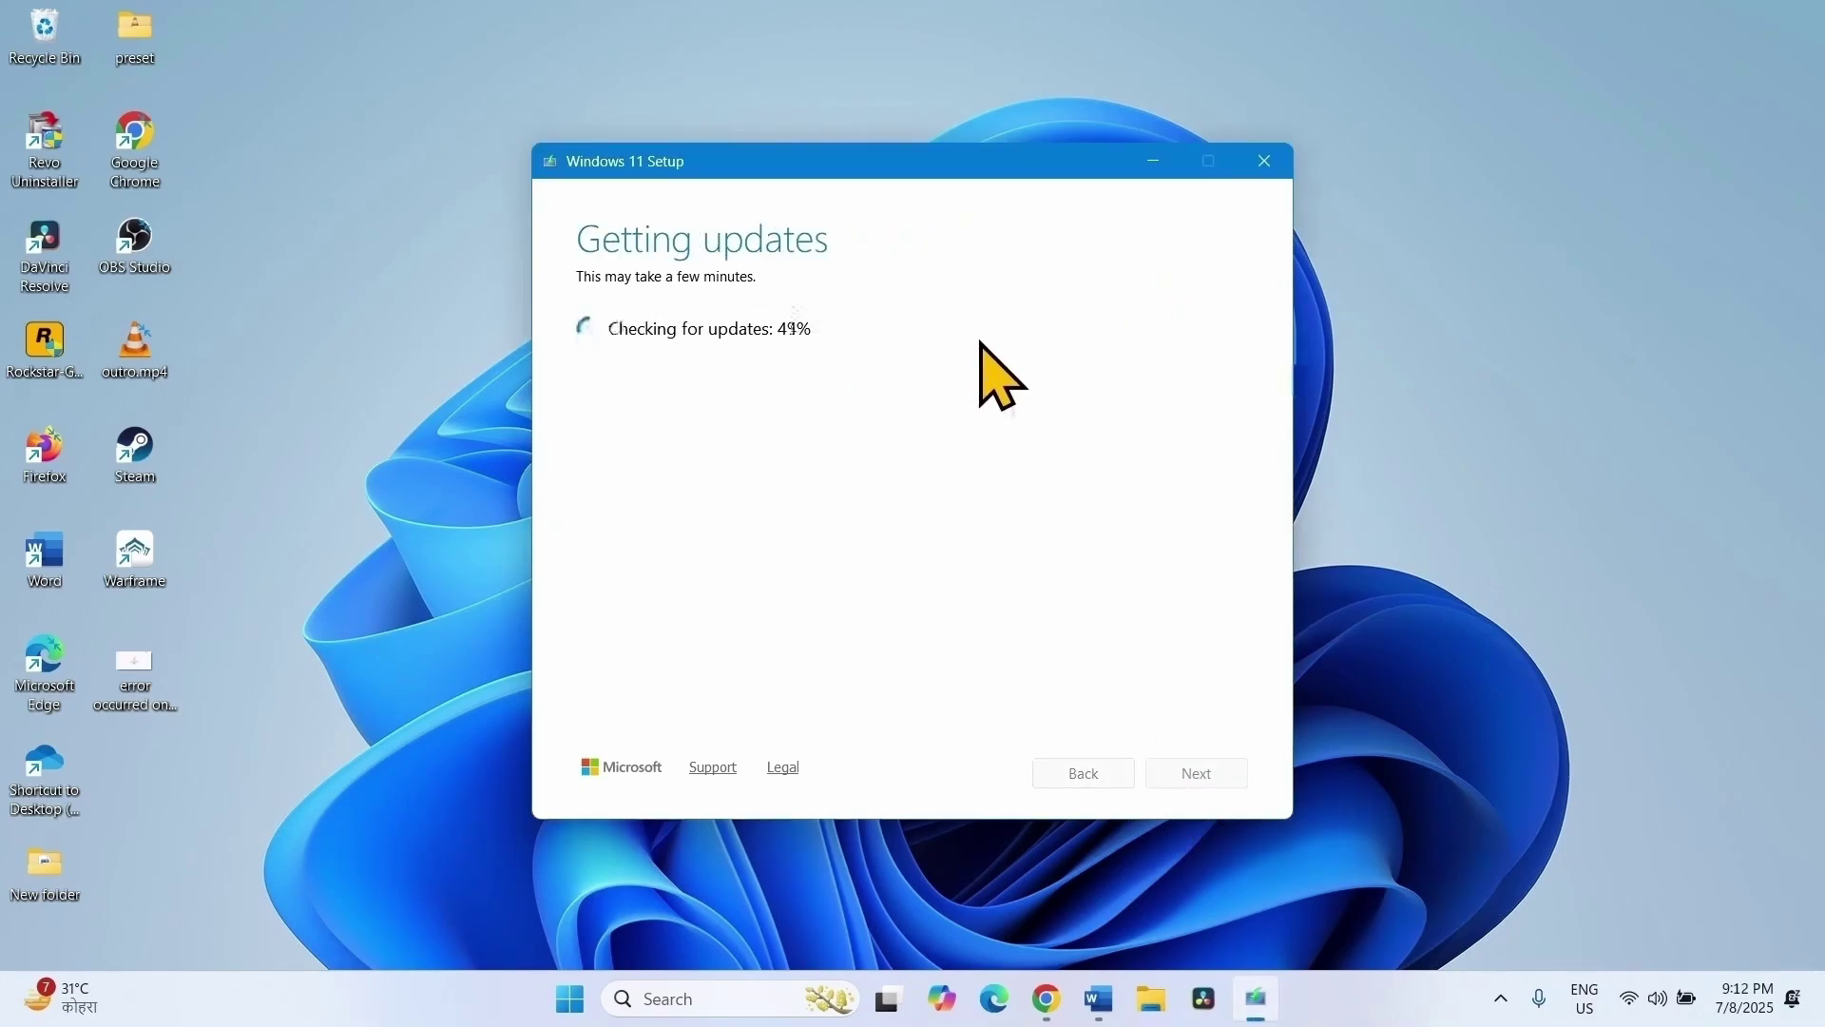